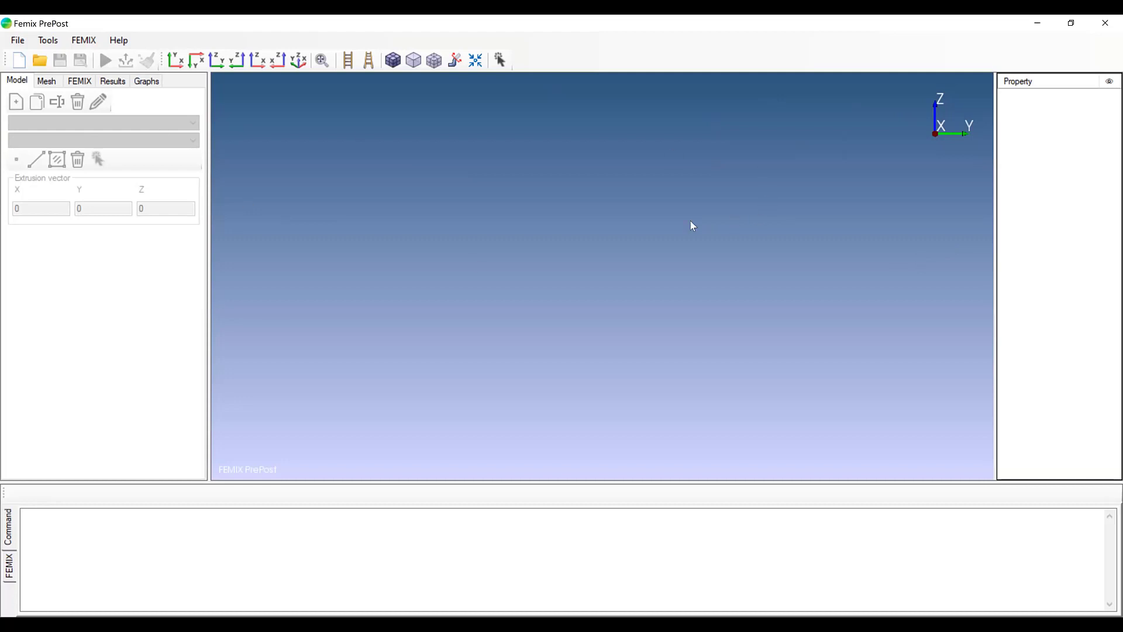
# Step: Create a new Femix project file named beam2 in the FEM folder
pyautogui.click(19, 61)
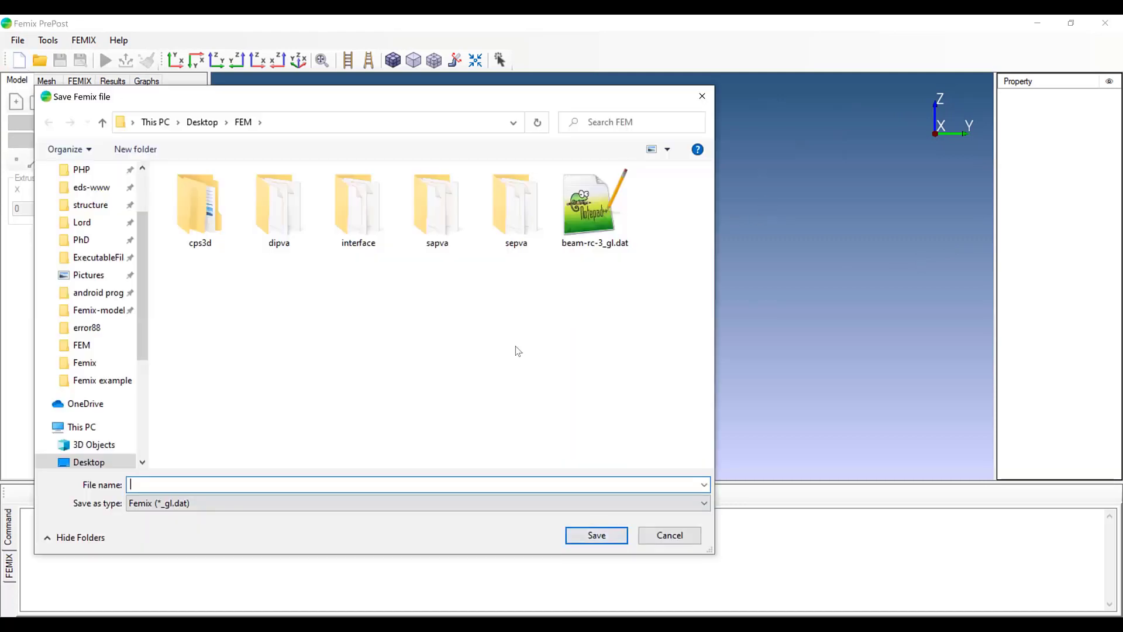
pyautogui.click(390, 488)
pyautogui.write('beam2')
pyautogui.click(597, 535)
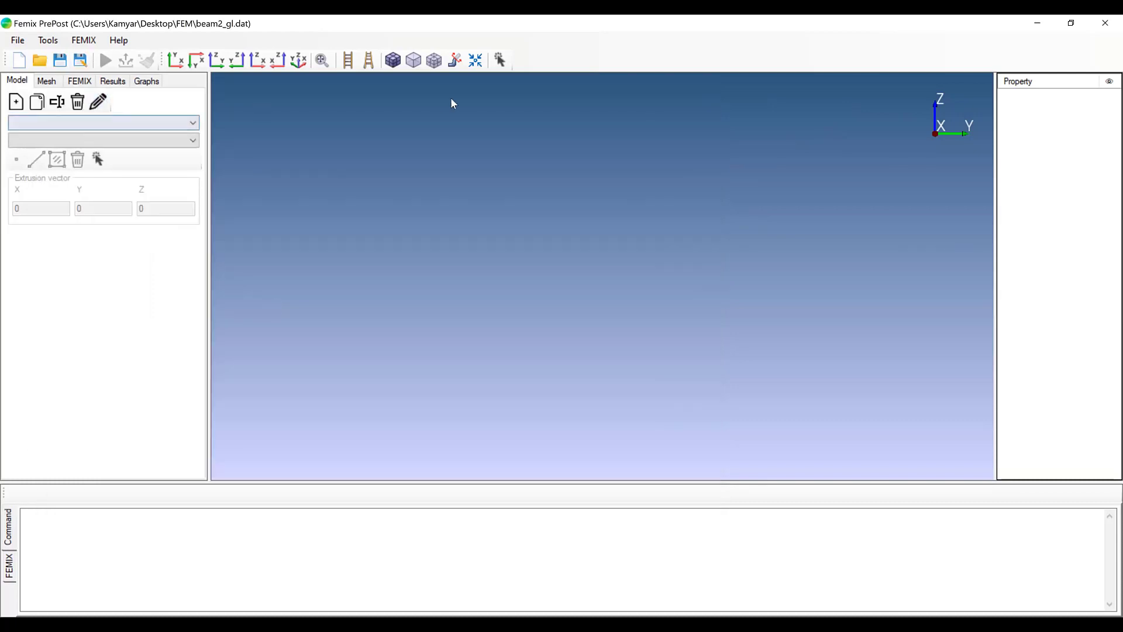
# Step: Create a part named web and set its type to 2d-Shell
pyautogui.click(18, 83)
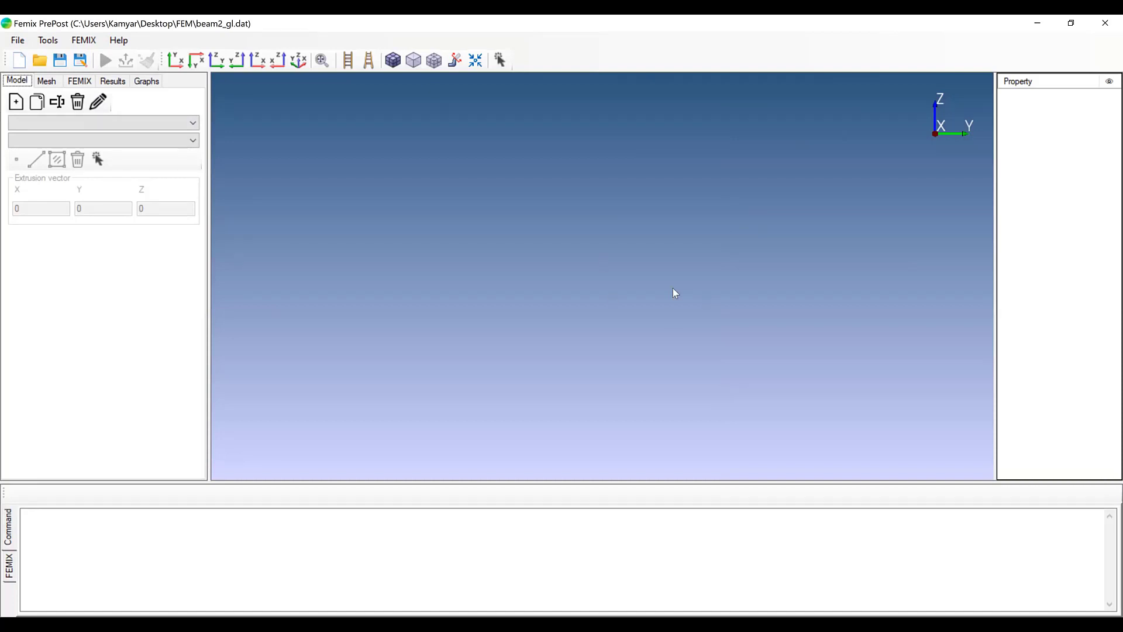
pyautogui.click(16, 103)
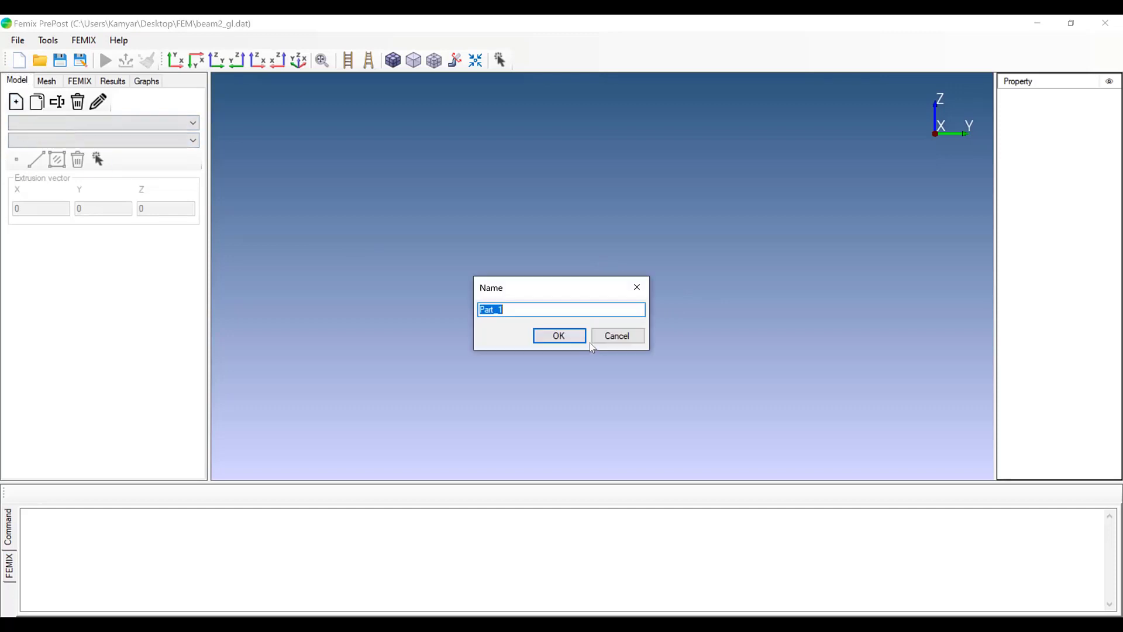
pyautogui.write('web')
pyautogui.click(539, 331)
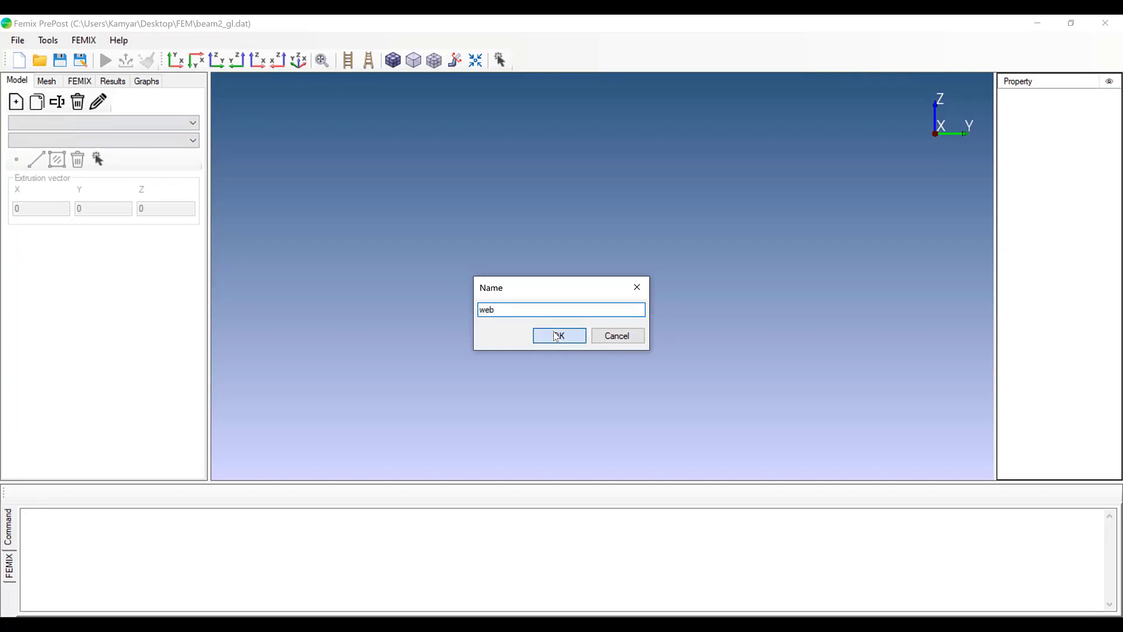
pyautogui.click(99, 142)
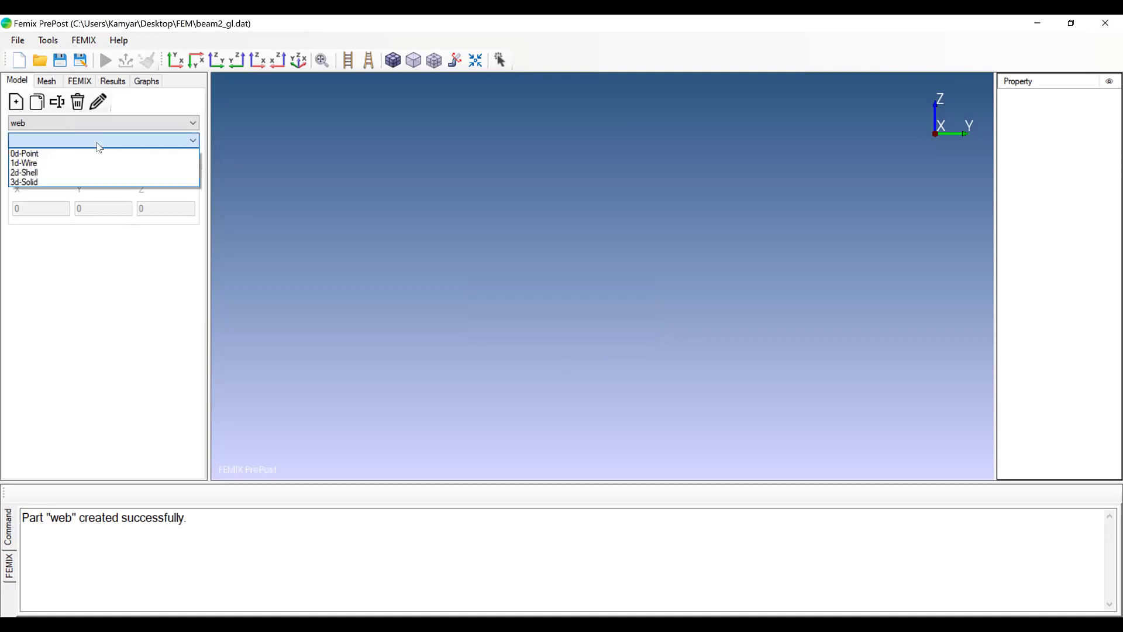
pyautogui.click(71, 173)
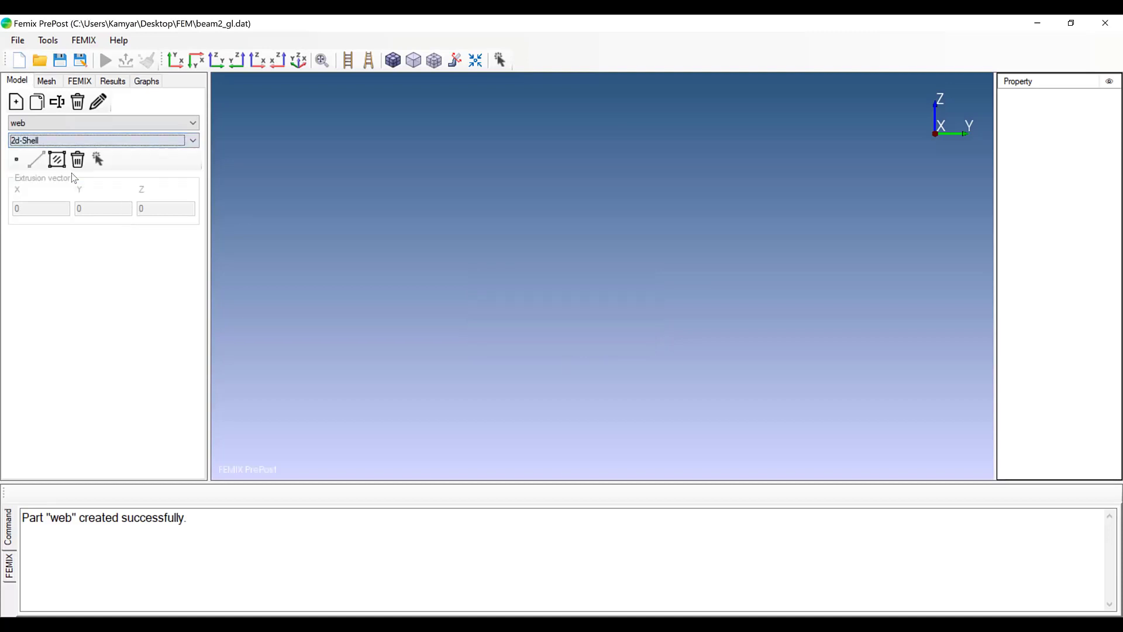
# Step: Add points to the web part at 0,-200,0, at 0,2000,0 and at 0,2000,340, fitting them in view
pyautogui.click(20, 164)
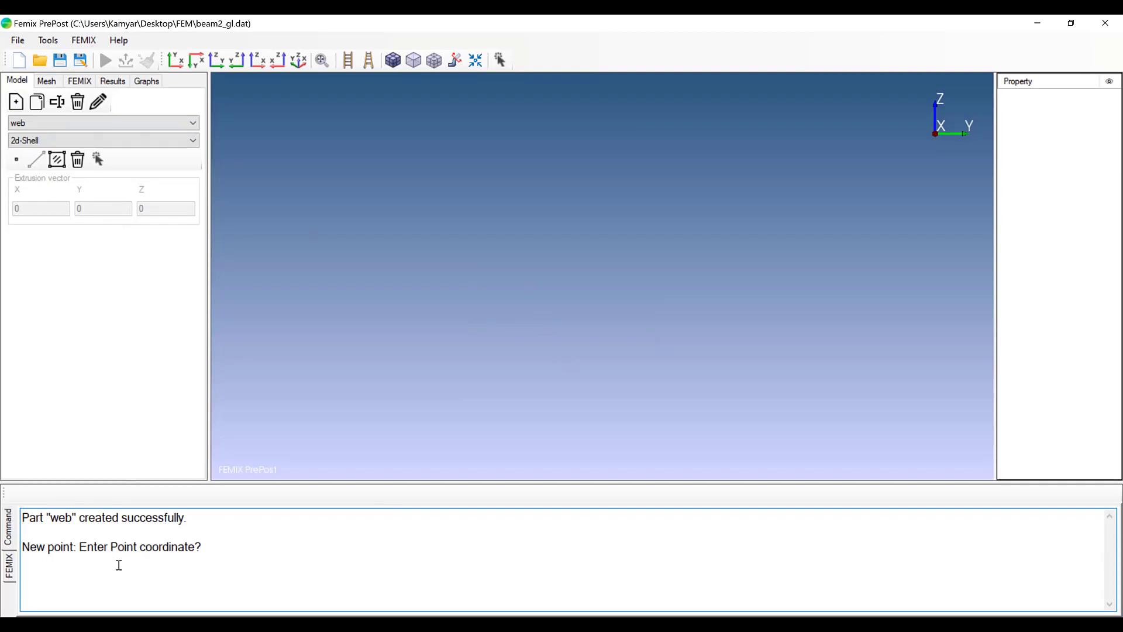
pyautogui.write('0,-200,0')
pyautogui.press('Return')
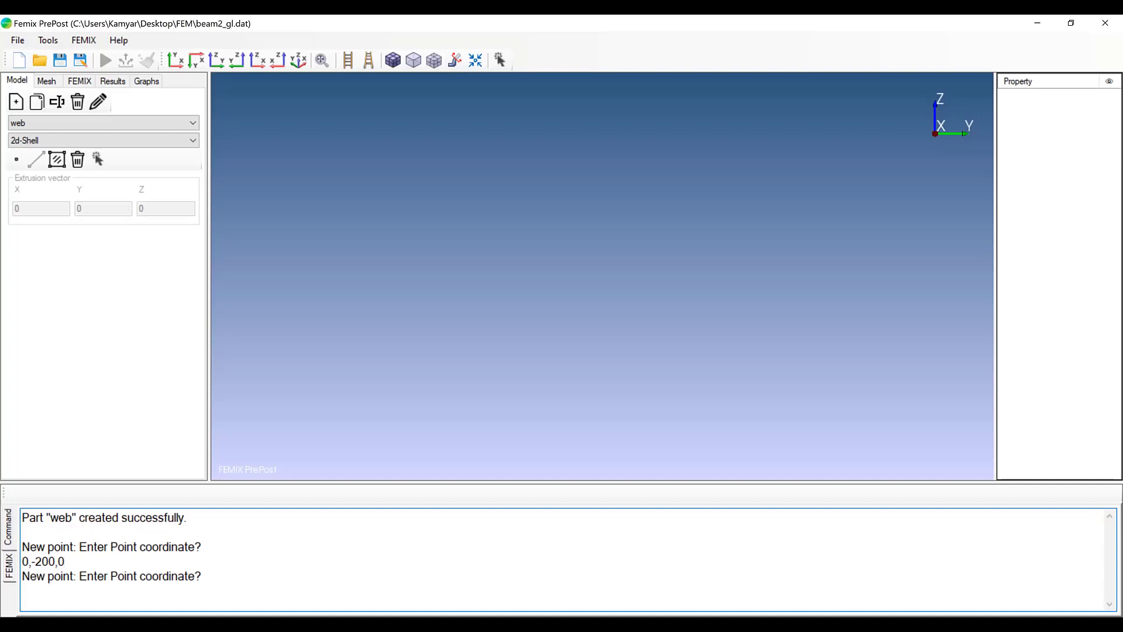
pyautogui.write('0,2000,0')
pyautogui.press('Return')
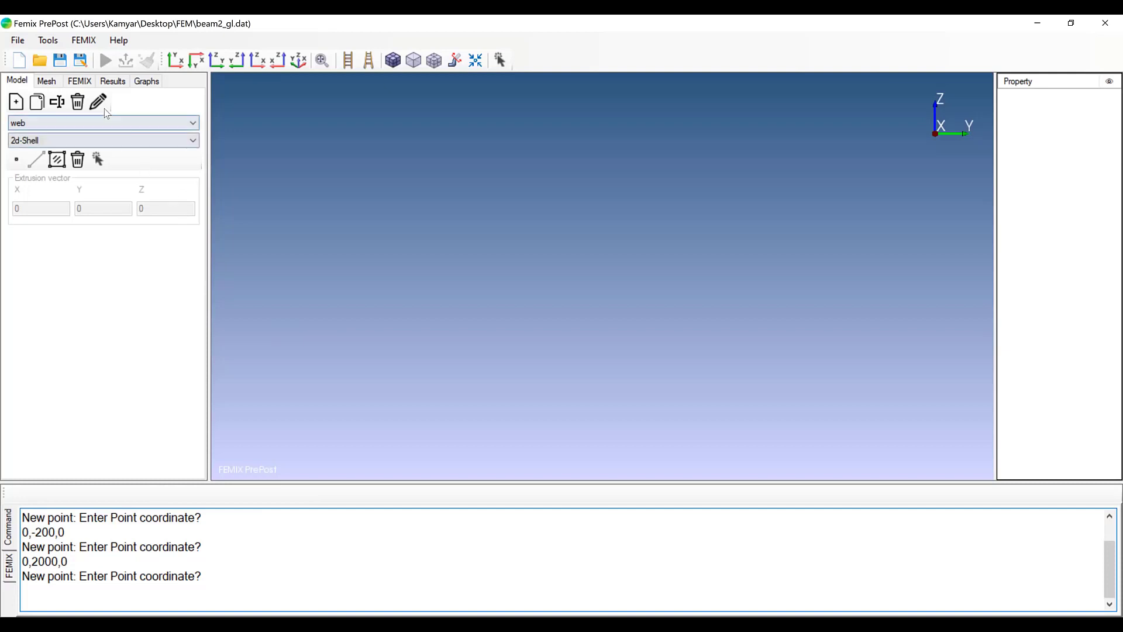
pyautogui.click(209, 601)
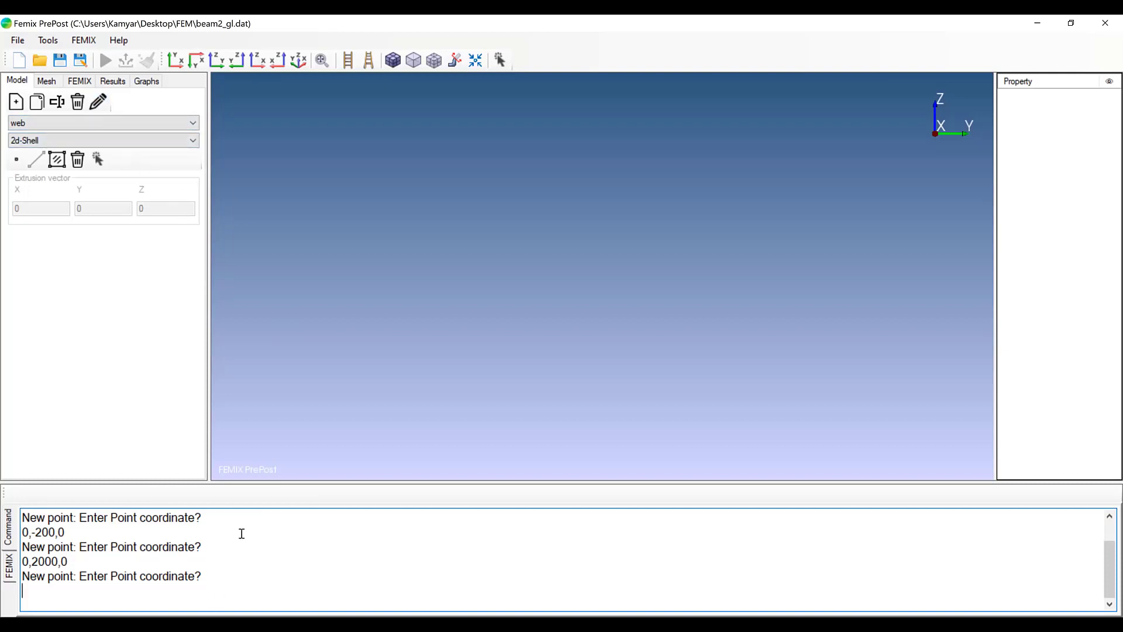
pyautogui.click(321, 61)
pyautogui.write('0,2000,340')
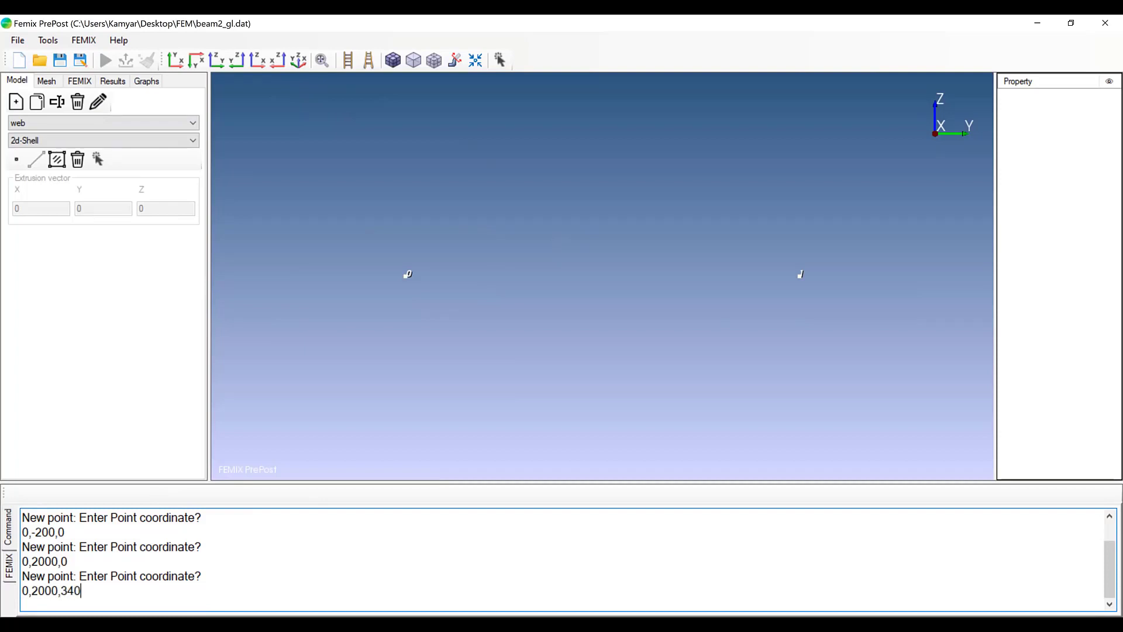
pyautogui.press('Return')
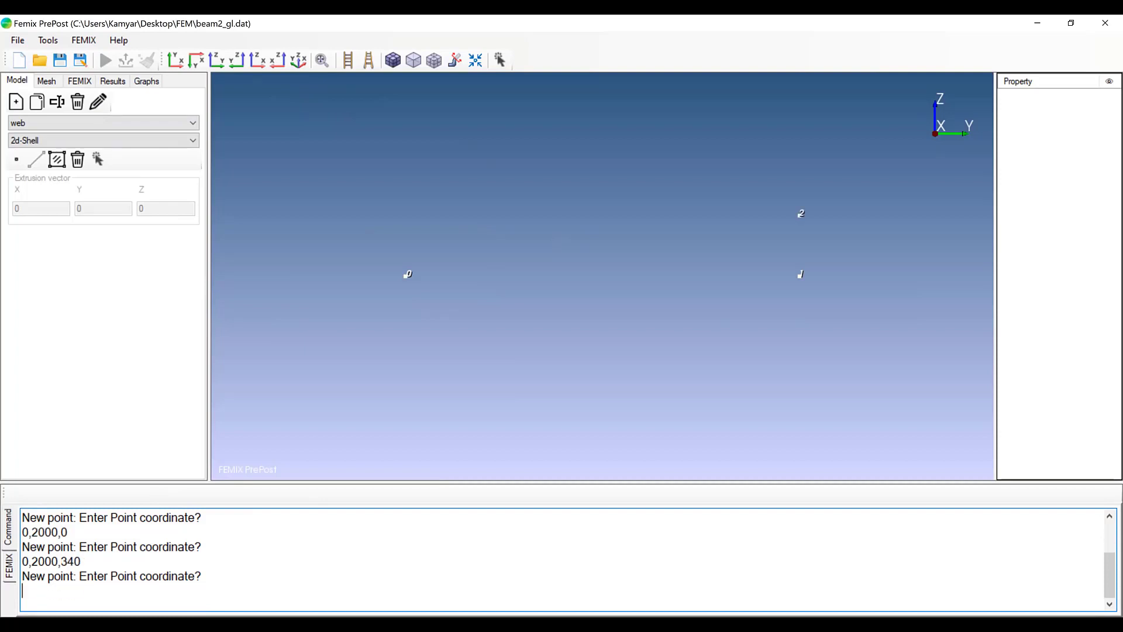
# Step: Add a point to the web part at 0,-200,300
pyautogui.click(16, 159)
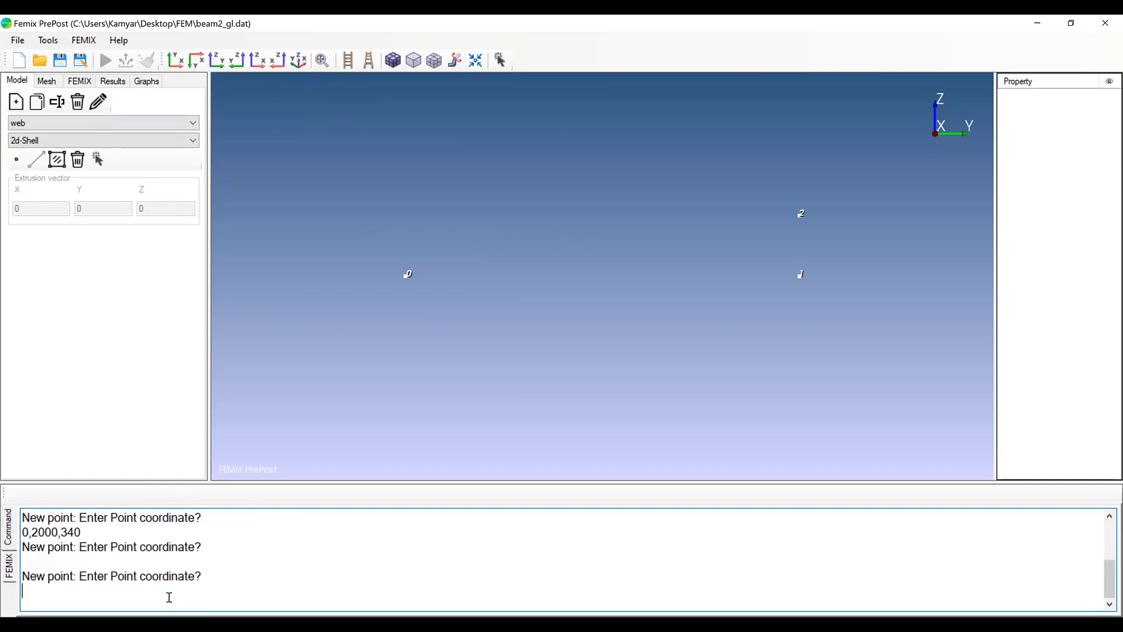
pyautogui.write('0,-200,3400')
pyautogui.press('BackSpace')
pyautogui.press('BackSpace')
pyautogui.press('BackSpace')
pyautogui.write('00')
pyautogui.press('Return')
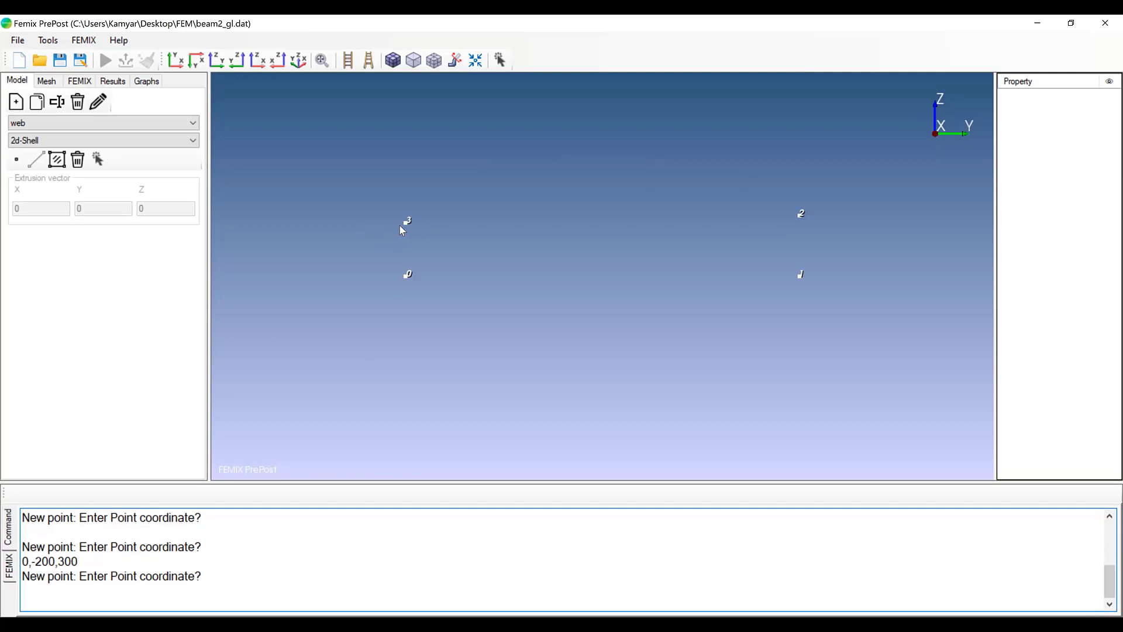
# Step: Delete the web part's point at 0,-200,300 and confirm the deletion with yes
pyautogui.click(80, 166)
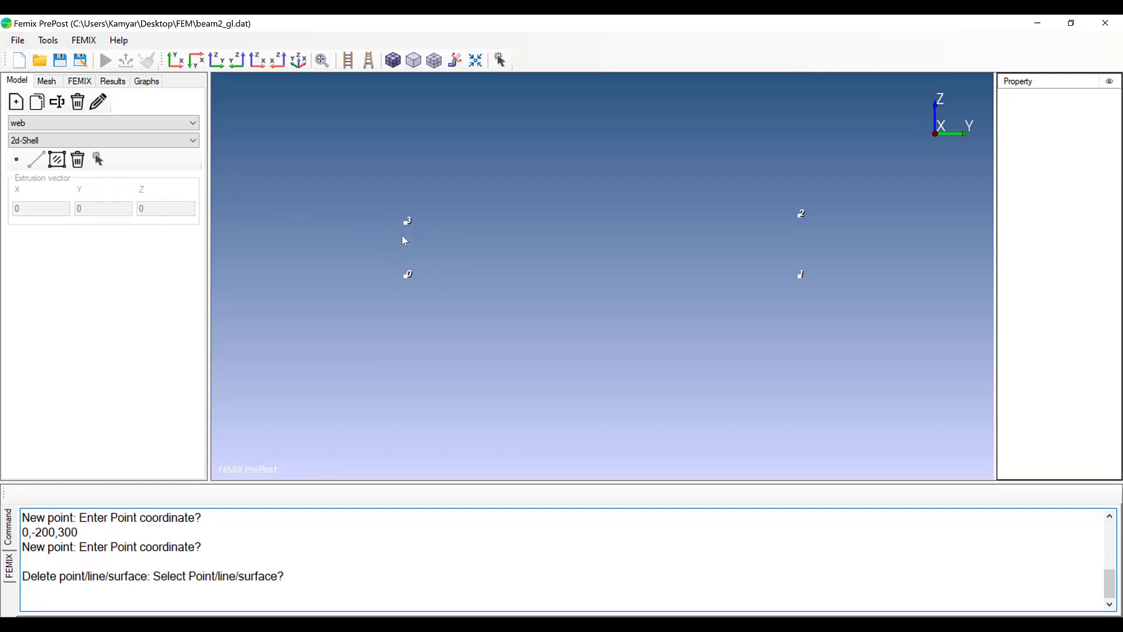
pyautogui.click(406, 225)
pyautogui.write('yes')
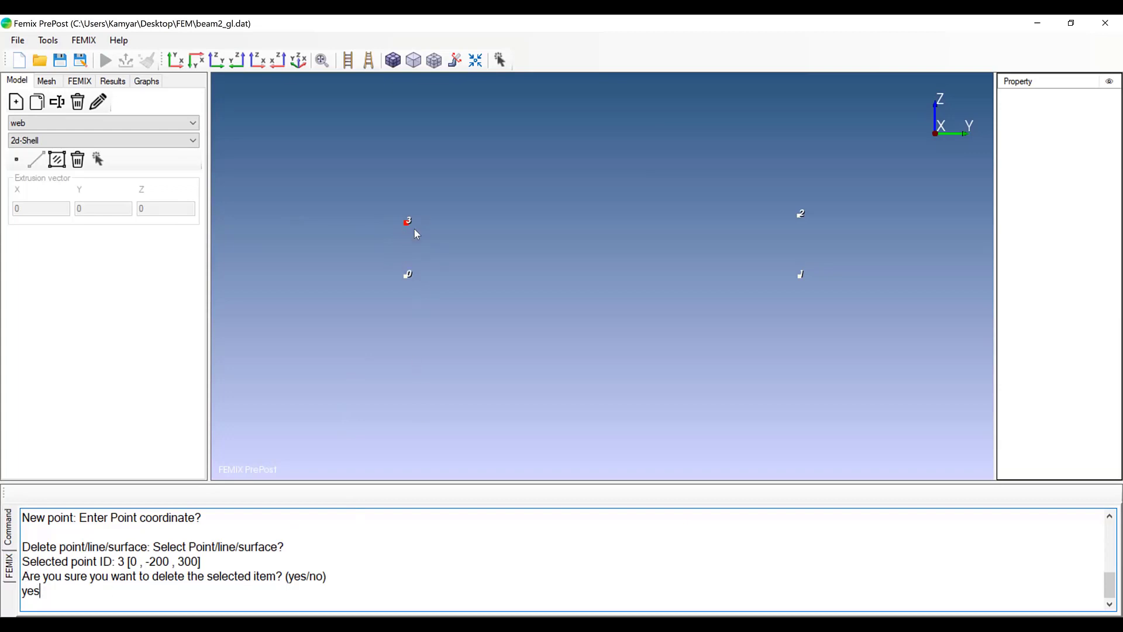
pyautogui.press('Return')
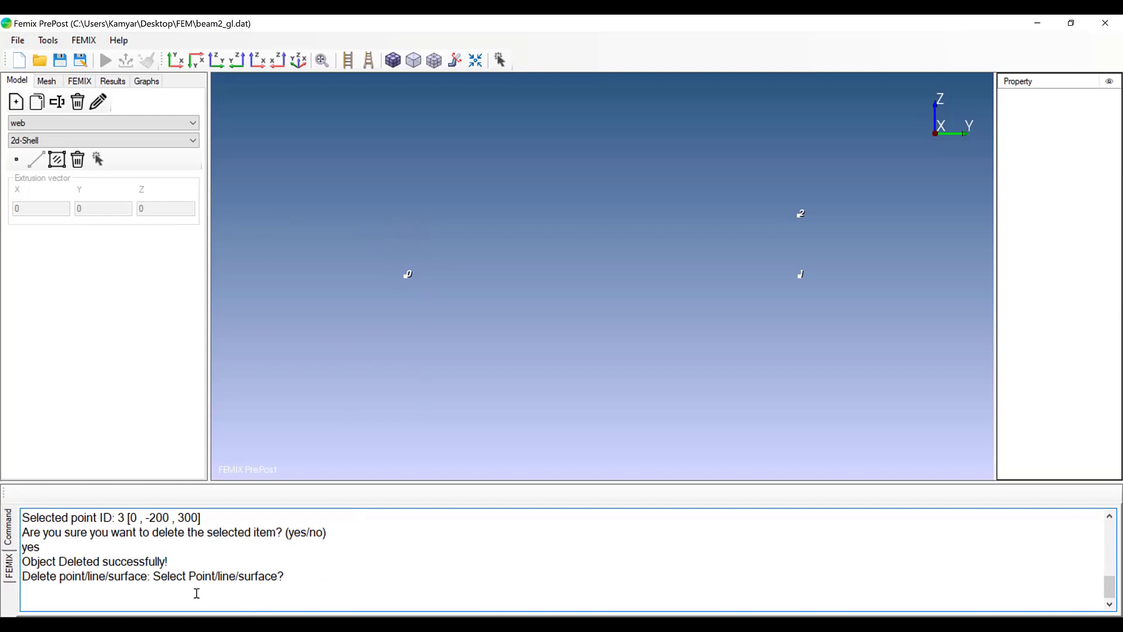
# Step: Edit the web part's definition to add its fourth corner point at 0,-200,340, and reload the part
pyautogui.click(104, 107)
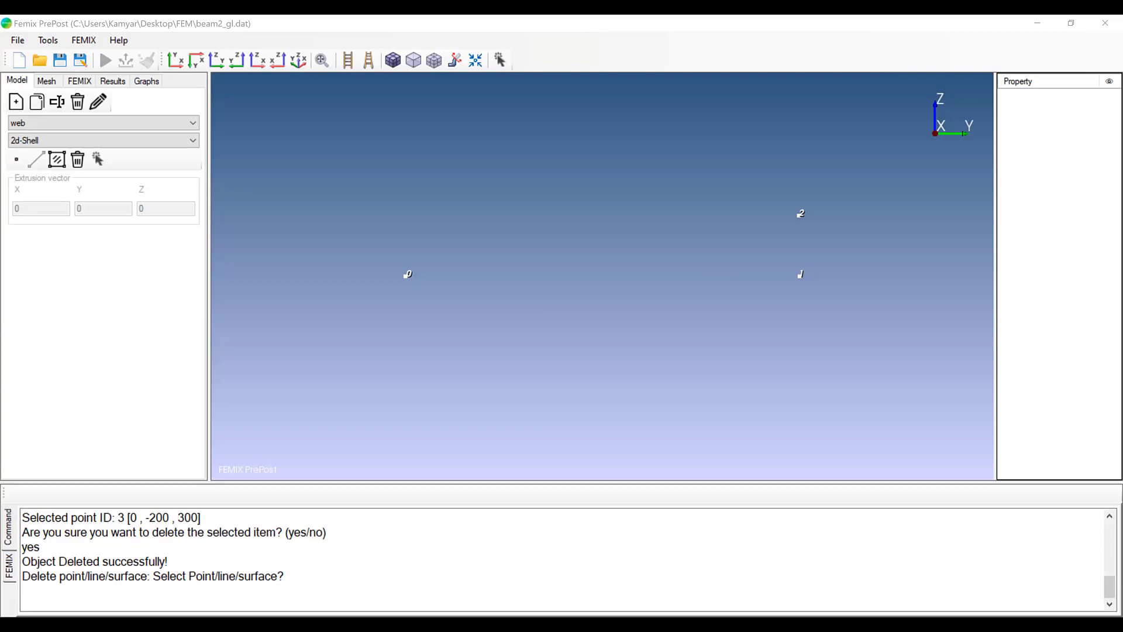
pyautogui.click(102, 124)
pyautogui.click(64, 138)
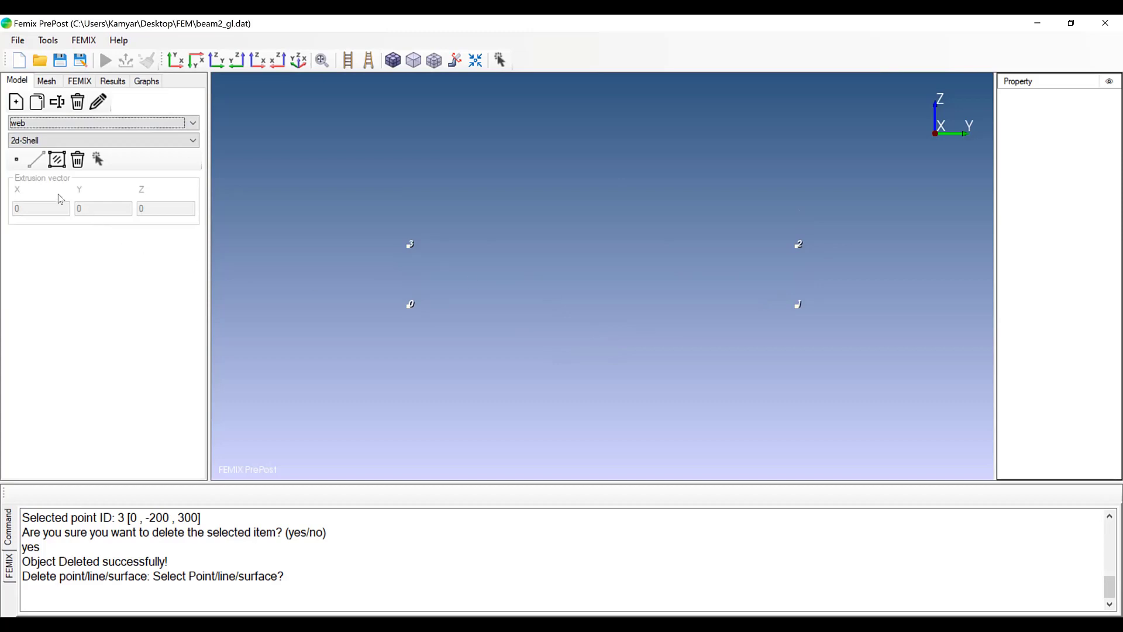
# Step: Create the rectangular web surface through points 0, 1, 2 and 3 in order
pyautogui.click(56, 162)
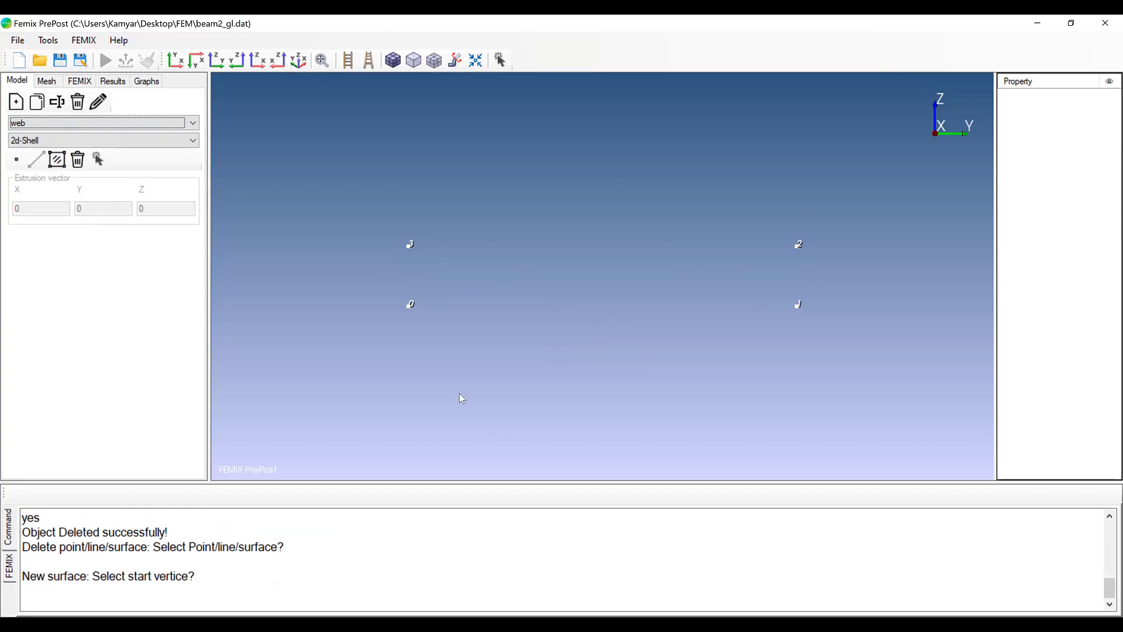
pyautogui.click(409, 308)
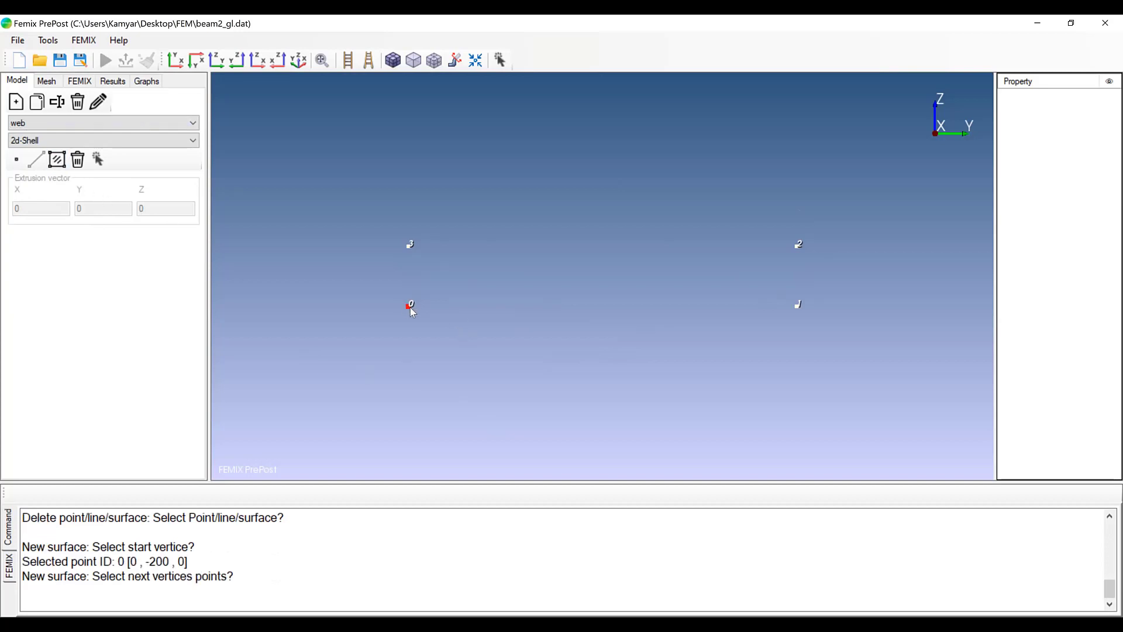
pyautogui.click(797, 310)
pyautogui.click(798, 255)
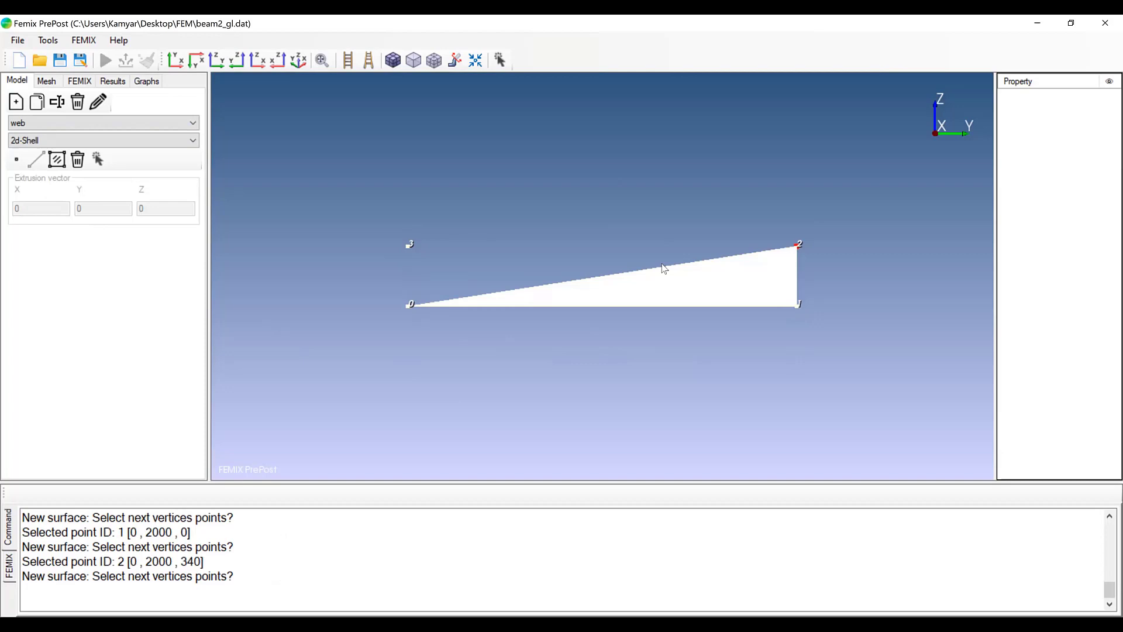
pyautogui.click(409, 248)
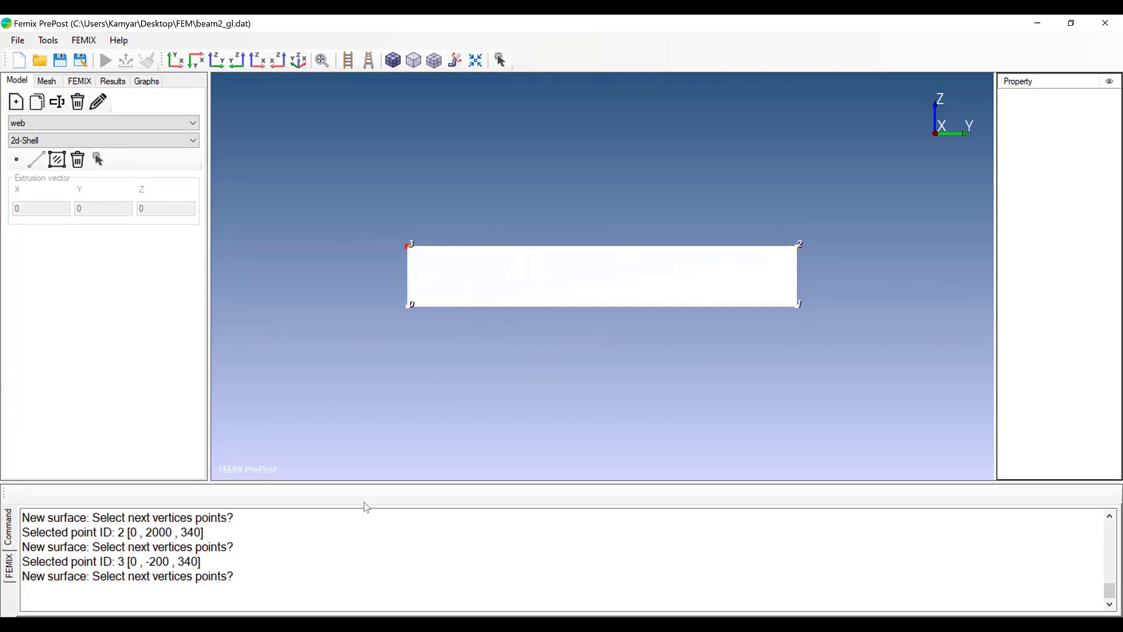
pyautogui.click(302, 580)
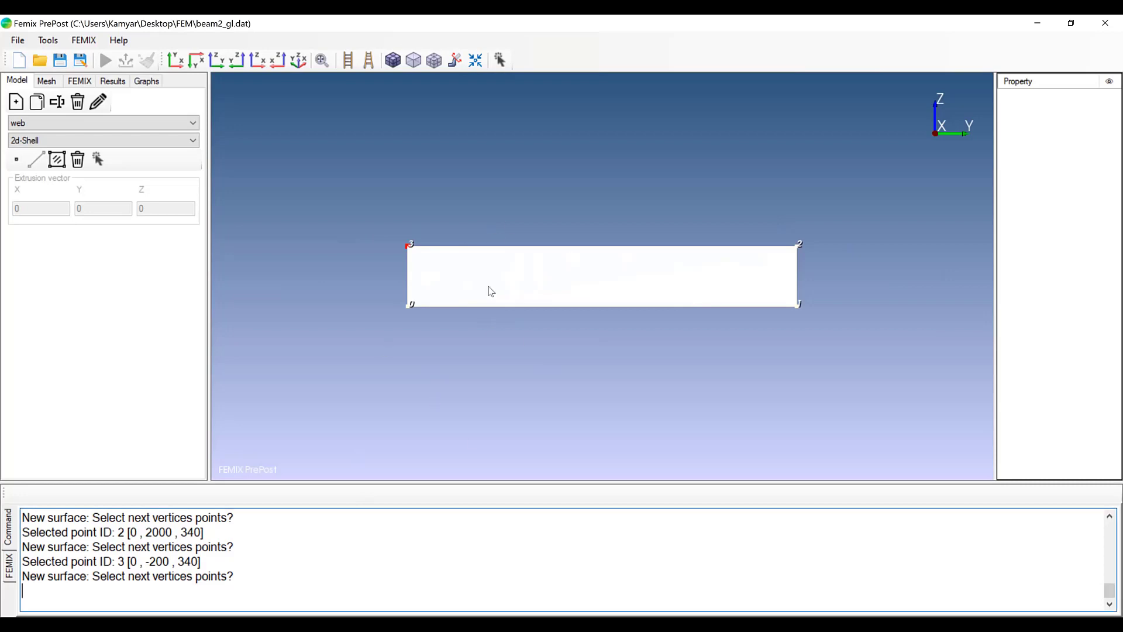
pyautogui.click(56, 161)
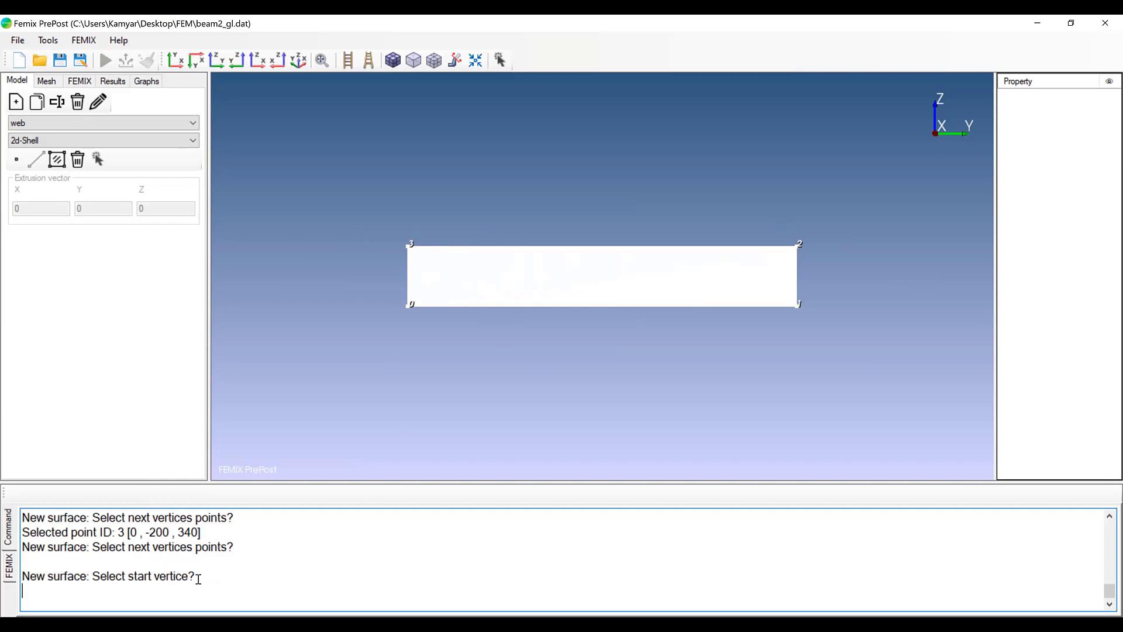
pyautogui.write('2')
pyautogui.press('BackSpace')
pyautogui.click(37, 124)
pyautogui.click(39, 135)
# Step: Create a second part named flange and set its type to 2d-Shell
pyautogui.click(16, 102)
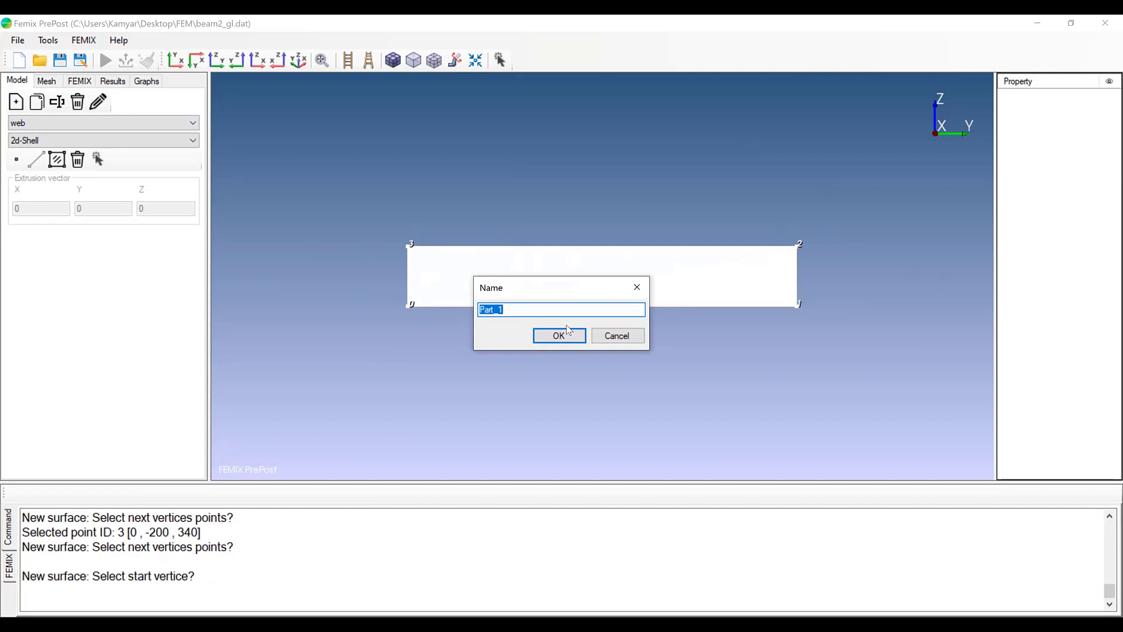
pyautogui.write('flange')
pyautogui.press('Return')
pyautogui.click(50, 140)
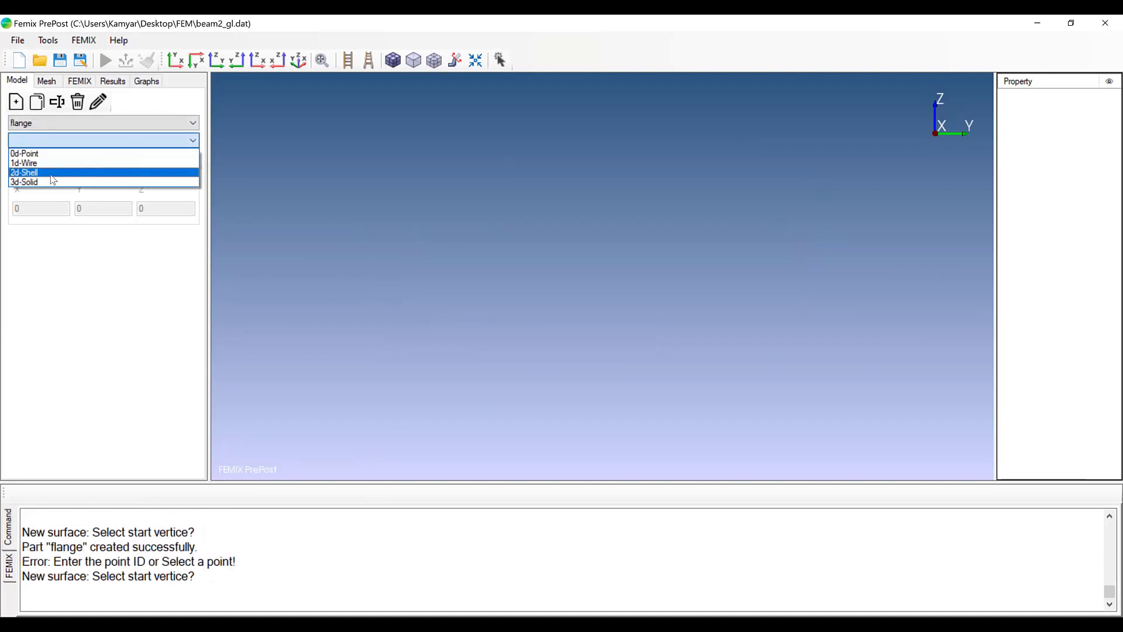
pyautogui.click(51, 174)
# Step: Add the flange's corner points at 0,-200,340, 0,2000,340, 0,2000,400 and 0,-200,400
pyautogui.click(17, 159)
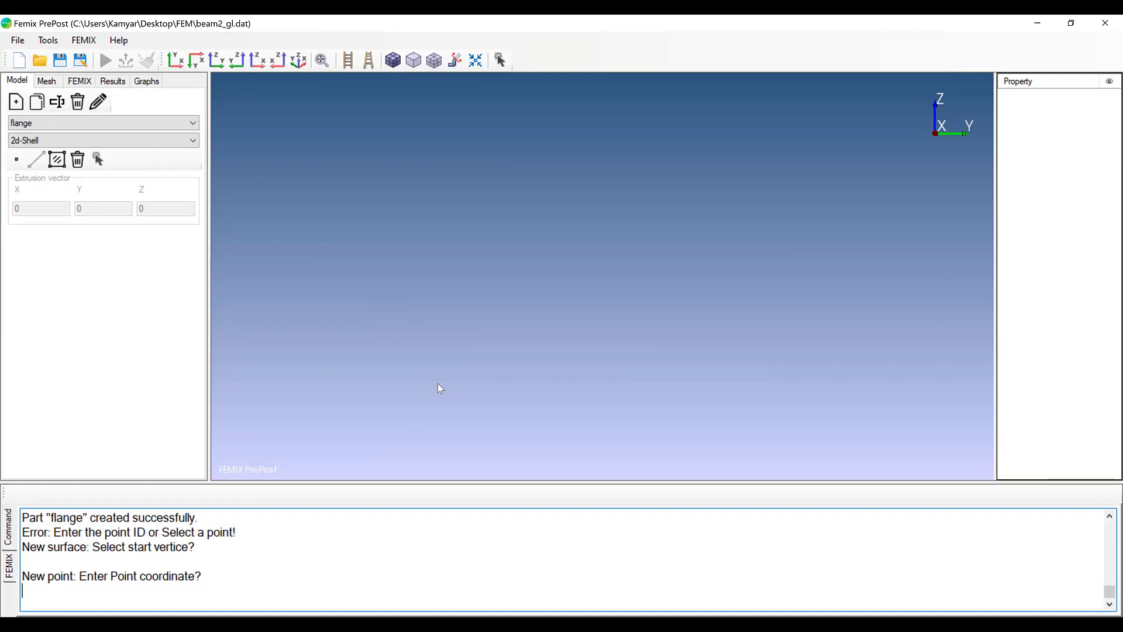
pyautogui.write('0,-200,340')
pyautogui.press('Return')
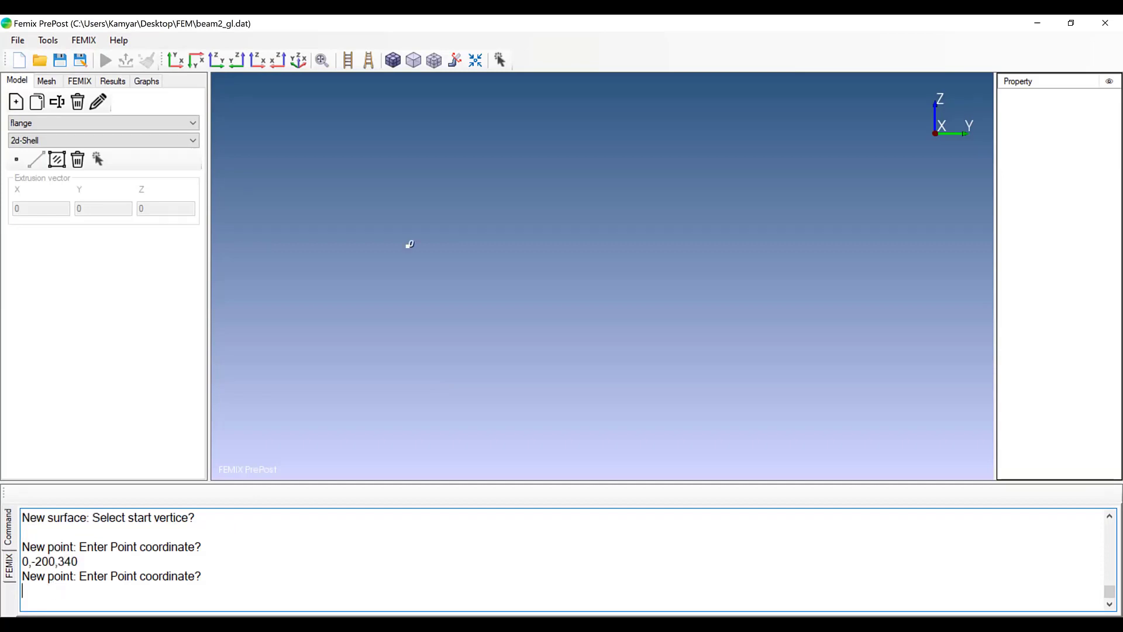
pyautogui.write('0,2000,340')
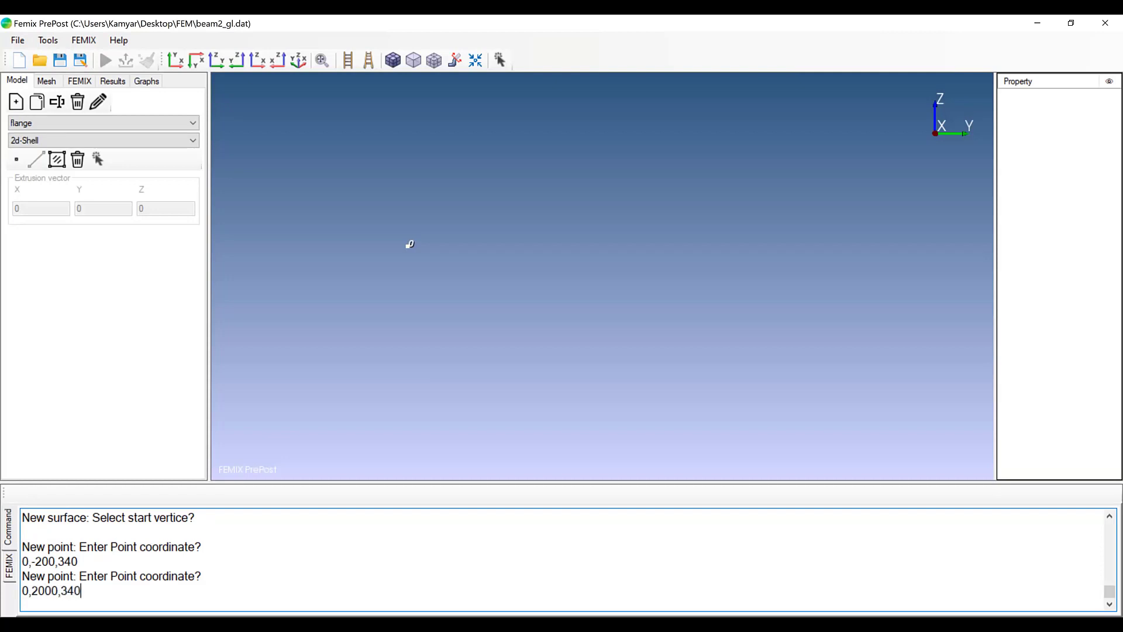
pyautogui.press('Return')
pyautogui.write('0,')
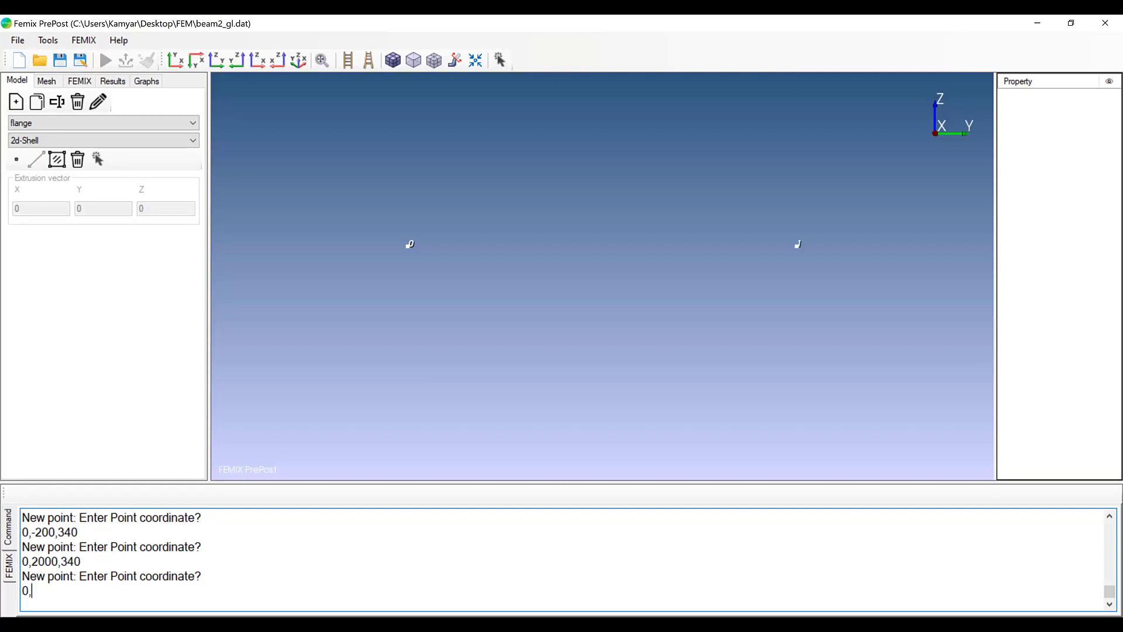
pyautogui.write('2000,400')
pyautogui.press('Return')
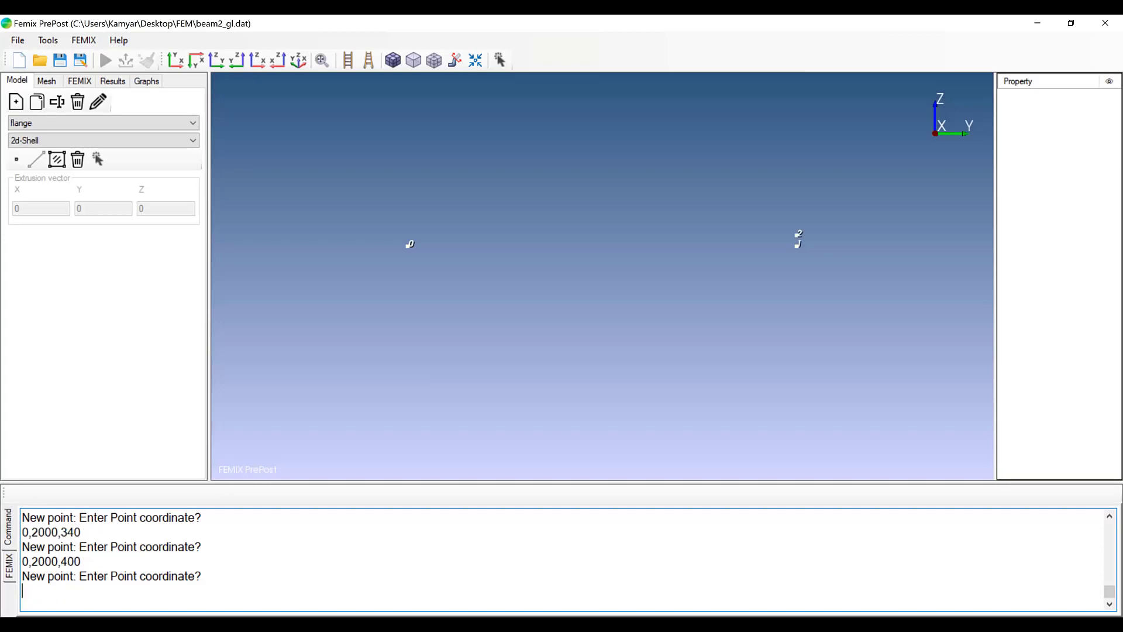
pyautogui.write('0,-200,400')
pyautogui.press('Return')
# Step: Create the rectangular flange surface through points 0, 1, 2 and 3 in order
pyautogui.click(56, 159)
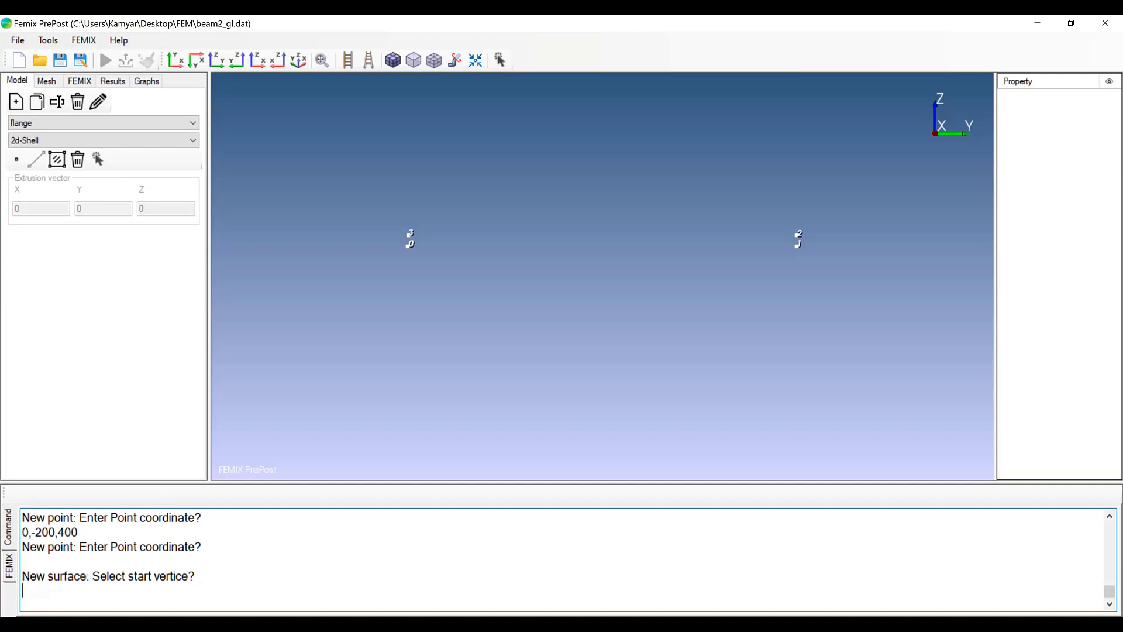
pyautogui.write('0')
pyautogui.press('Return')
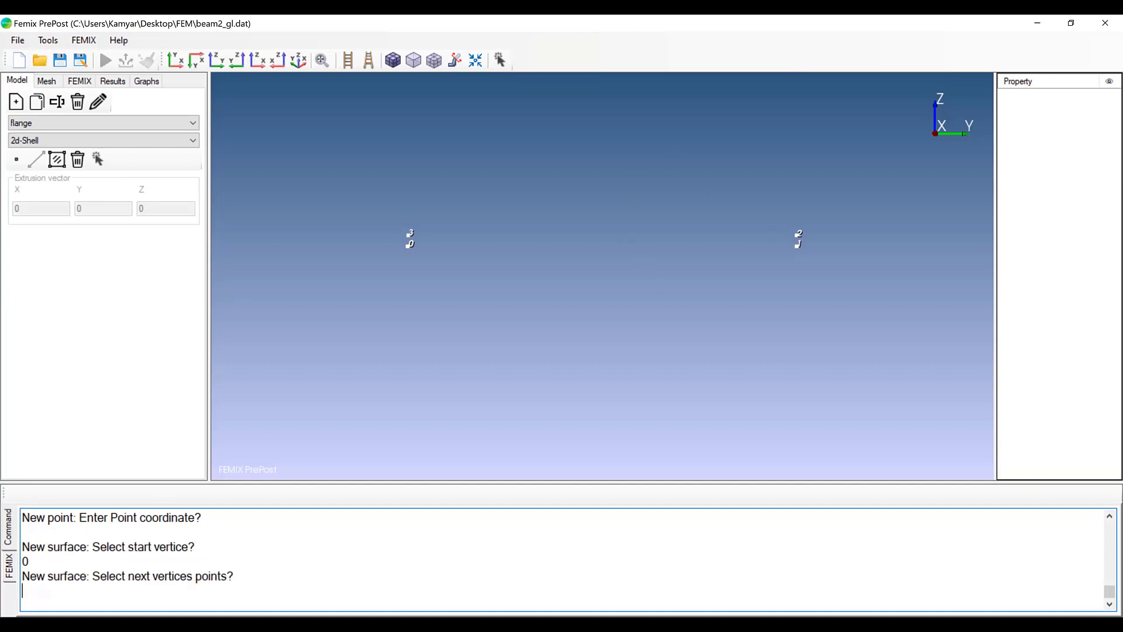
pyautogui.write('1')
pyautogui.press('Return')
pyautogui.write('2')
pyautogui.press('Return')
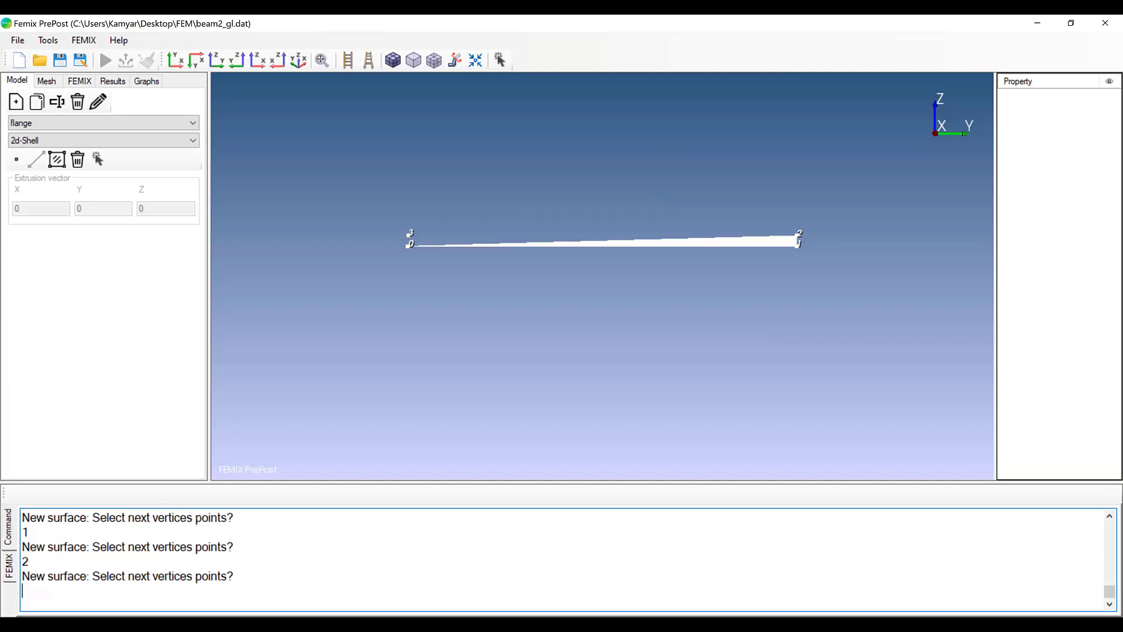
pyautogui.write('3')
pyautogui.press('Return')
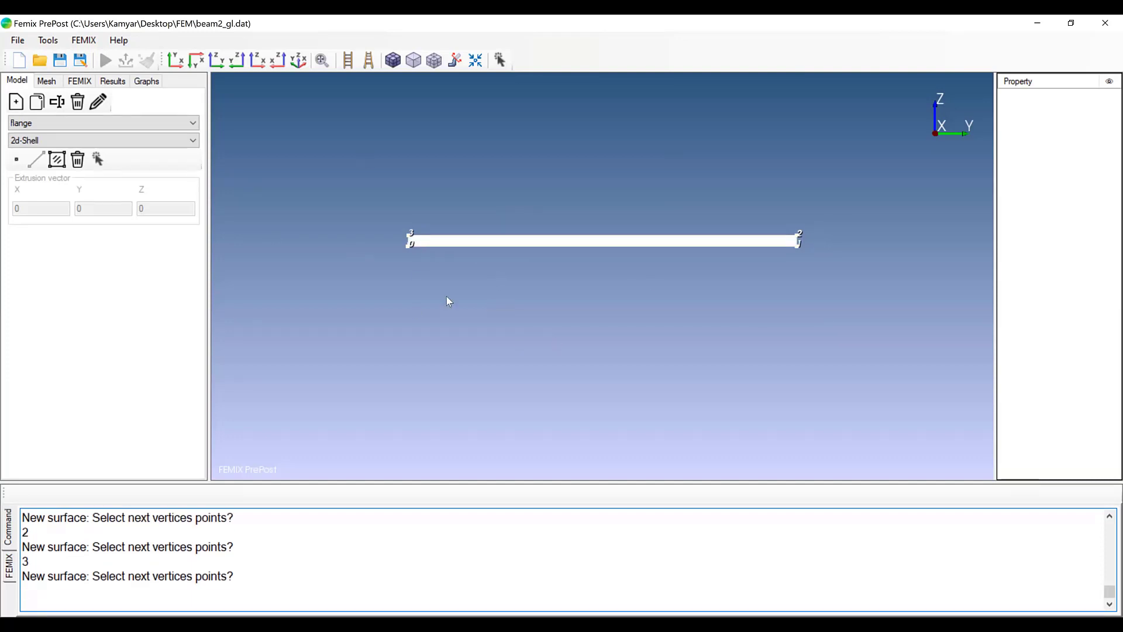
# Step: Create a part named bar_top and set its type to 1d-Wire
pyautogui.click(15, 102)
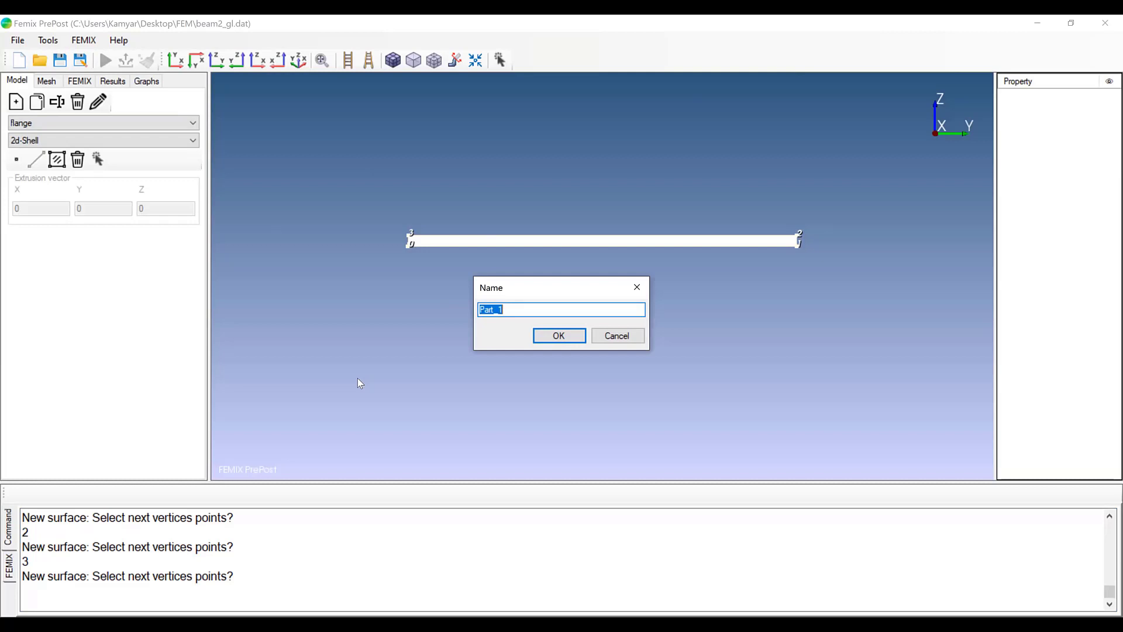
pyautogui.write('bar_top')
pyautogui.press('Return')
pyautogui.click(32, 124)
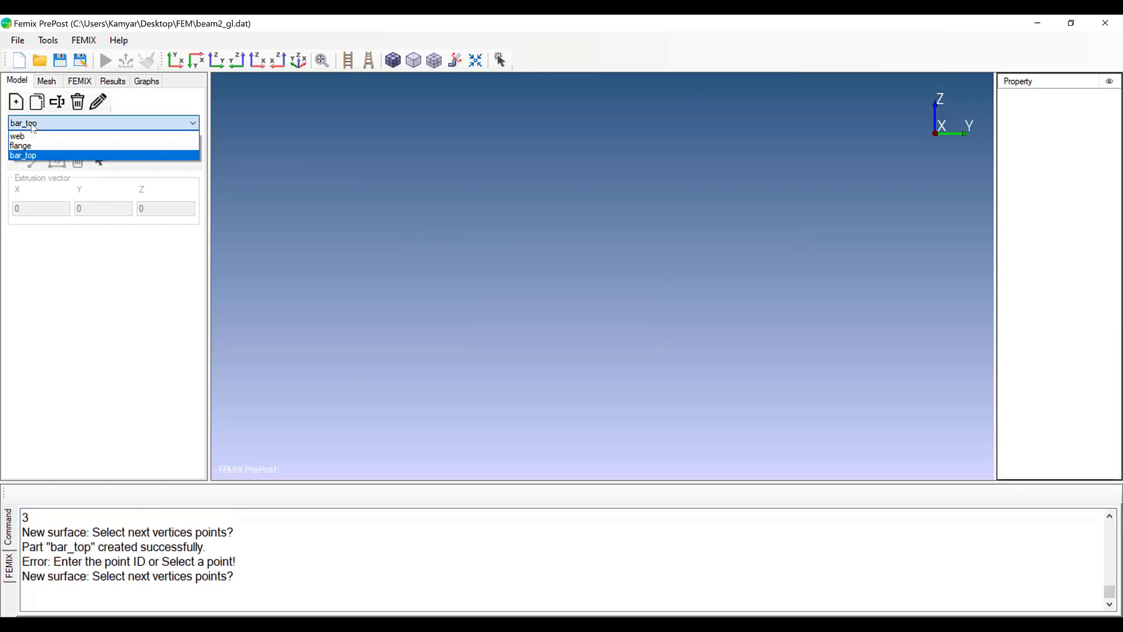
pyautogui.click(33, 127)
pyautogui.click(56, 141)
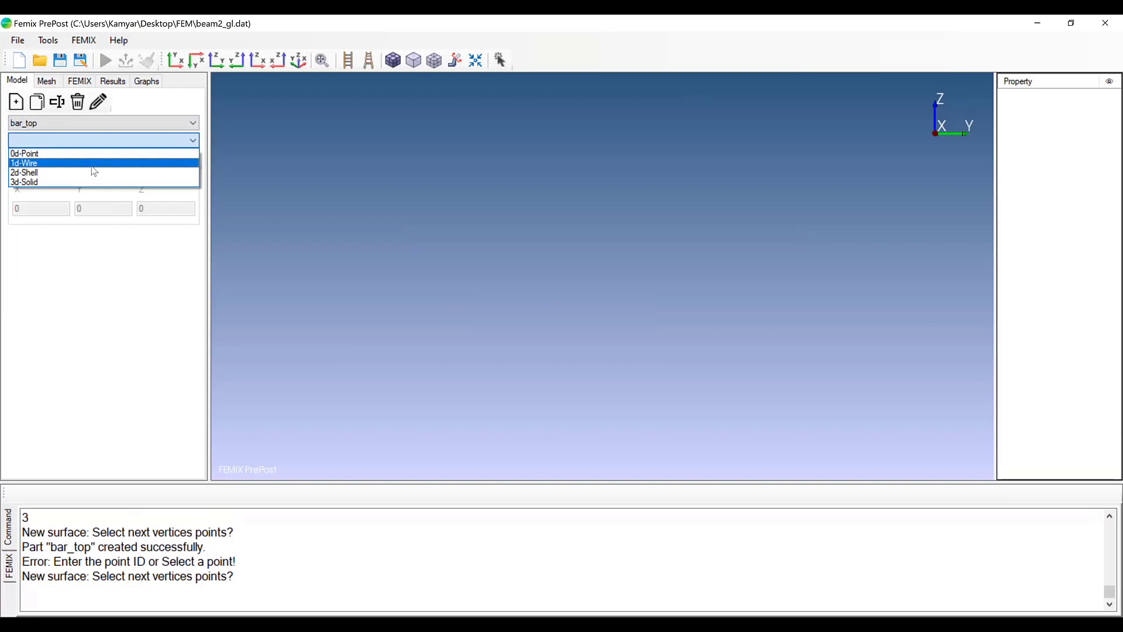
pyautogui.click(93, 165)
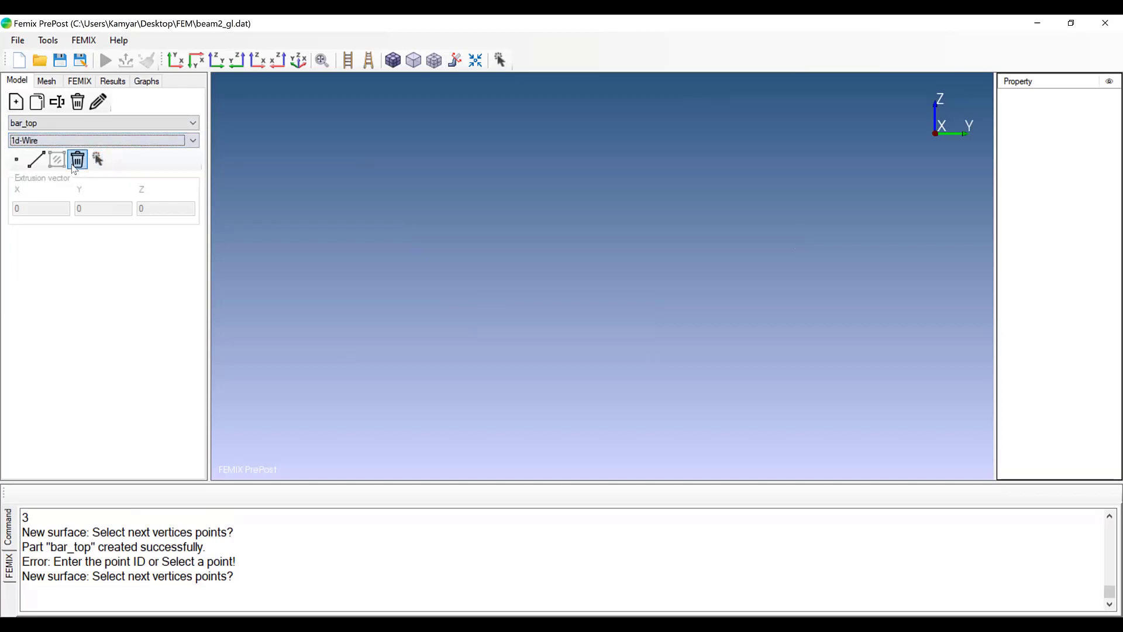
# Step: Add the top bar's end points at 0,-200,385 and 0,2000,385
pyautogui.click(18, 161)
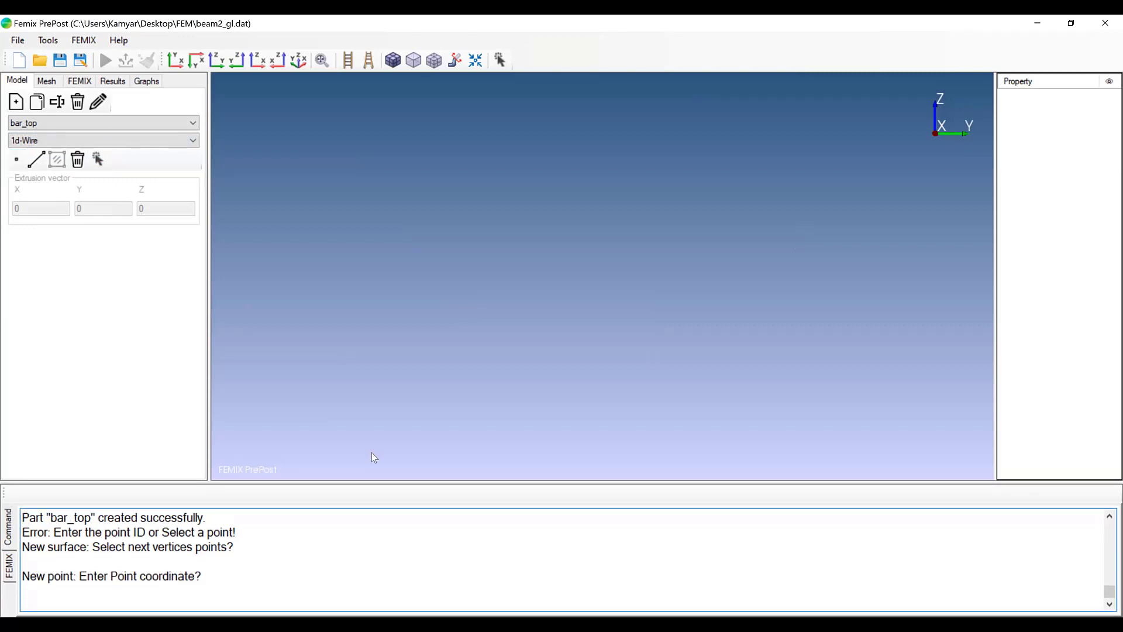
pyautogui.write('0,-200,385')
pyautogui.press('Return')
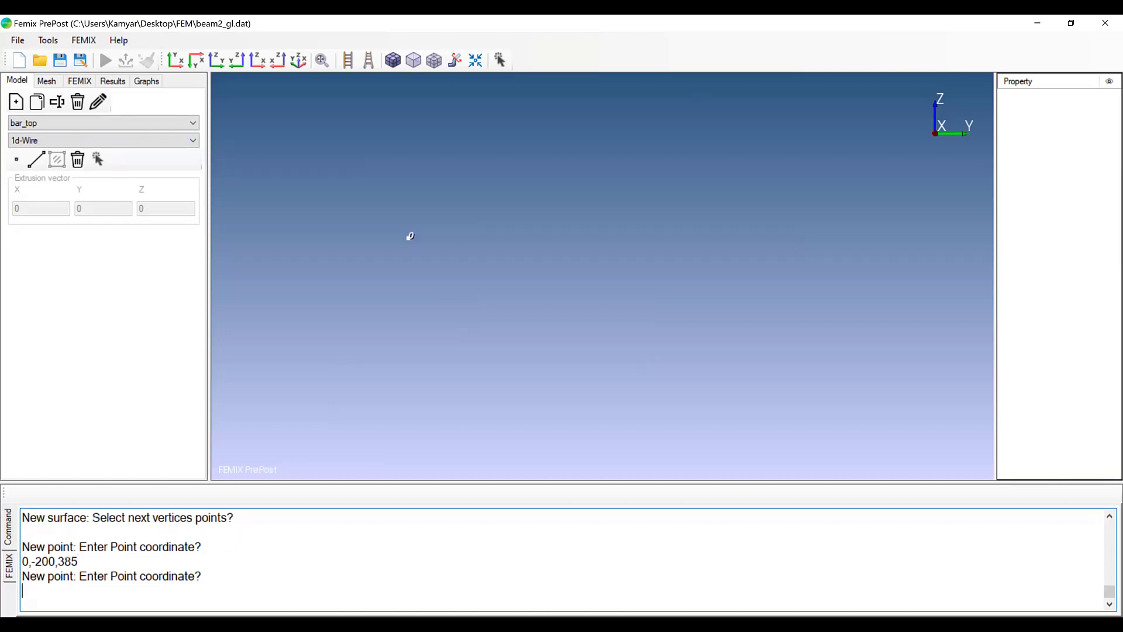
pyautogui.write('0,2000,385')
pyautogui.press('Return')
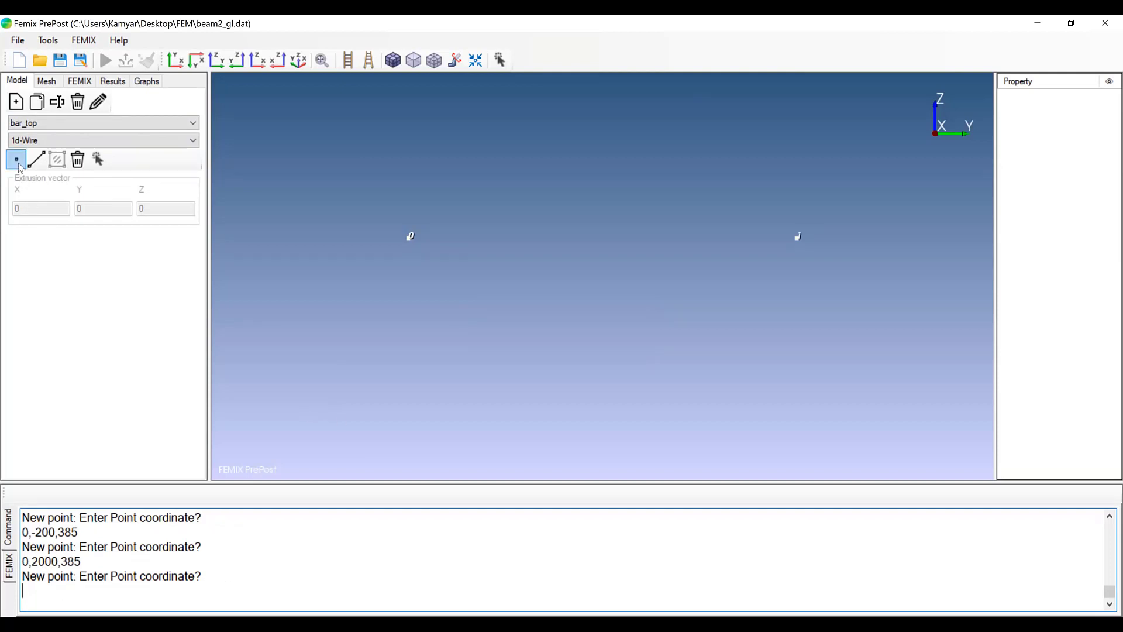
# Step: Draw the top bar's line from point 0 to point 1
pyautogui.click(36, 159)
pyautogui.click(410, 237)
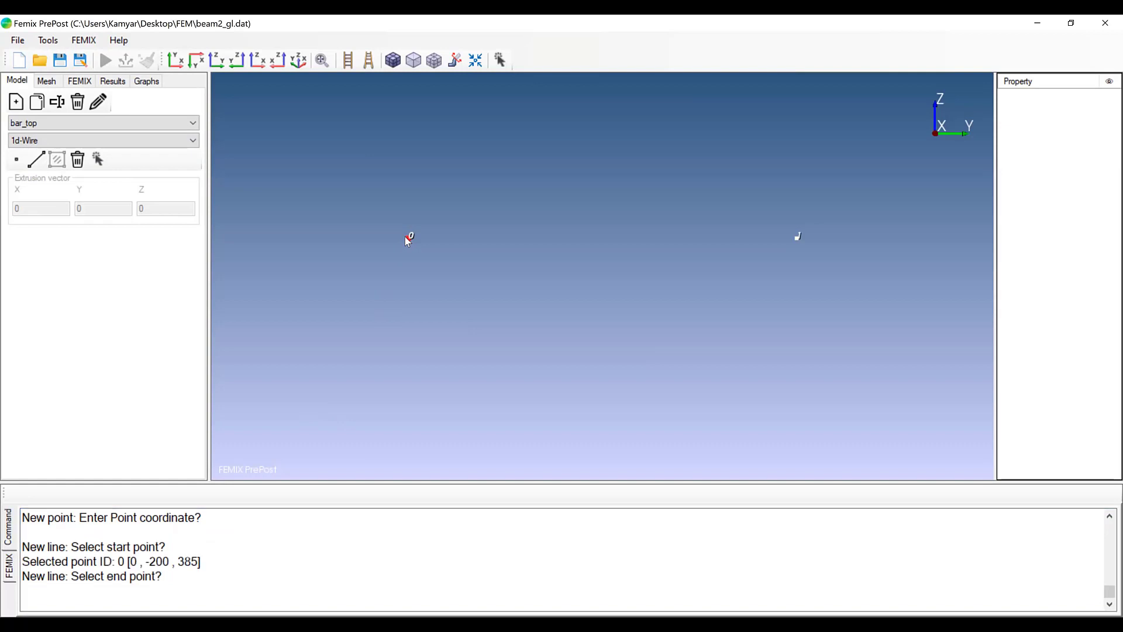
pyautogui.click(798, 240)
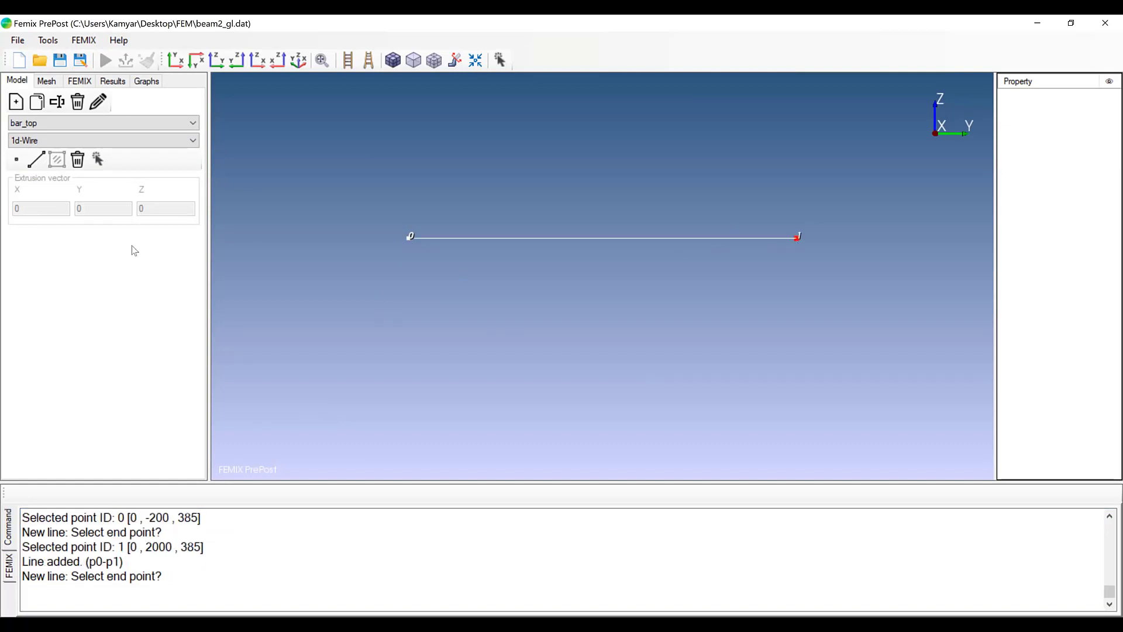
# Step: Create a part named bar_bot and set its type to 1d-Wire
pyautogui.click(64, 124)
pyautogui.click(62, 129)
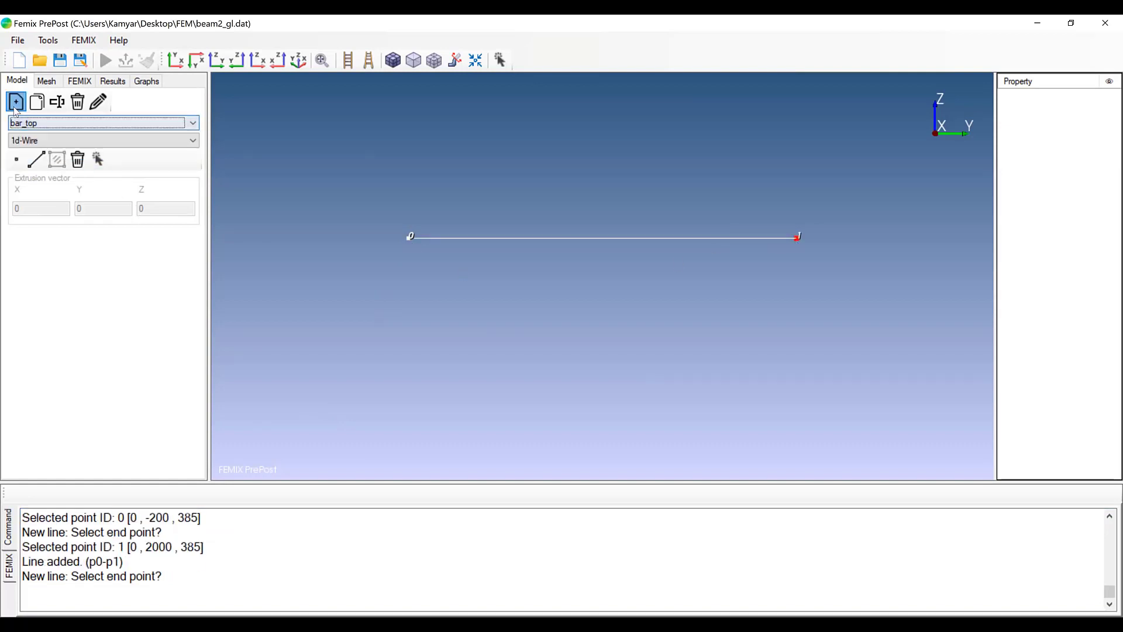
pyautogui.click(16, 102)
pyautogui.write('ba')
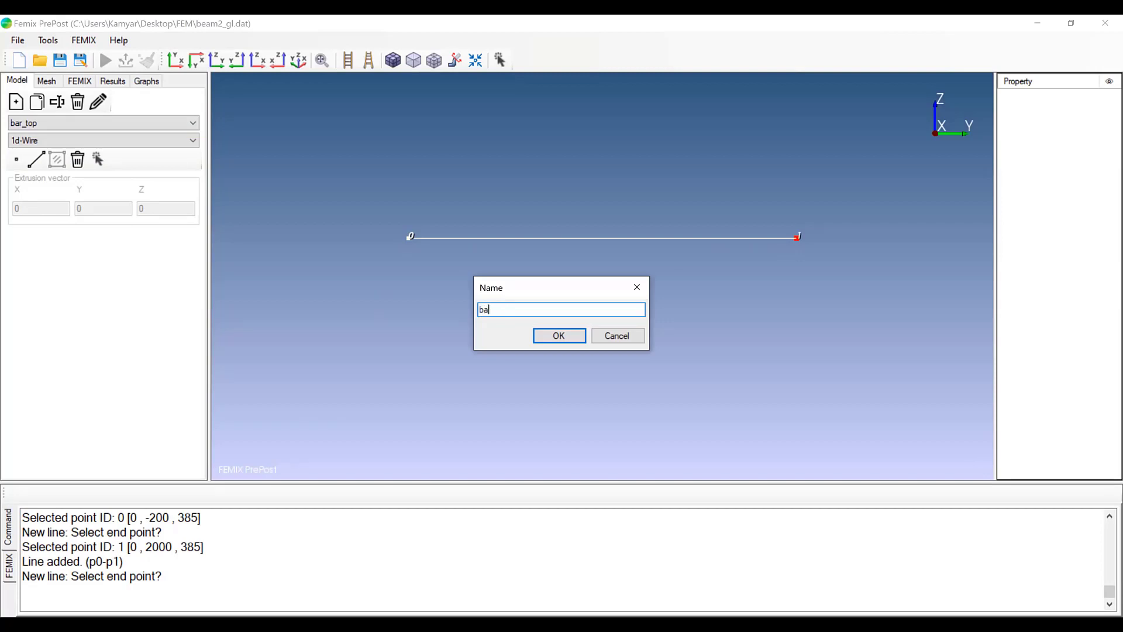
pyautogui.write('r_bit')
pyautogui.press('BackSpace')
pyautogui.press('BackSpace')
pyautogui.write('ot')
pyautogui.click(555, 336)
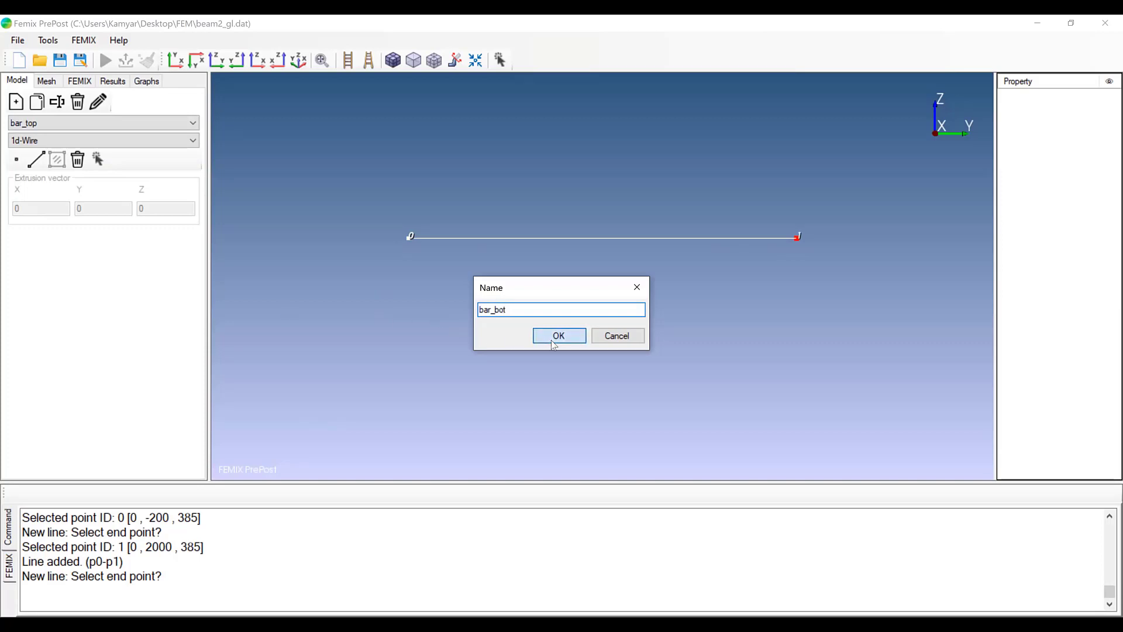
pyautogui.click(26, 145)
pyautogui.click(17, 165)
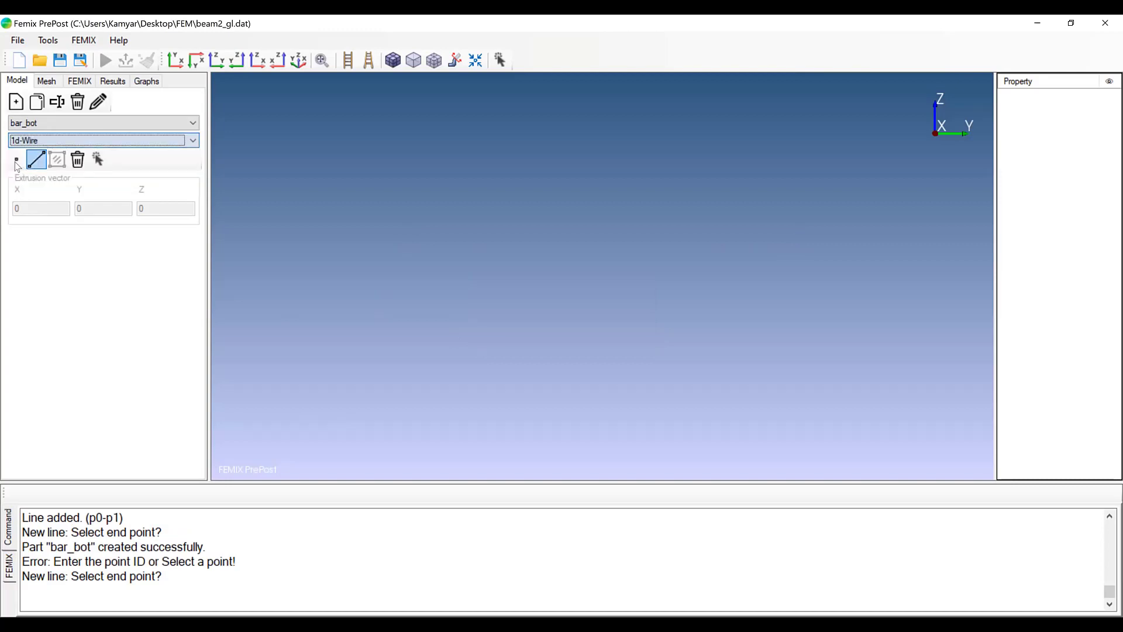
# Step: Add the bottom bar's end points at 0,-200,24 and 0,2000,24
pyautogui.click(17, 161)
pyautogui.write('0')
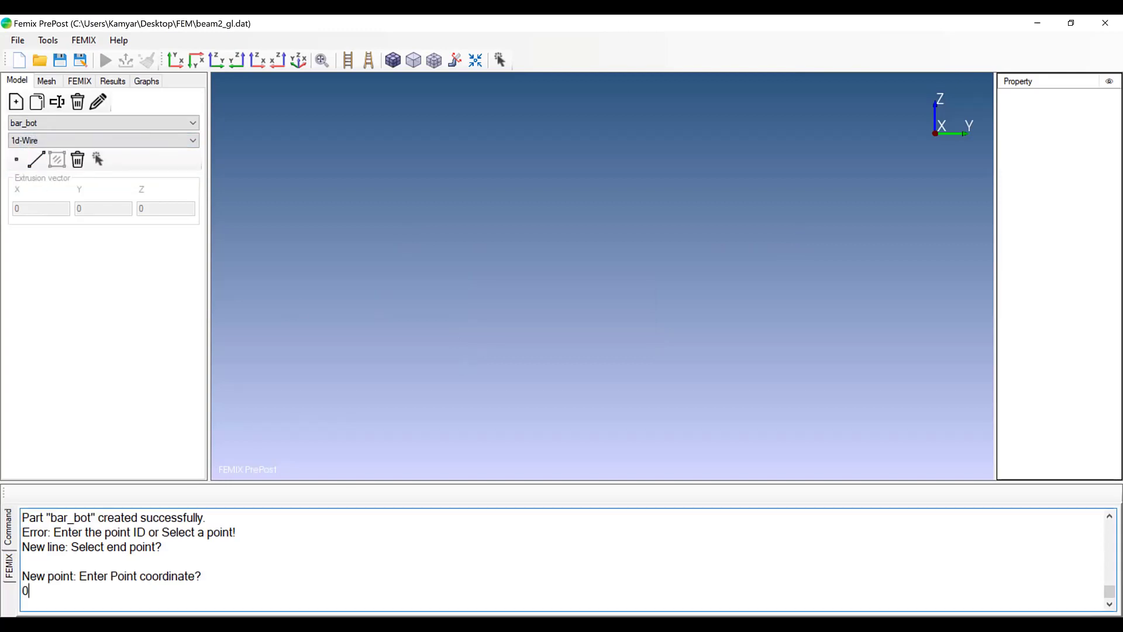
pyautogui.write(',-200,24')
pyautogui.press('Return')
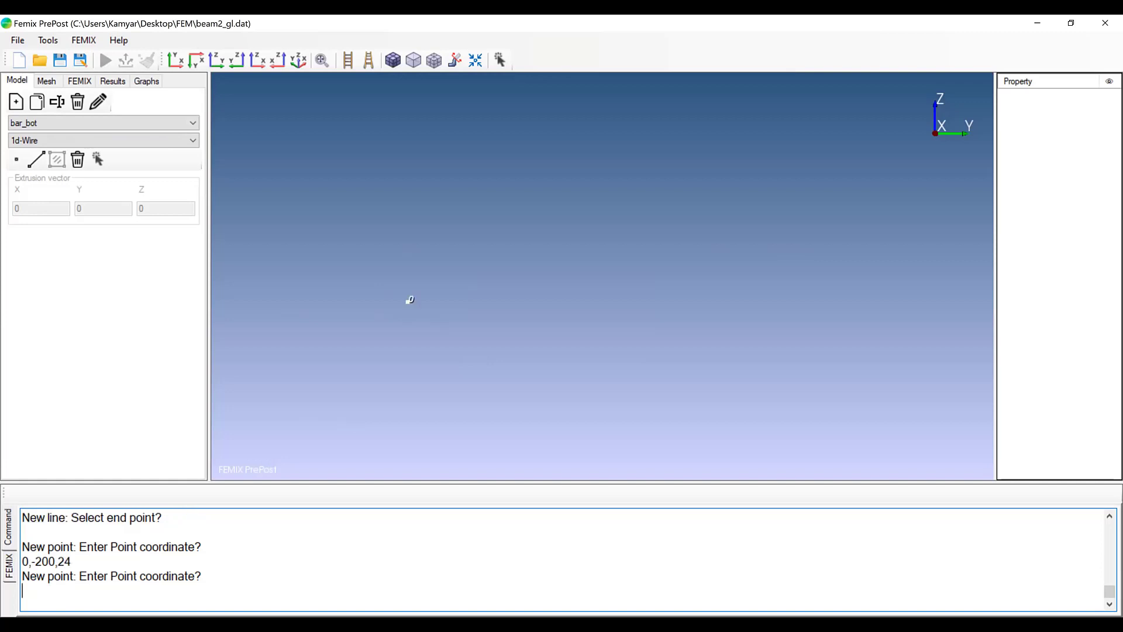
pyautogui.write('0,2000,24')
pyautogui.press('Return')
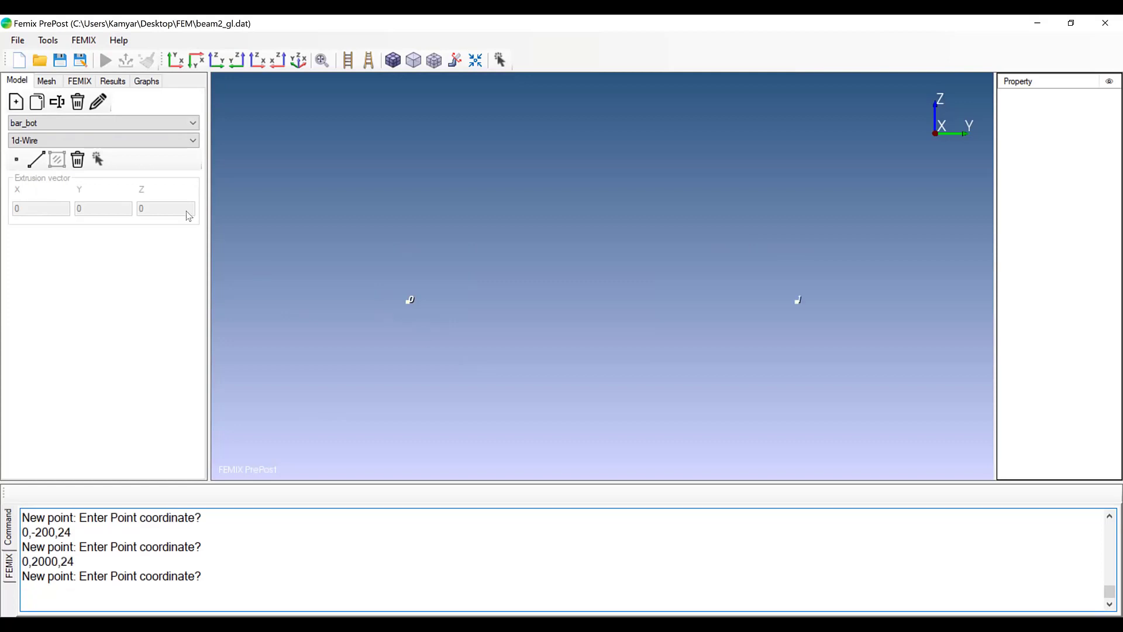
# Step: Draw the bottom bar's line from point 0 to point 1
pyautogui.click(36, 159)
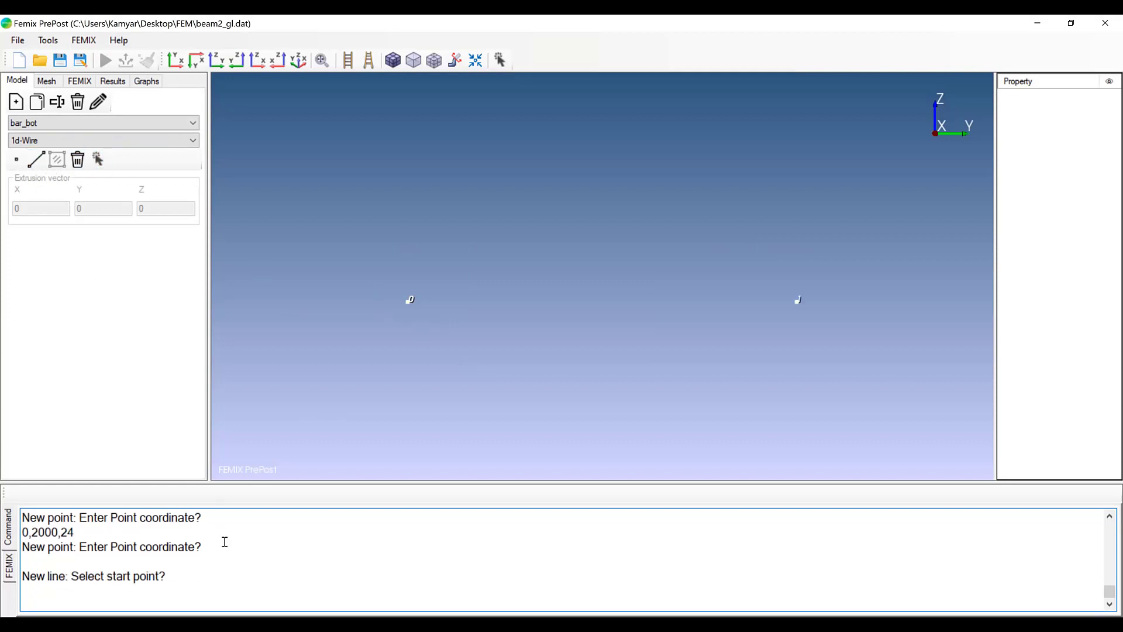
pyautogui.write('0')
pyautogui.press('Return')
pyautogui.write('1')
pyautogui.press('Return')
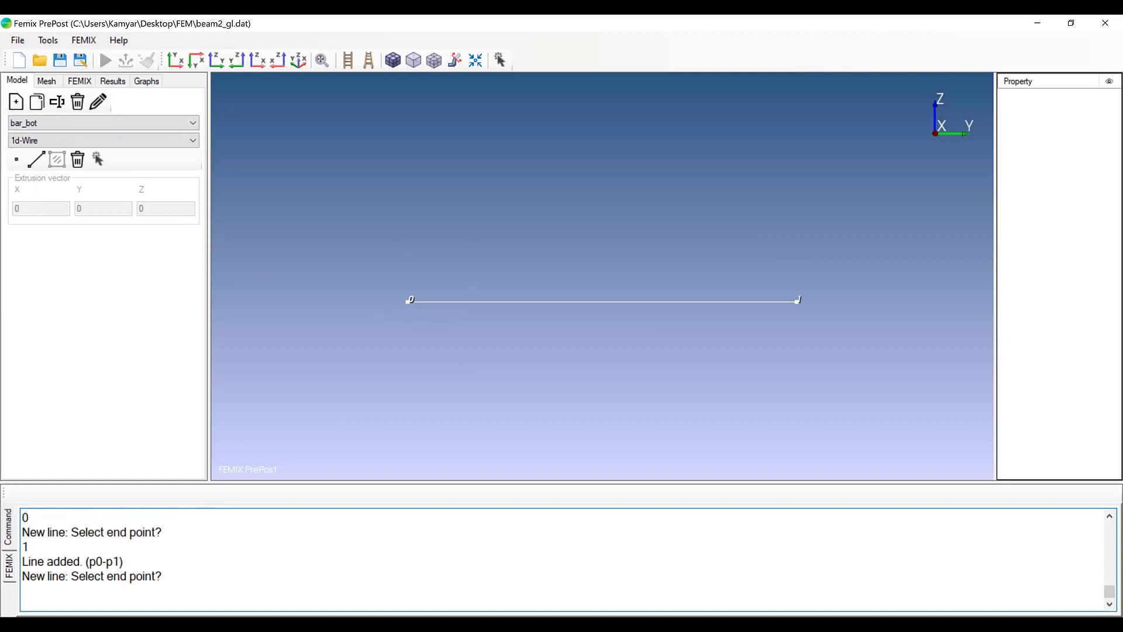
# Step: Create a part named stirrup and set its type to 1d-Wire
pyautogui.click(33, 124)
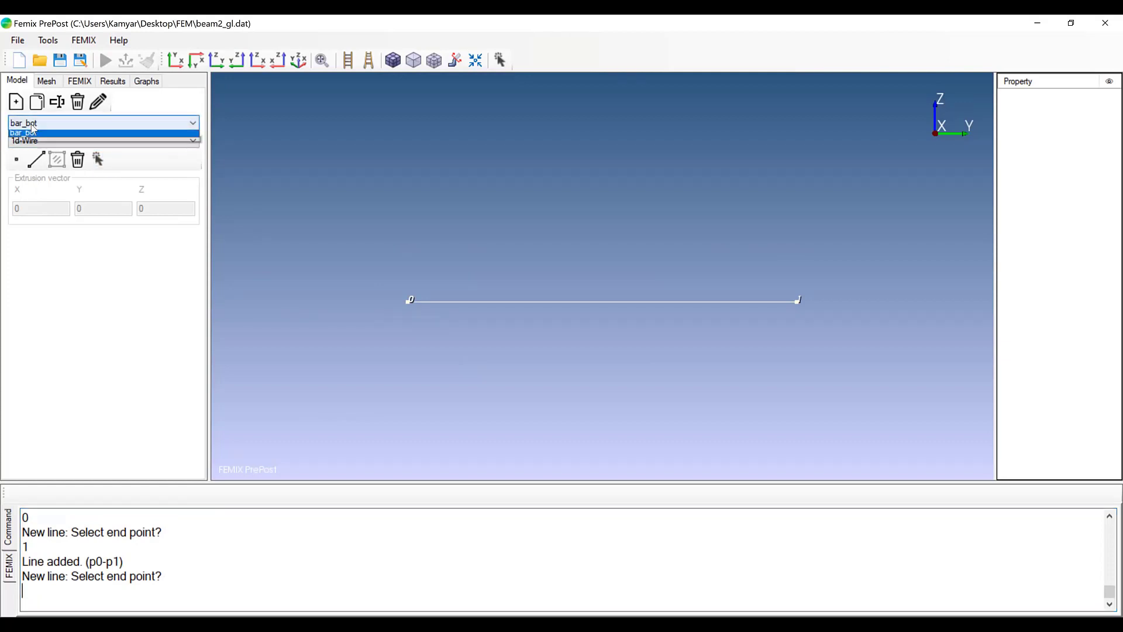
pyautogui.click(13, 104)
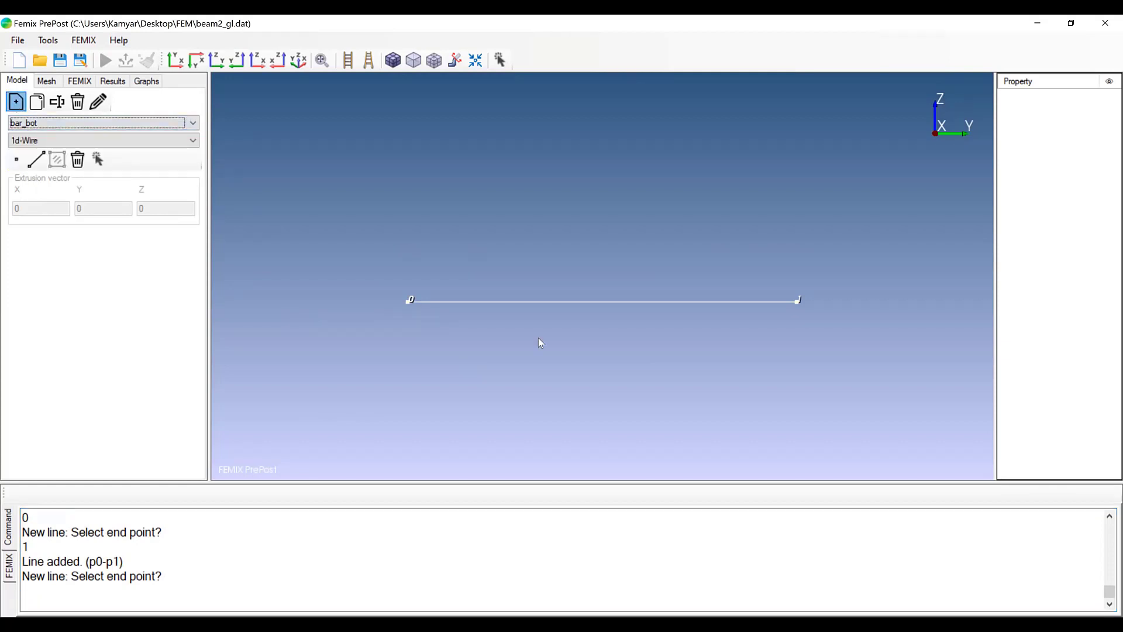
pyautogui.write('stim')
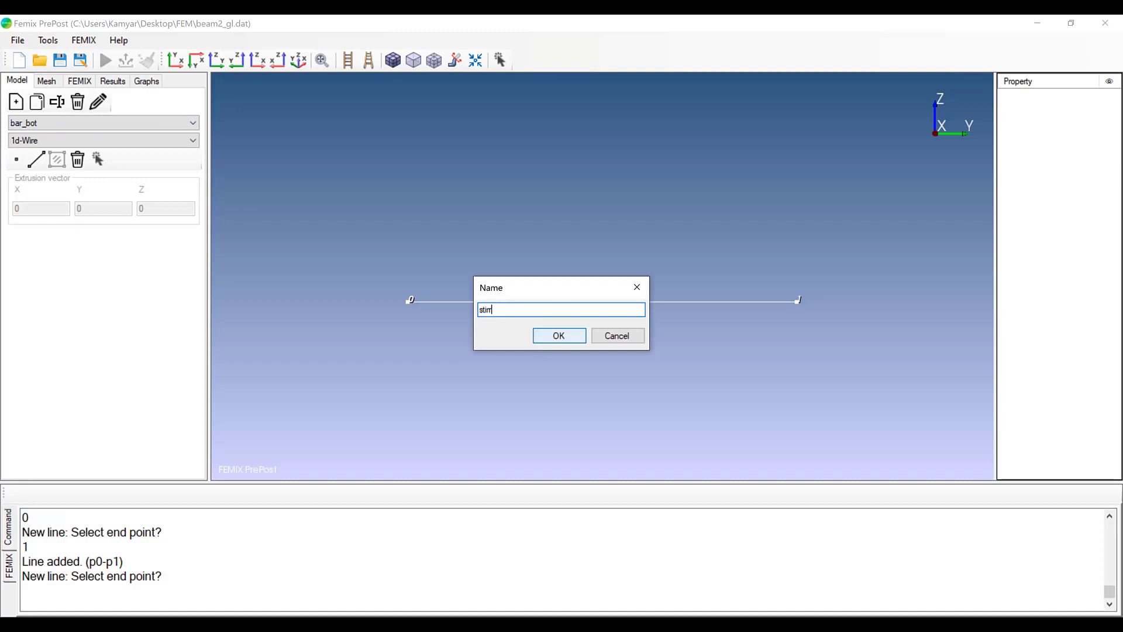
pyautogui.write('up')
pyautogui.click(559, 335)
pyautogui.click(34, 141)
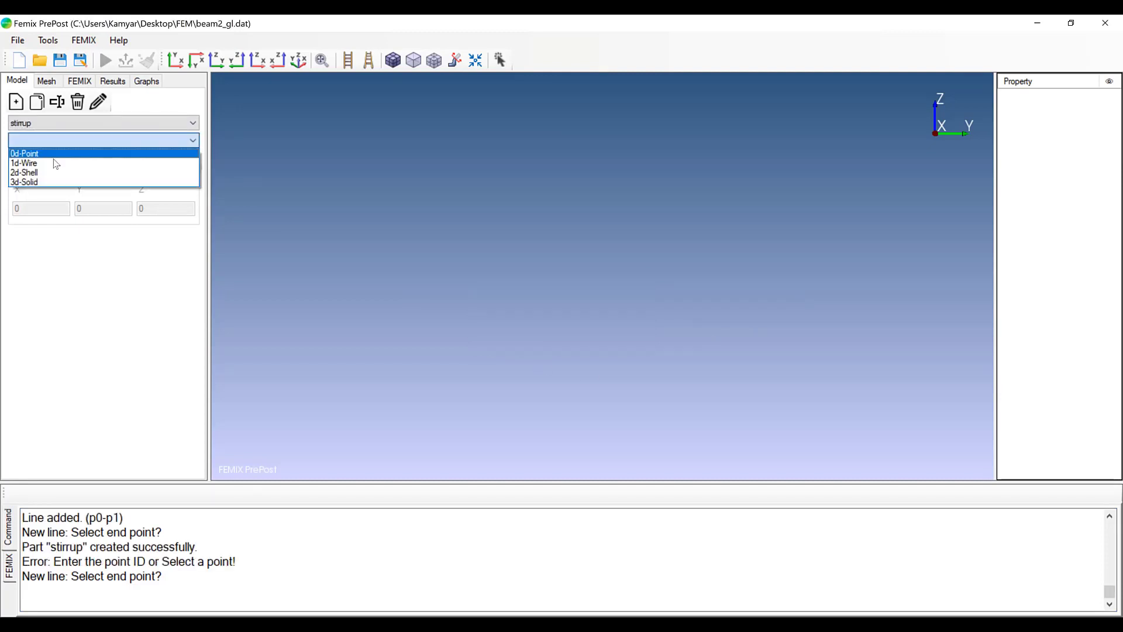
pyautogui.click(64, 163)
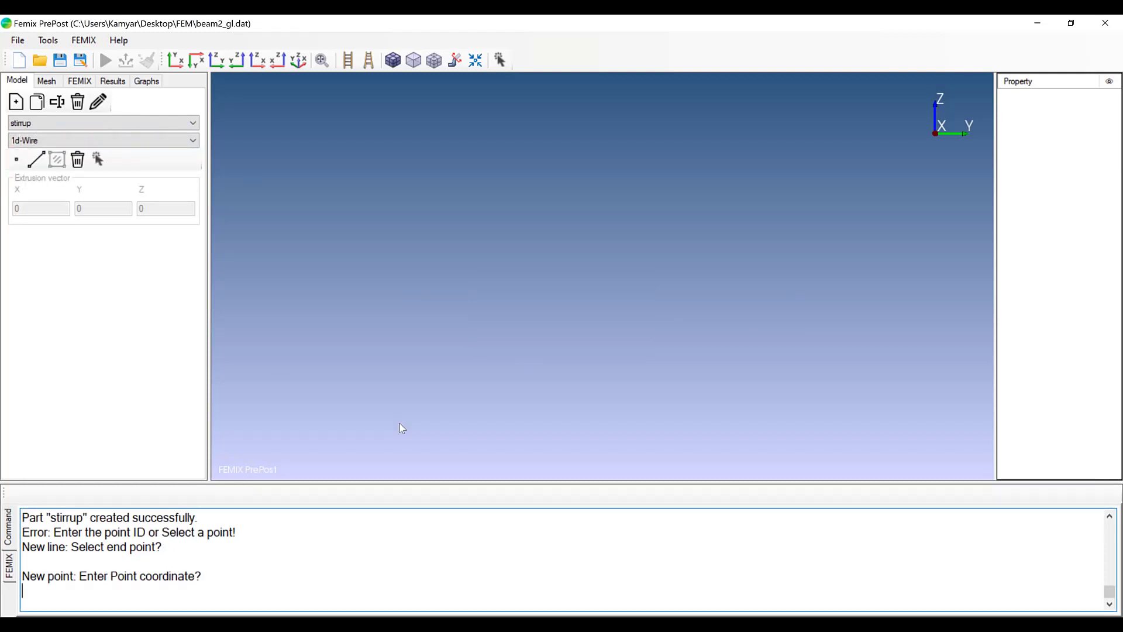
# Step: Add the first stirrup's end points at 0,-20,0 and 0,-20,400
pyautogui.write('0,-20,0')
pyautogui.press('Return')
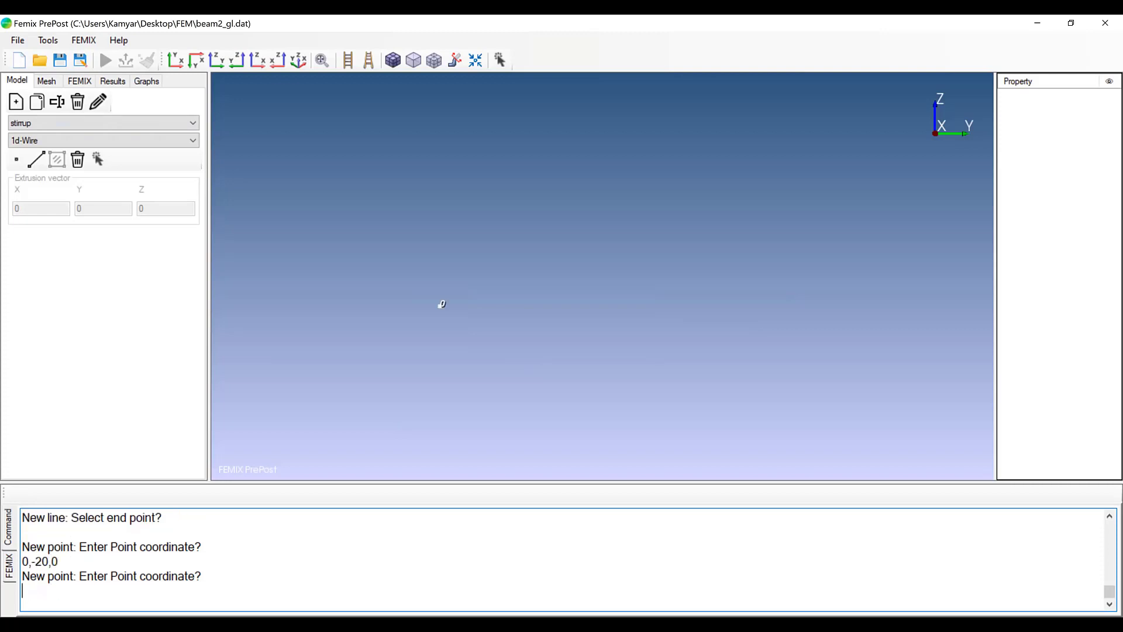
pyautogui.write('0,-20,400')
pyautogui.press('Return')
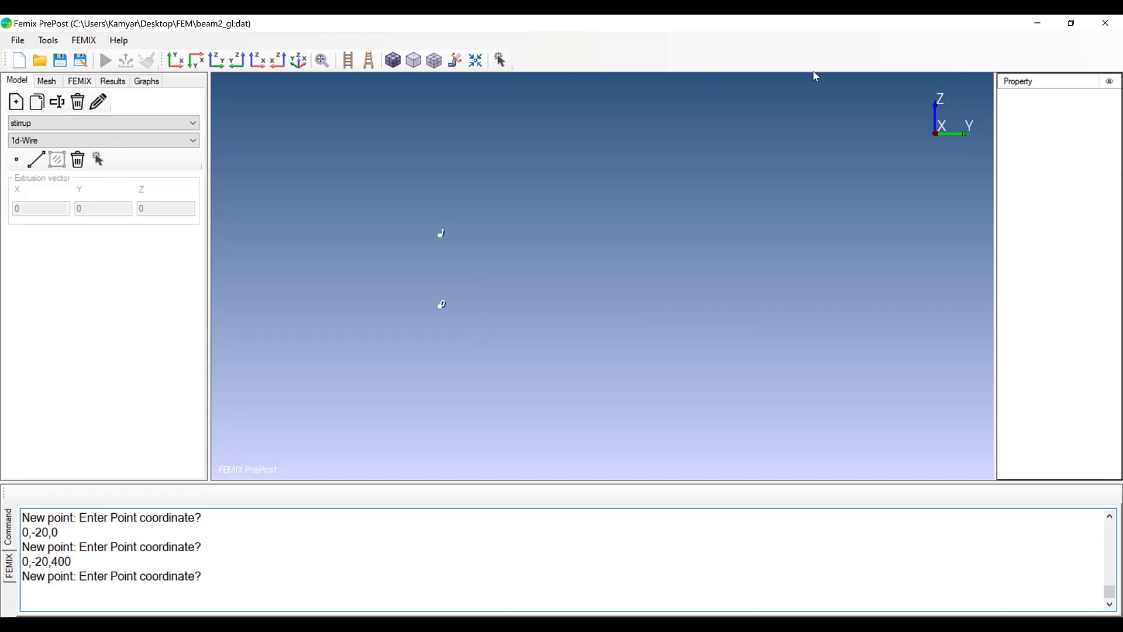
# Step: Add a third point to the stirrup part at 0,-170,0
pyautogui.click(98, 103)
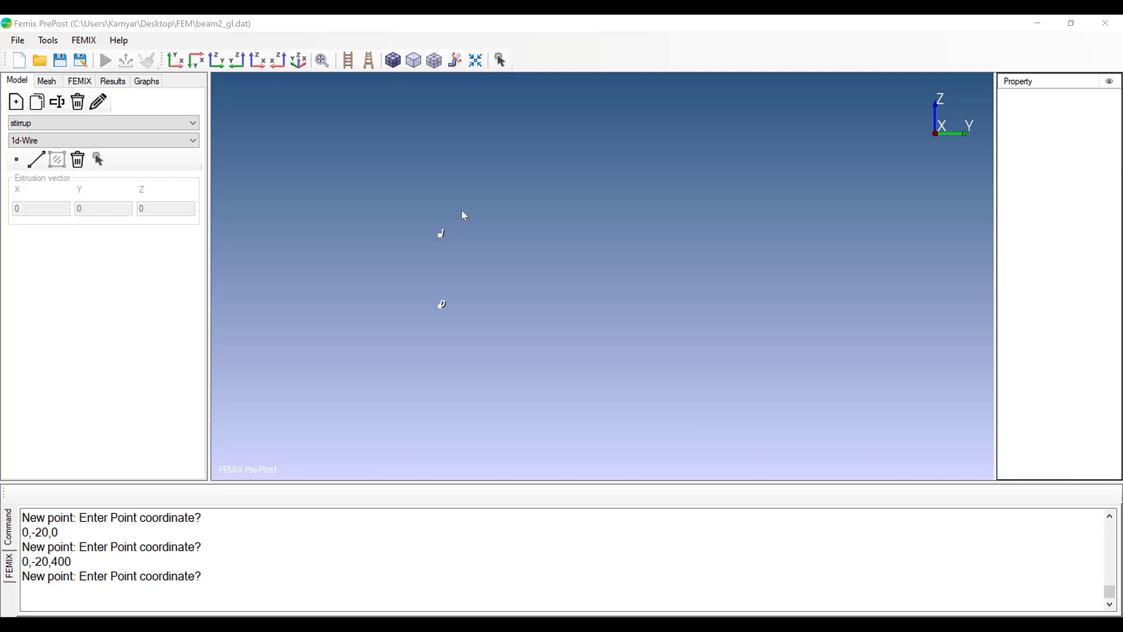
pyautogui.click(217, 60)
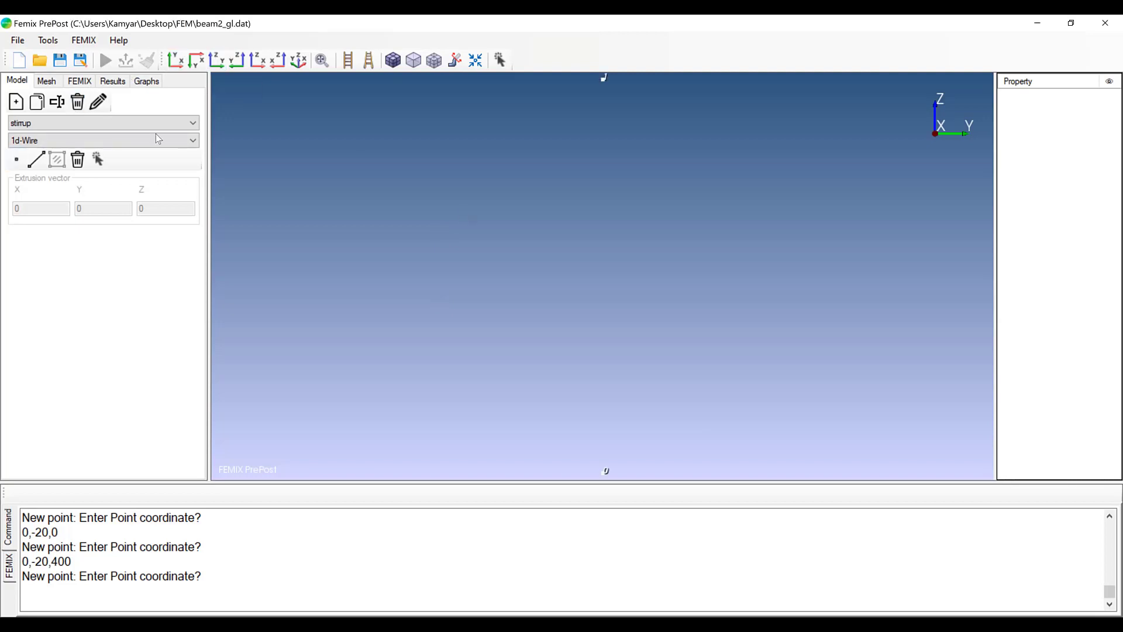
pyautogui.click(16, 159)
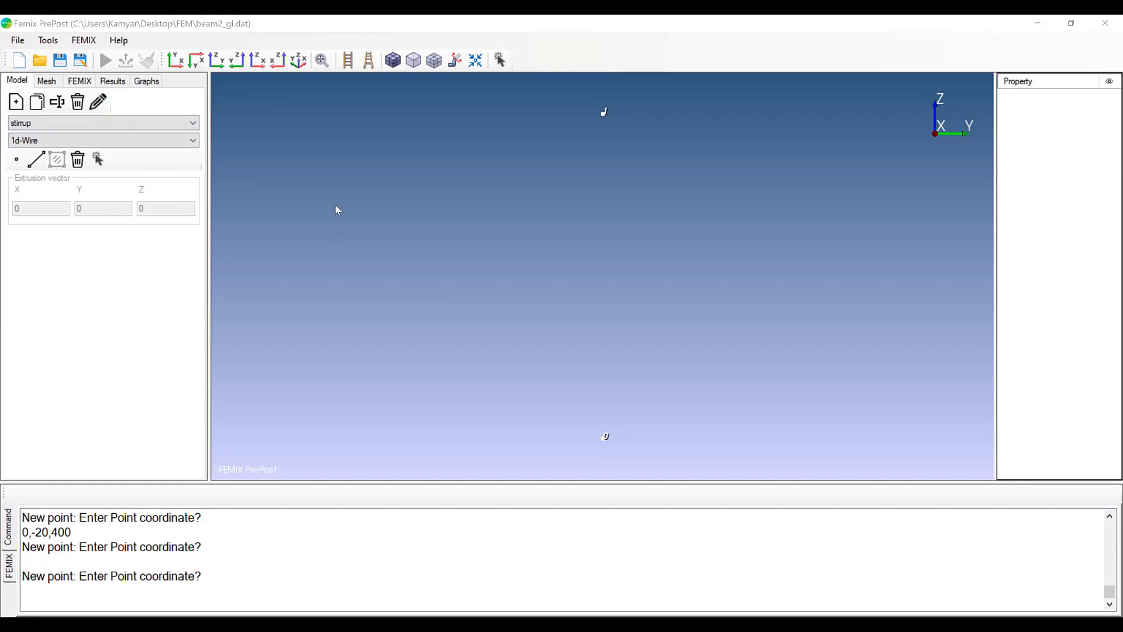
pyautogui.scroll(-4, 496, 311)
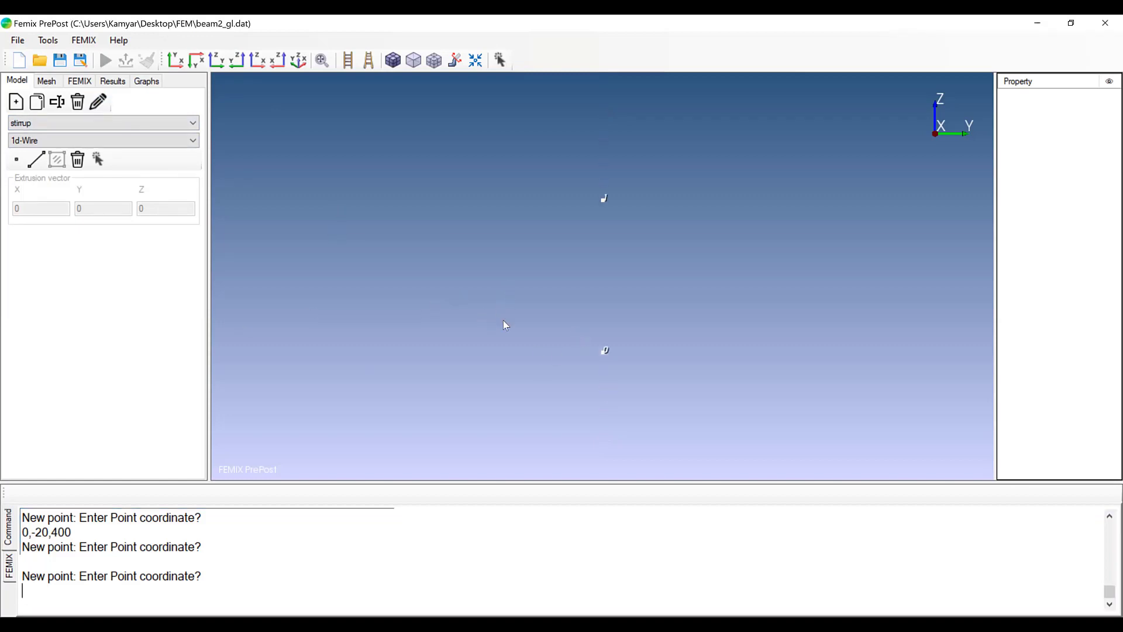
pyautogui.moveTo(502, 321); pyautogui.dragTo(407, 307, button='middle')
pyautogui.scroll(1, 407, 307)
pyautogui.click(141, 594)
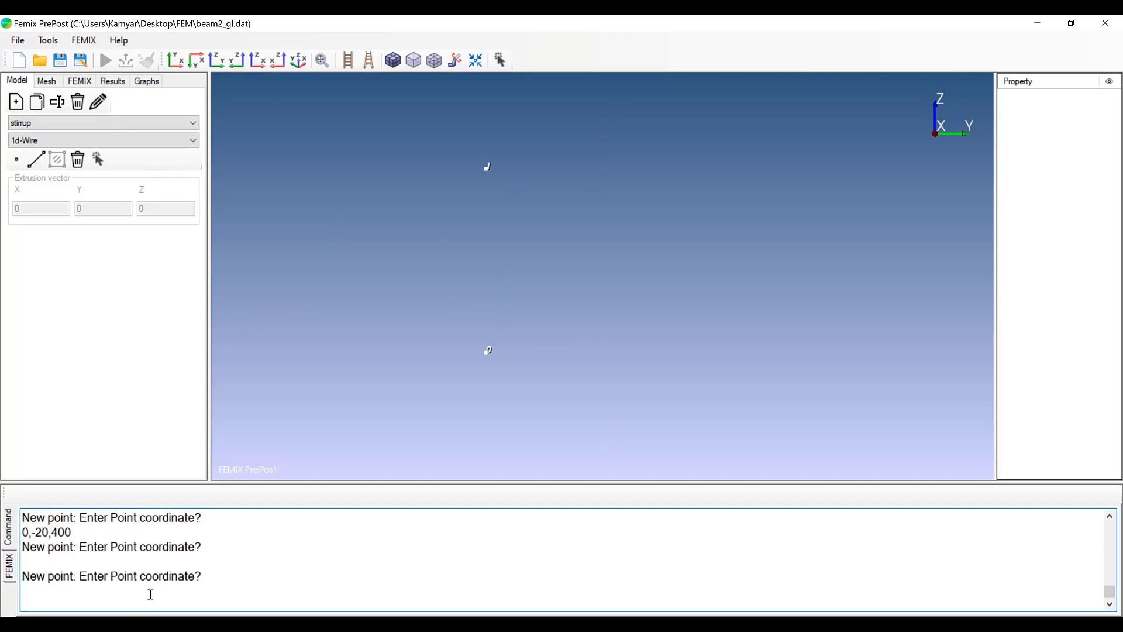
pyautogui.write('0,-170,0')
pyautogui.press('Return')
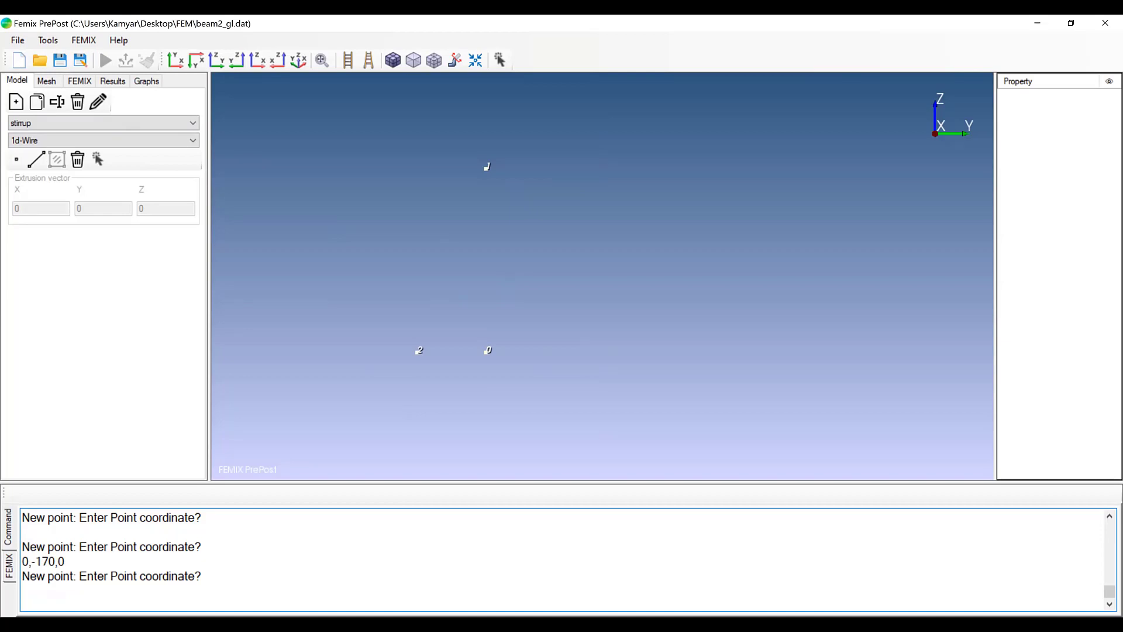
# Step: Add stirrup points at 0,-170,400, at 0,1240,0 and at 0,1240,400
pyautogui.write('0,-170,400')
pyautogui.press('Return')
pyautogui.write('0,')
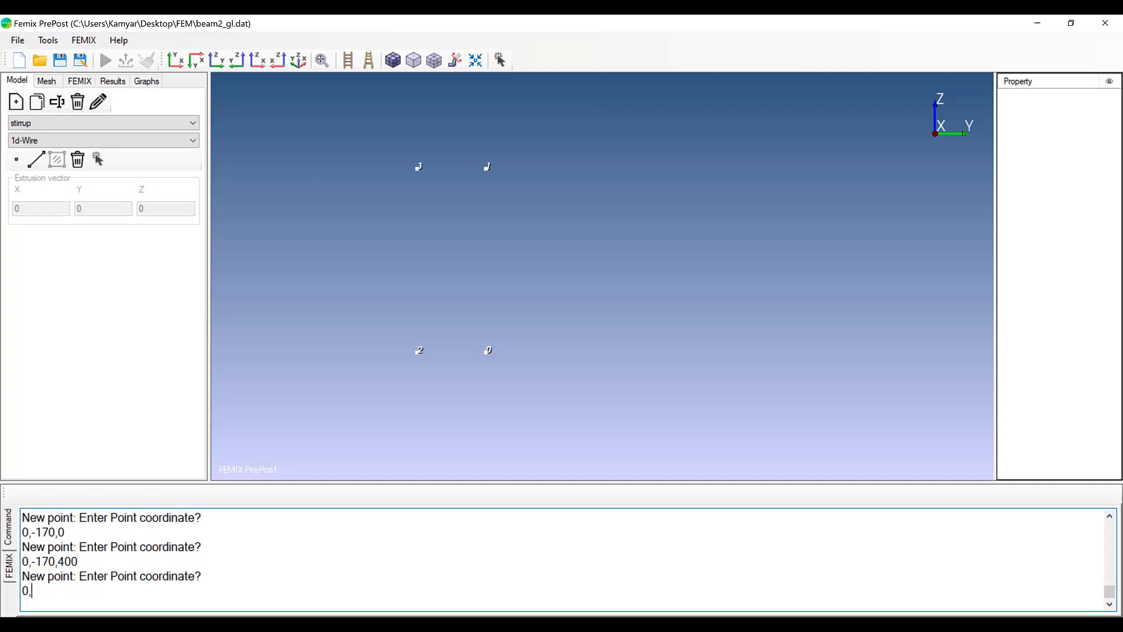
pyautogui.write('1240,0')
pyautogui.press('Return')
pyautogui.write('0,124')
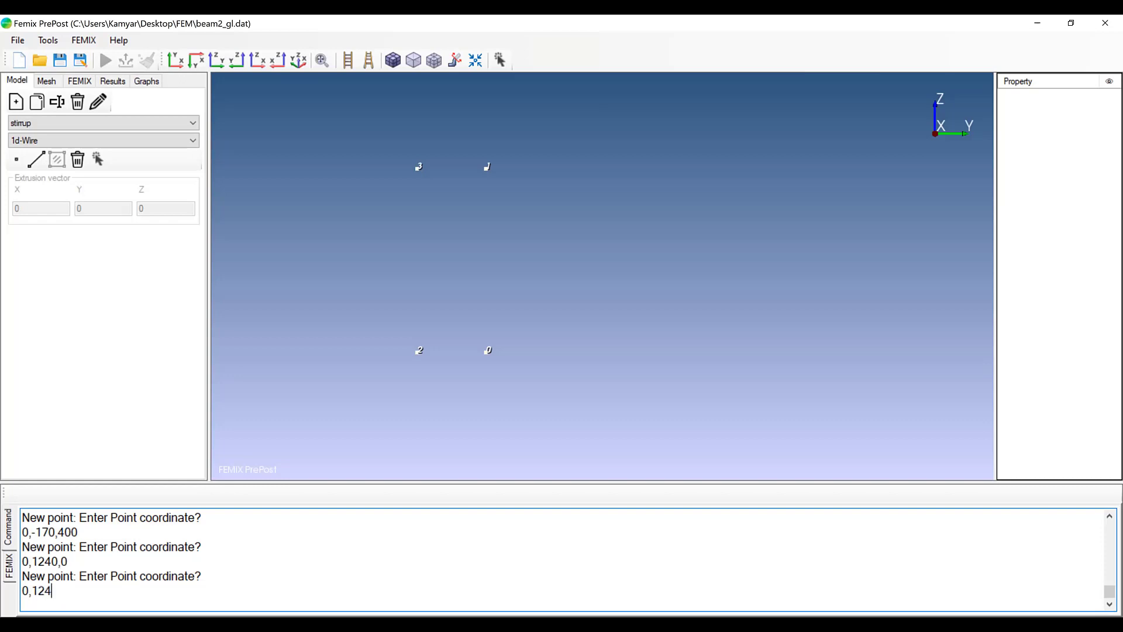
pyautogui.write('0,400')
pyautogui.press('Return')
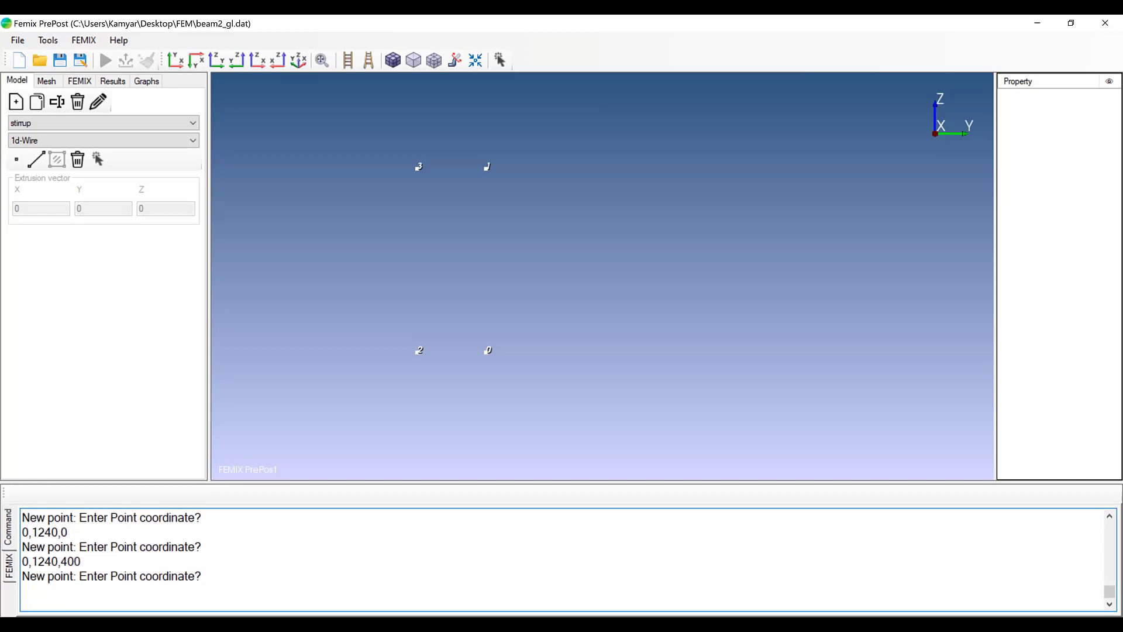
# Step: Add a pair of stirrup points at 0,1390,0 and 0,1390,400
pyautogui.write('0,1390,0')
pyautogui.press('Return')
pyautogui.write('0,1390')
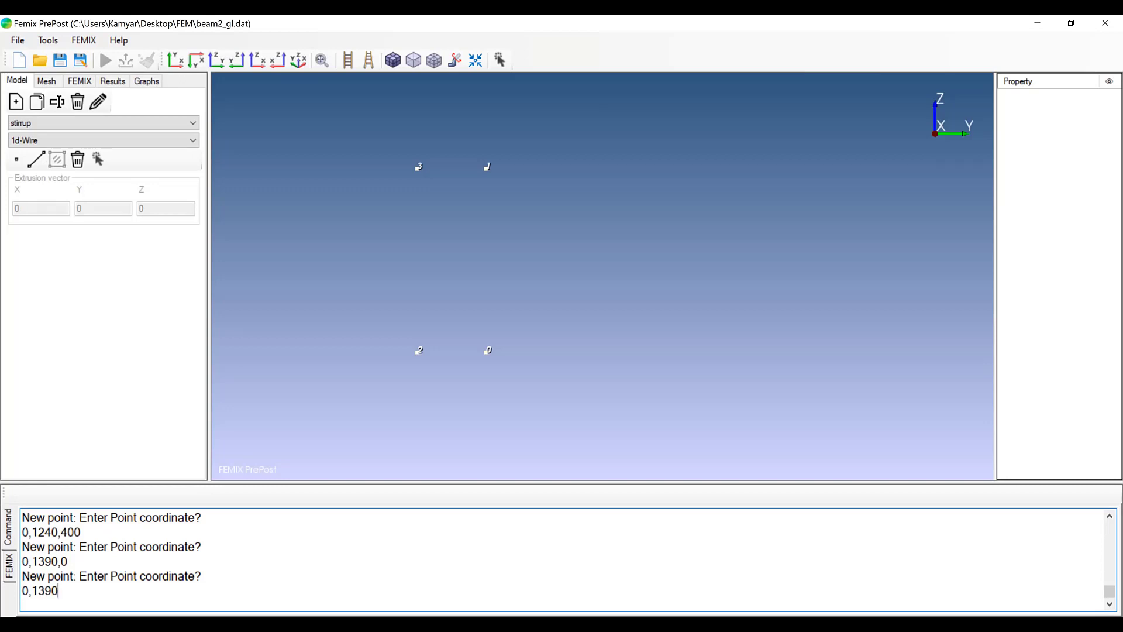
pyautogui.write(',400')
pyautogui.press('Return')
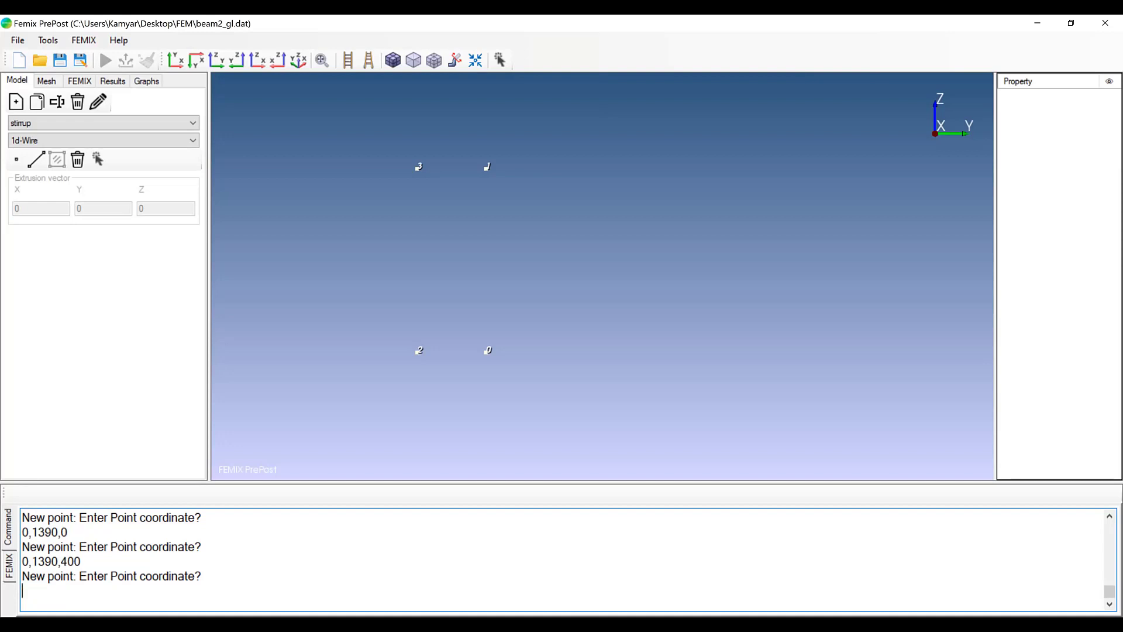
# Step: Add a stirrup point at 0,15440,0 and try to add another at 0,1240,400
pyautogui.write('0,15440,0')
pyautogui.press('Return')
pyautogui.write('0,124')
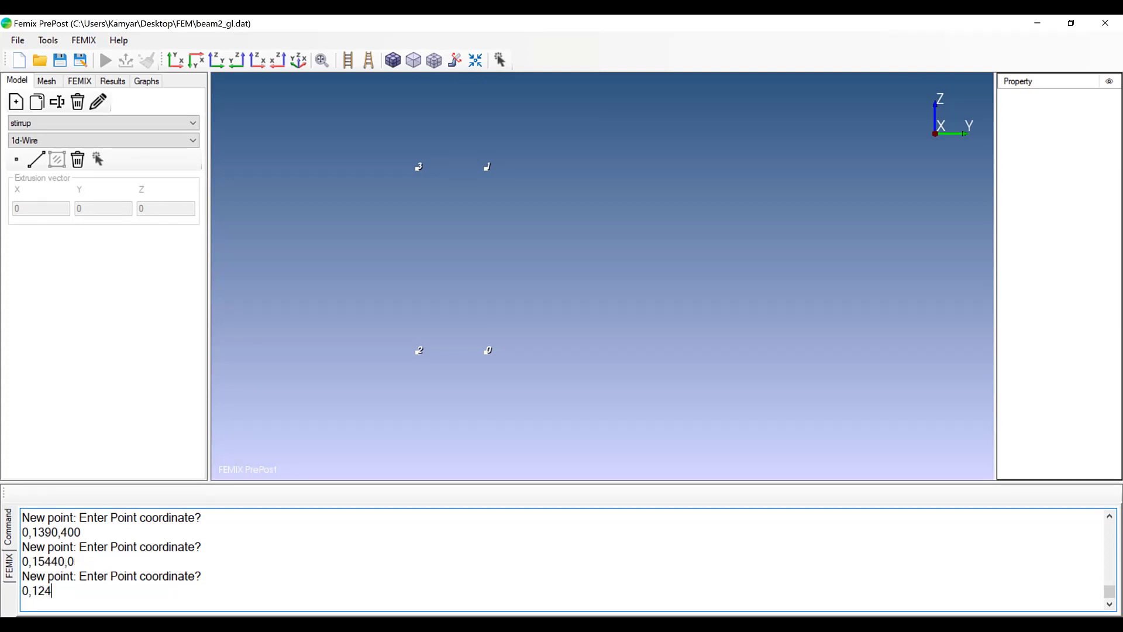
pyautogui.write('0,400')
pyautogui.press('Return')
# Step: Add a pair of stirrup points at 0,1690,0 and 0,1690,400
pyautogui.write('0,1690')
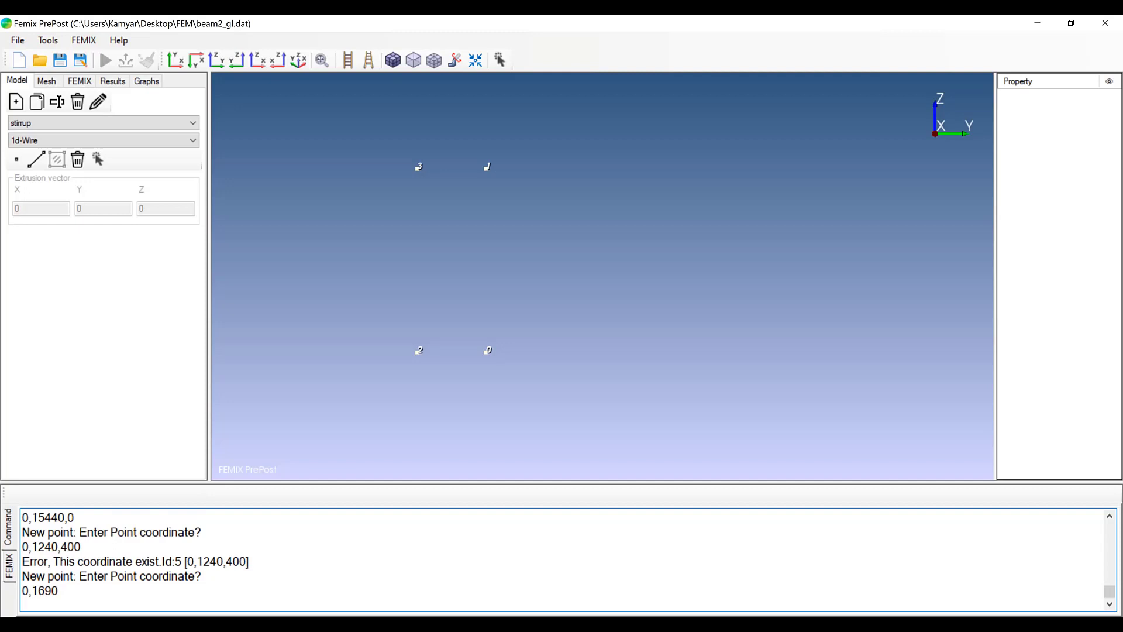
pyautogui.write(',0')
pyautogui.press('Return')
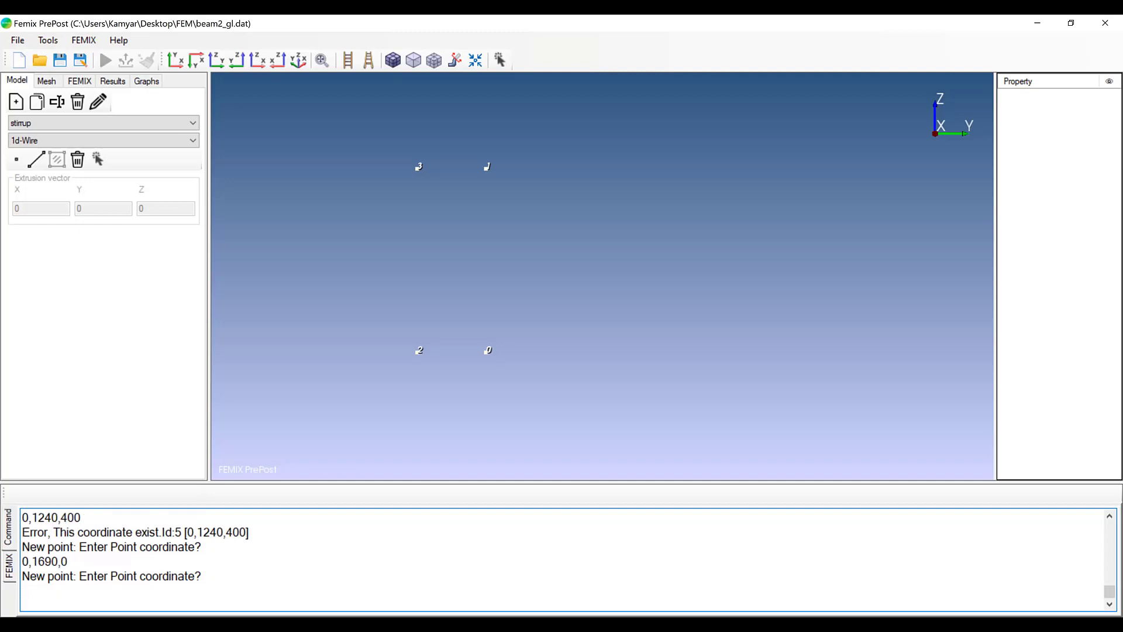
pyautogui.write('0,16')
pyautogui.write('90,0')
pyautogui.press('BackSpace')
pyautogui.press('BackSpace')
pyautogui.write('0,400')
pyautogui.press('Return')
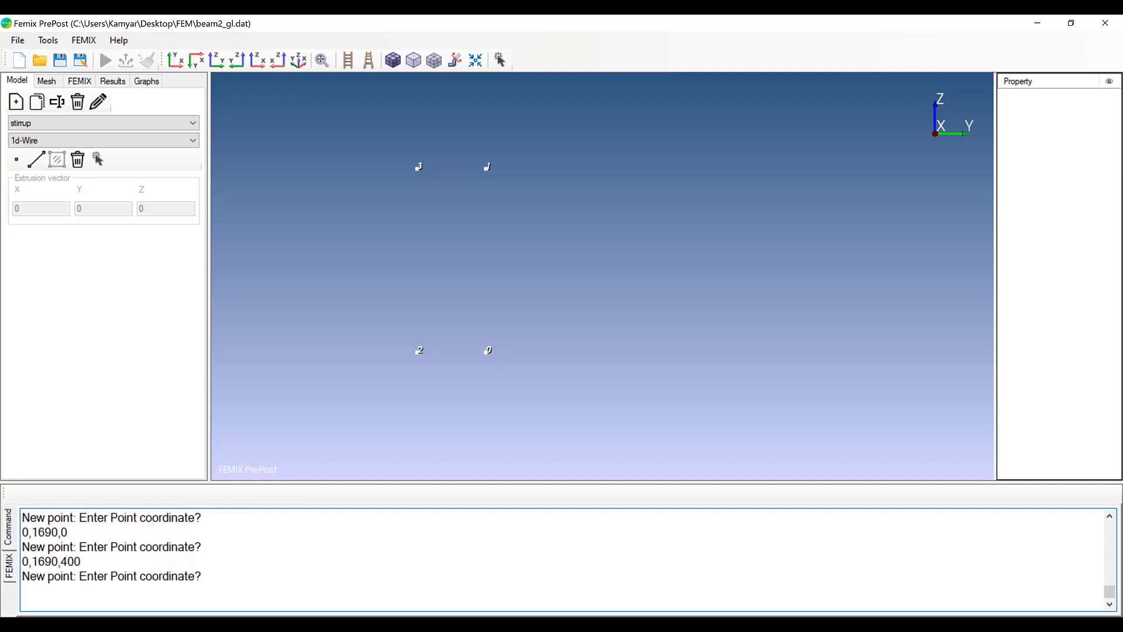
# Step: Add a pair of stirrup points at 0,1840,0 and 0,1840,400
pyautogui.write('0,1840,0')
pyautogui.press('Return')
pyautogui.write('0,1840')
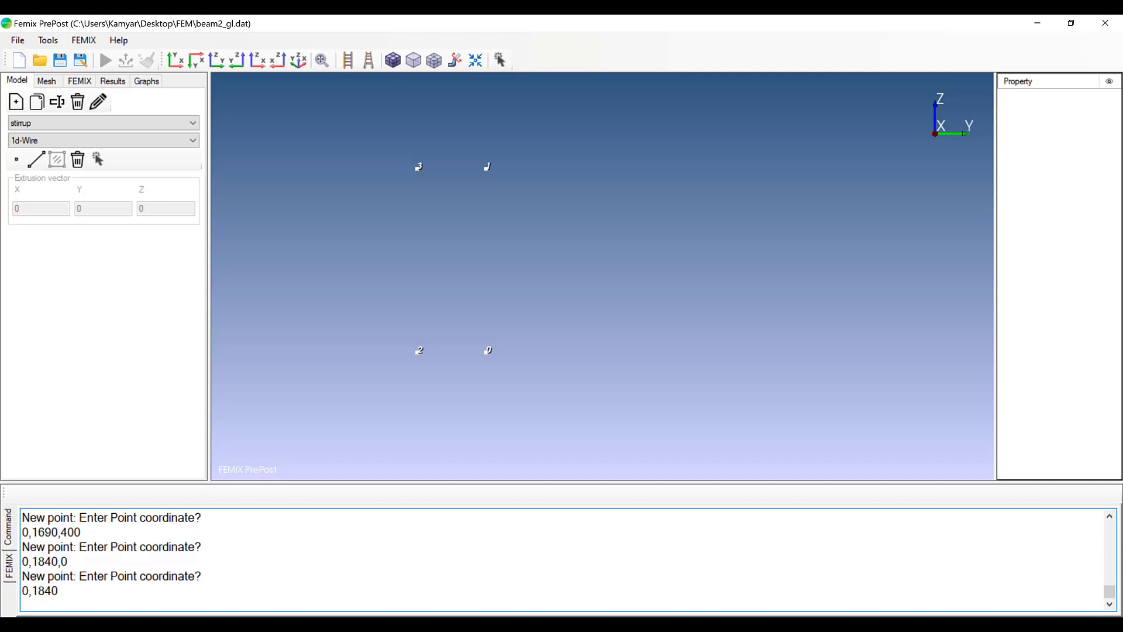
pyautogui.write(',400')
pyautogui.press('Return')
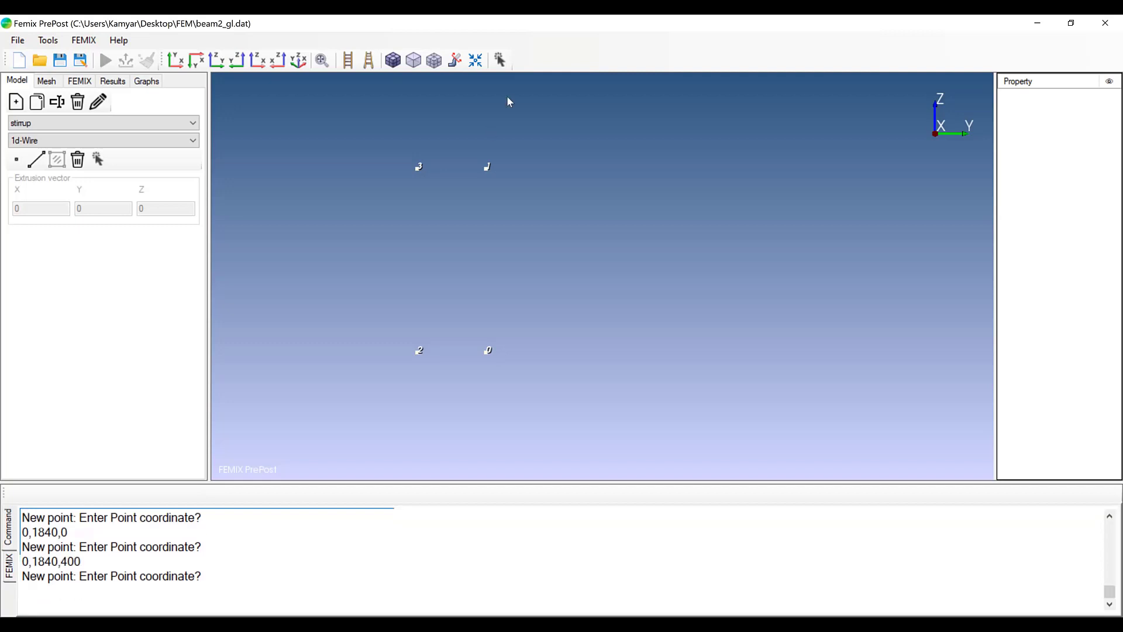
# Step: Edit the part data to correct the far-off point 8 to 0,1540,0 and reload the stirrup part
pyautogui.click(319, 60)
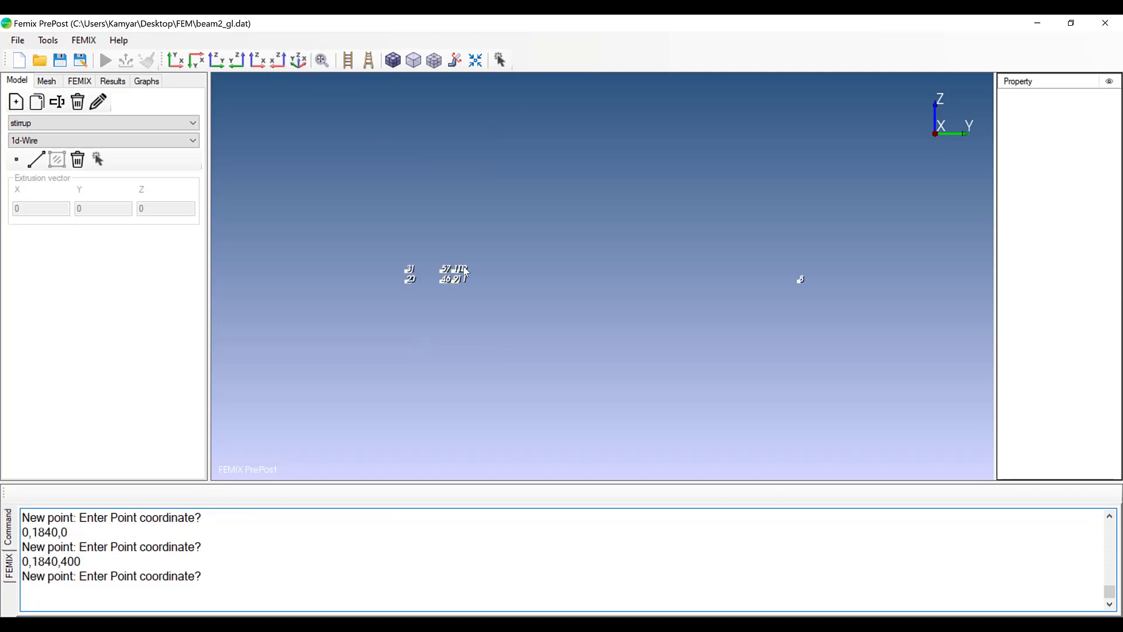
pyautogui.click(98, 103)
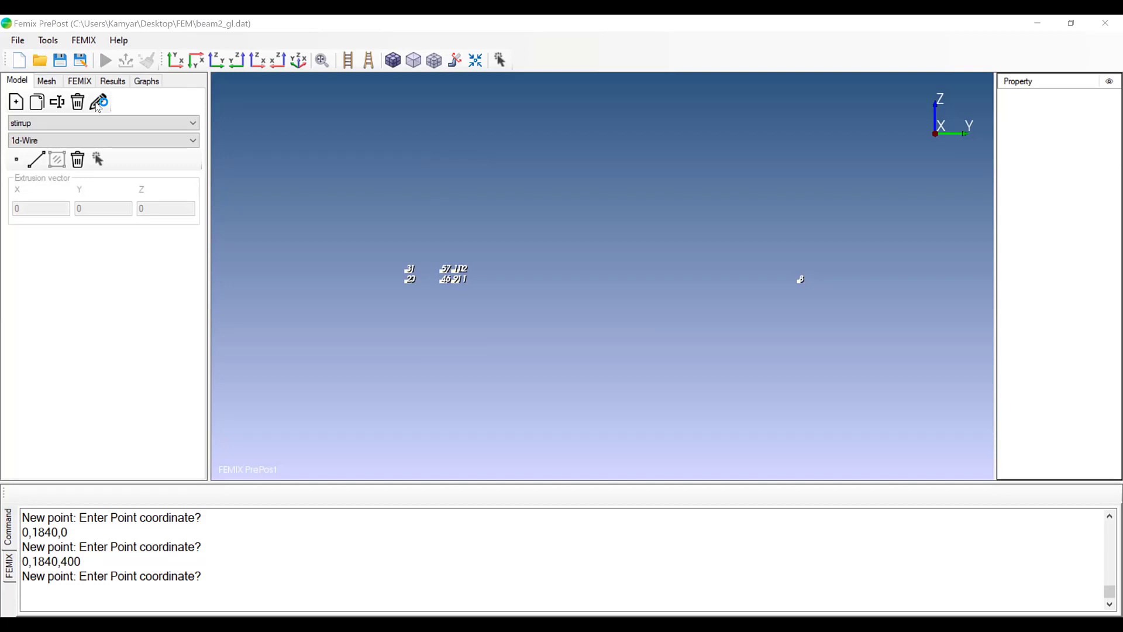
pyautogui.click(98, 123)
pyautogui.click(58, 173)
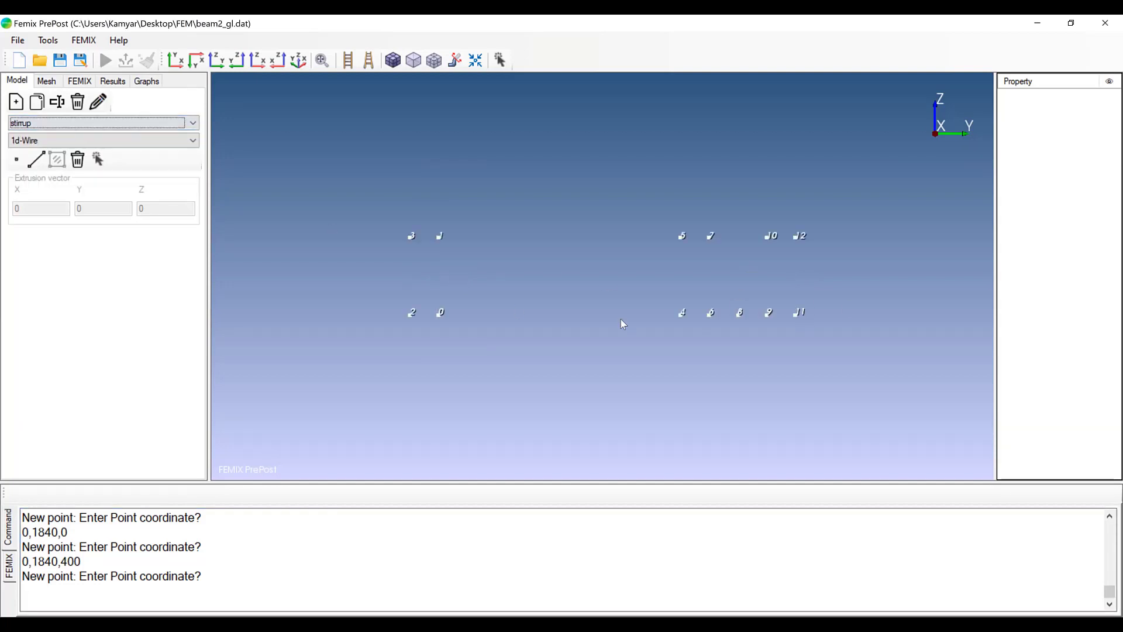
pyautogui.scroll(1, 695, 315)
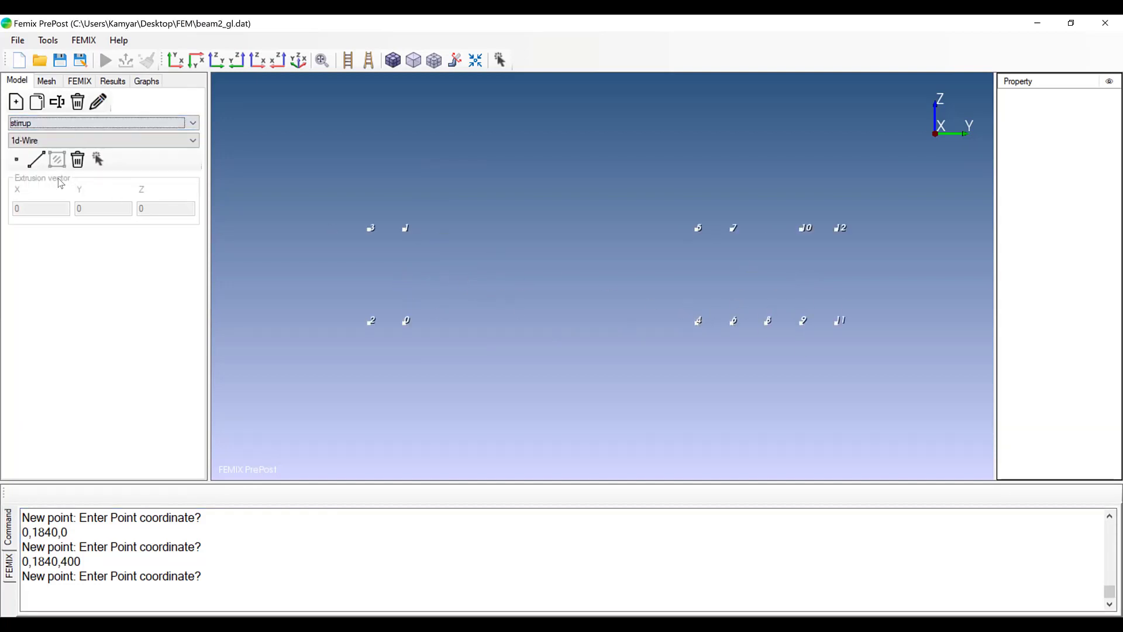
# Step: Draw separate vertical stirrup lines from point 2 to point 3 and from point 0 to point 1
pyautogui.click(36, 163)
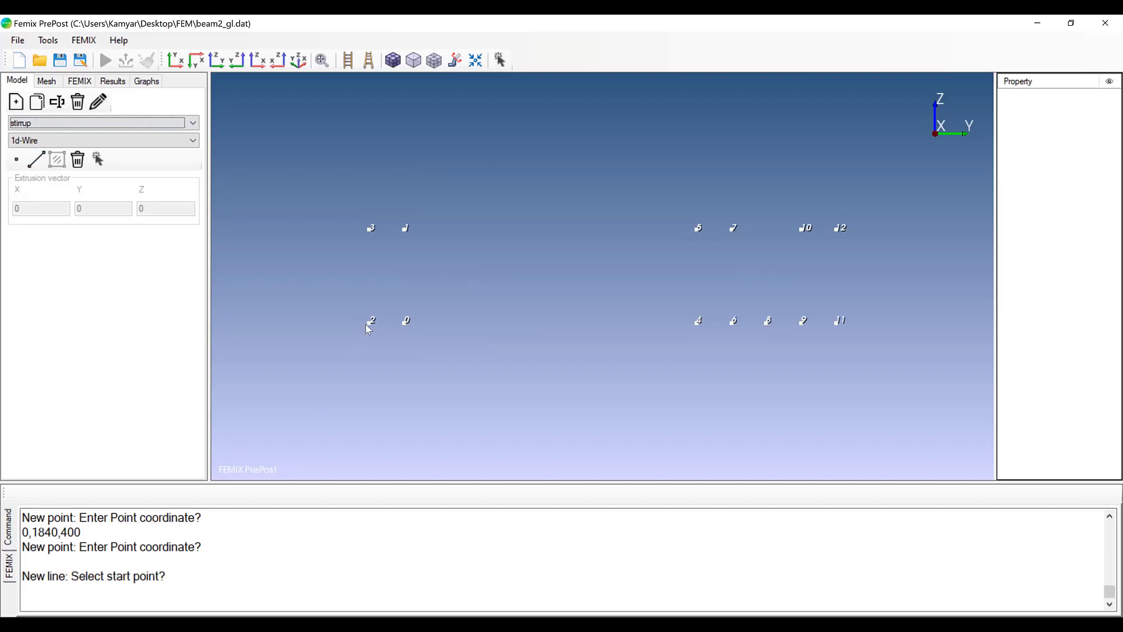
pyautogui.click(369, 323)
pyautogui.click(367, 232)
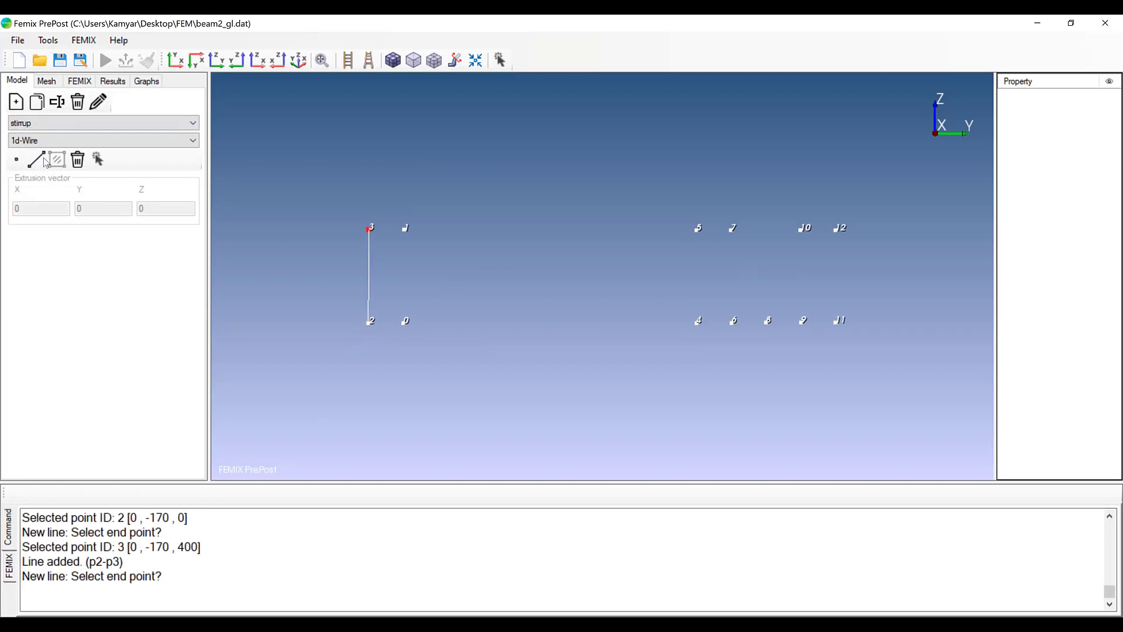
pyautogui.press('Escape')
pyautogui.click(405, 323)
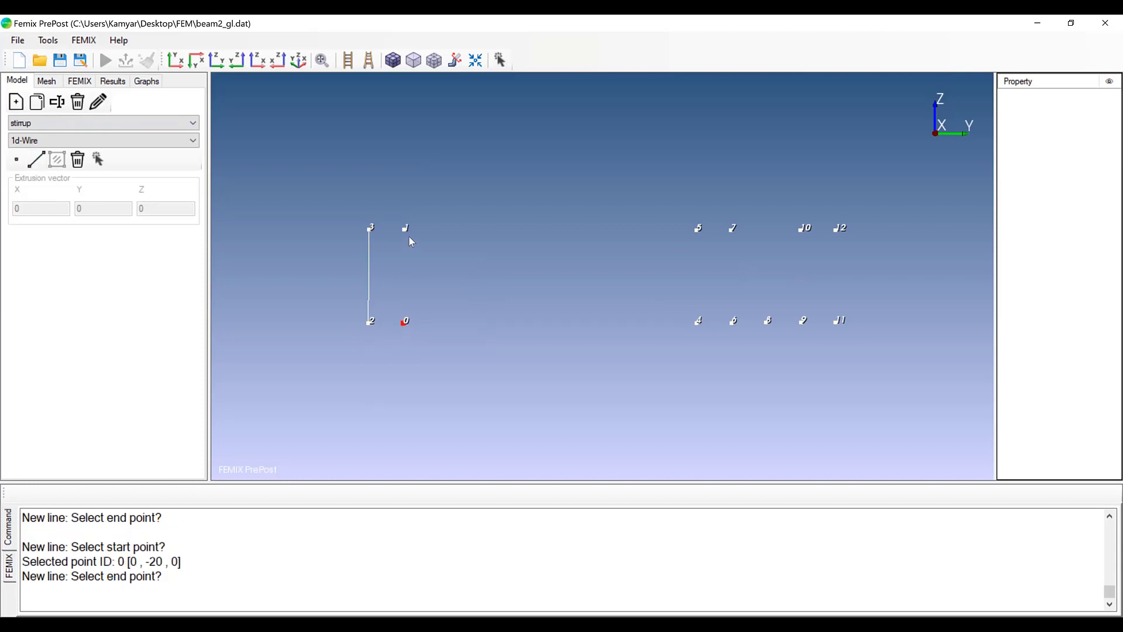
pyautogui.click(406, 232)
# Step: Draw separate vertical stirrup lines from point 4 to point 5 and from point 6 to point 7
pyautogui.click(35, 159)
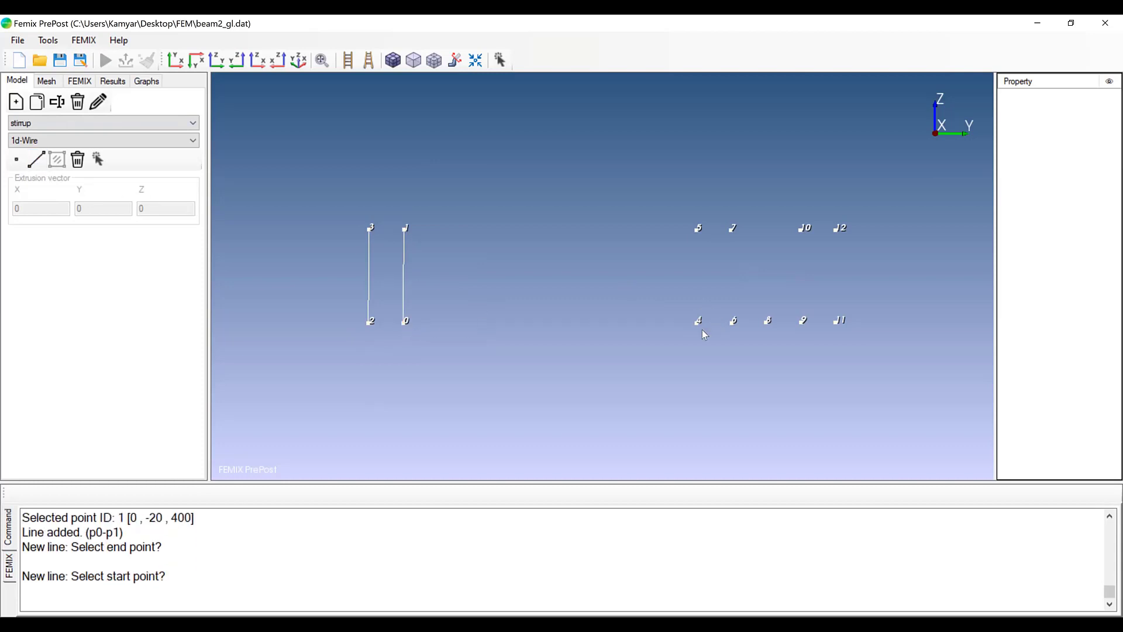
pyautogui.click(698, 321)
pyautogui.click(696, 229)
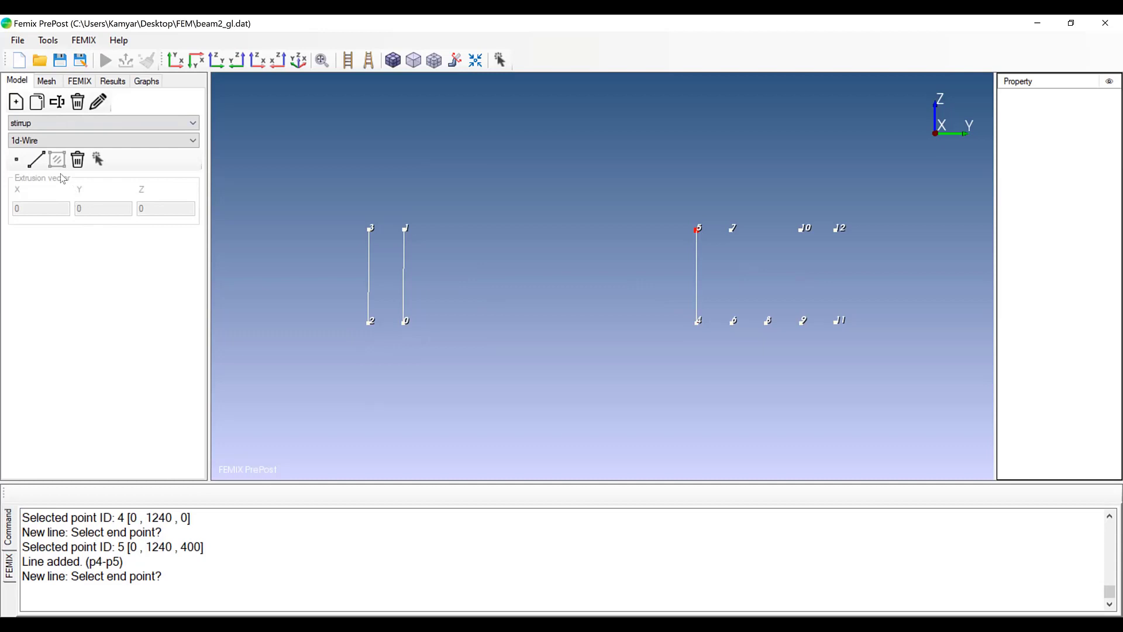
pyautogui.click(35, 160)
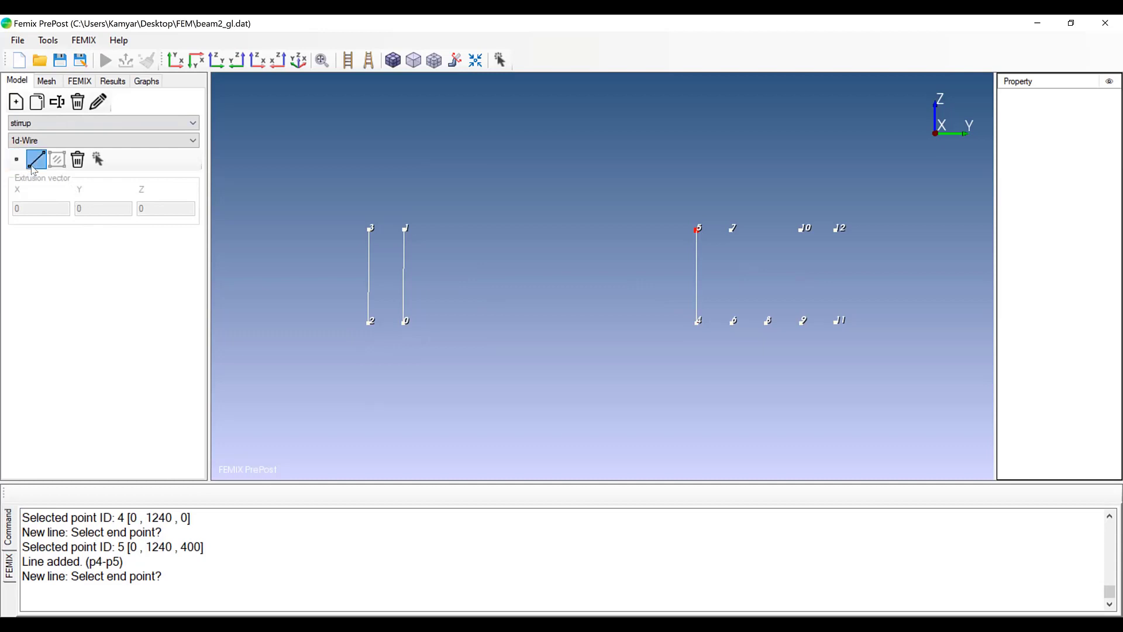
pyautogui.click(734, 322)
pyautogui.click(732, 229)
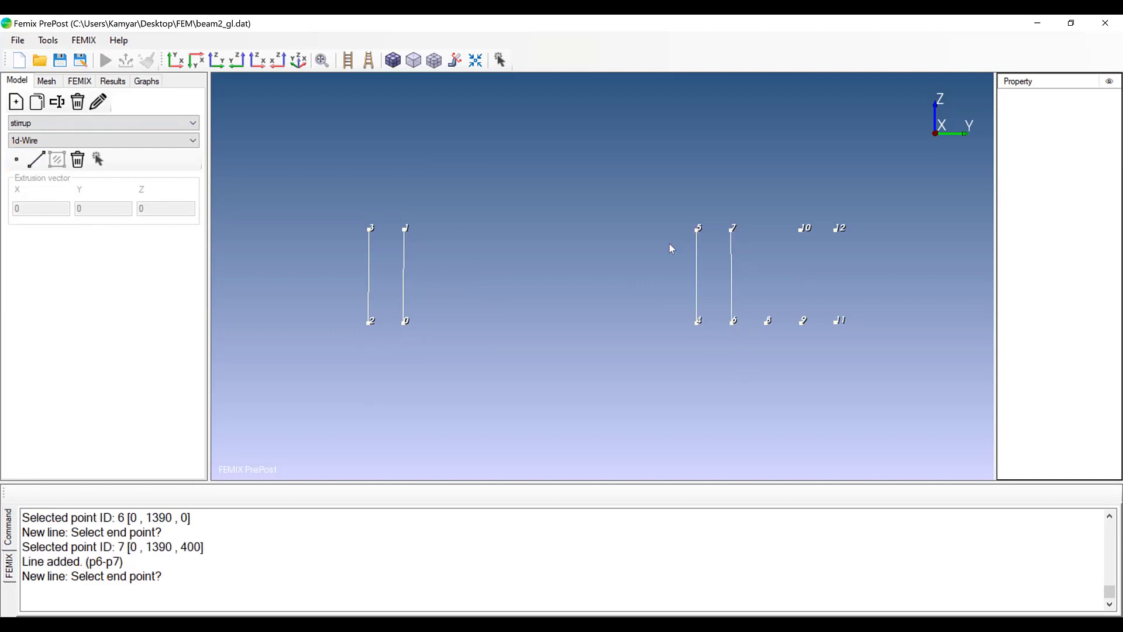
# Step: Draw separate vertical stirrup lines from point 9 to point 10 and from point 11 to point 12
pyautogui.click(36, 160)
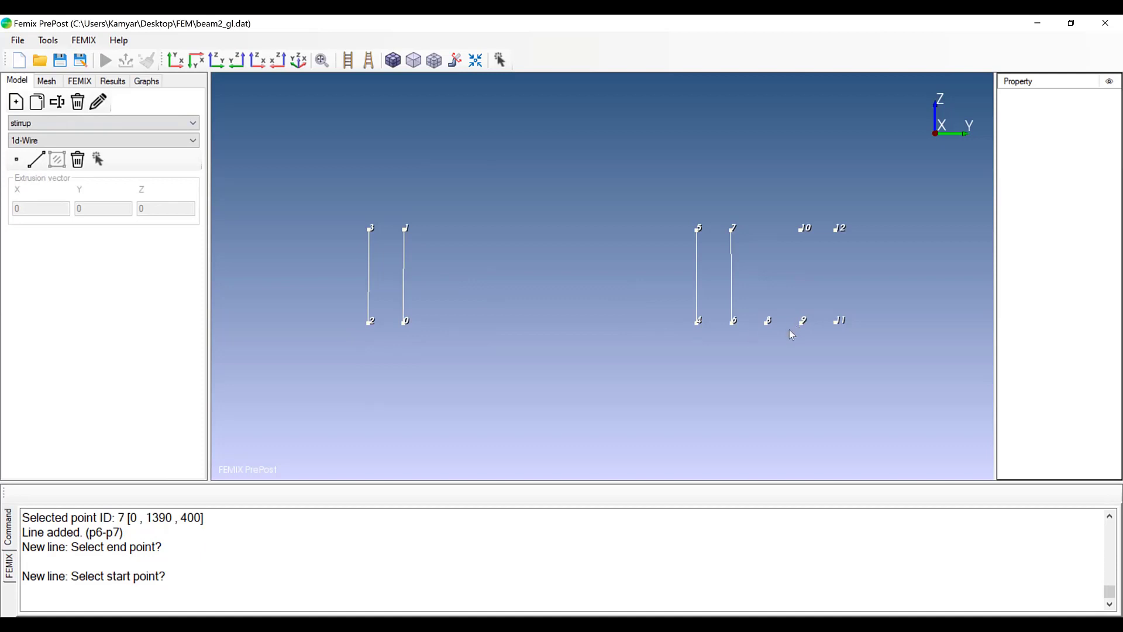
pyautogui.click(806, 322)
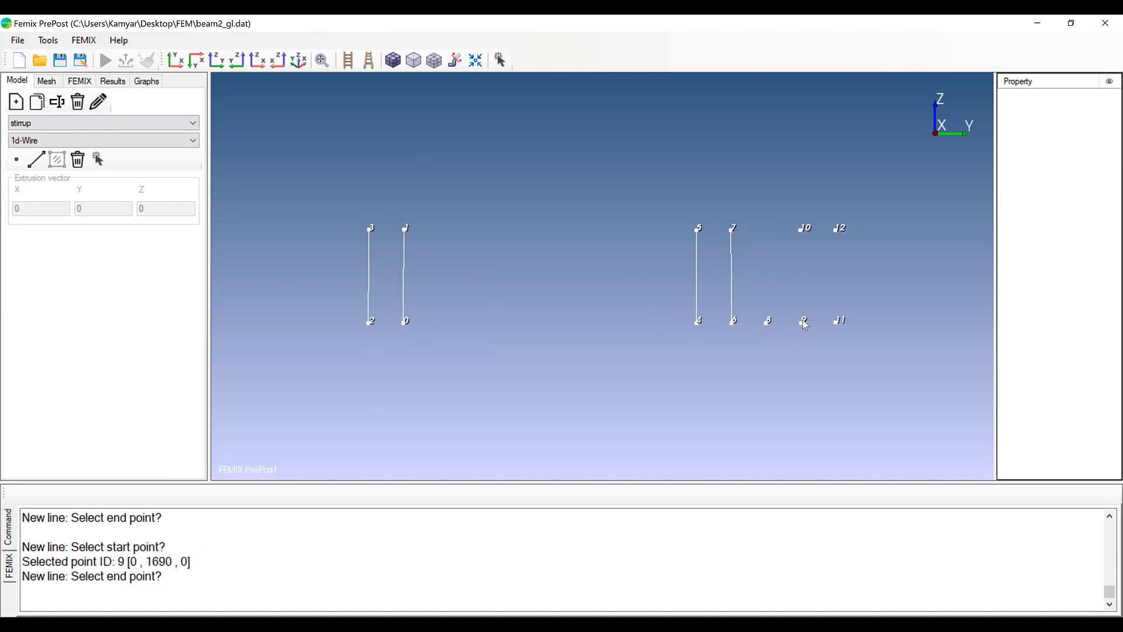
pyautogui.click(798, 230)
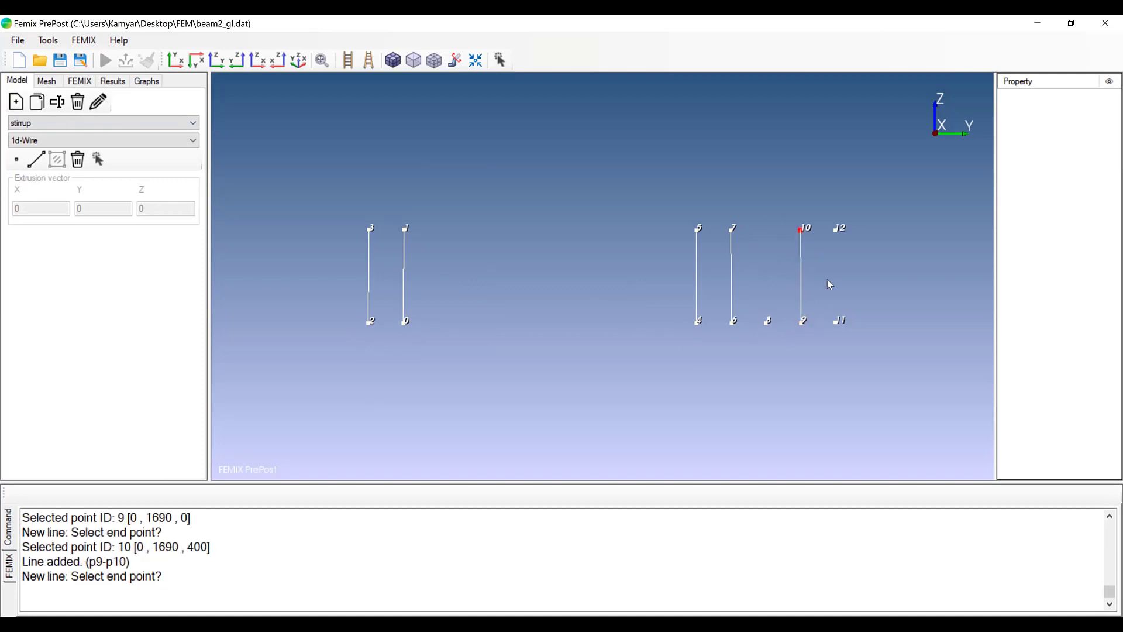
pyautogui.click(36, 159)
pyautogui.click(836, 322)
pyautogui.click(836, 230)
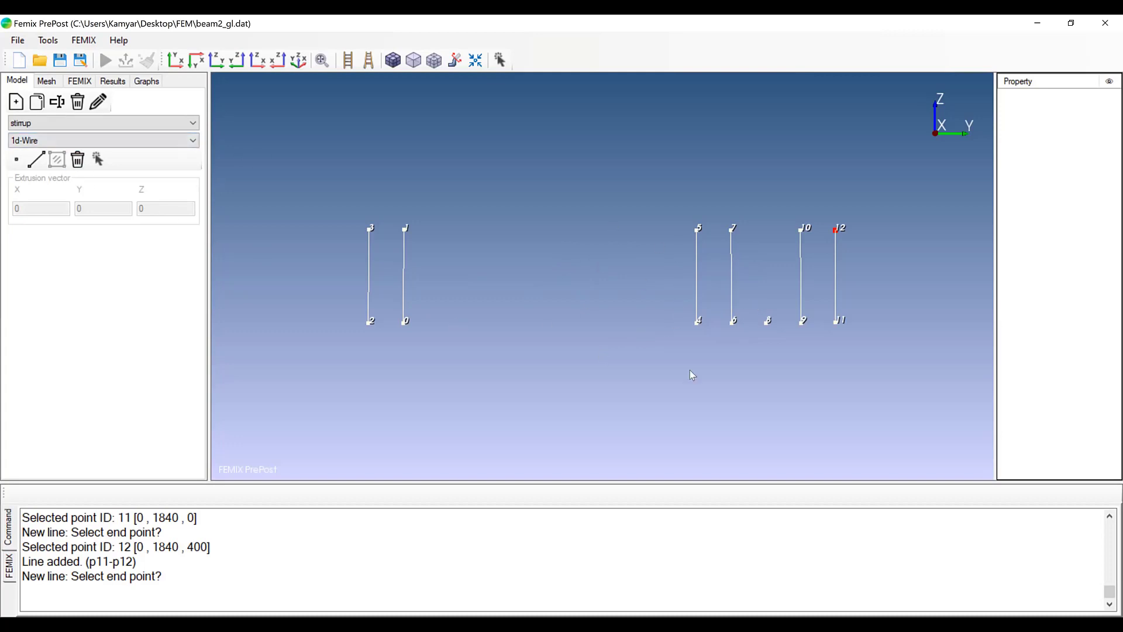
# Step: Copy point 8's coordinates and reuse them to add the missing upper stirrup point at 0,1540,400
pyautogui.click(98, 159)
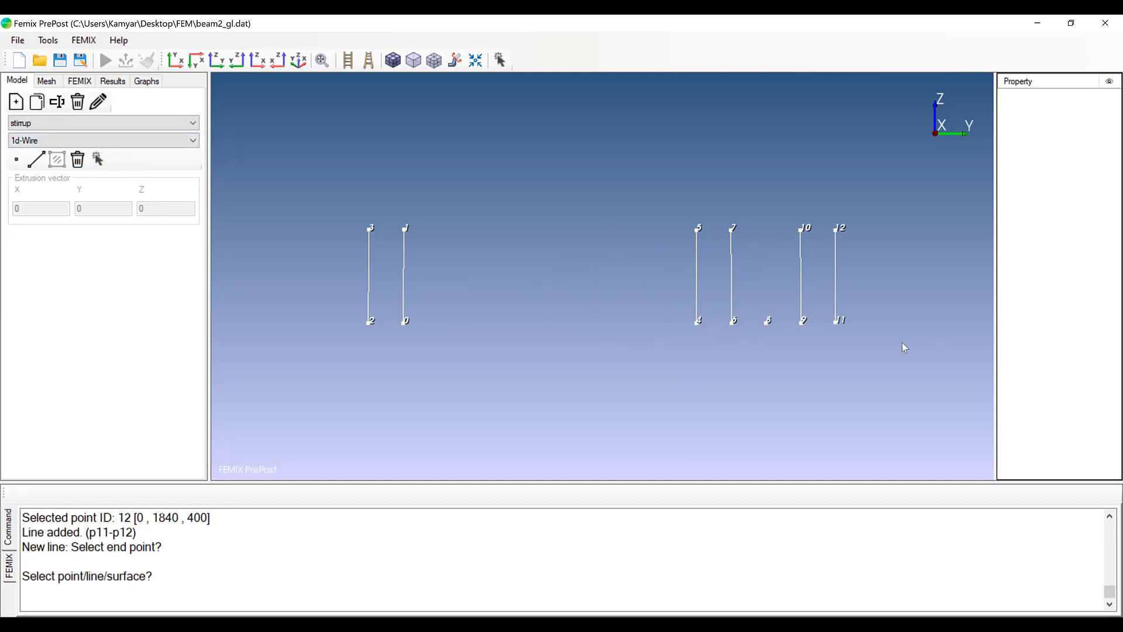
pyautogui.click(767, 322)
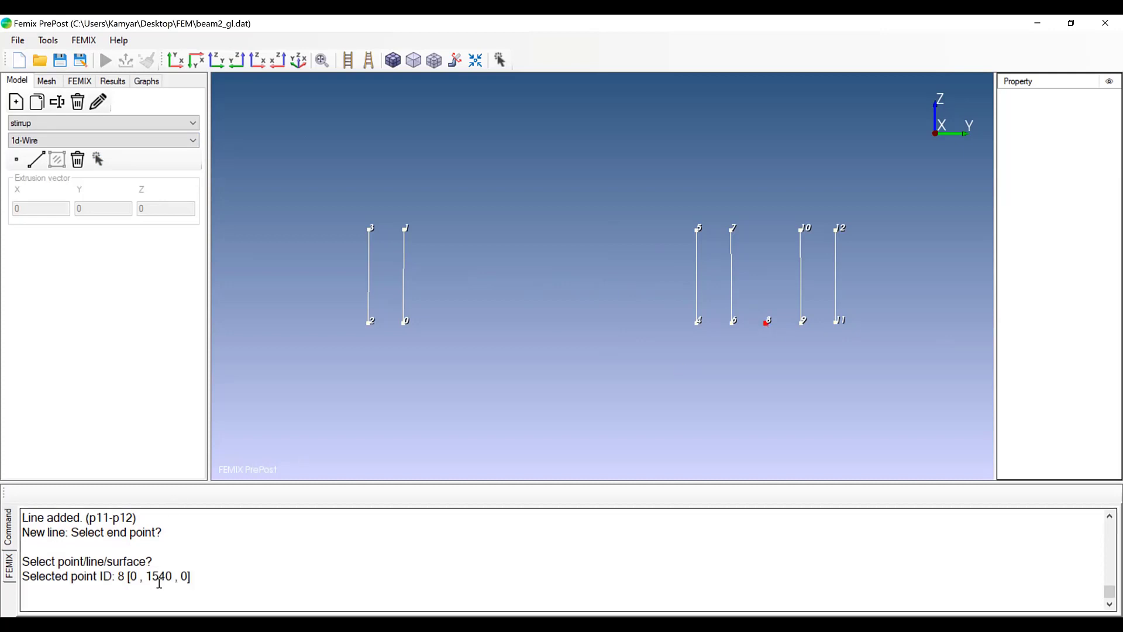
pyautogui.moveTo(169, 576); pyautogui.dragTo(187, 576)
pyautogui.hotkey('ctrl', 'c')
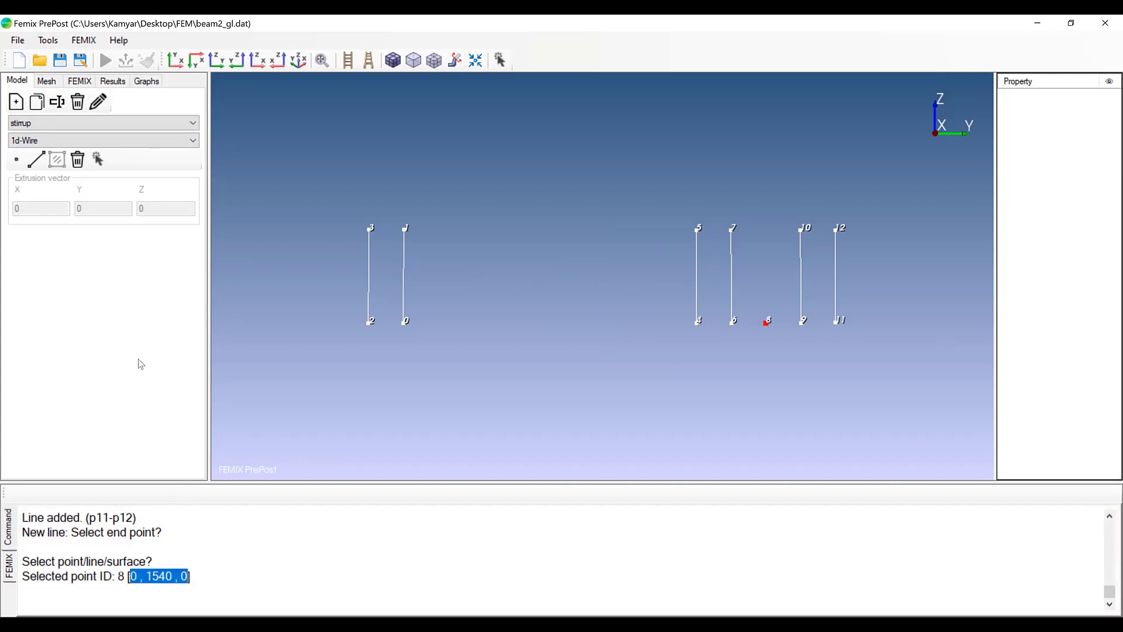
pyautogui.click(16, 159)
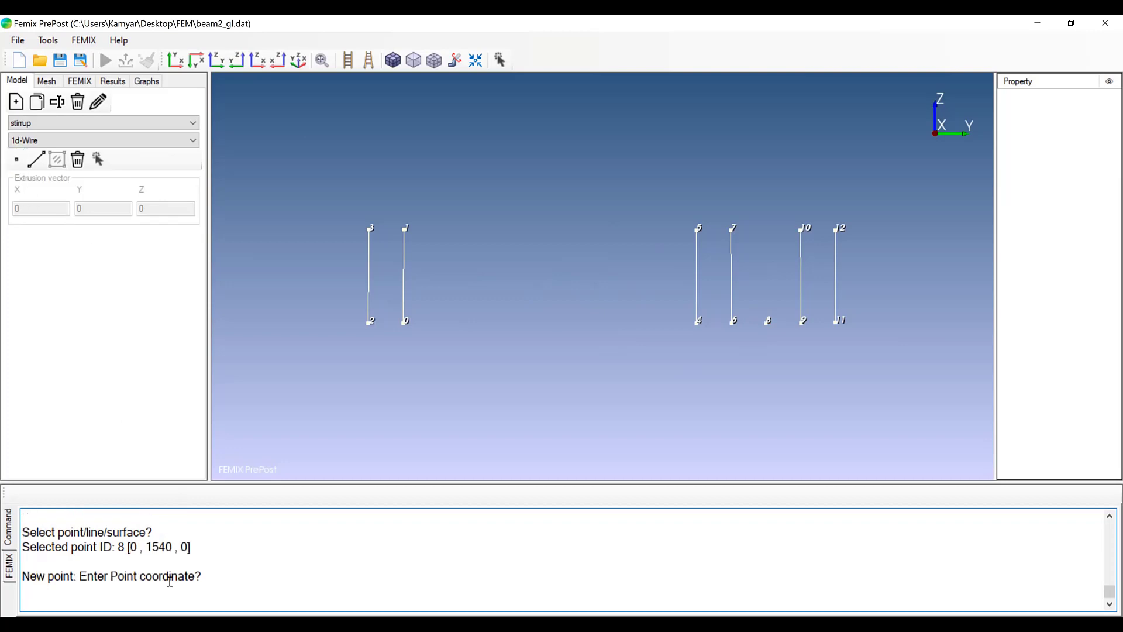
pyautogui.hotkey('ctrl', 'v')
pyautogui.write('400')
pyautogui.press('Return')
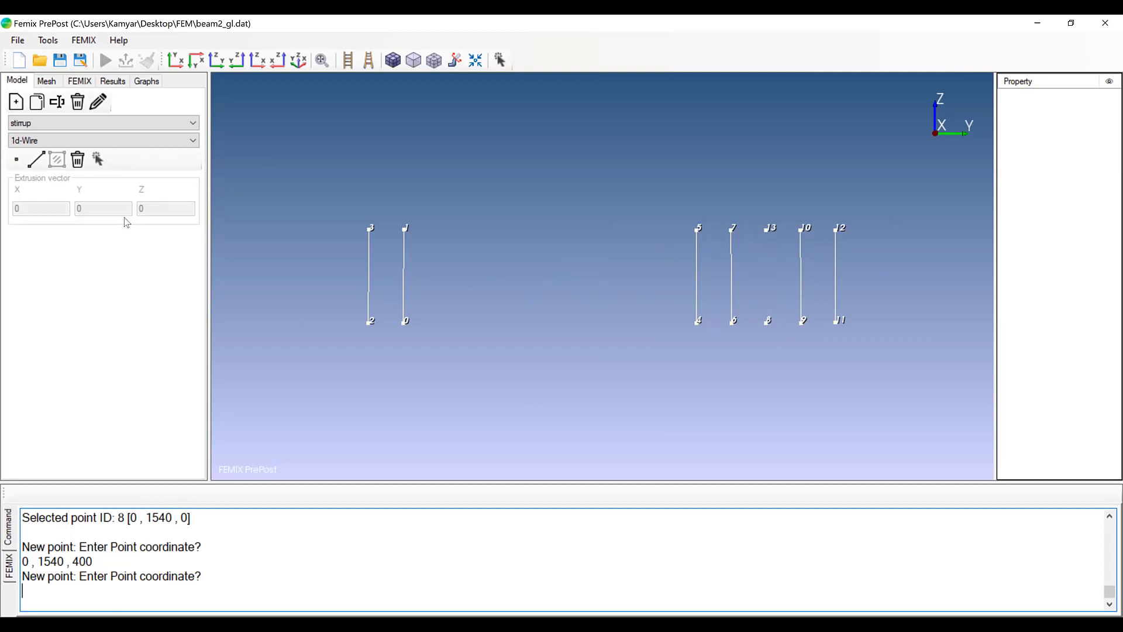
# Step: Draw the remaining vertical stirrup line from point 8 to point 13
pyautogui.click(36, 159)
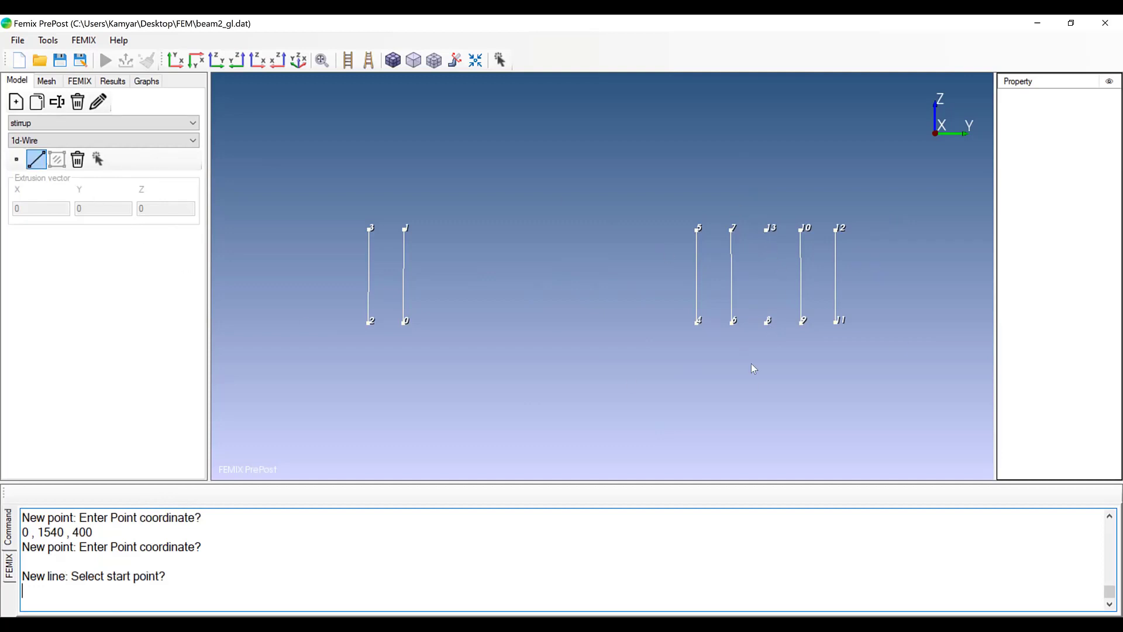
pyautogui.click(767, 324)
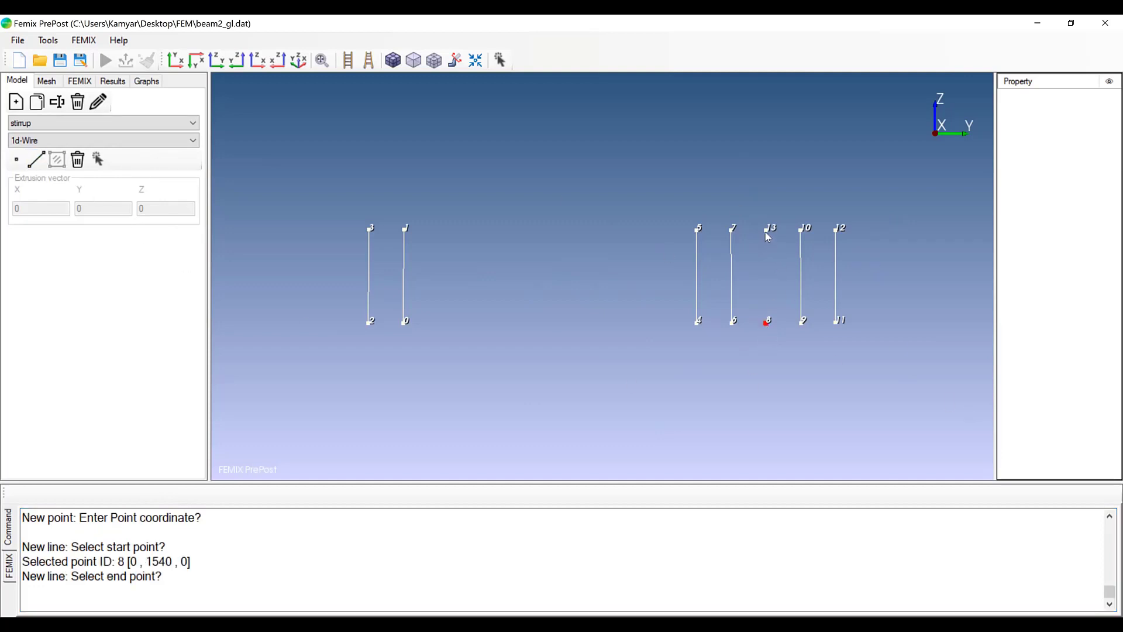
pyautogui.click(767, 231)
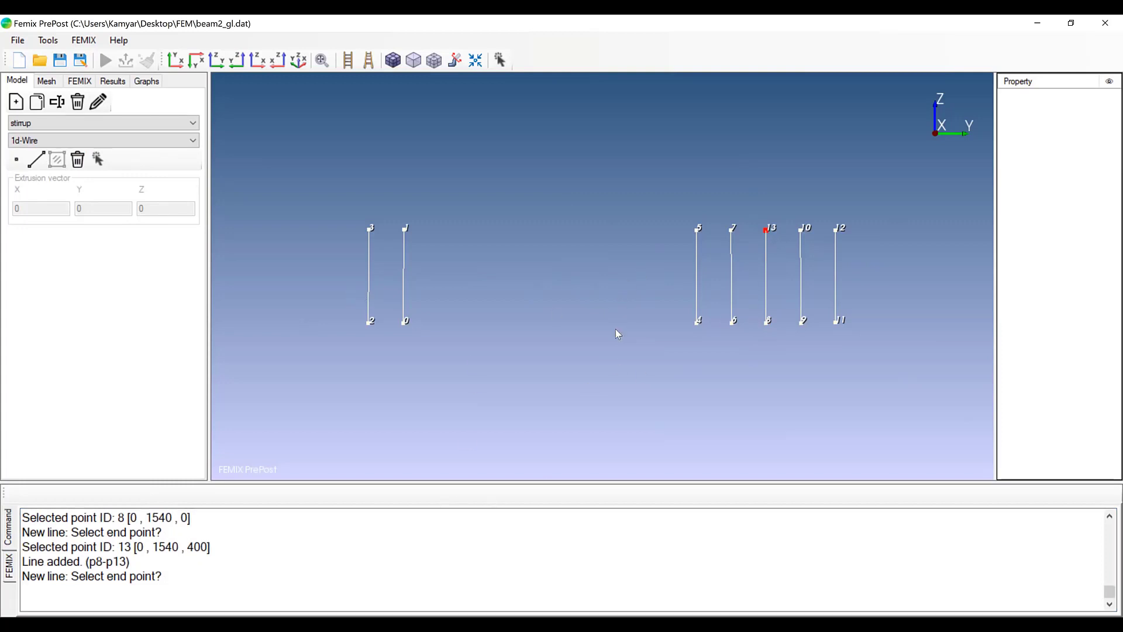
pyautogui.scroll(-1, 615, 328)
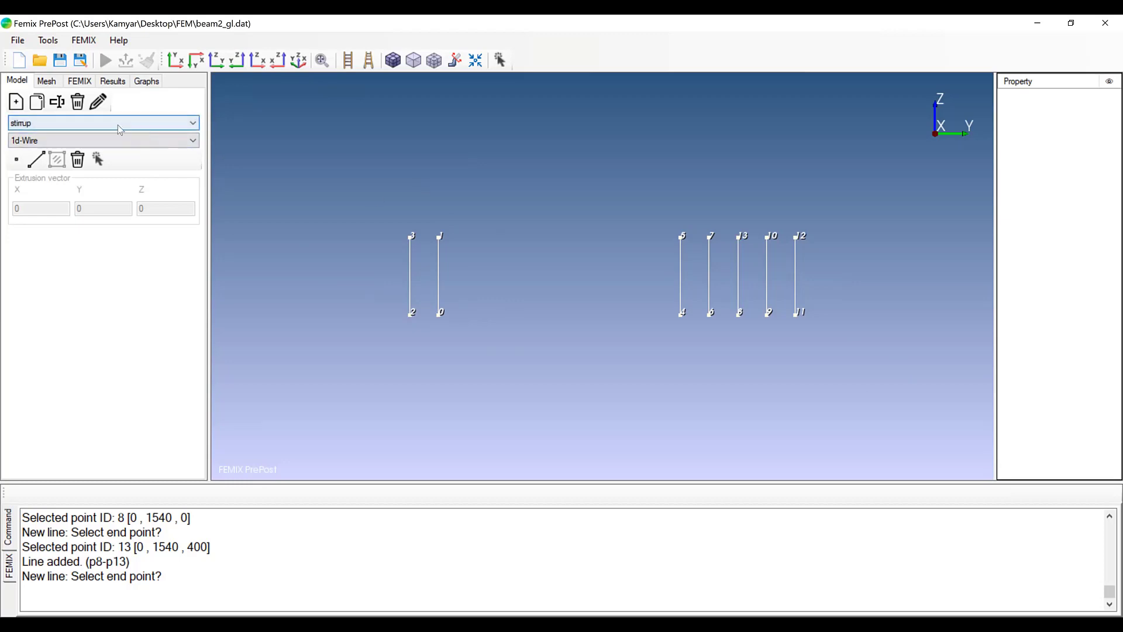
pyautogui.click(16, 101)
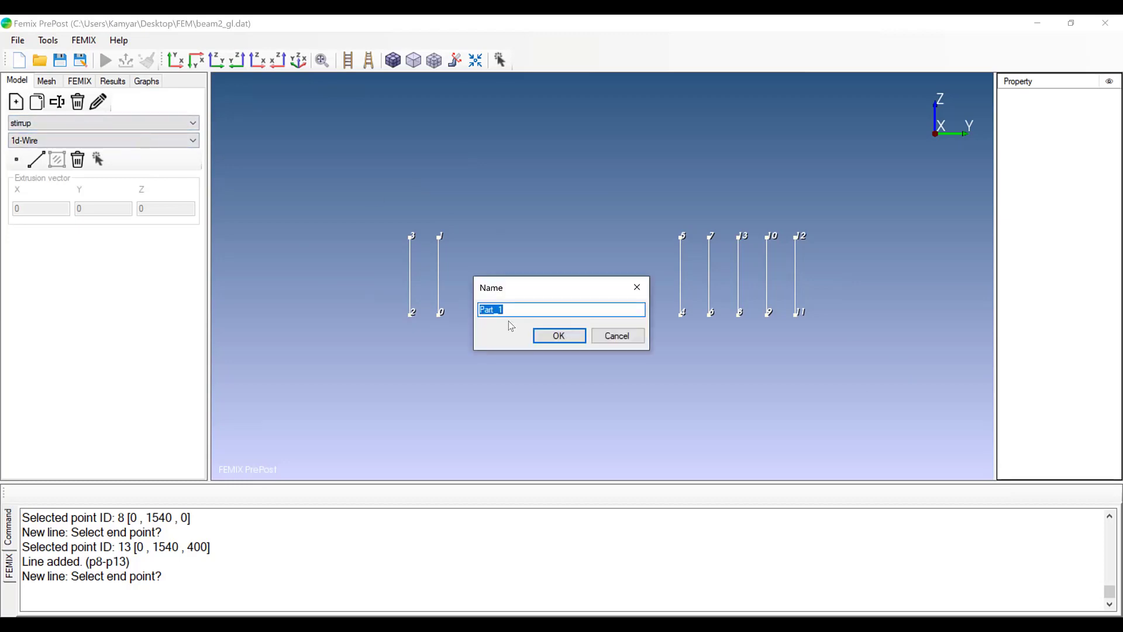
pyautogui.write('z')
pyautogui.click(608, 337)
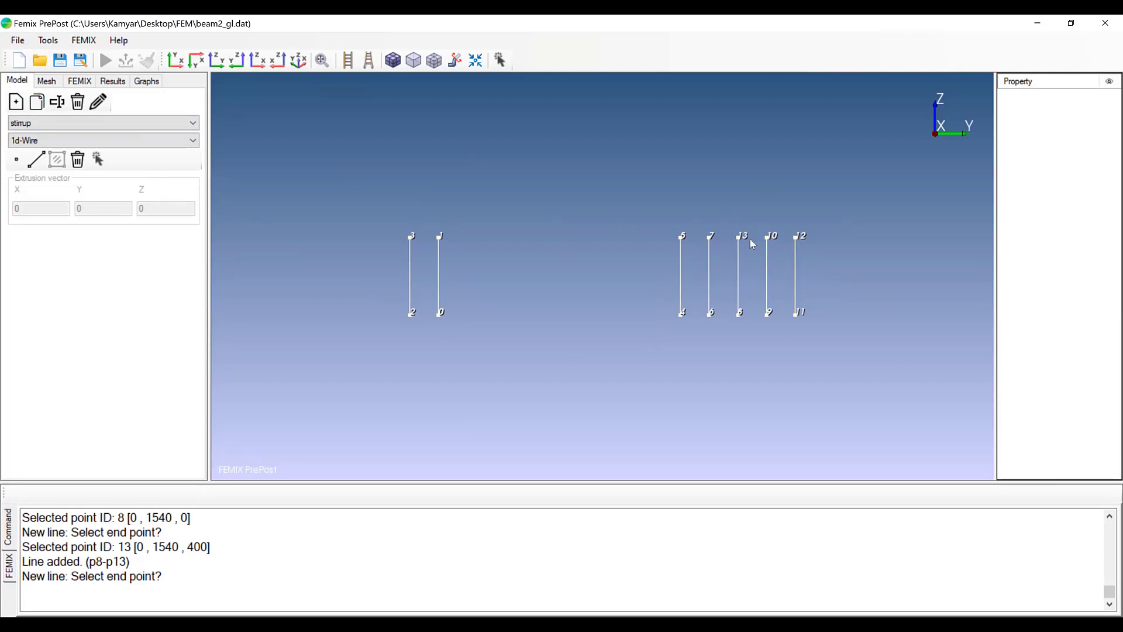
# Step: Duplicate the stirrup part and rename the copy as stirrup_z
pyautogui.click(37, 102)
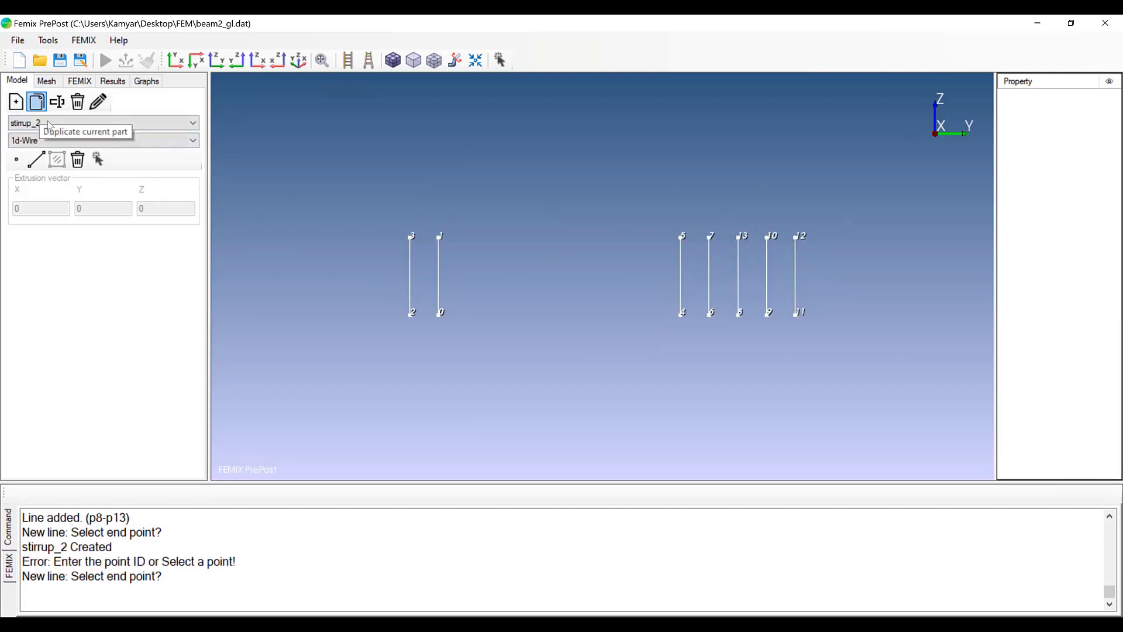
pyautogui.click(36, 128)
pyautogui.click(41, 125)
pyautogui.click(58, 103)
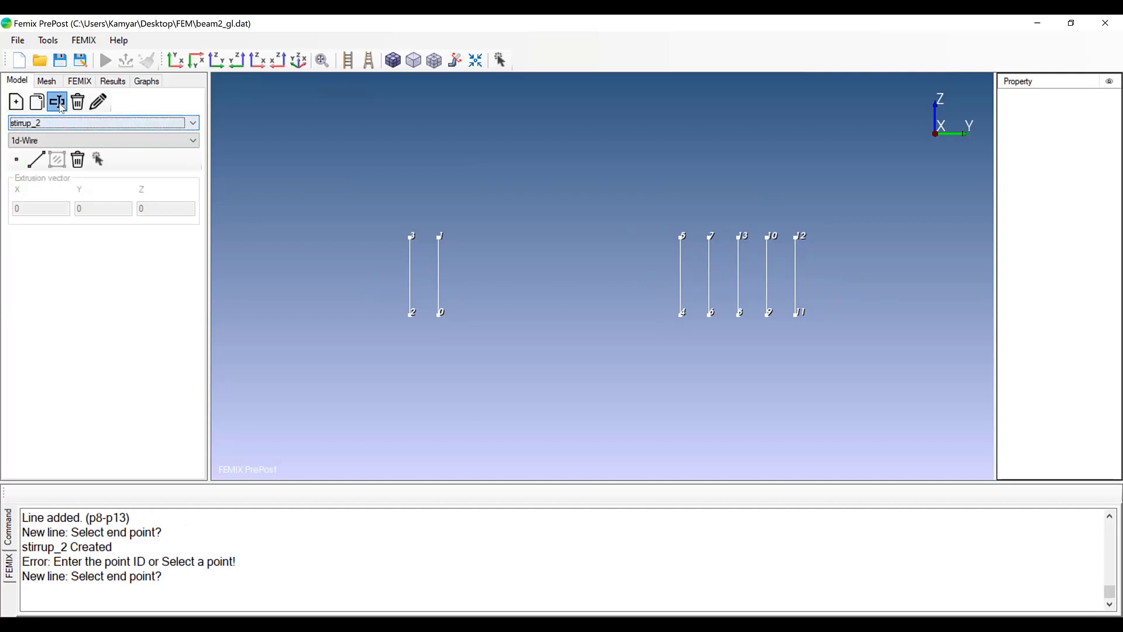
pyautogui.press('Home')
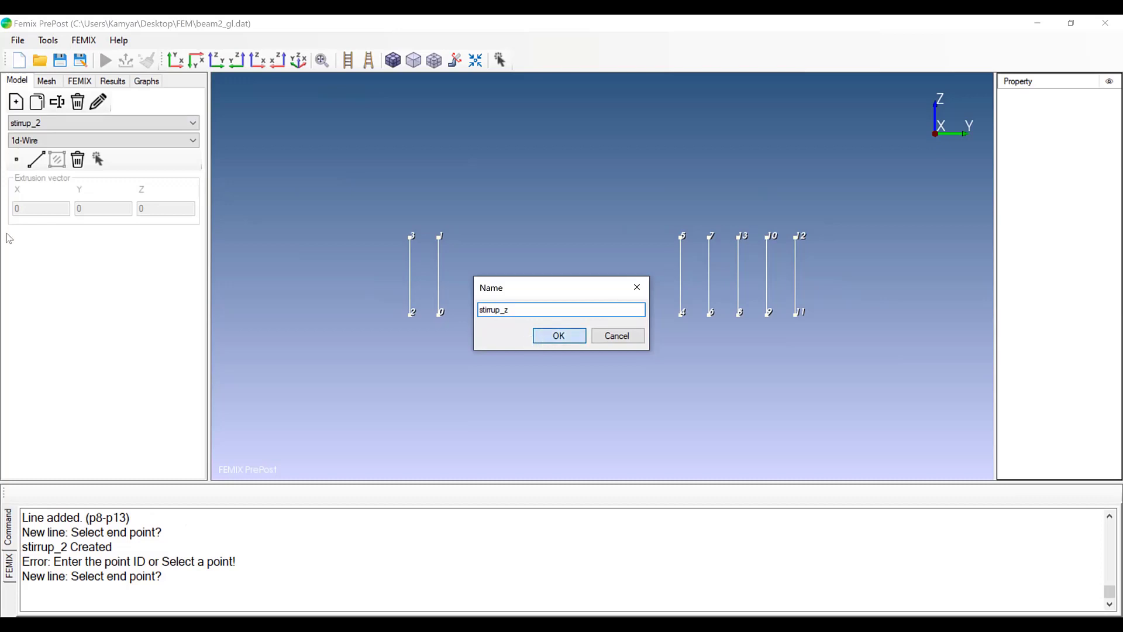
pyautogui.press('Return')
# Step: Draw separate diagonal stirrup lines from point 4 to point 13 and from point 8 to point 12
pyautogui.click(682, 316)
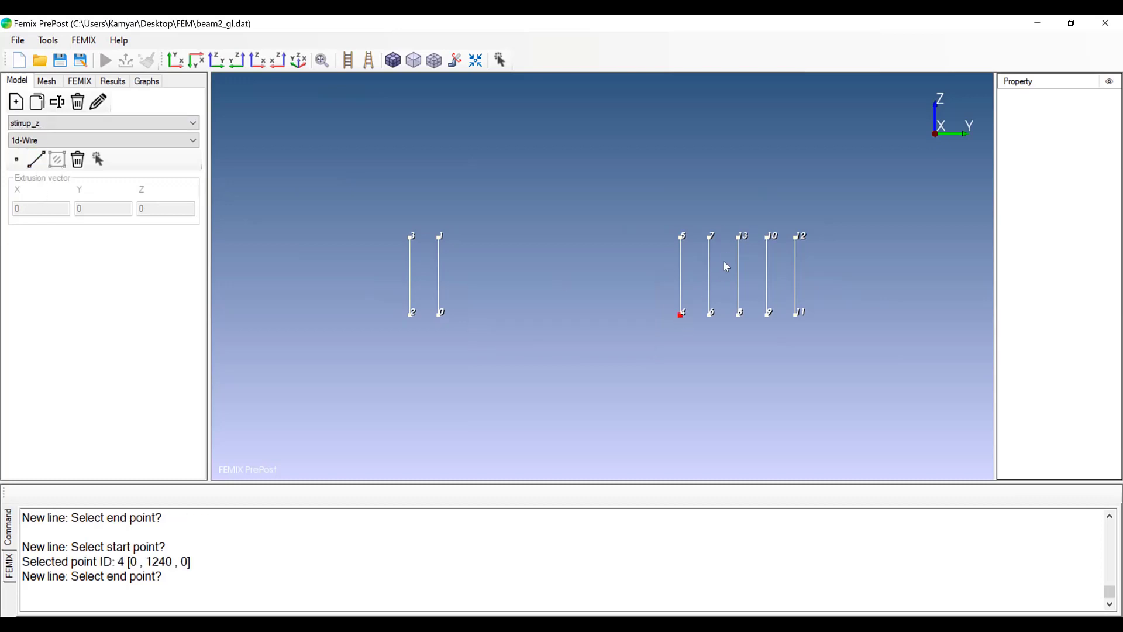
pyautogui.click(739, 240)
pyautogui.click(36, 160)
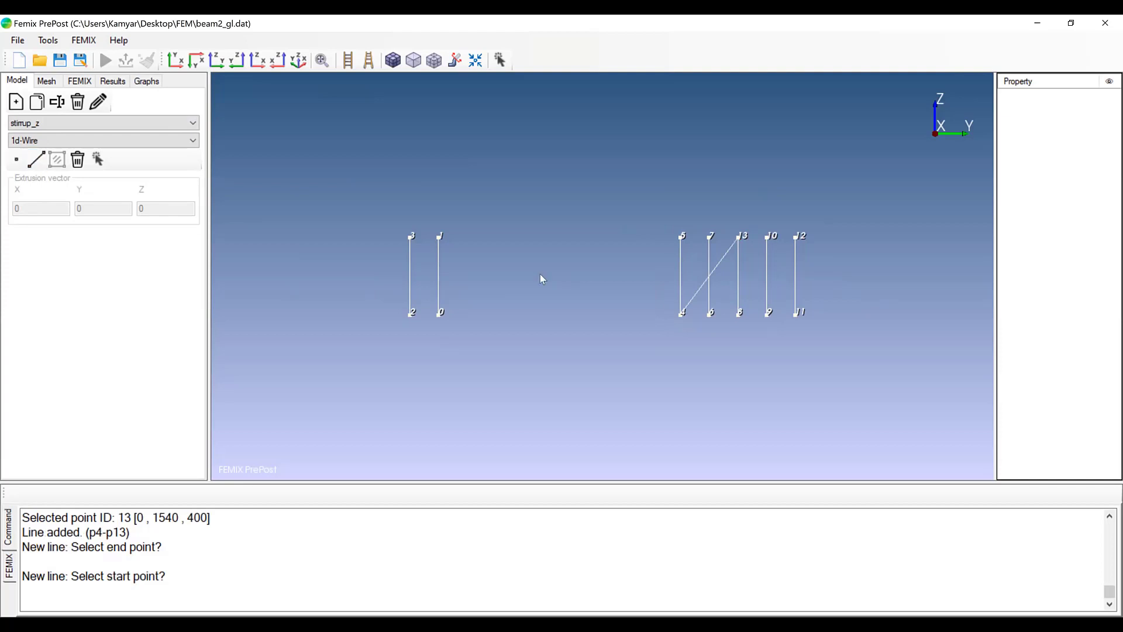
pyautogui.click(738, 315)
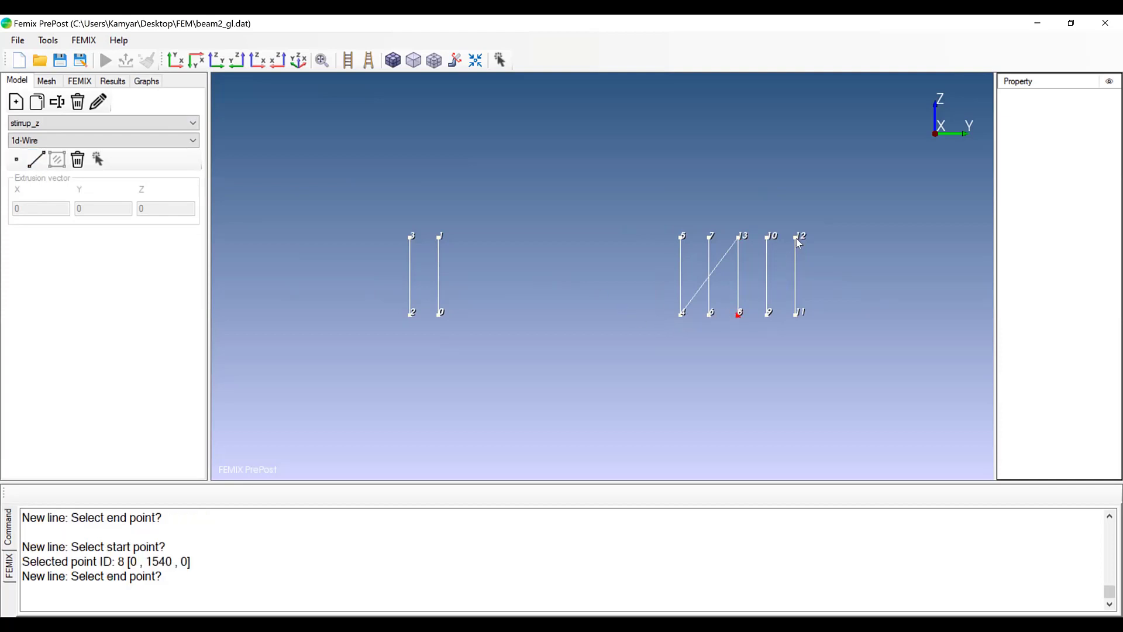
pyautogui.click(795, 237)
# Step: Delete the vertical lines between points 2 and 3 and between points 0 and 1 from stirrup_z
pyautogui.click(76, 161)
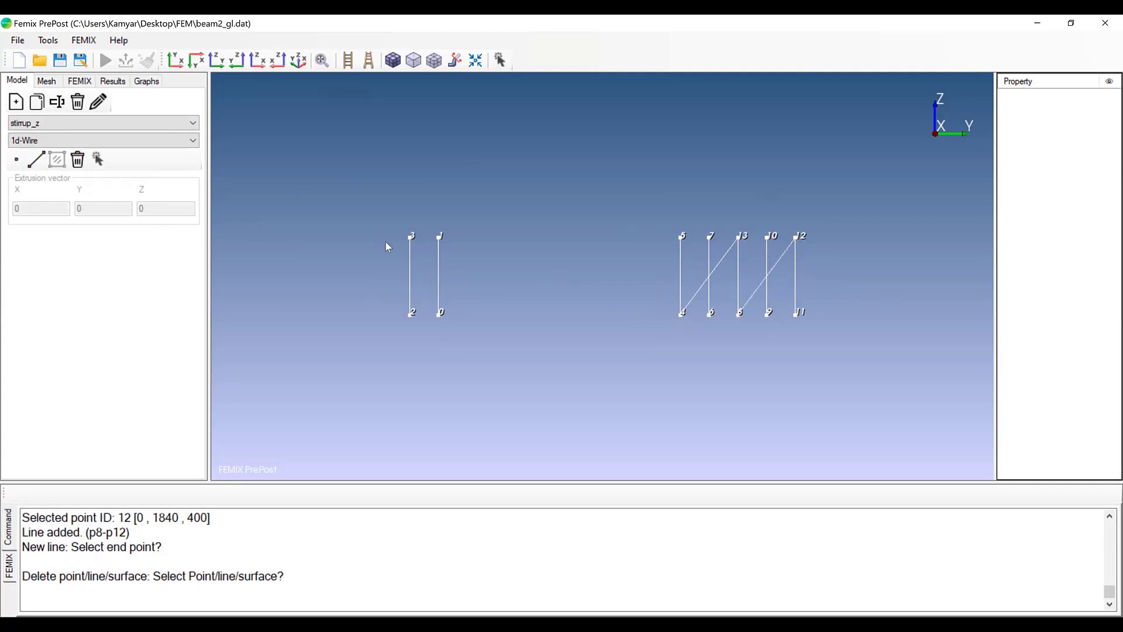
pyautogui.click(409, 261)
pyautogui.write('yes')
pyautogui.press('Return')
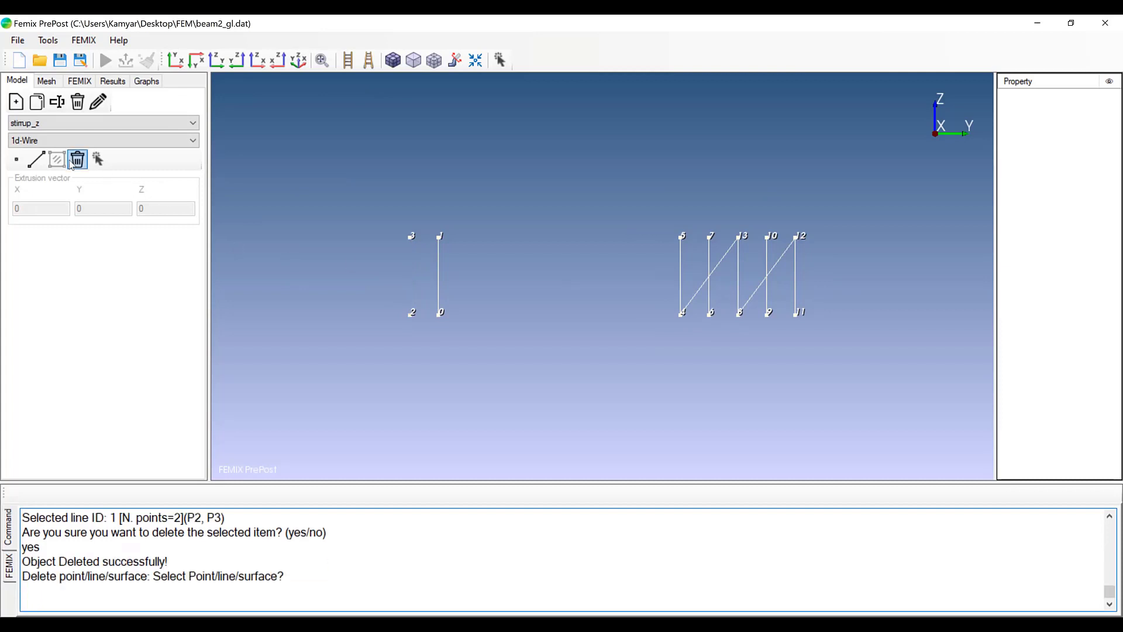
pyautogui.click(77, 160)
pyautogui.click(437, 264)
pyautogui.write('yes')
pyautogui.press('Return')
# Step: Delete the two lower points, 2 and 0, left over from the removed stirrup lines
pyautogui.click(78, 160)
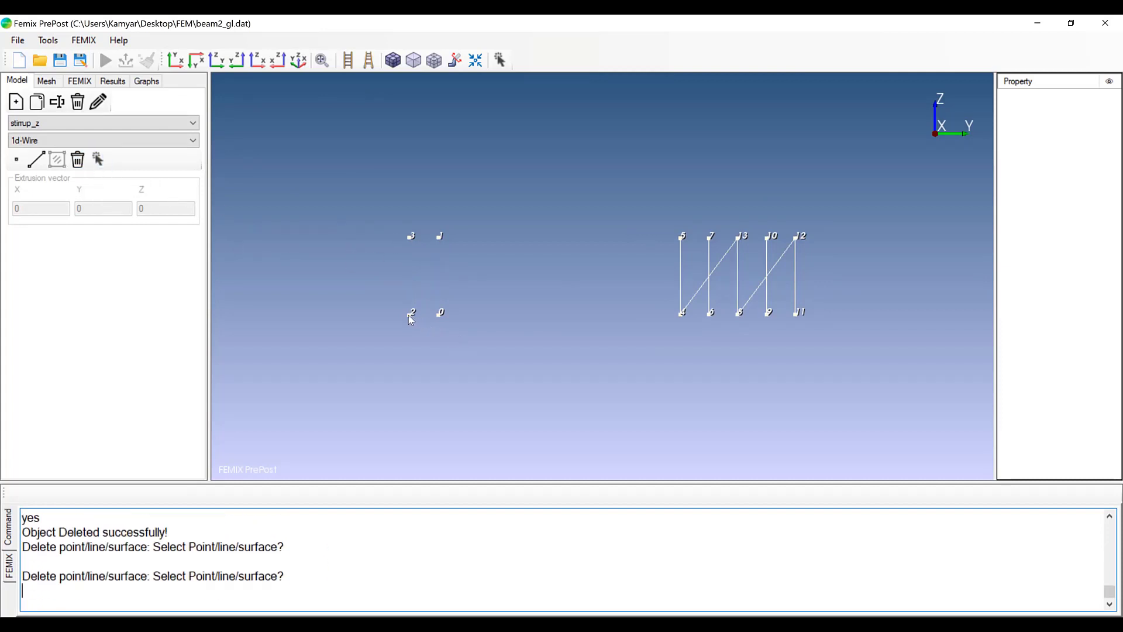
pyautogui.click(411, 318)
pyautogui.write('yes')
pyautogui.press('Return')
pyautogui.click(77, 160)
pyautogui.click(440, 314)
pyautogui.write('yes')
pyautogui.press('Return')
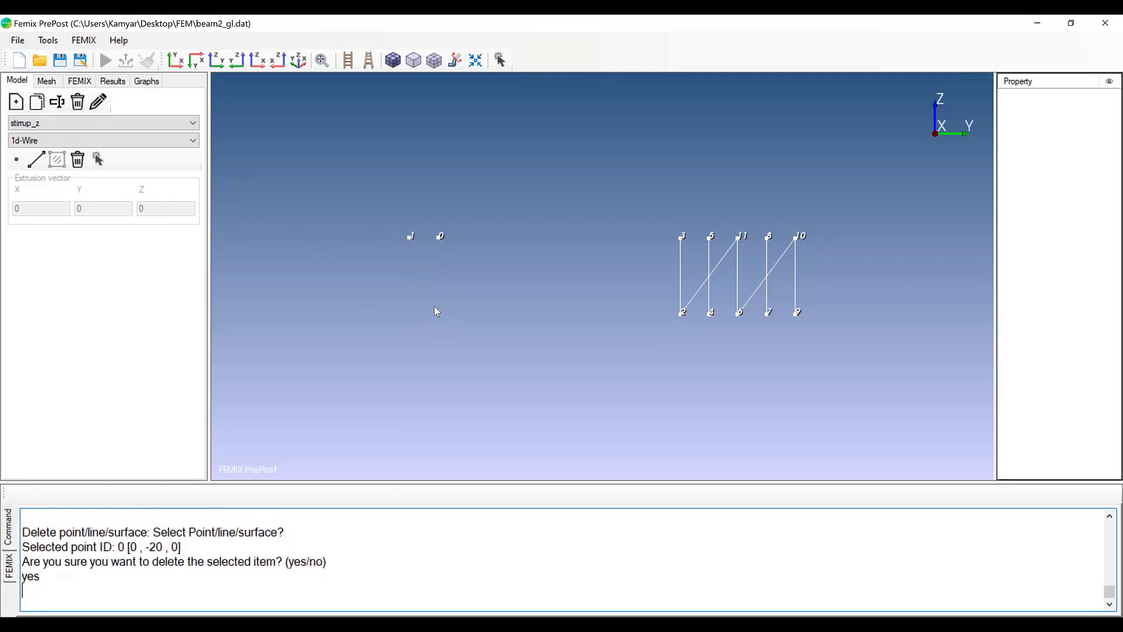
# Step: Delete the two remaining upper points at 0,-170,400 and 0,-20,400
pyautogui.click(77, 160)
pyautogui.click(411, 238)
pyautogui.write('yes')
pyautogui.press('Return')
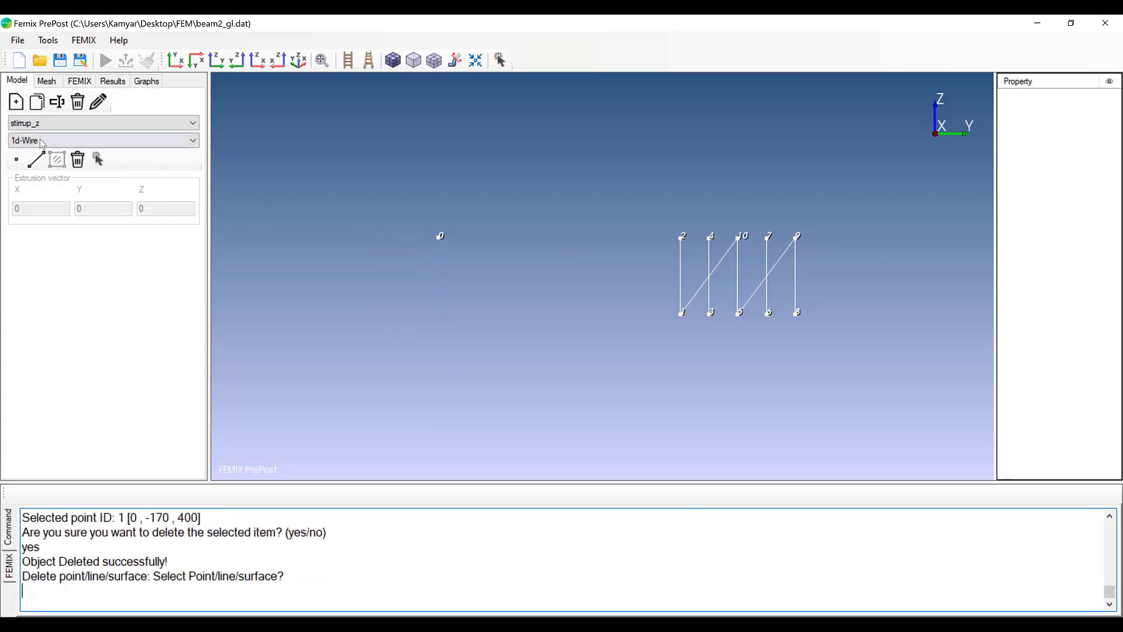
pyautogui.click(441, 240)
pyautogui.write('yes')
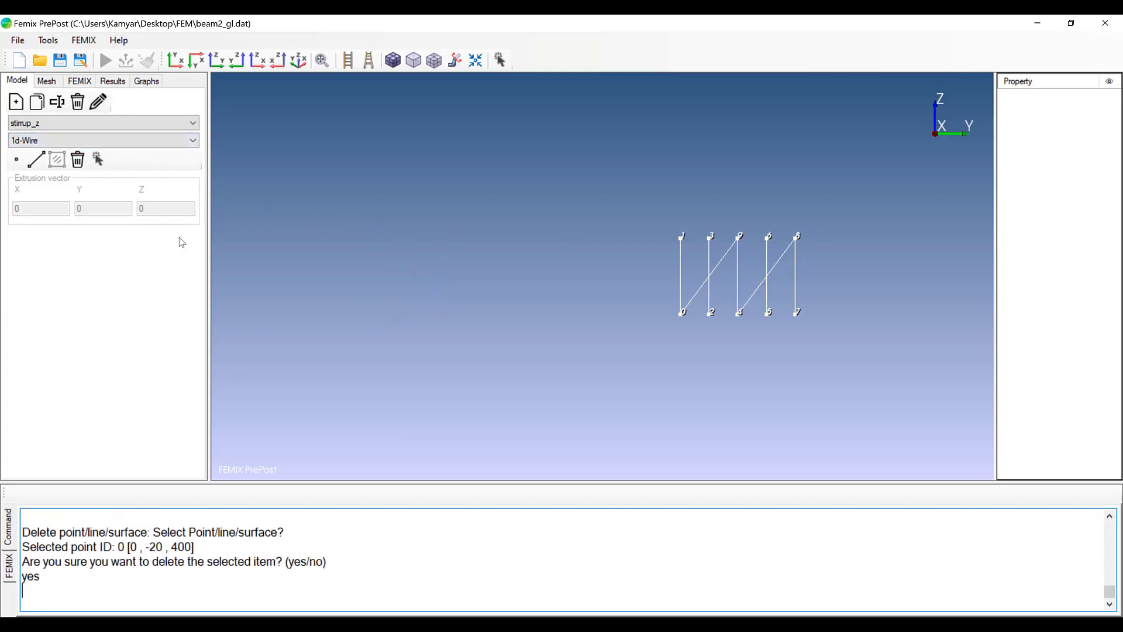
pyautogui.press('Return')
# Step: Delete the vertical line between points 0 and 1 together with its upper point at 0,1240,400
pyautogui.click(77, 159)
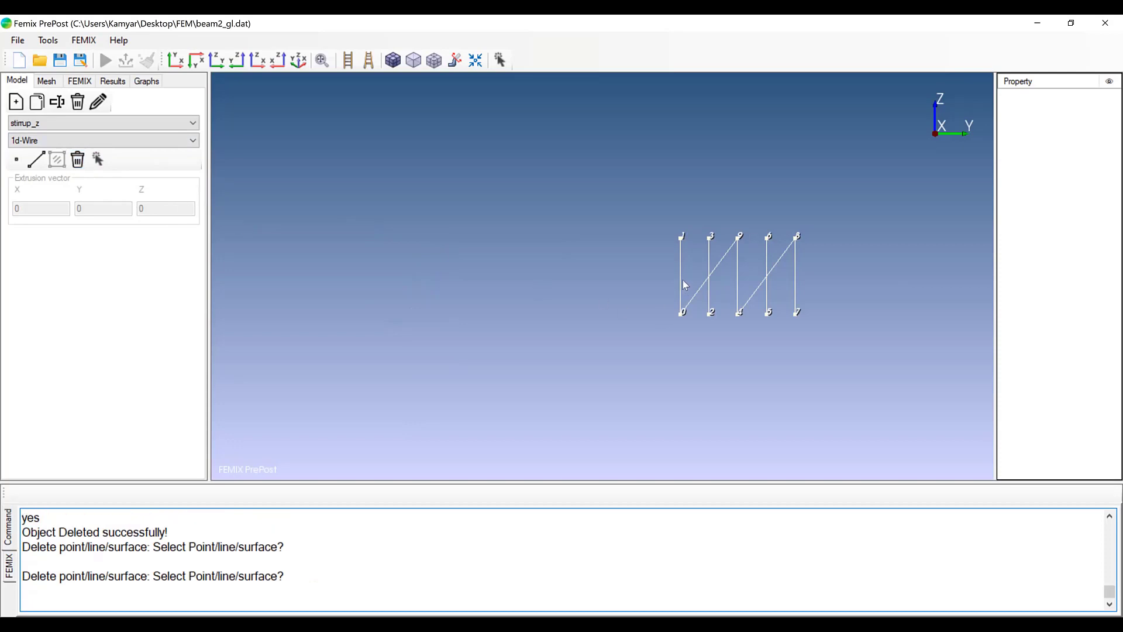
pyautogui.click(682, 284)
pyautogui.write('yes')
pyautogui.press('Return')
pyautogui.click(77, 159)
pyautogui.click(682, 238)
pyautogui.write('yes')
pyautogui.press('Return')
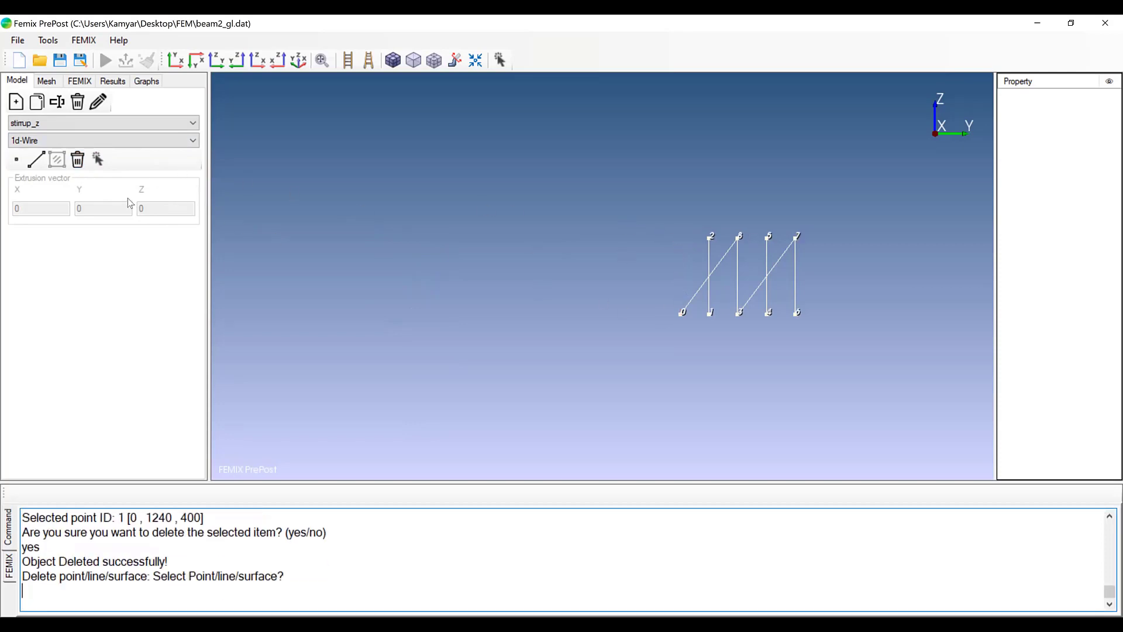
pyautogui.click(78, 160)
pyautogui.click(711, 303)
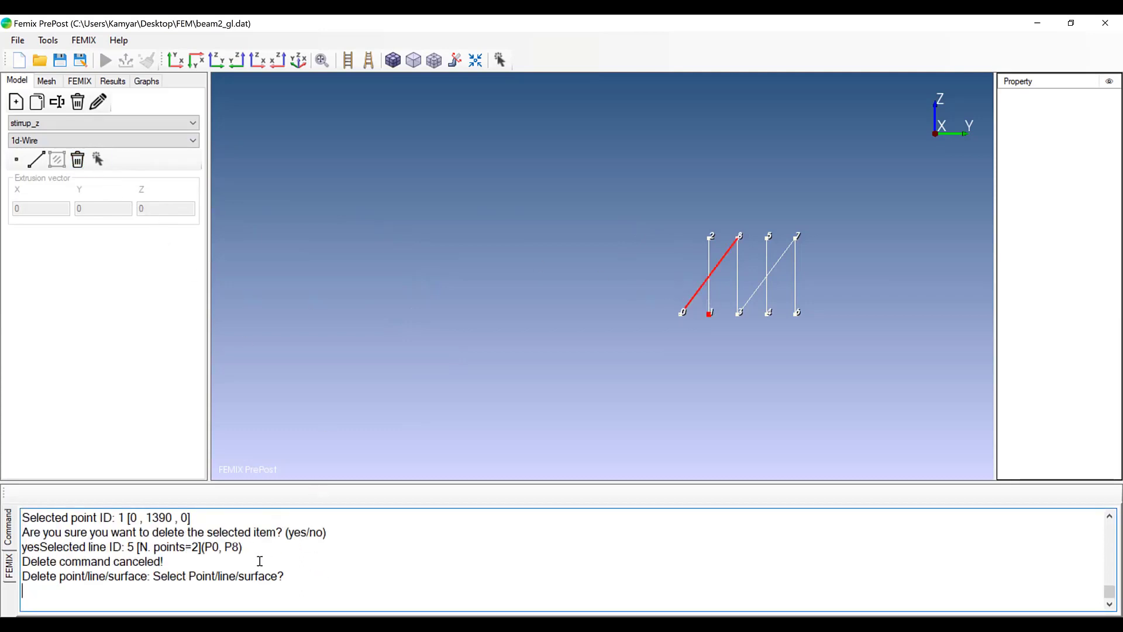
pyautogui.press('Escape')
pyautogui.click(98, 160)
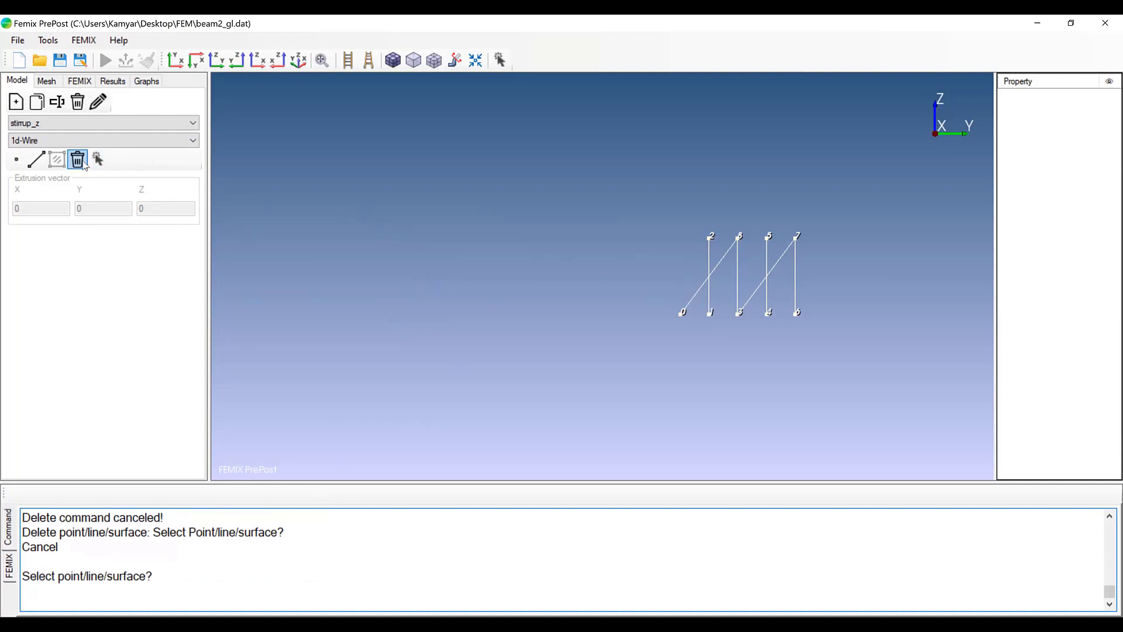
pyautogui.click(82, 163)
pyautogui.click(709, 248)
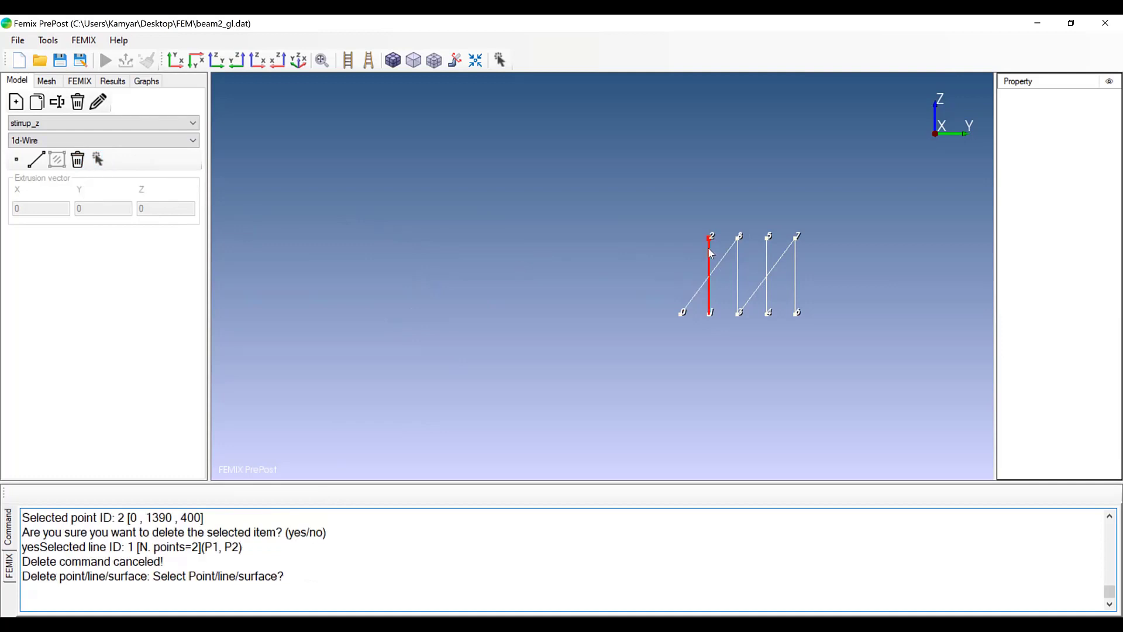
# Step: Delete the vertical line between points 1 and 2 and both of its end points at Y 1390
pyautogui.scroll(4, 785, 297)
pyautogui.moveTo(890, 270); pyautogui.dragTo(503, 303, button='middle')
pyautogui.scroll(1, 471, 295)
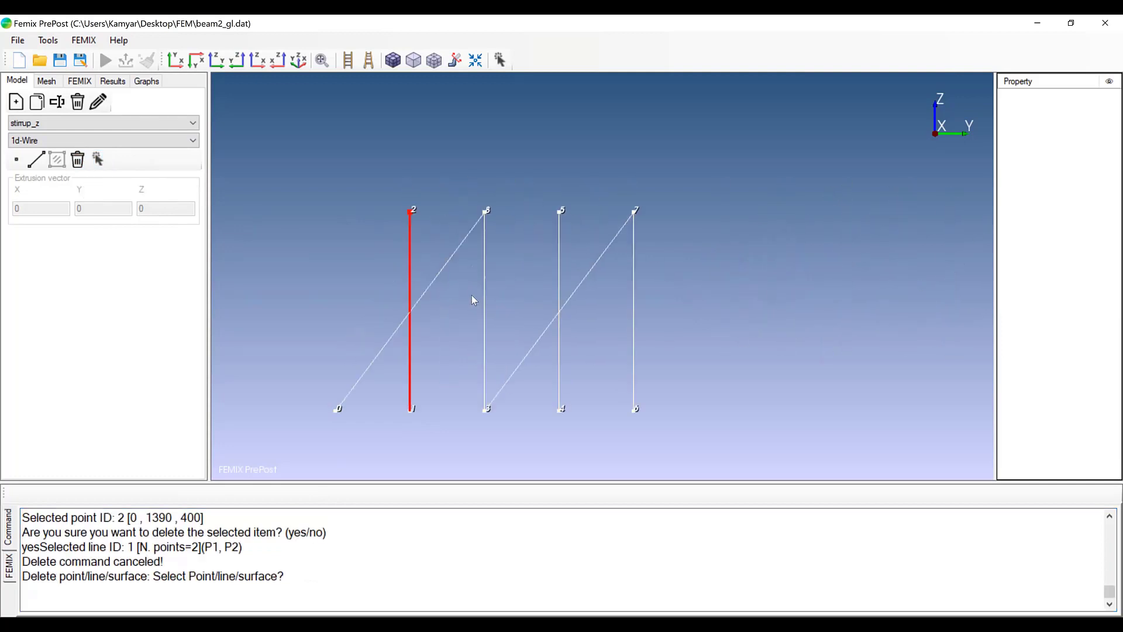
pyautogui.scroll(1, 474, 300)
pyautogui.click(78, 160)
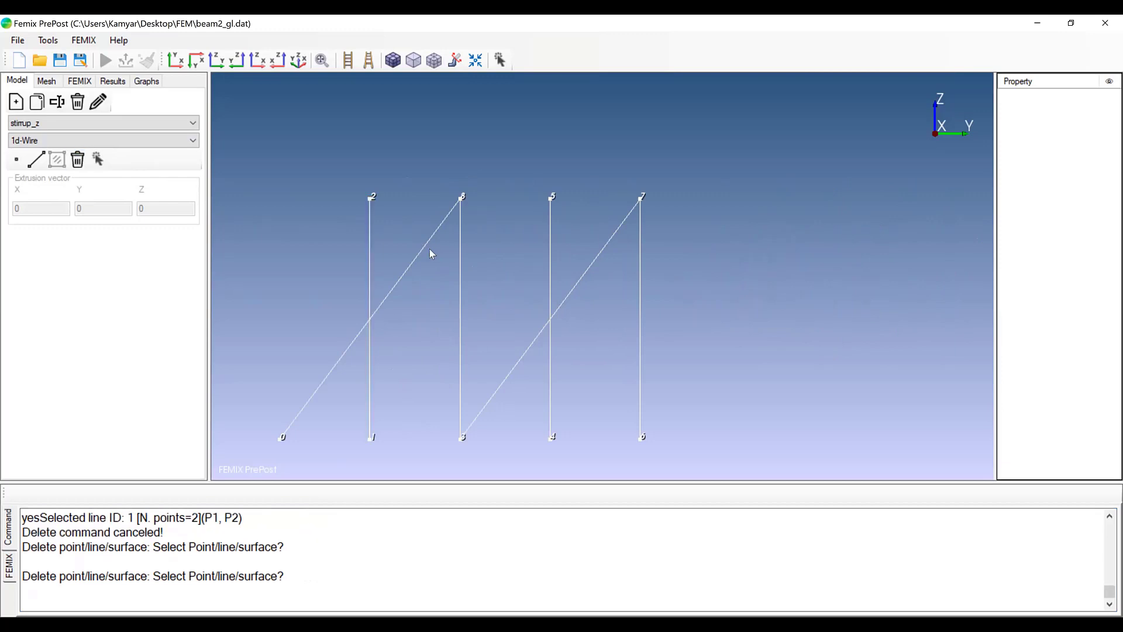
pyautogui.click(370, 234)
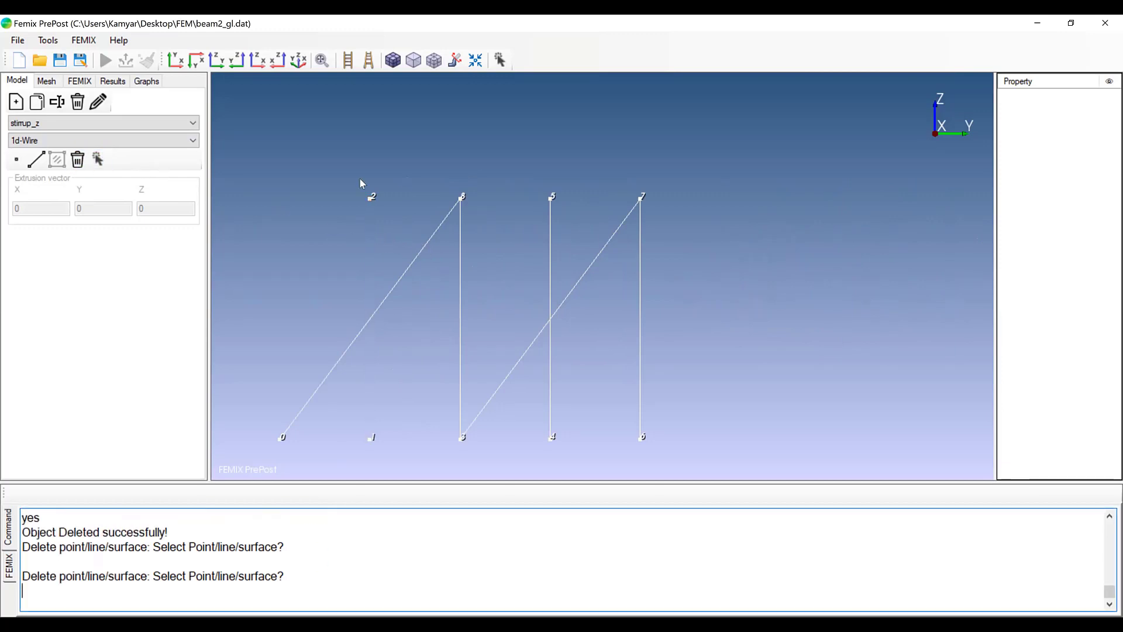
pyautogui.click(371, 199)
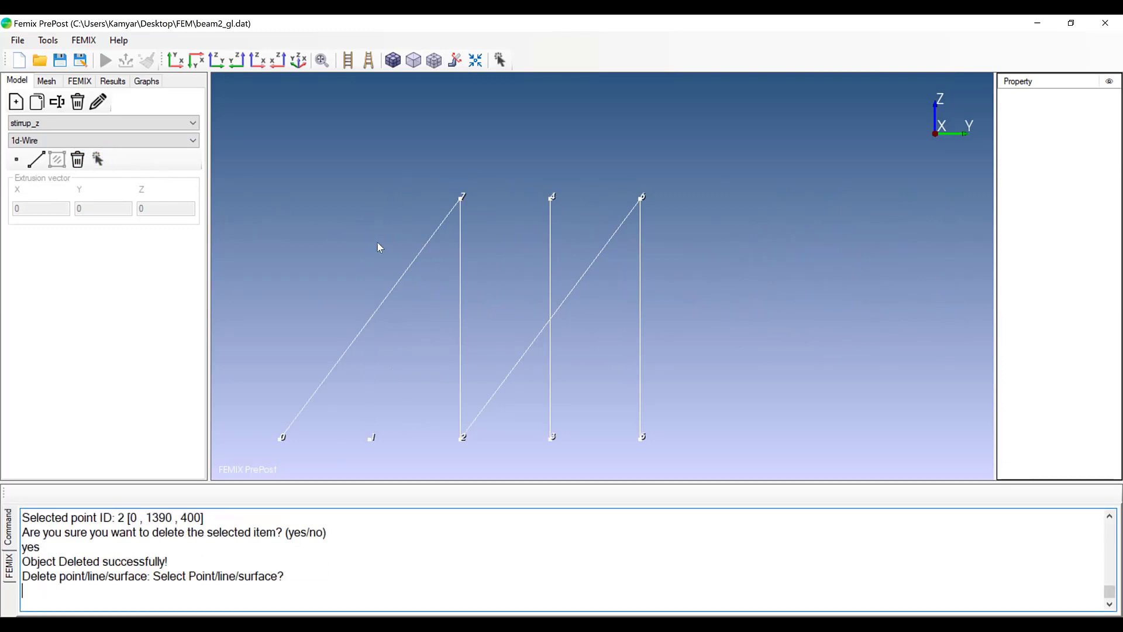
pyautogui.click(78, 160)
pyautogui.click(370, 439)
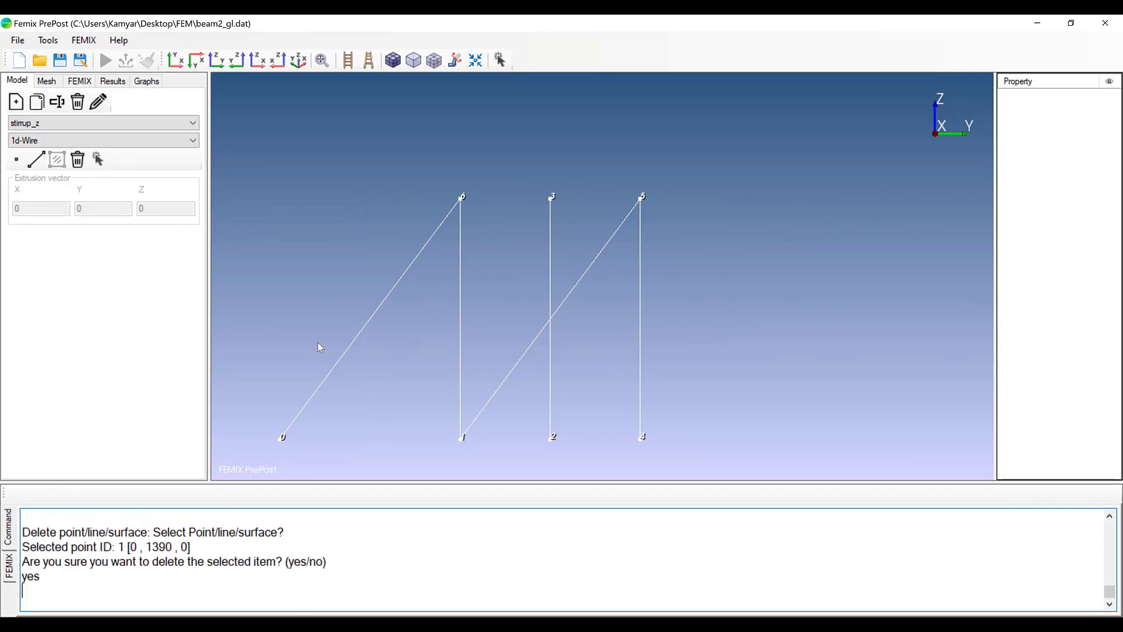
# Step: Delete the vertical lines at Y 1540 and Y 1690, along with both end points at Y 1690
pyautogui.click(78, 160)
pyautogui.click(462, 279)
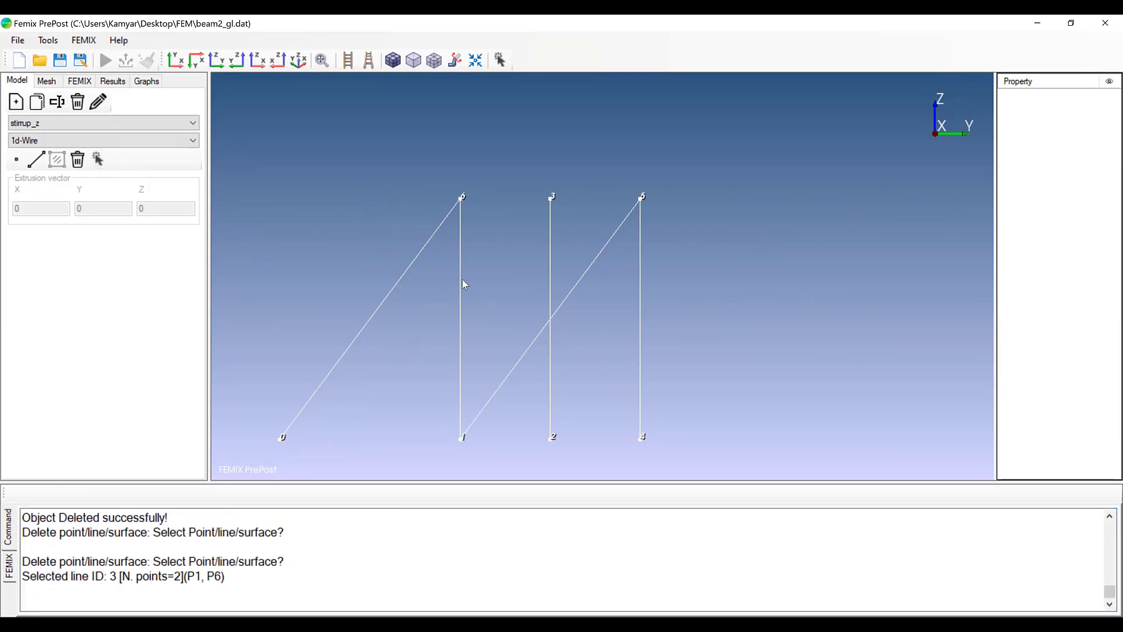
pyautogui.click(85, 161)
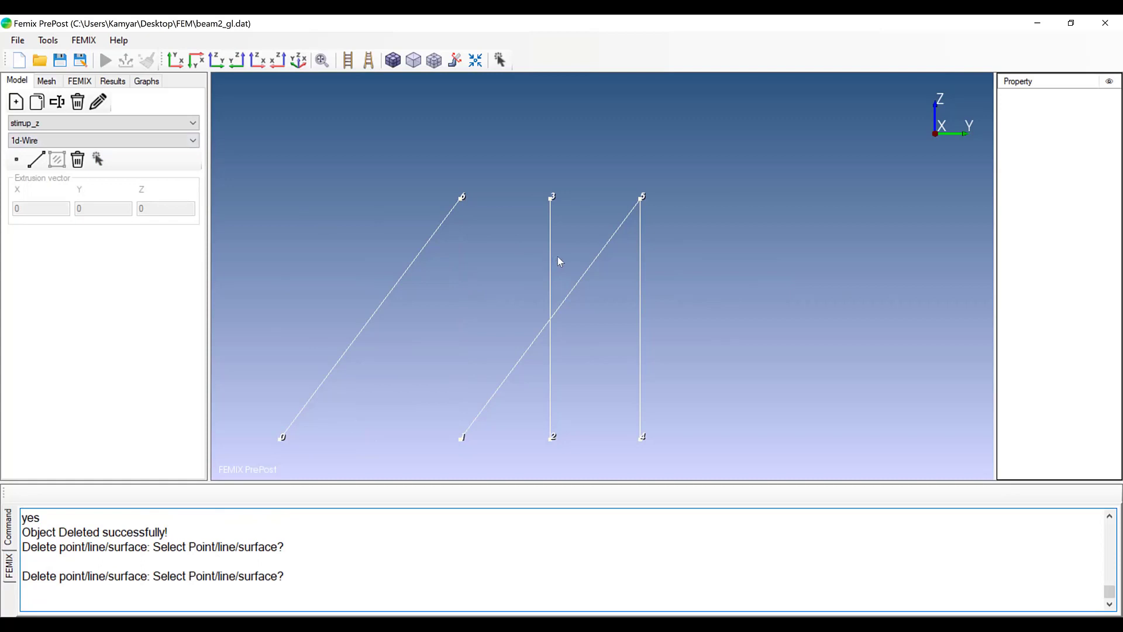
pyautogui.click(550, 257)
pyautogui.click(78, 159)
pyautogui.click(551, 201)
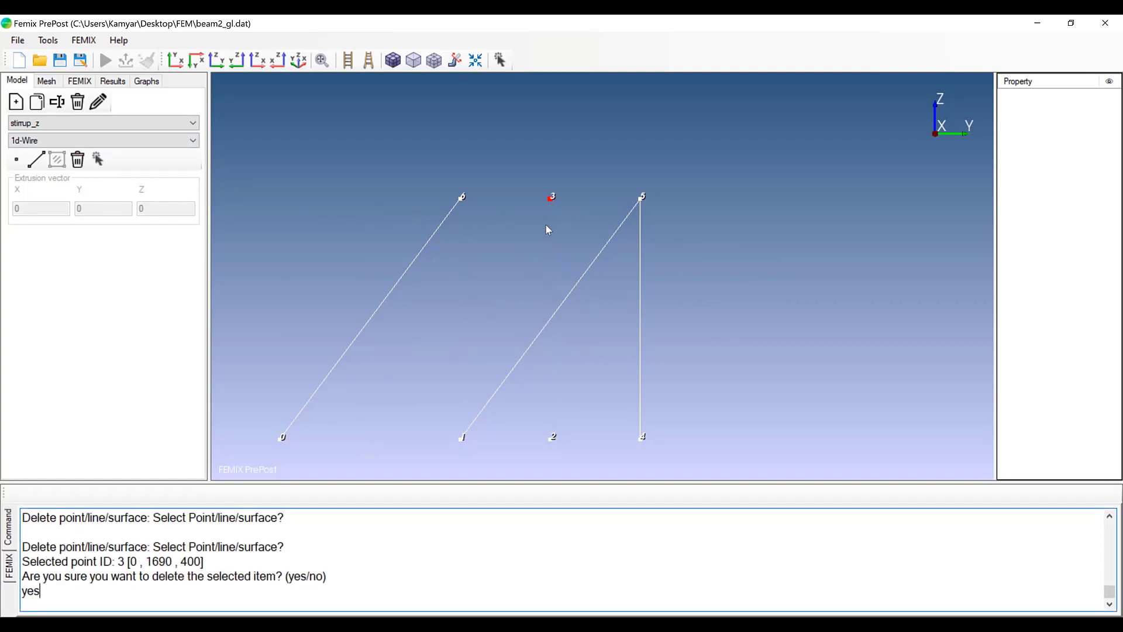
pyautogui.click(78, 159)
pyautogui.click(552, 436)
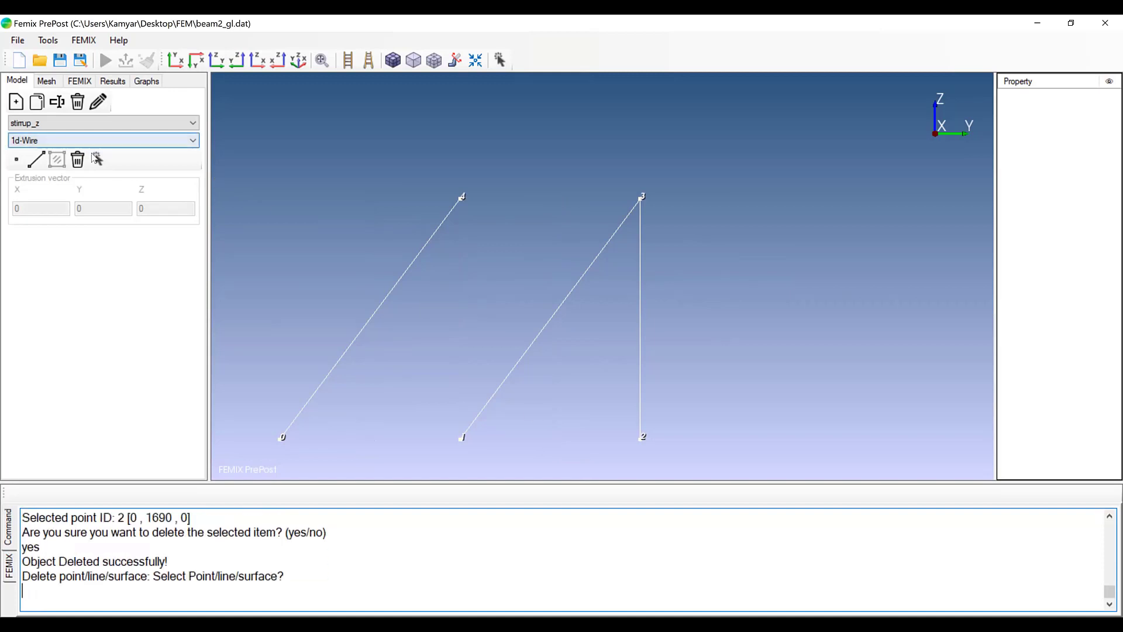
# Step: Delete the last vertical line, between points 2 and 3, and its lower point at 0,1840,0
pyautogui.click(78, 160)
pyautogui.click(640, 291)
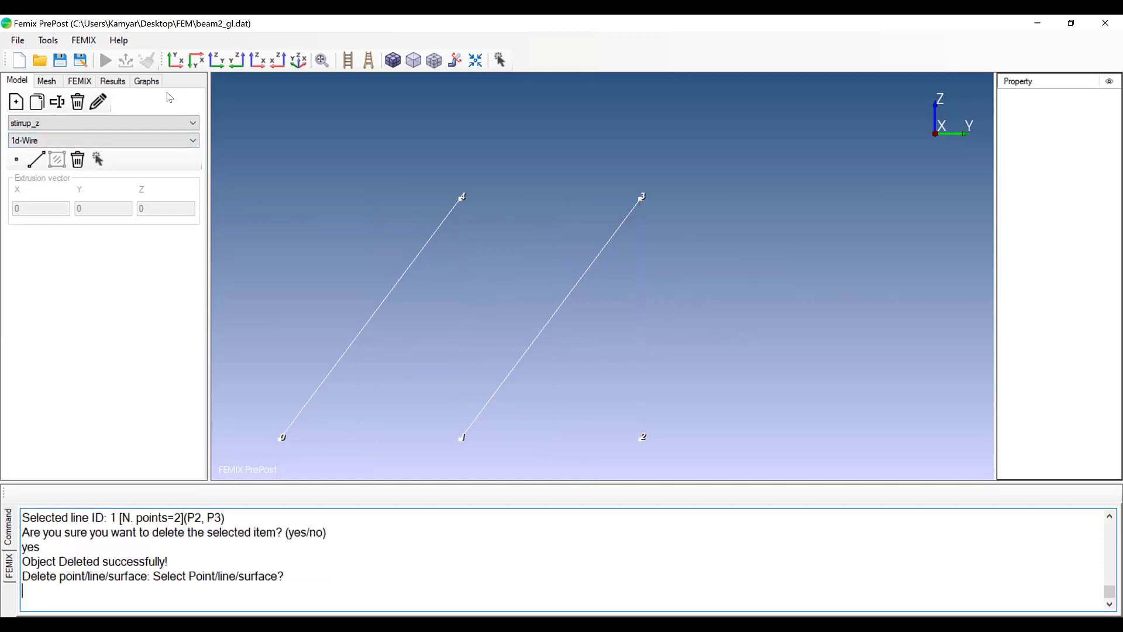
pyautogui.click(77, 160)
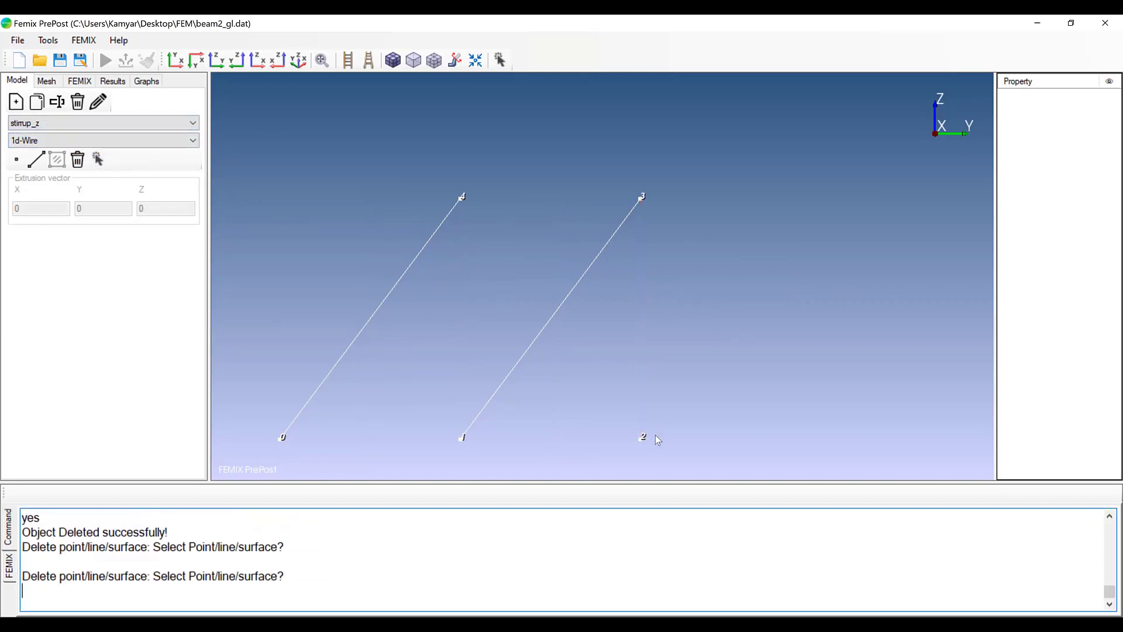
pyautogui.click(641, 438)
pyautogui.press('Return')
# Step: Review the geometry of each part in turn, from web and flange through the bars and stirrup to stirrup_z
pyautogui.scroll(-8, 867, 318)
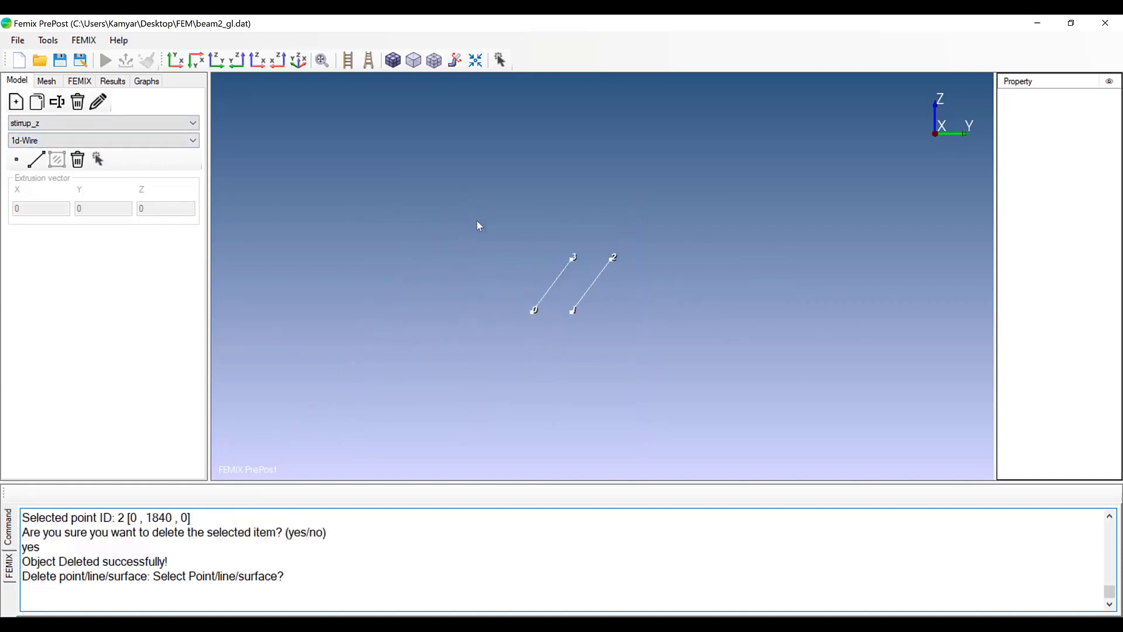
pyautogui.click(99, 123)
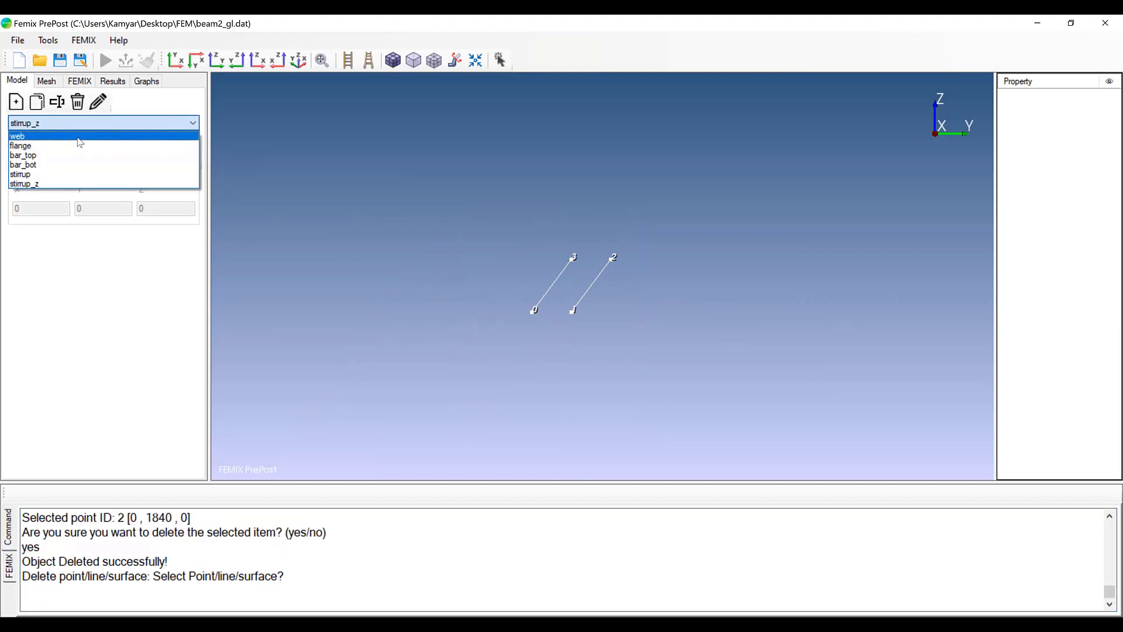
pyautogui.click(80, 136)
pyautogui.press('Down')
pyautogui.press('Down')
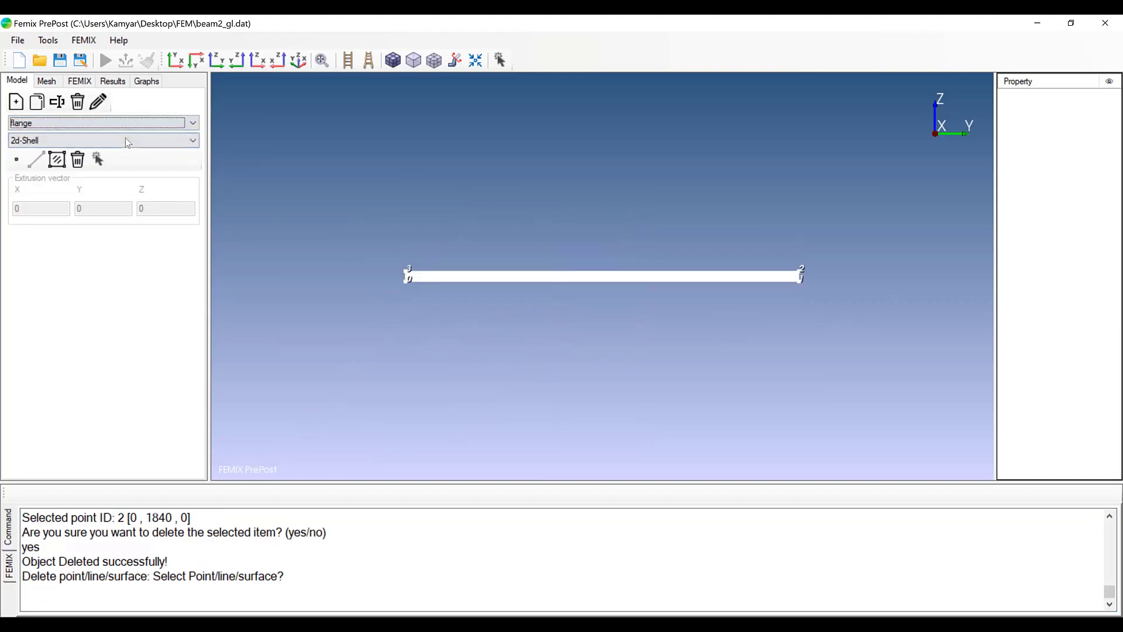
pyautogui.press('Down')
pyautogui.press('Down')
pyautogui.press('Down')
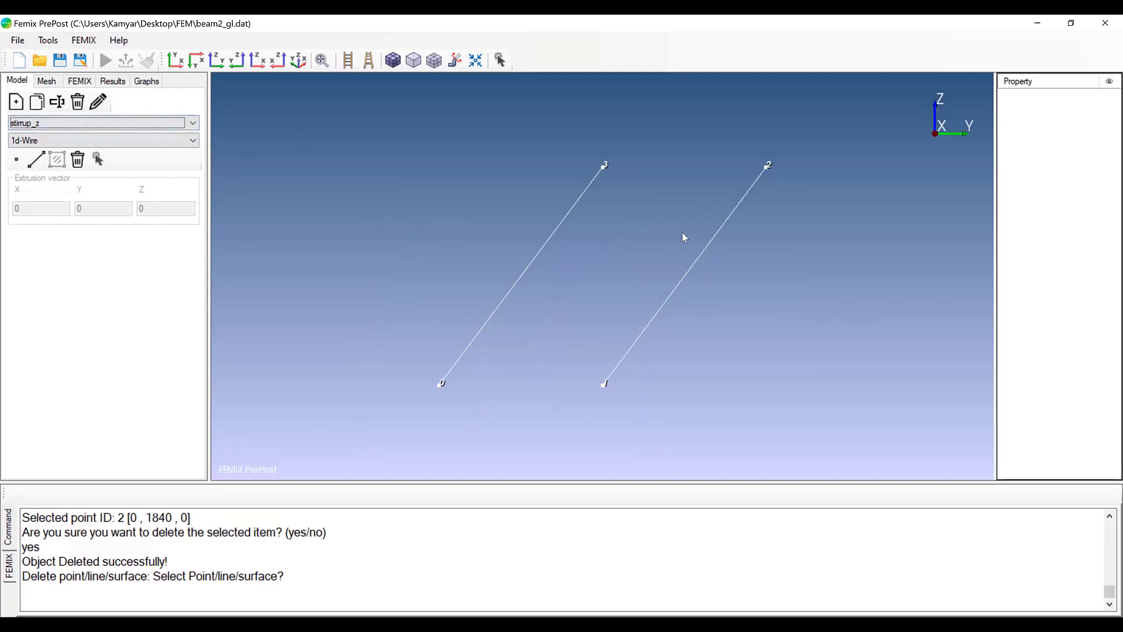
# Step: Generate a quadrilateral mesh for the web part with a prescribed mesh size of 30
pyautogui.click(46, 82)
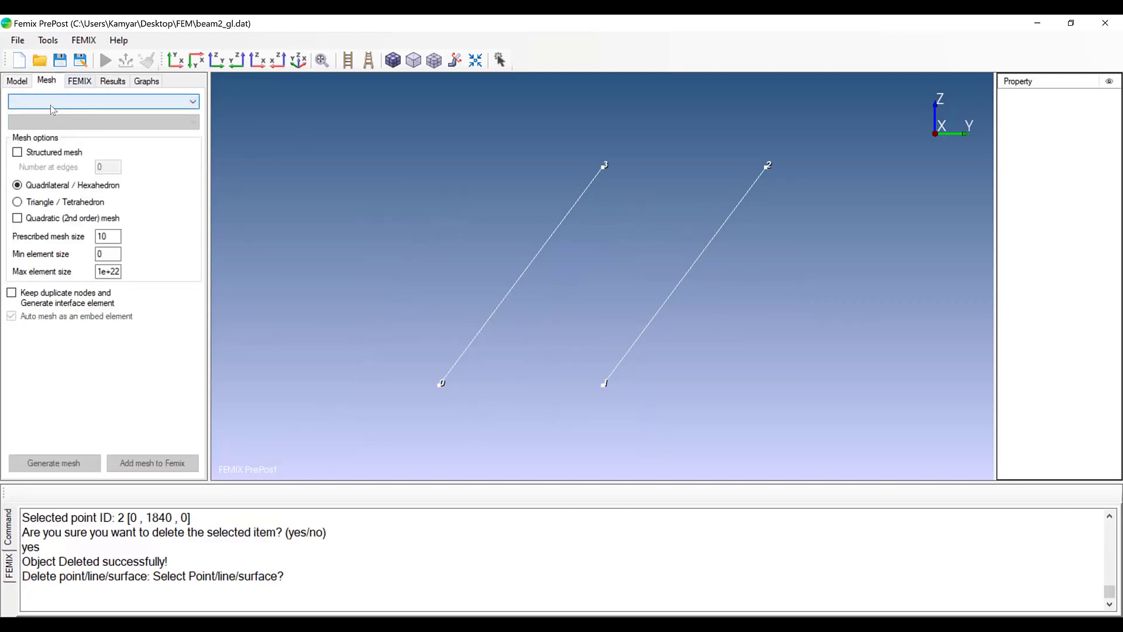
pyautogui.click(46, 101)
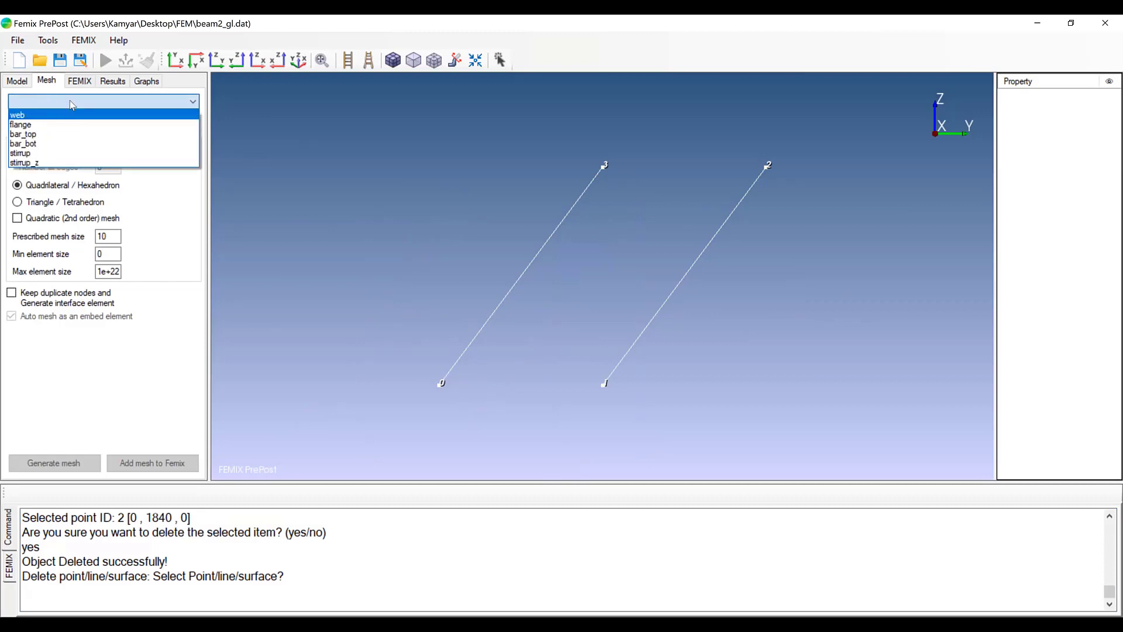
pyautogui.click(71, 104)
pyautogui.click(60, 104)
pyautogui.click(35, 116)
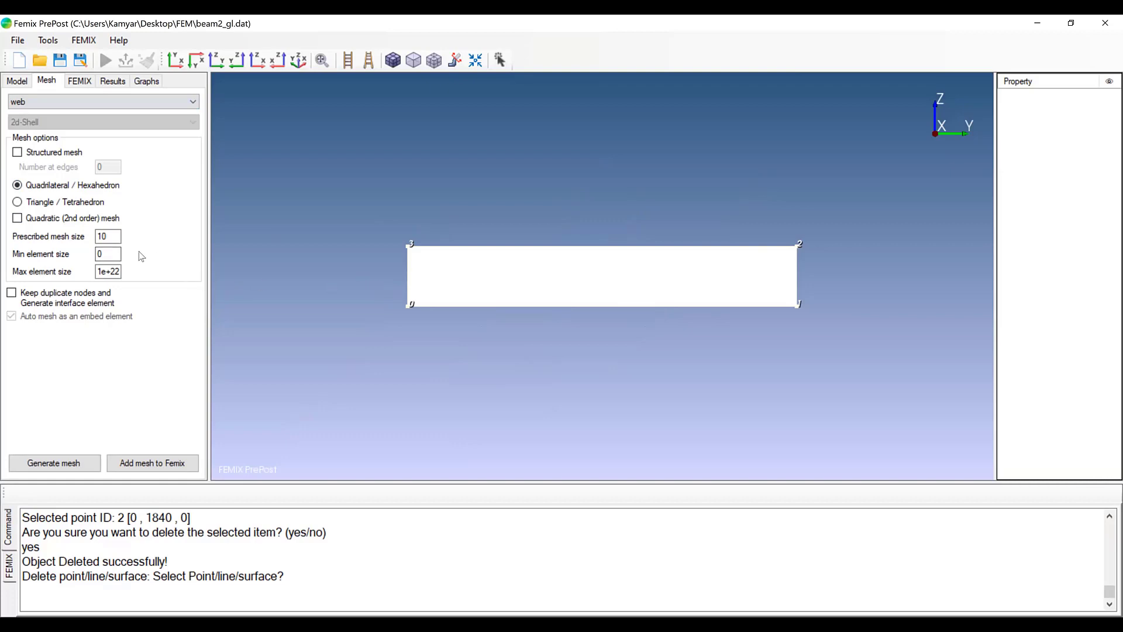
pyautogui.doubleClick(118, 238)
pyautogui.write('30')
pyautogui.click(68, 467)
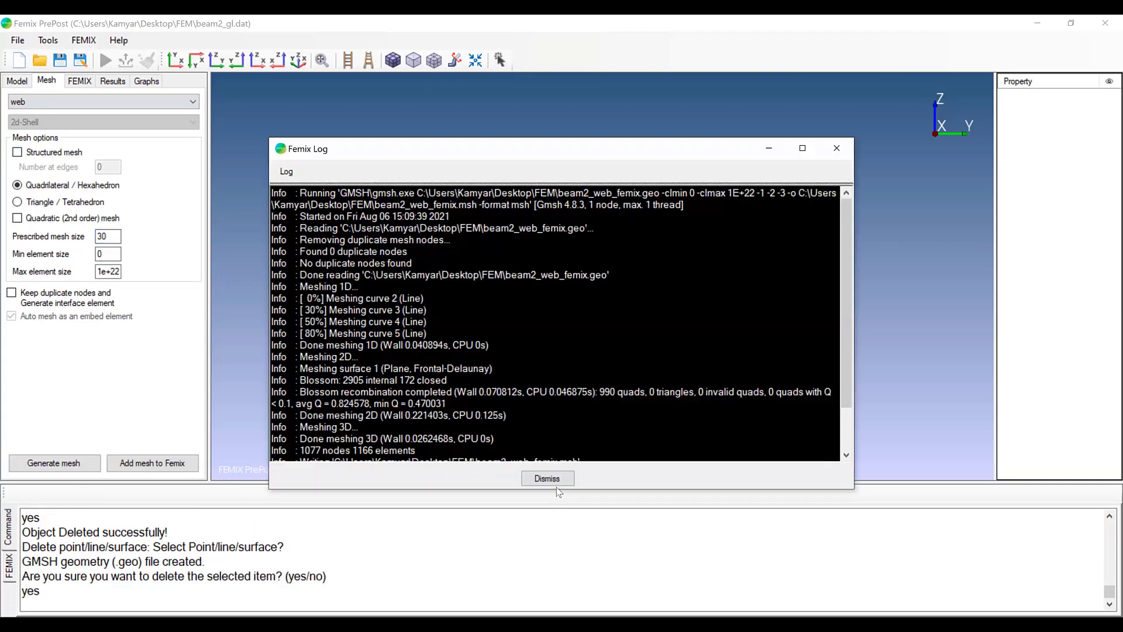
pyautogui.click(547, 478)
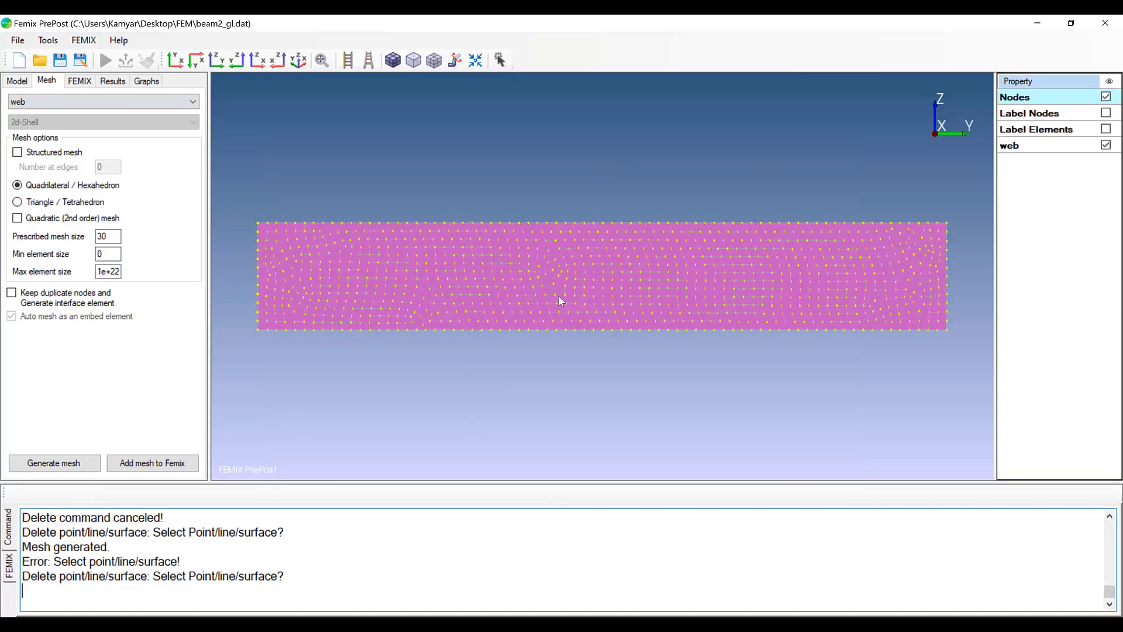
pyautogui.click(217, 62)
pyautogui.scroll(5, 541, 283)
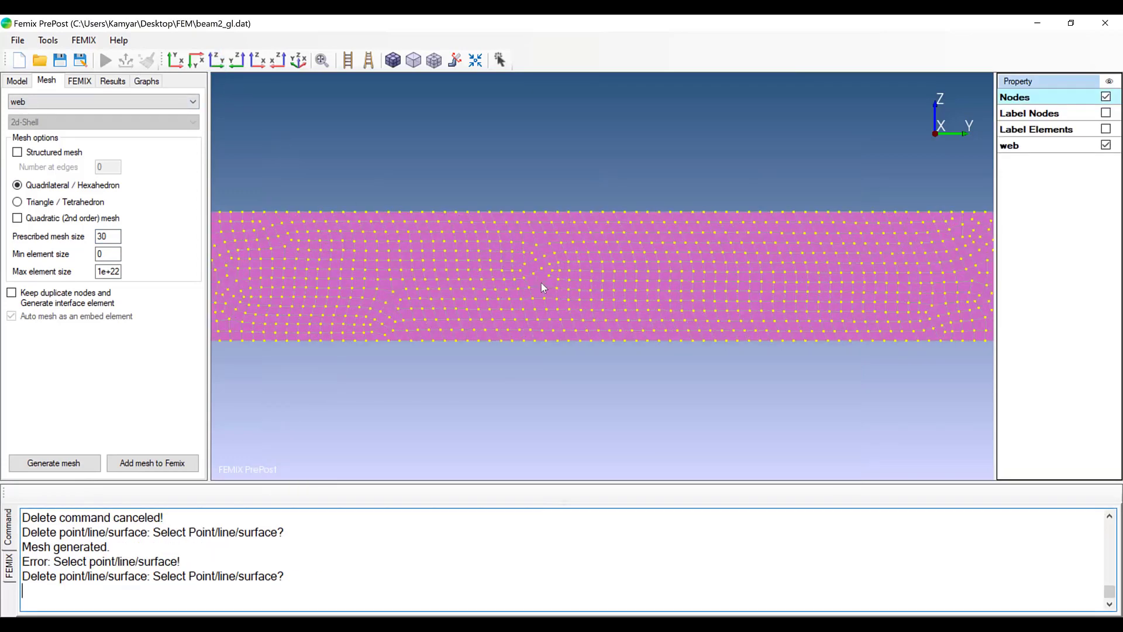
pyautogui.scroll(1, 572, 269)
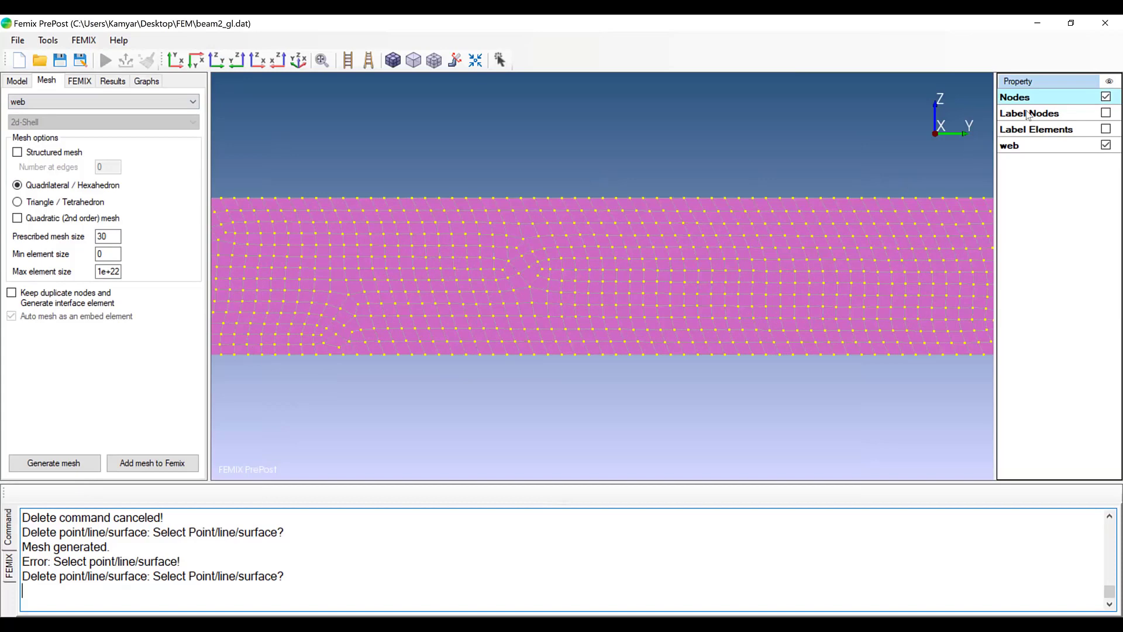
# Step: Enable structured meshing for the web and regenerate its mesh
pyautogui.click(42, 153)
pyautogui.click(59, 463)
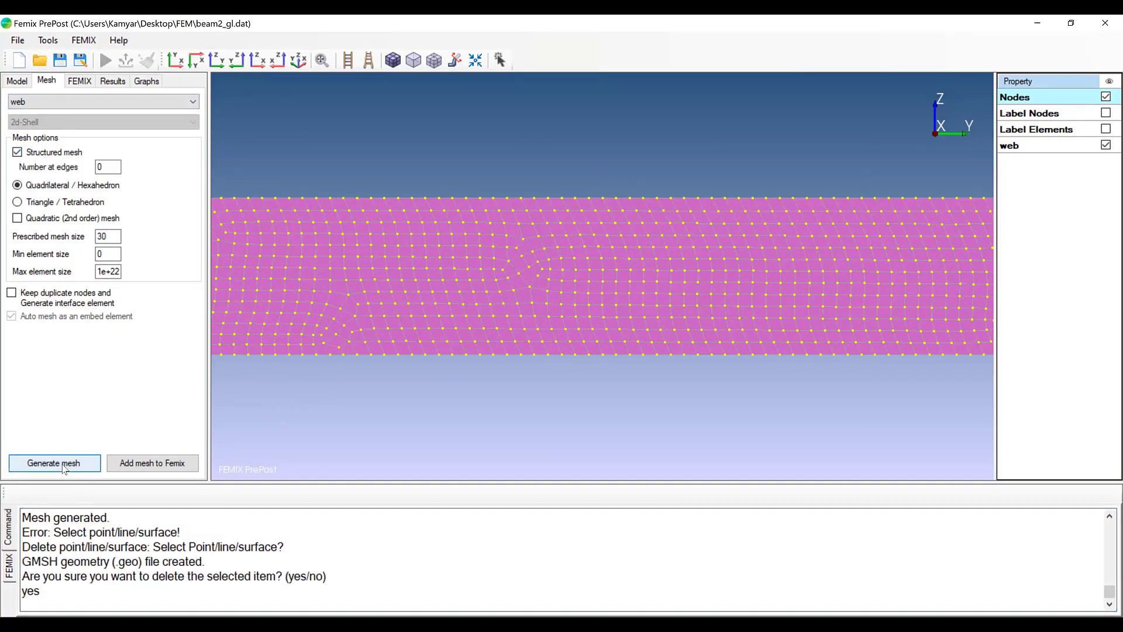
pyautogui.click(547, 478)
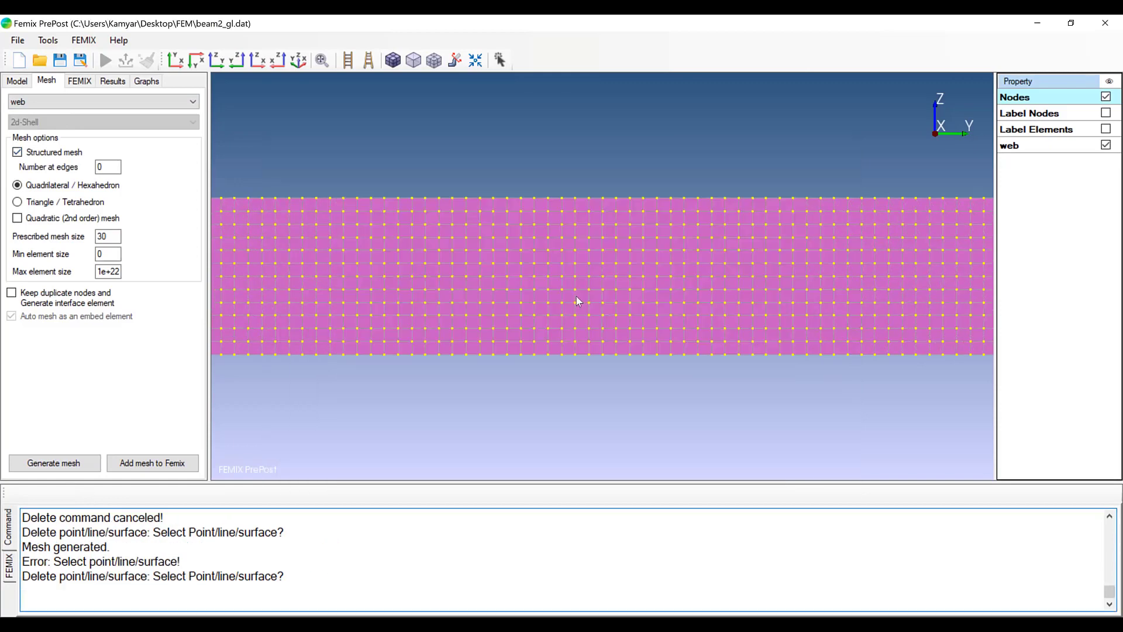
pyautogui.scroll(1, 319, 263)
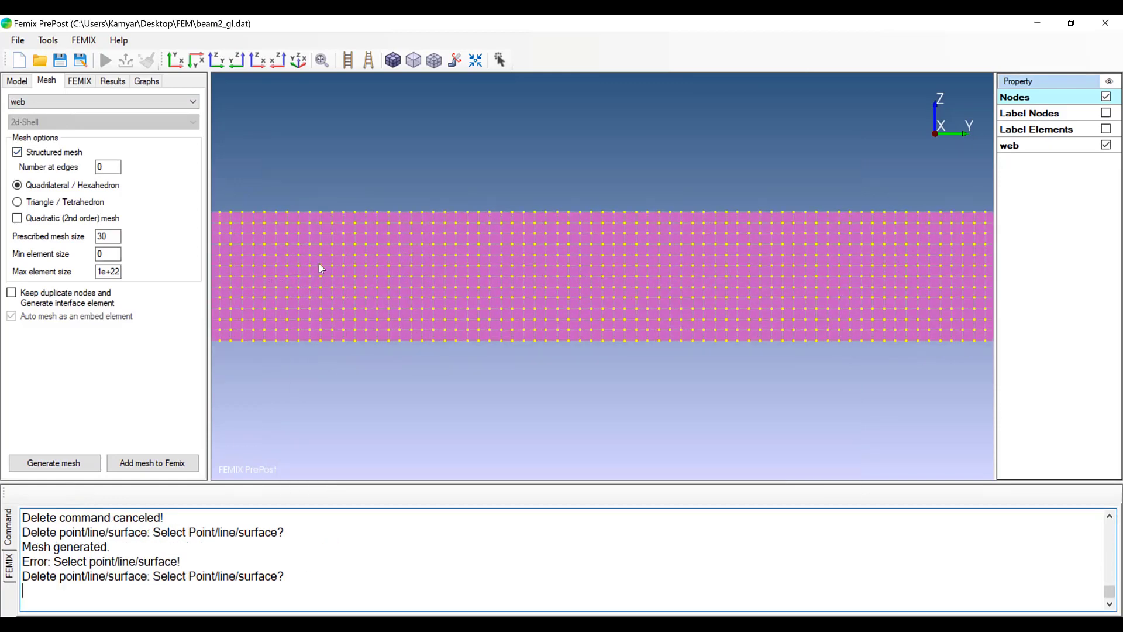
pyautogui.scroll(-1, 318, 263)
pyautogui.moveTo(318, 264); pyautogui.dragTo(333, 252, button='middle')
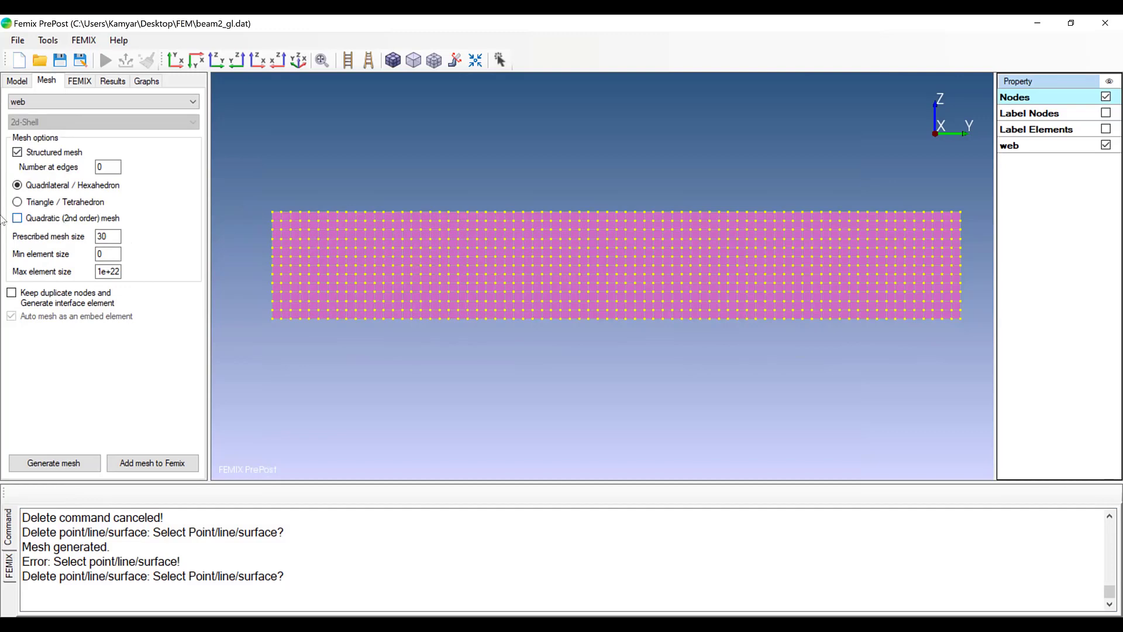
# Step: Try a quadratic (2nd order) mesh on the web and inspect its mid-side nodes
pyautogui.click(55, 219)
pyautogui.click(71, 462)
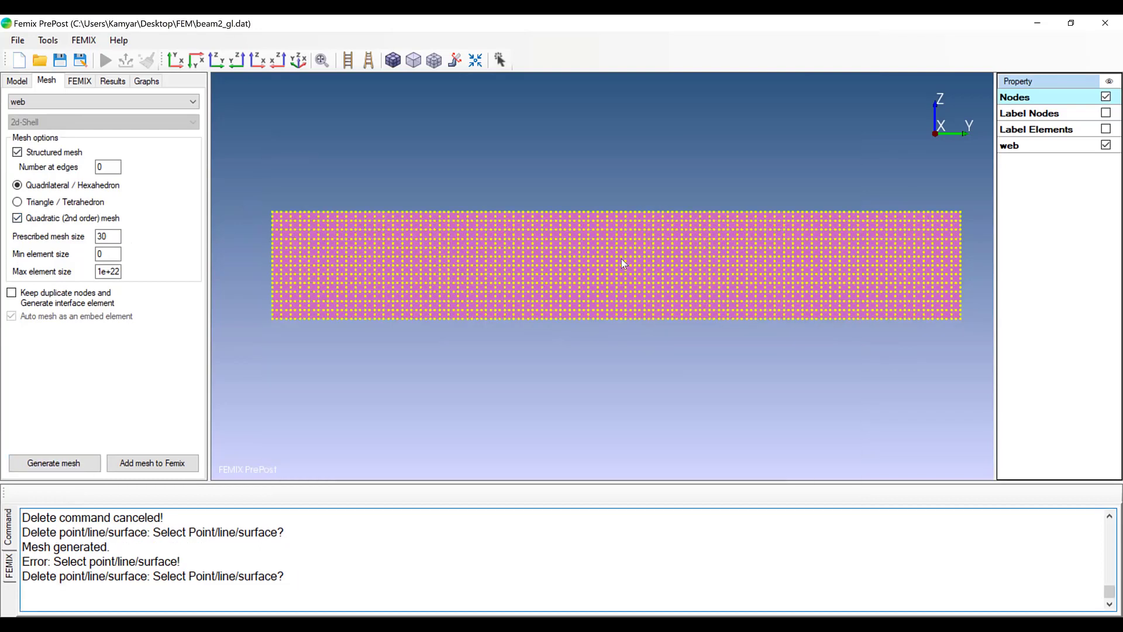
pyautogui.scroll(6, 621, 260)
pyautogui.scroll(5, 587, 268)
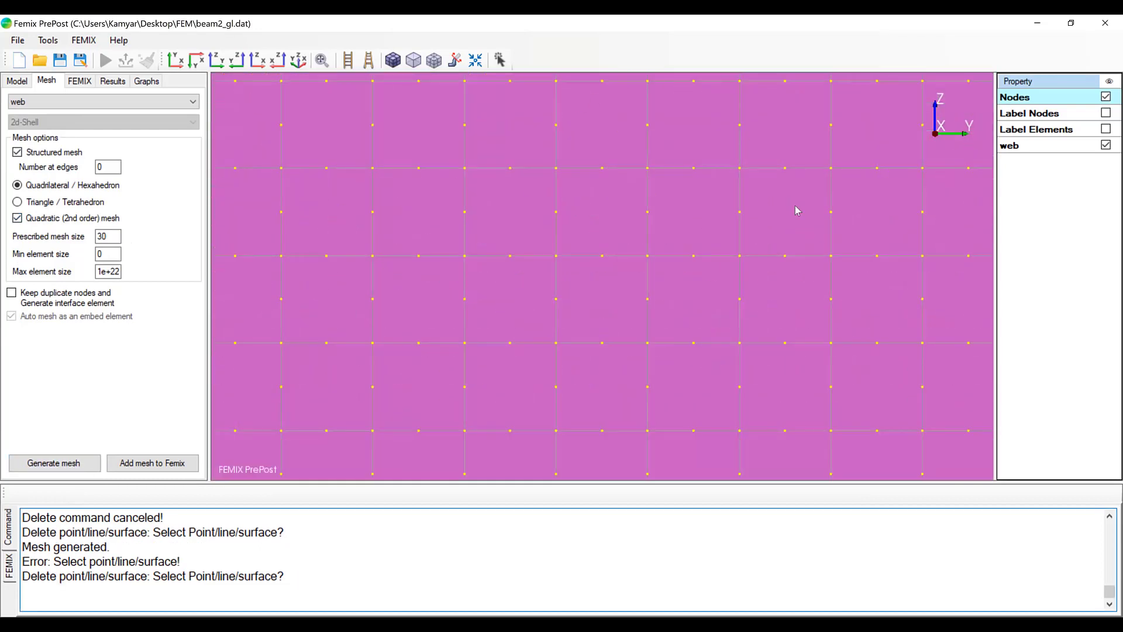
# Step: Turn off the quadratic option, regenerate the structured web mesh and add it to the FEMIX model
pyautogui.click(18, 217)
pyautogui.click(74, 462)
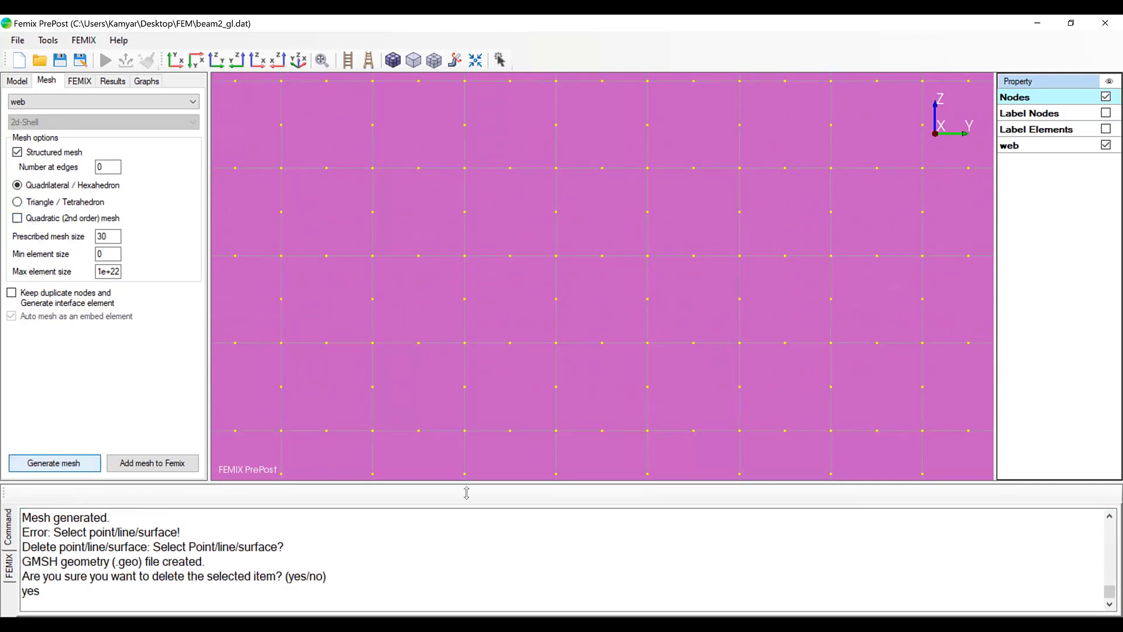
pyautogui.click(547, 479)
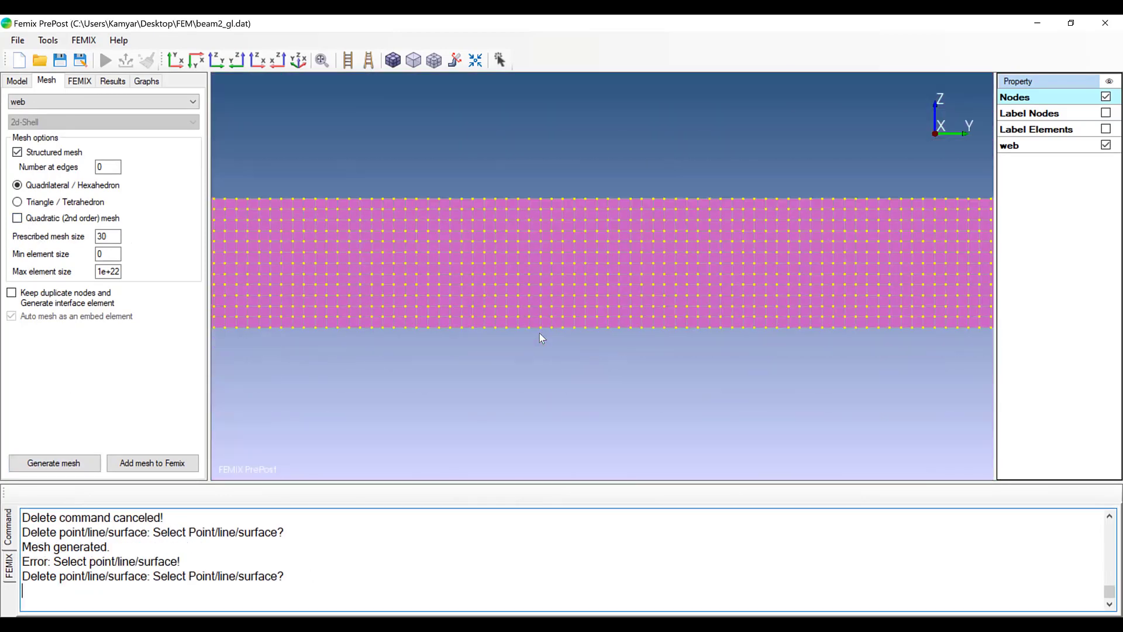
pyautogui.scroll(-2, 468, 256)
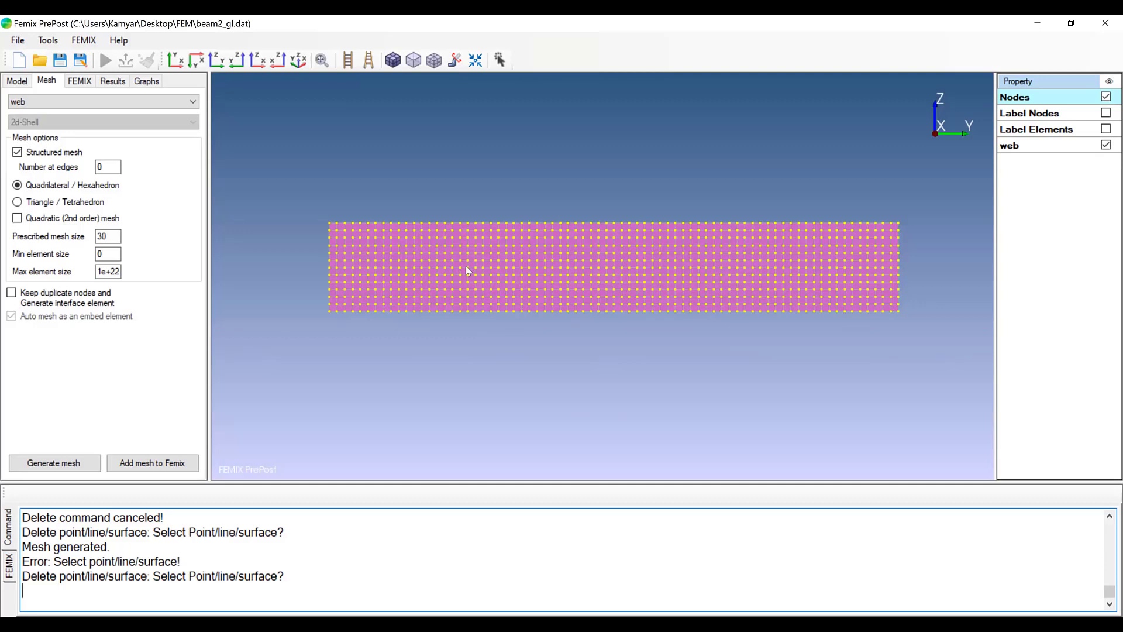
pyautogui.click(151, 463)
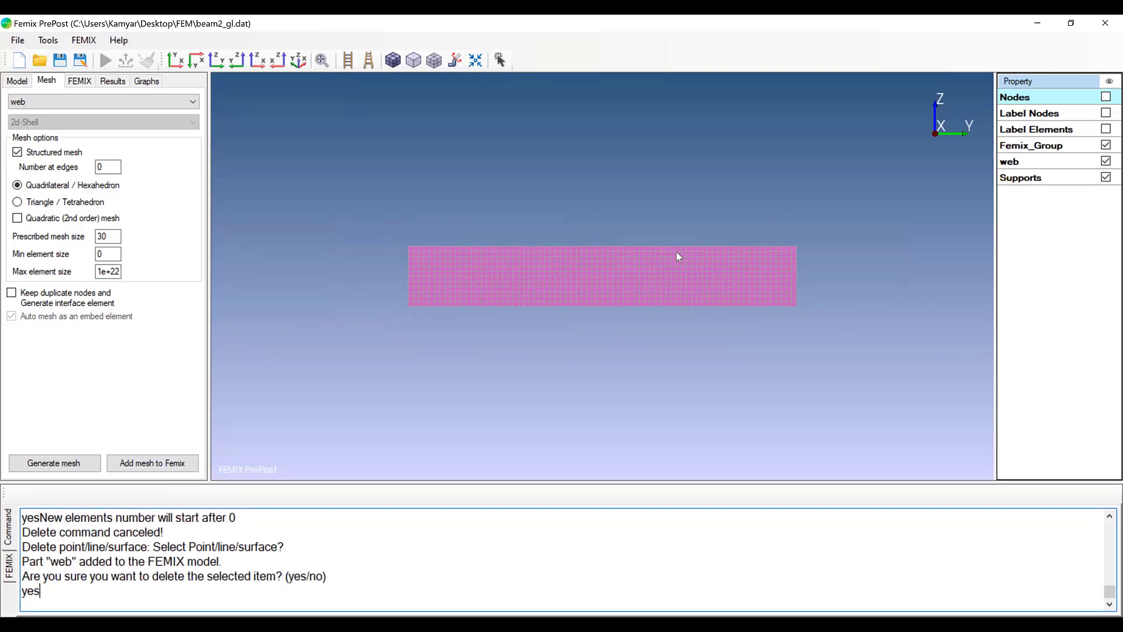
# Step: Generate the structured quadrilateral mesh of the flange at size 30 and add it to the FEMIX model
pyautogui.click(91, 106)
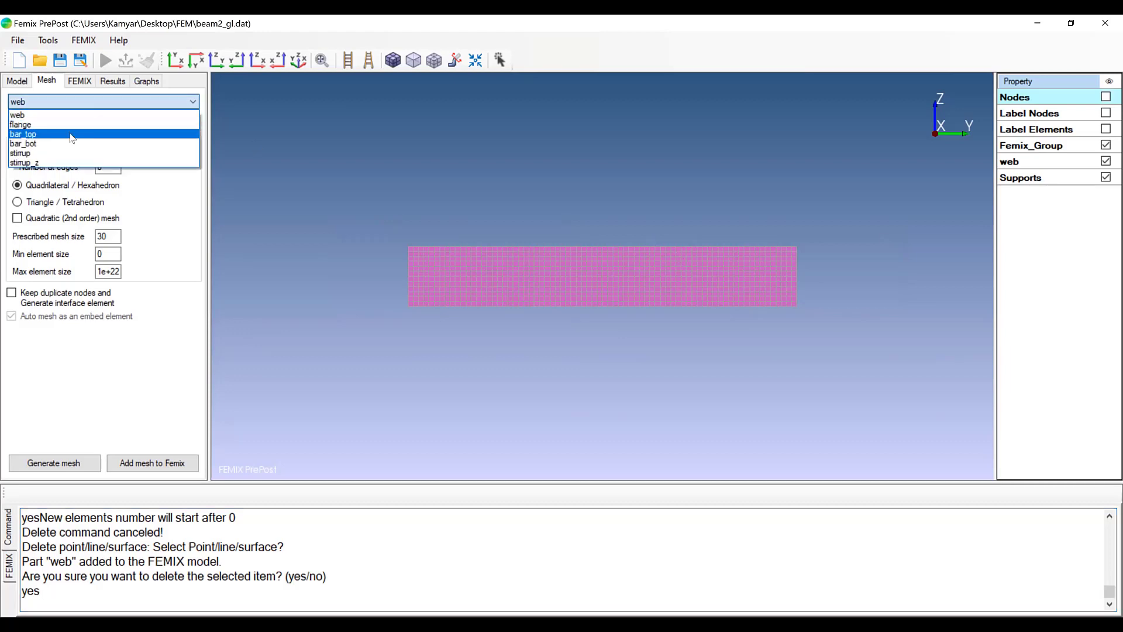
pyautogui.click(70, 124)
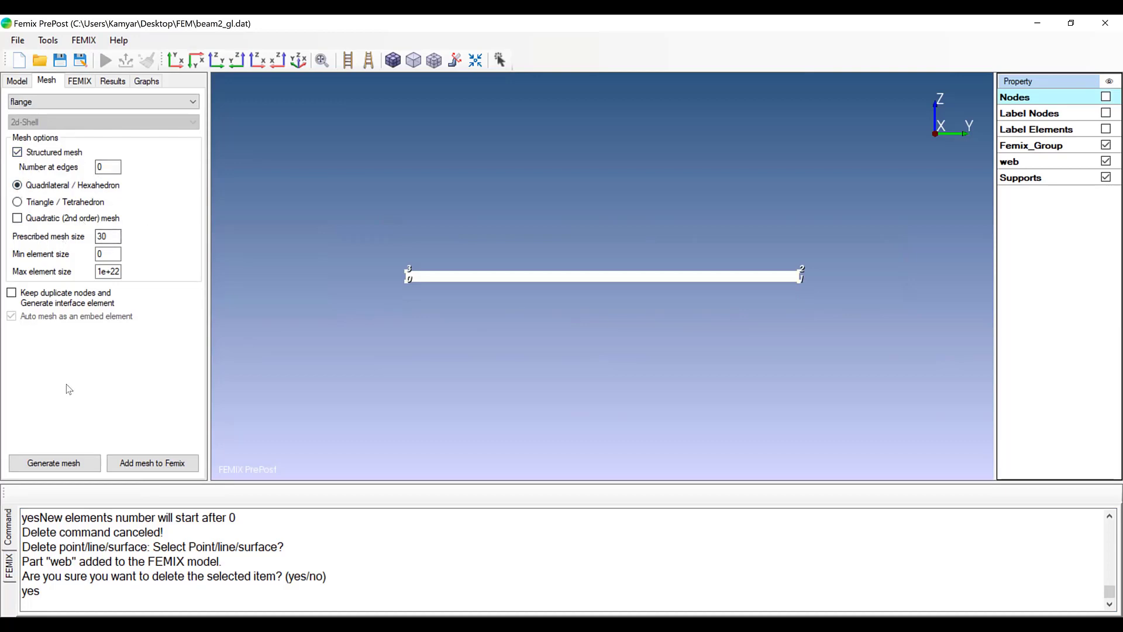
pyautogui.click(54, 460)
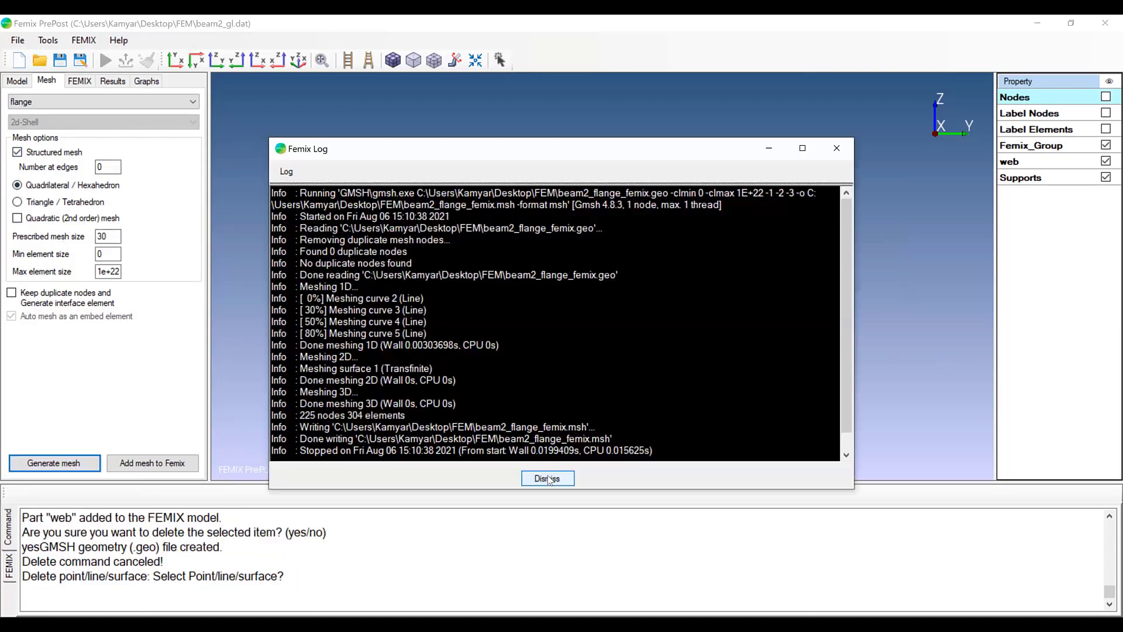
pyautogui.click(551, 479)
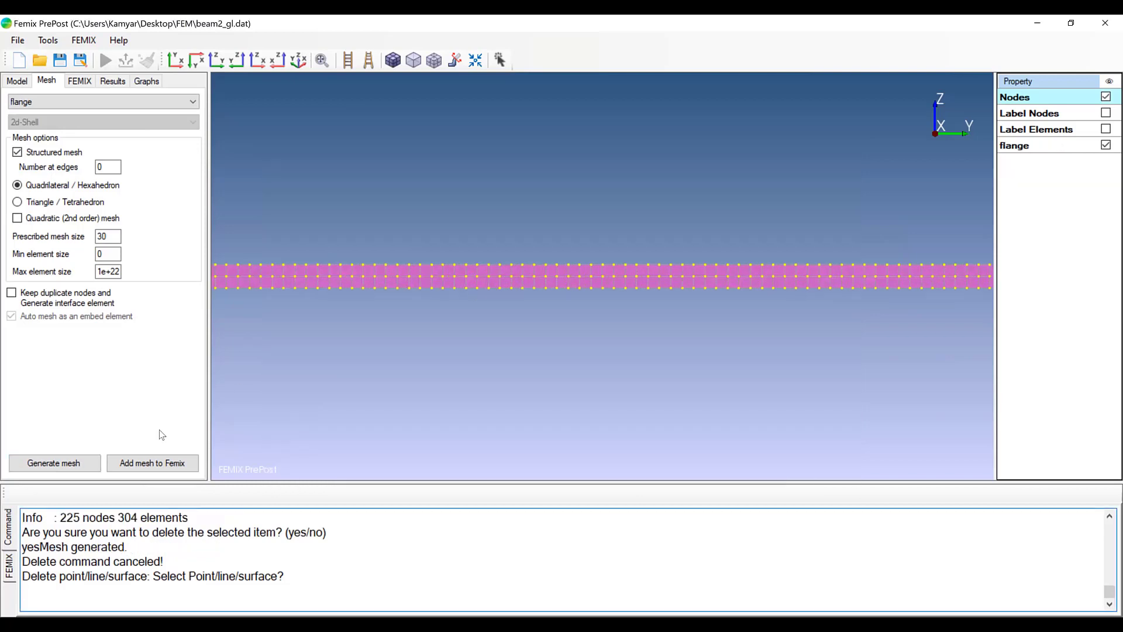
pyautogui.click(158, 462)
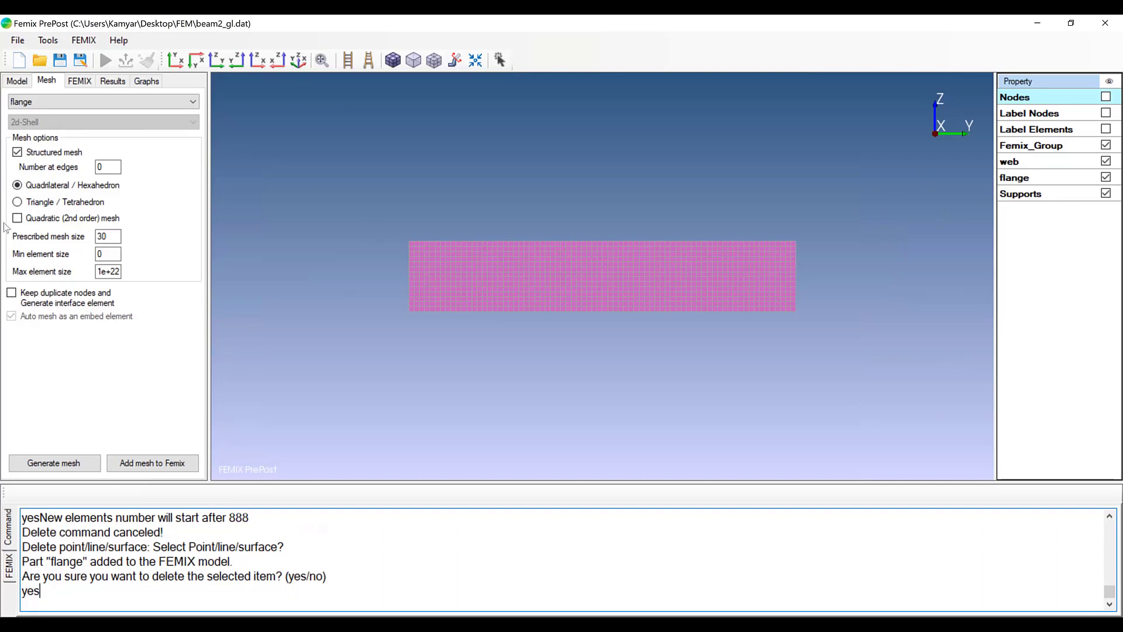
# Step: Generate the mesh of bar_top automatically as an embedded element and add it to the FEMIX model
pyautogui.click(34, 103)
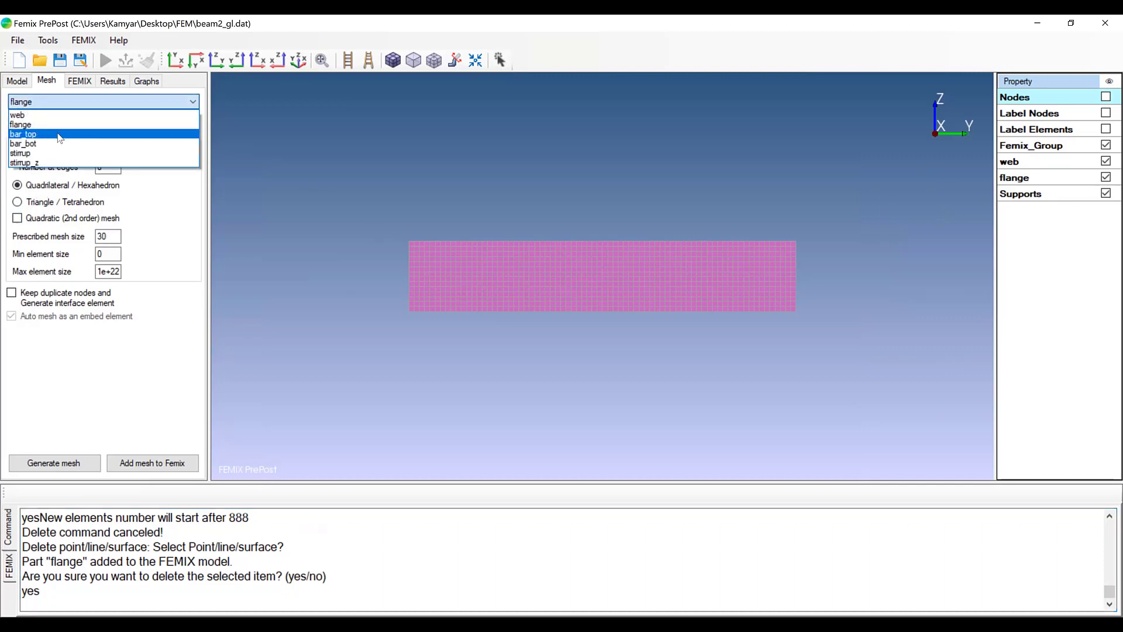
pyautogui.click(60, 138)
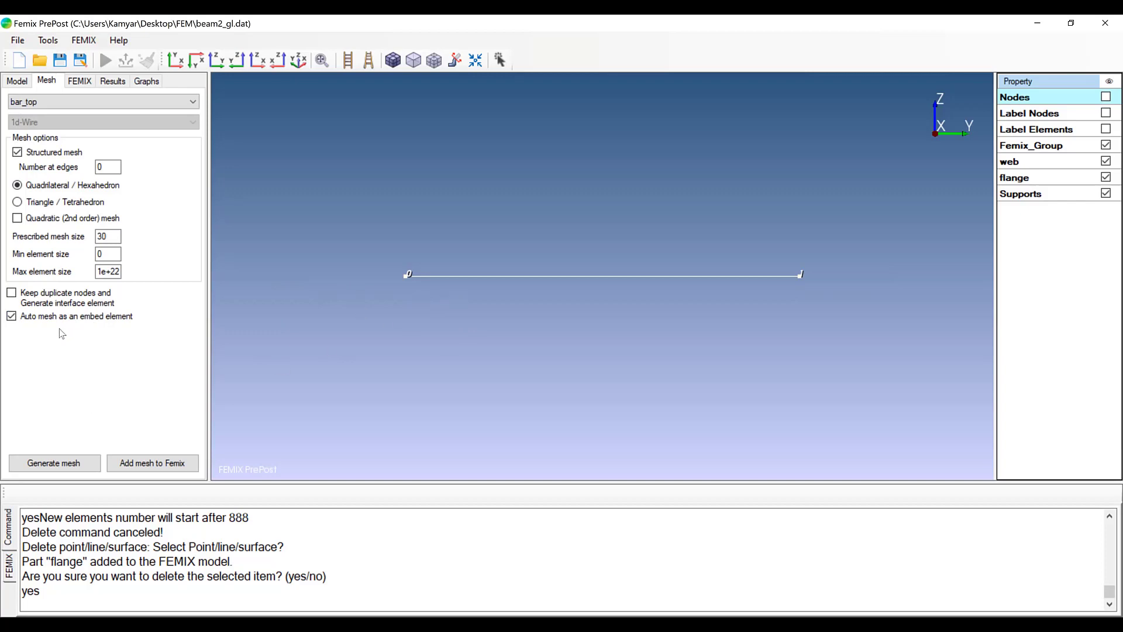
pyautogui.click(55, 465)
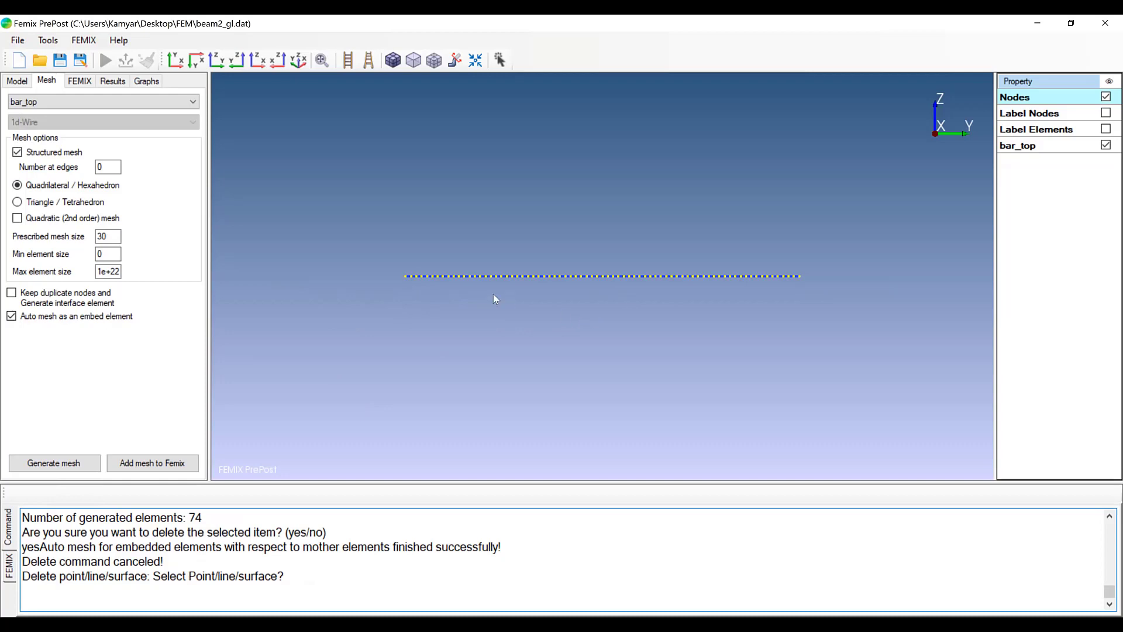
pyautogui.scroll(3, 493, 294)
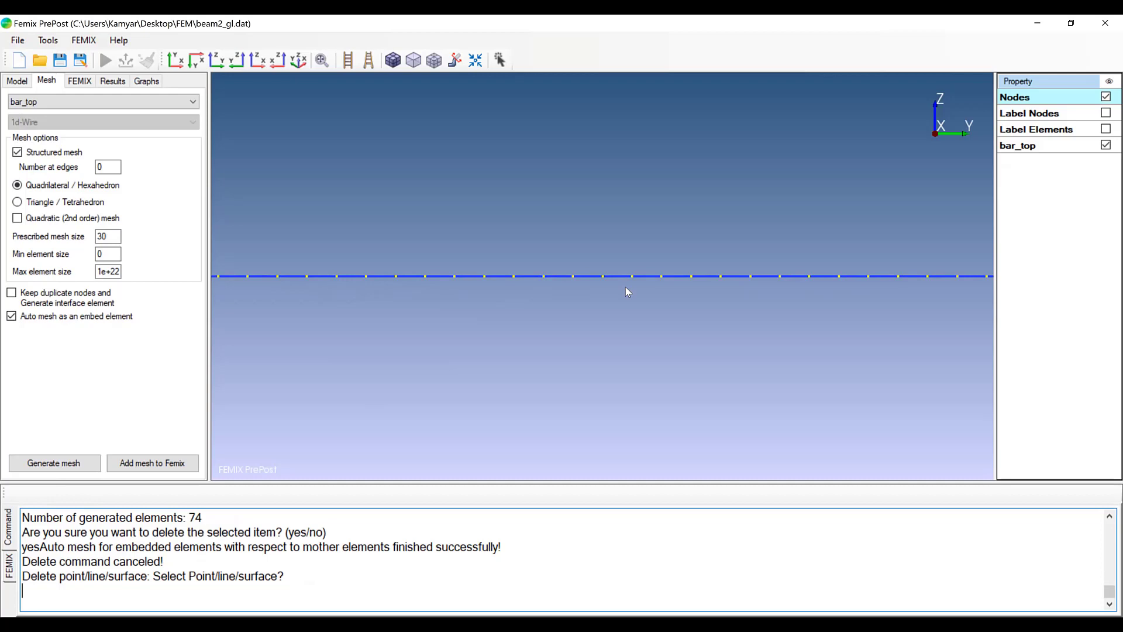
pyautogui.scroll(-2, 766, 275)
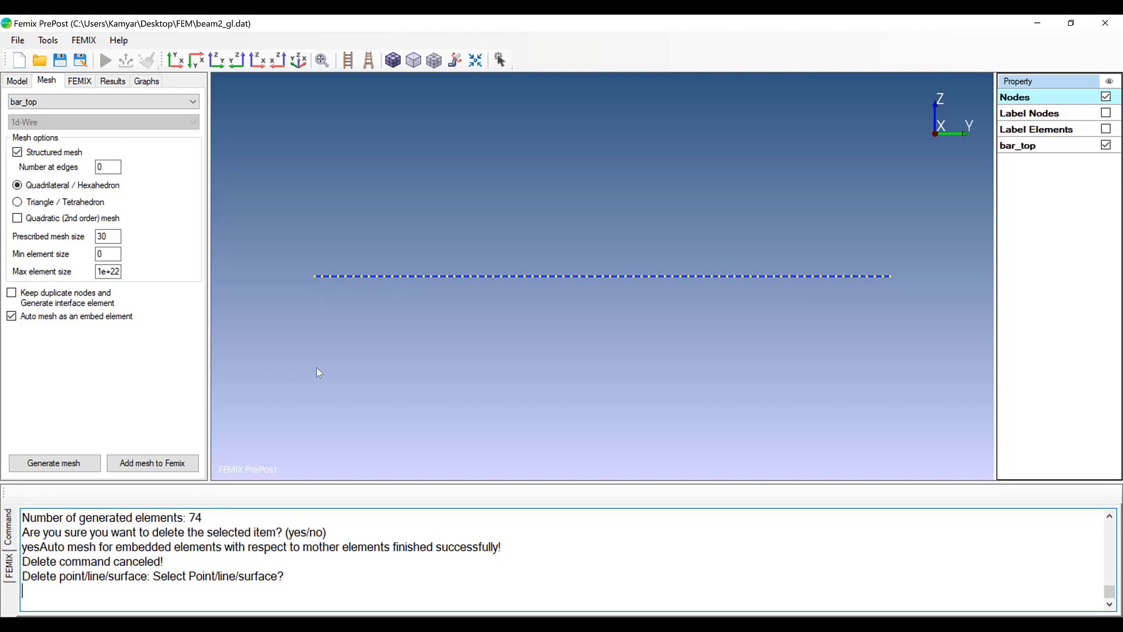
pyautogui.scroll(1, 317, 366)
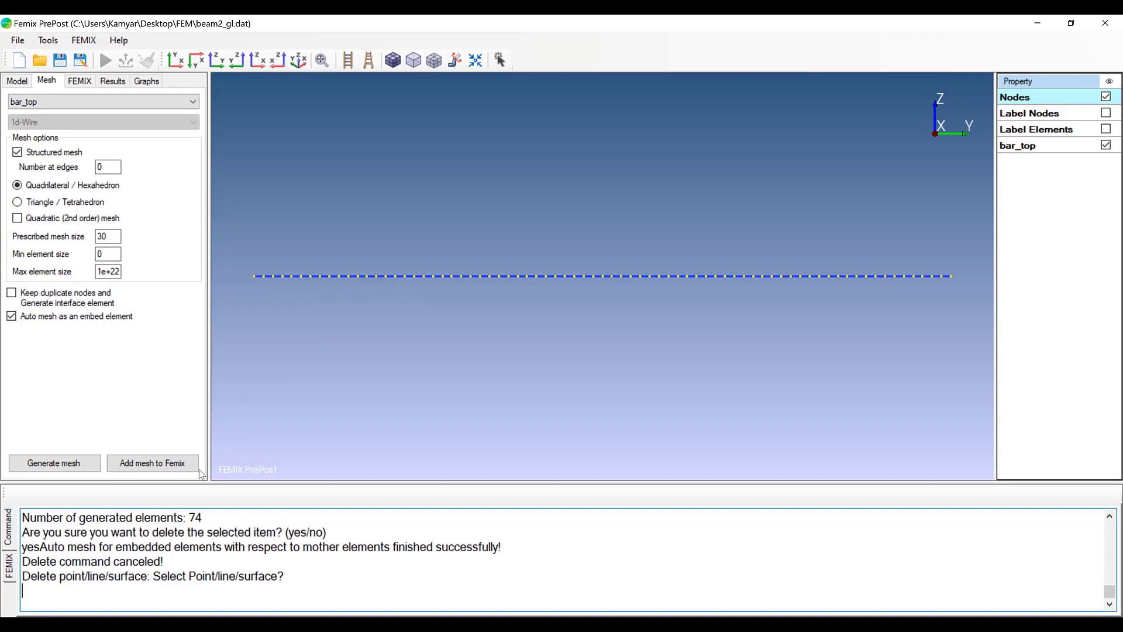
pyautogui.click(154, 461)
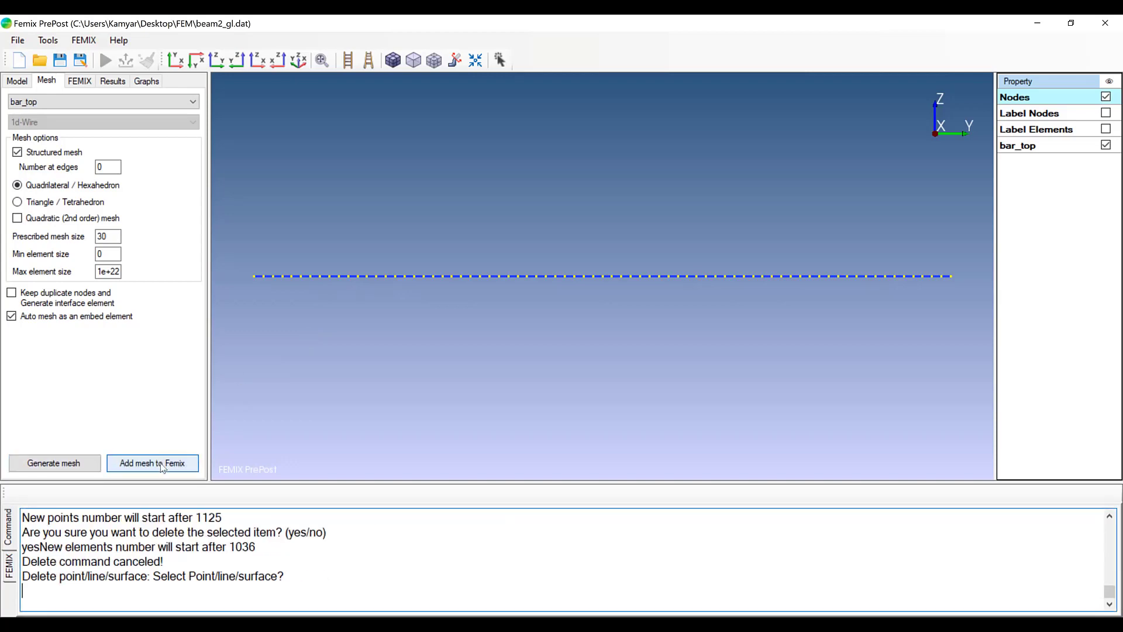
pyautogui.scroll(5, 445, 241)
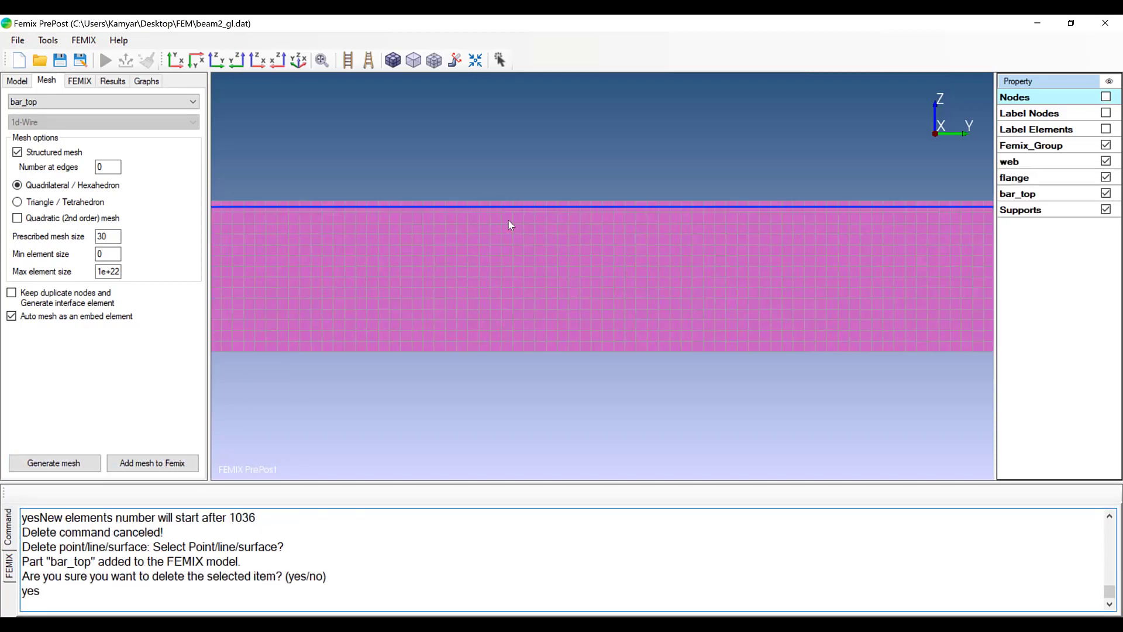
pyautogui.scroll(-3, 541, 178)
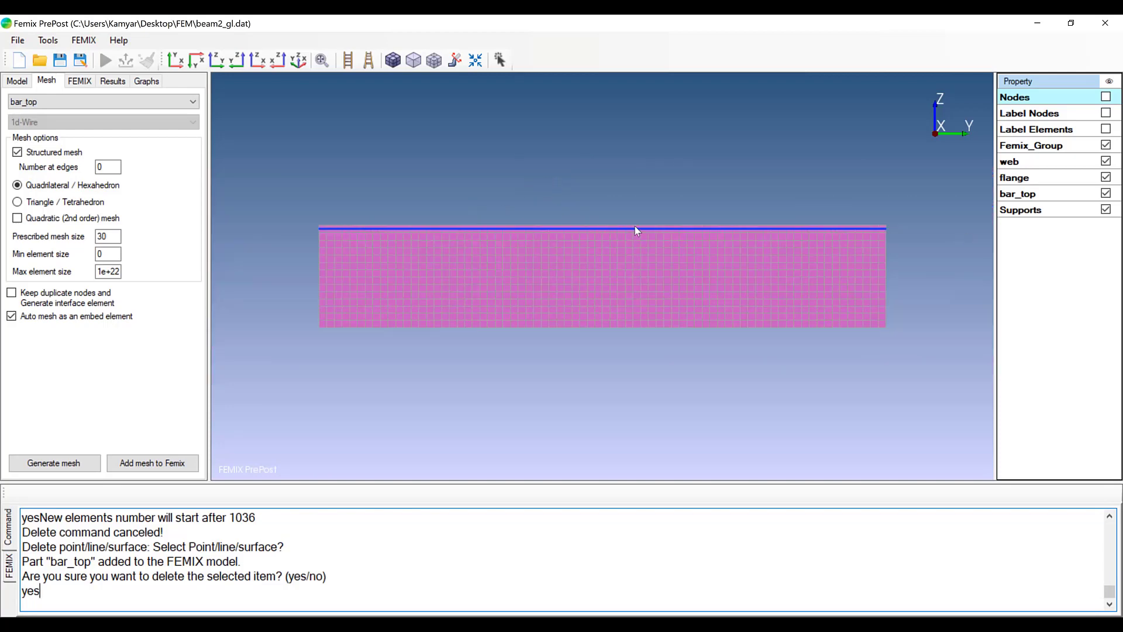
# Step: Show the nodes of the combined model and examine how those of bar_top line up with the flange mesh
pyautogui.click(1106, 97)
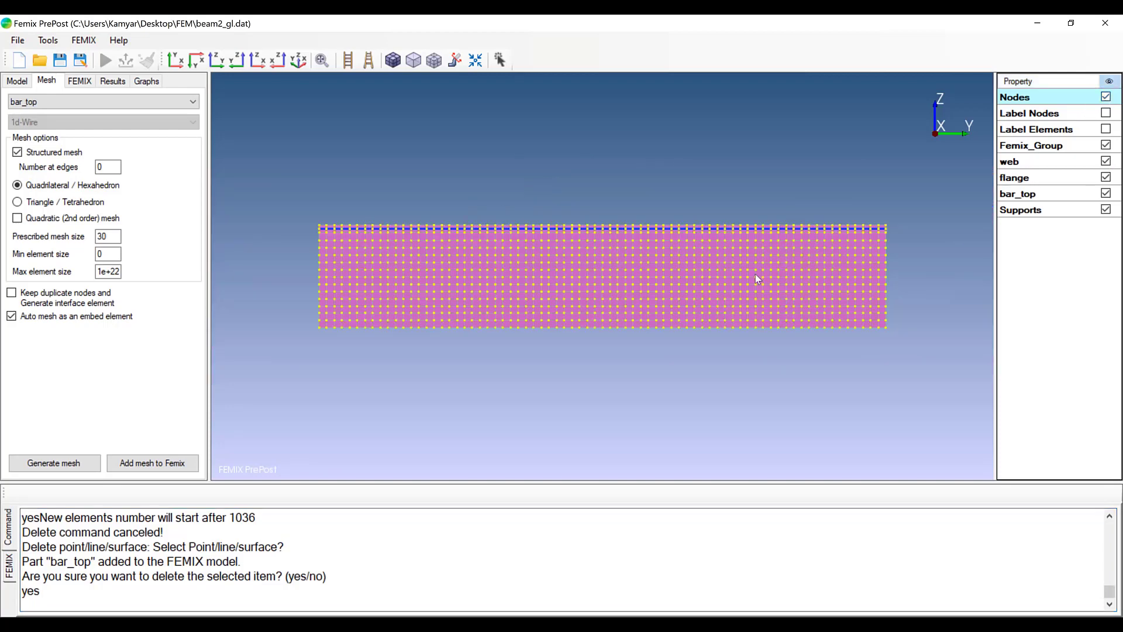
pyautogui.scroll(5, 611, 187)
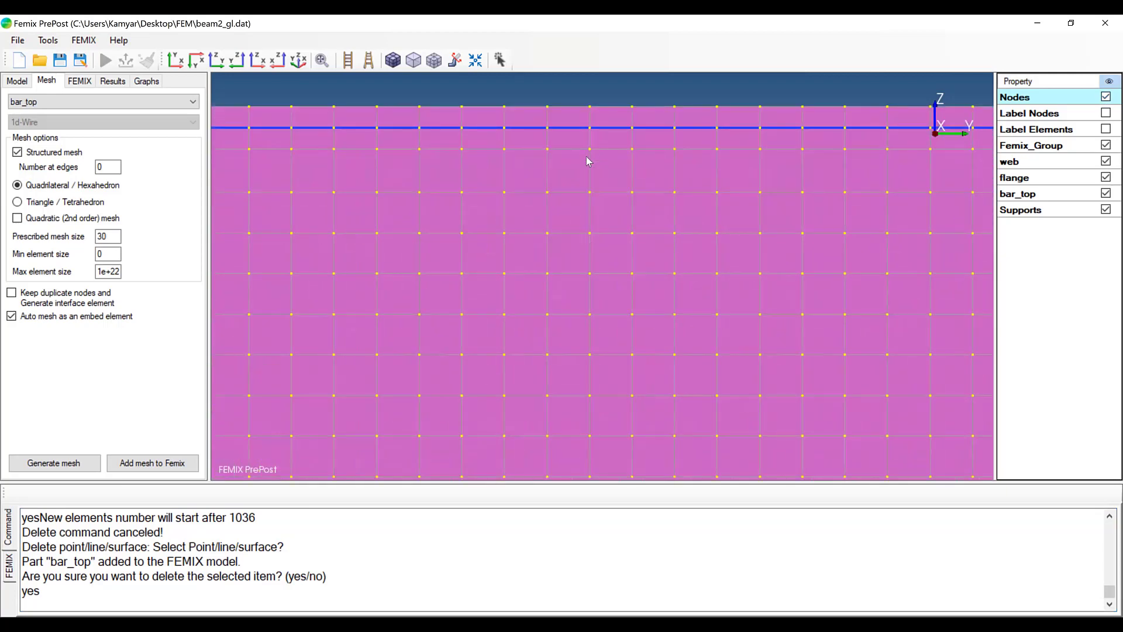
pyautogui.scroll(-1, 550, 285)
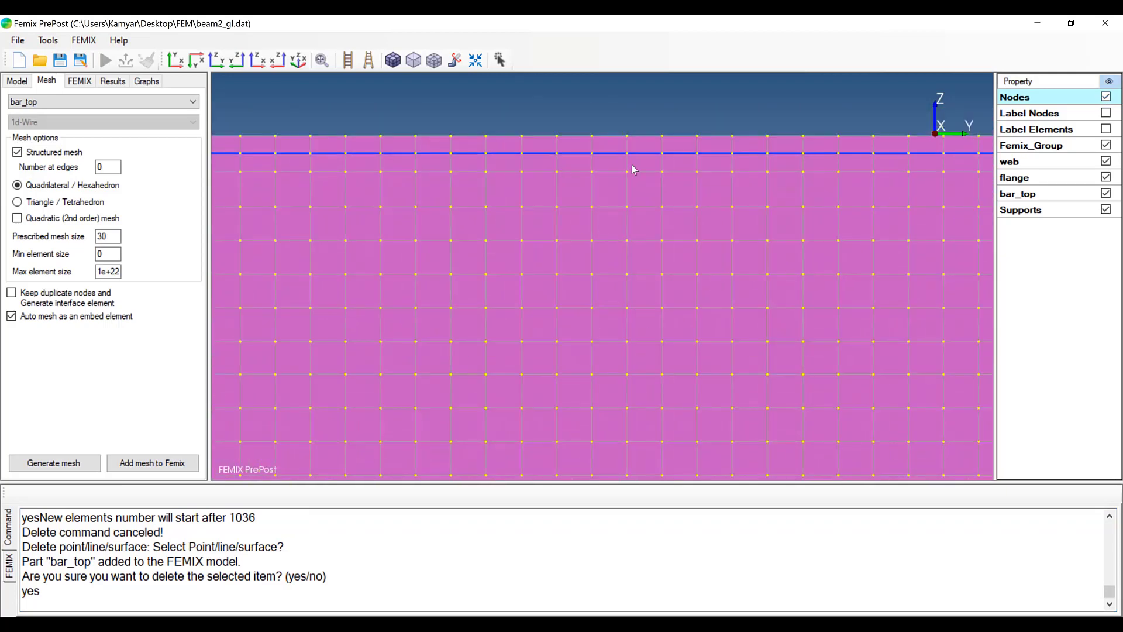
pyautogui.scroll(-2, 629, 170)
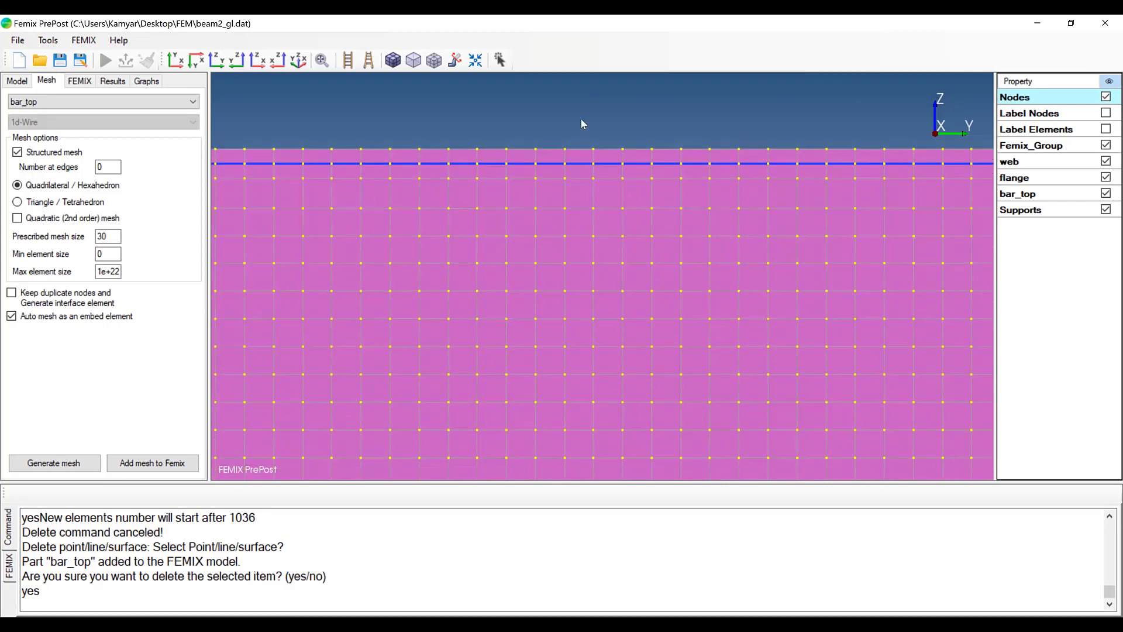
# Step: Generate the mesh of bar_bot automatically as an embedded element and add it to the FEMIX model
pyautogui.scroll(-3, 595, 177)
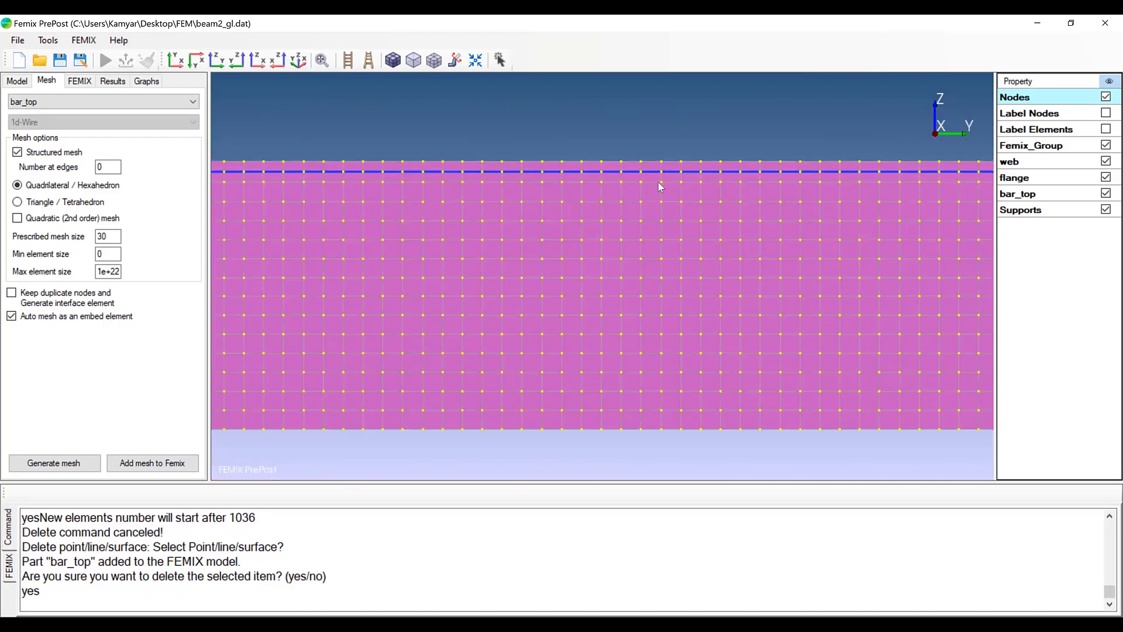
pyautogui.scroll(-3, 661, 186)
pyautogui.scroll(-2, 507, 256)
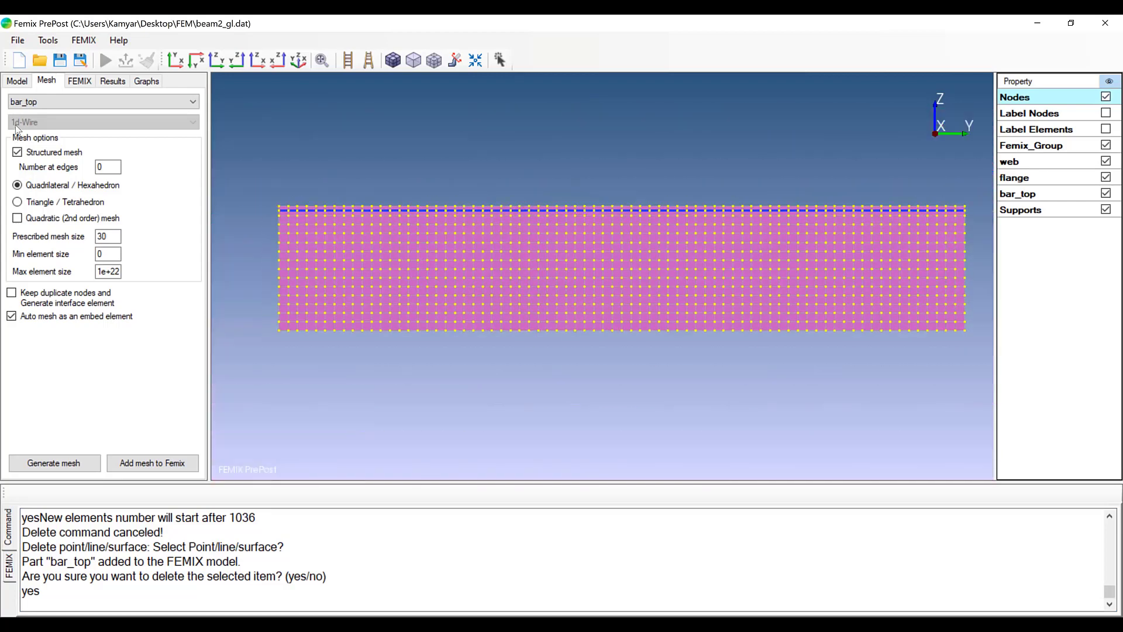
pyautogui.click(87, 102)
pyautogui.click(80, 145)
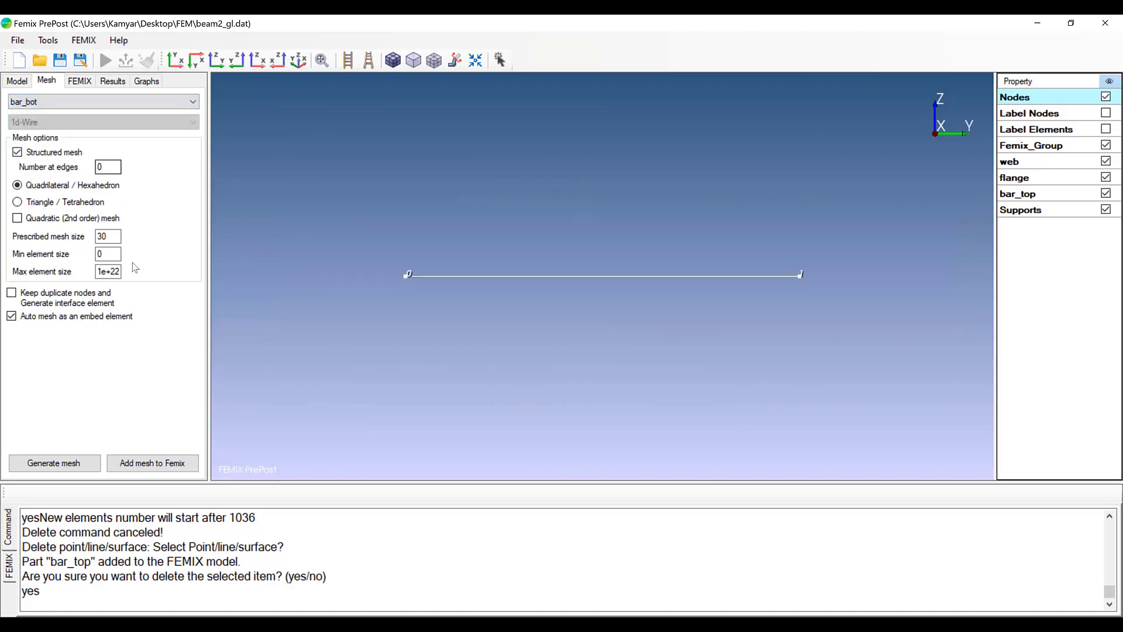
pyautogui.click(55, 463)
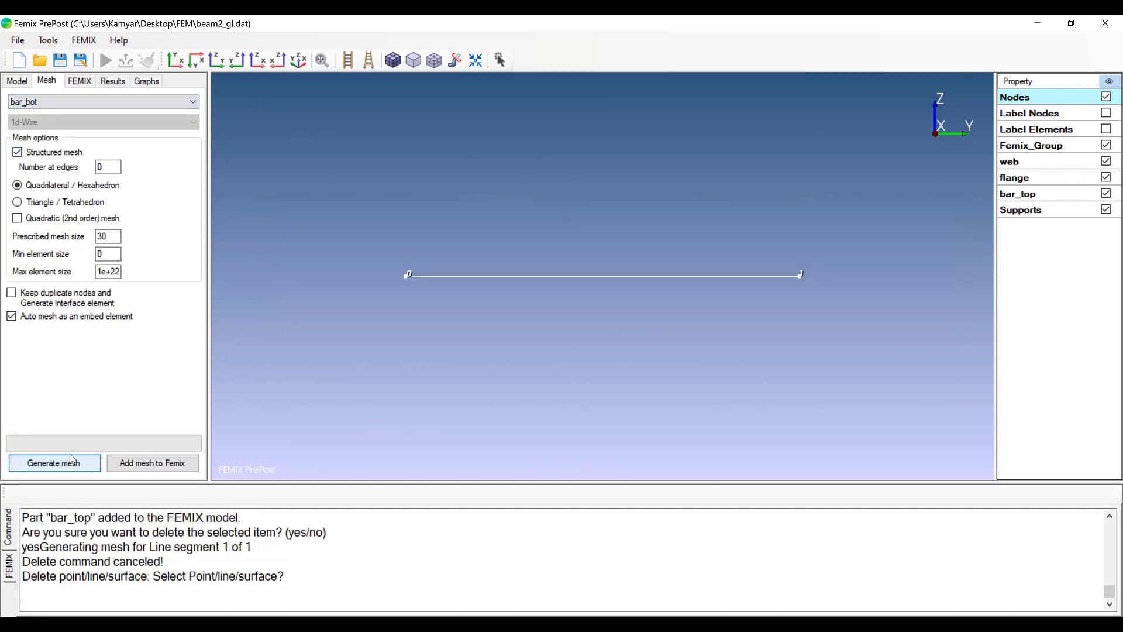
pyautogui.click(153, 464)
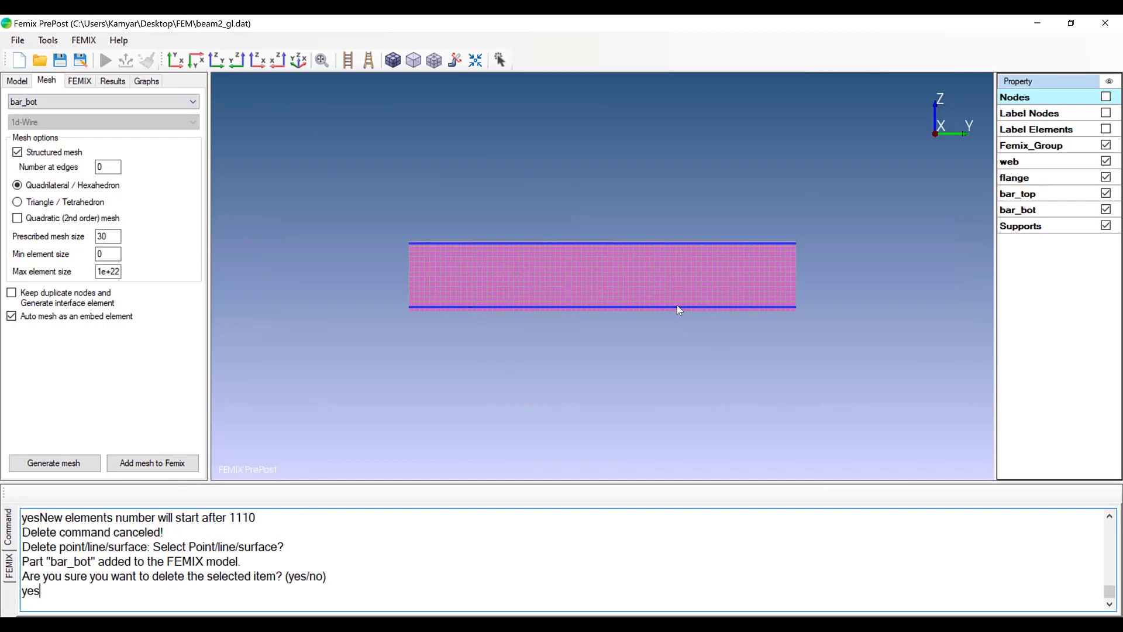
# Step: Generate the mesh of the stirrup part automatically as an embedded element
pyautogui.click(118, 109)
pyautogui.click(82, 153)
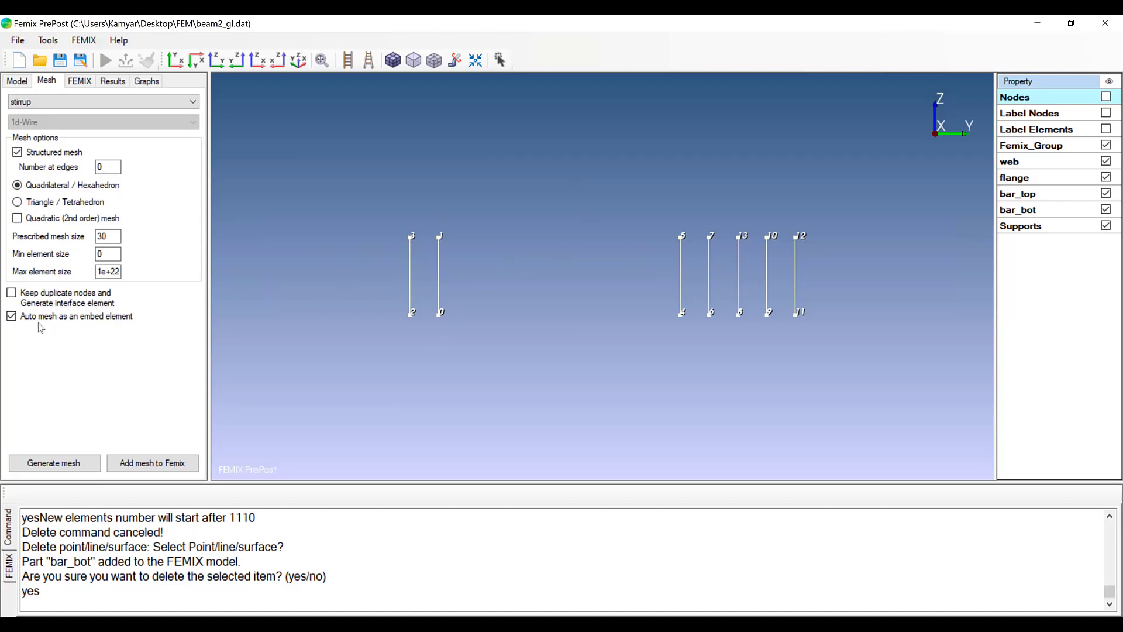
pyautogui.click(69, 464)
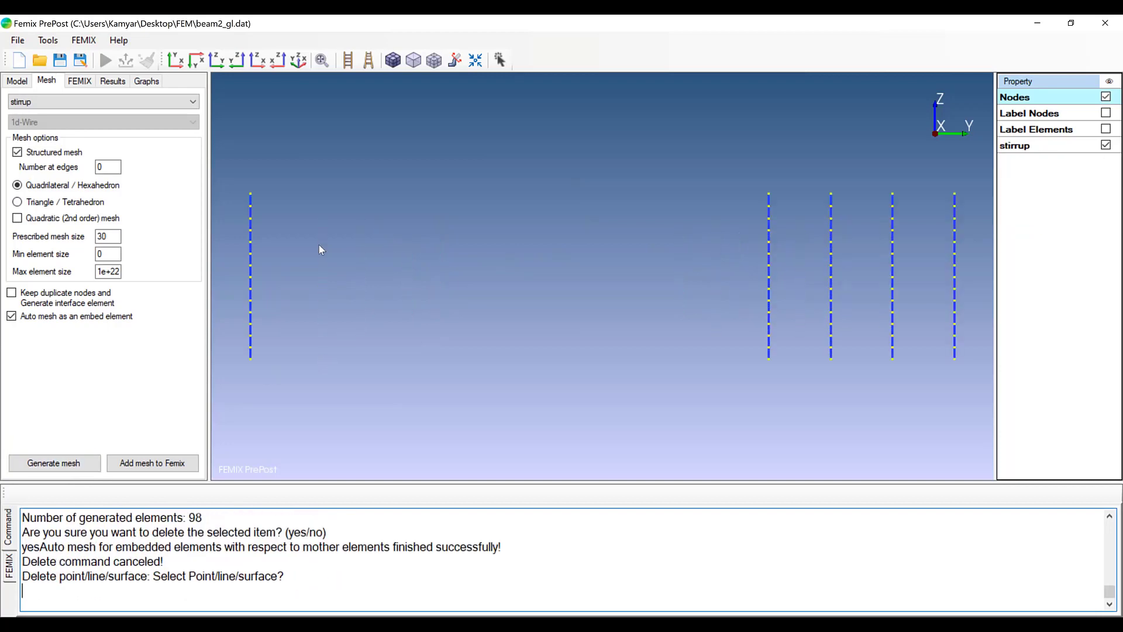
# Step: Inspect the nodes along the vertical stirrup wires and add the stirrup mesh to the FEMIX model
pyautogui.scroll(3, 452, 178)
pyautogui.scroll(-2, 413, 222)
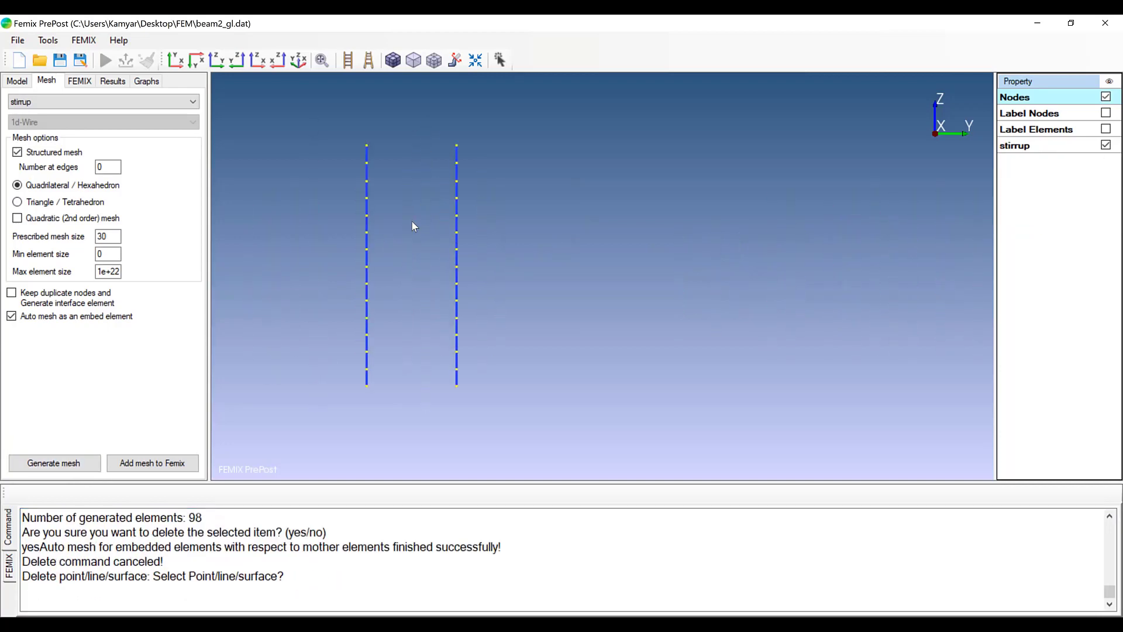
pyautogui.scroll(-2, 296, 402)
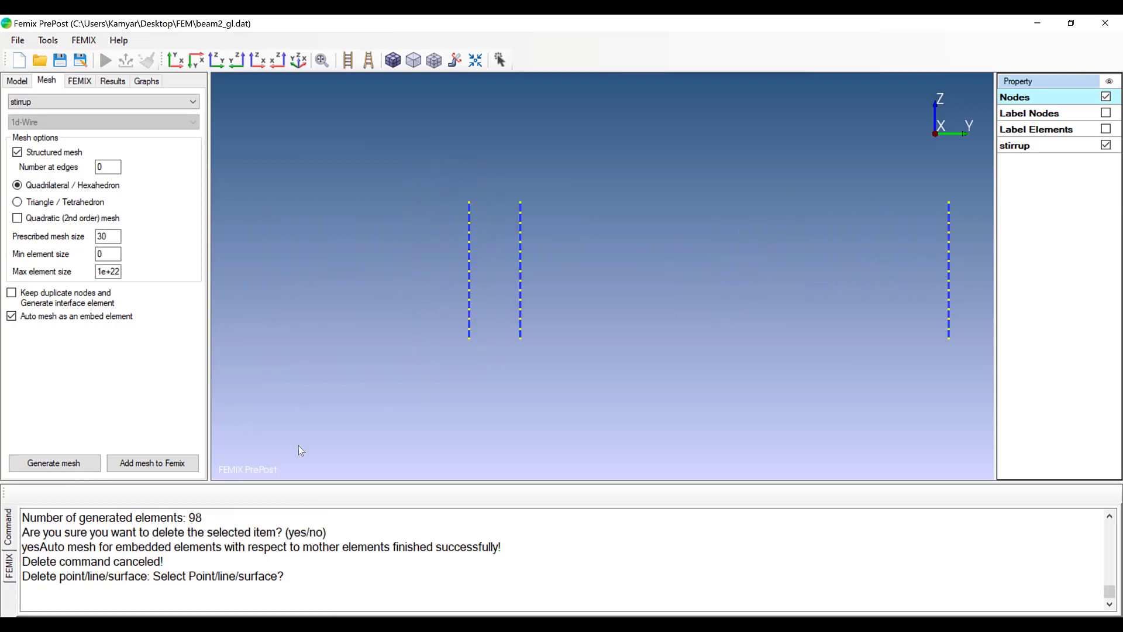
pyautogui.scroll(-2, 394, 345)
pyautogui.moveTo(394, 345); pyautogui.dragTo(282, 360, button='middle')
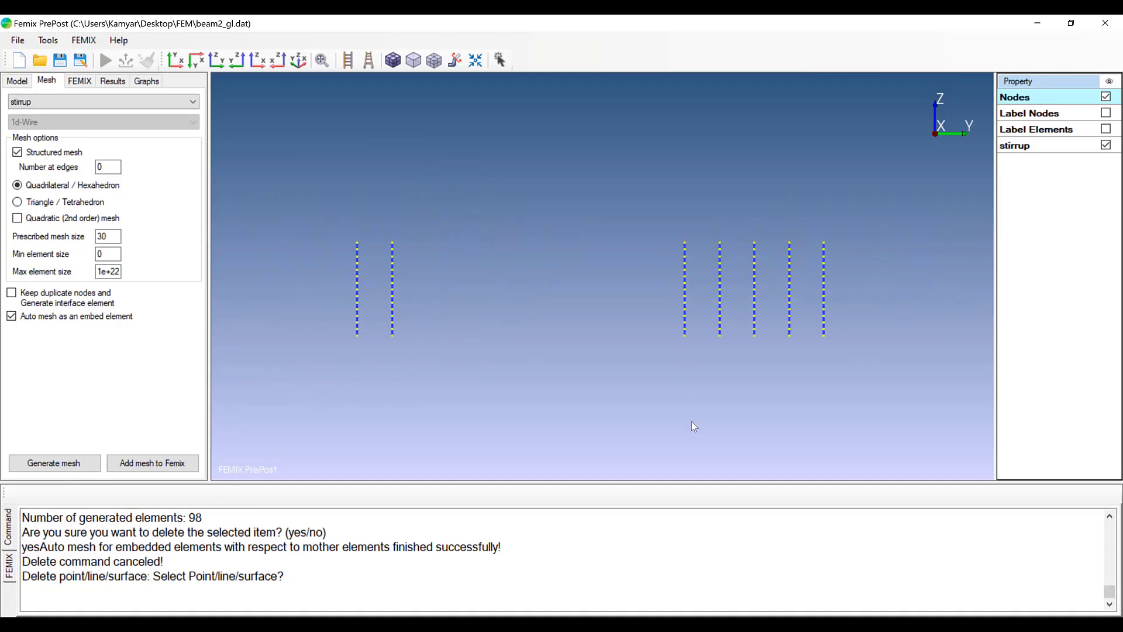
pyautogui.scroll(6, 736, 280)
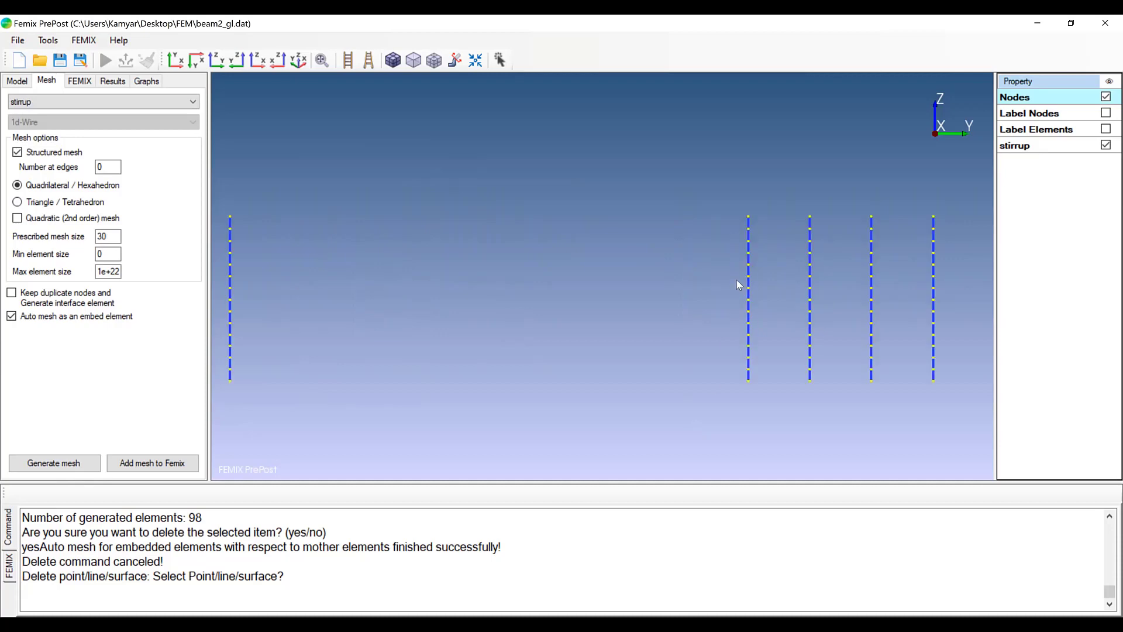
pyautogui.moveTo(784, 184); pyautogui.dragTo(642, 170, button='middle')
pyautogui.scroll(2, 747, 129)
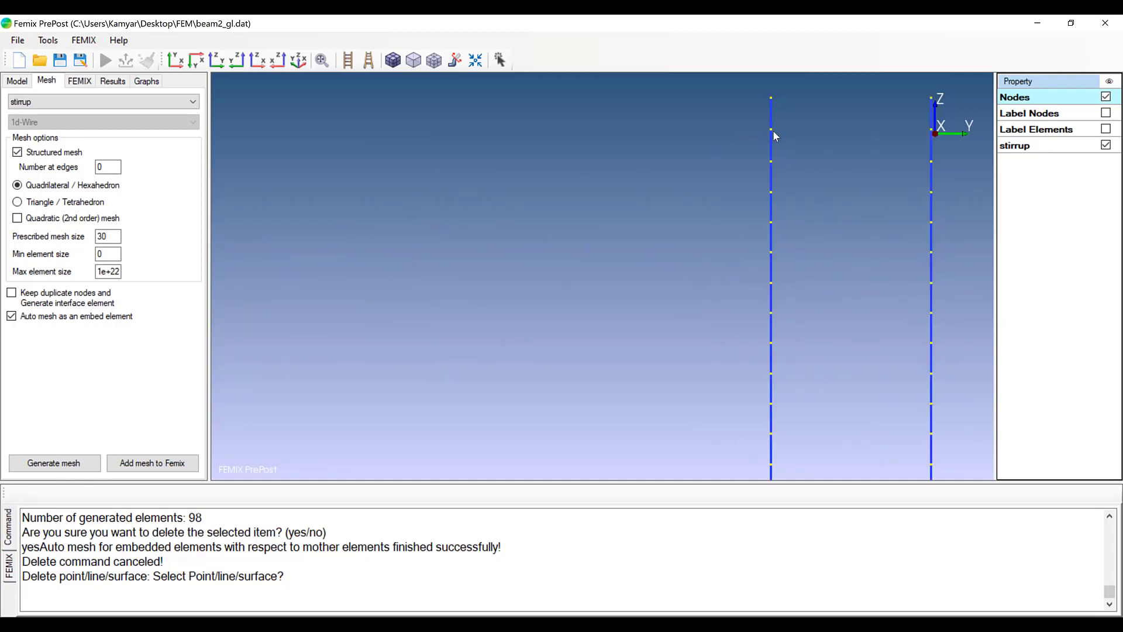
pyautogui.scroll(-8, 777, 223)
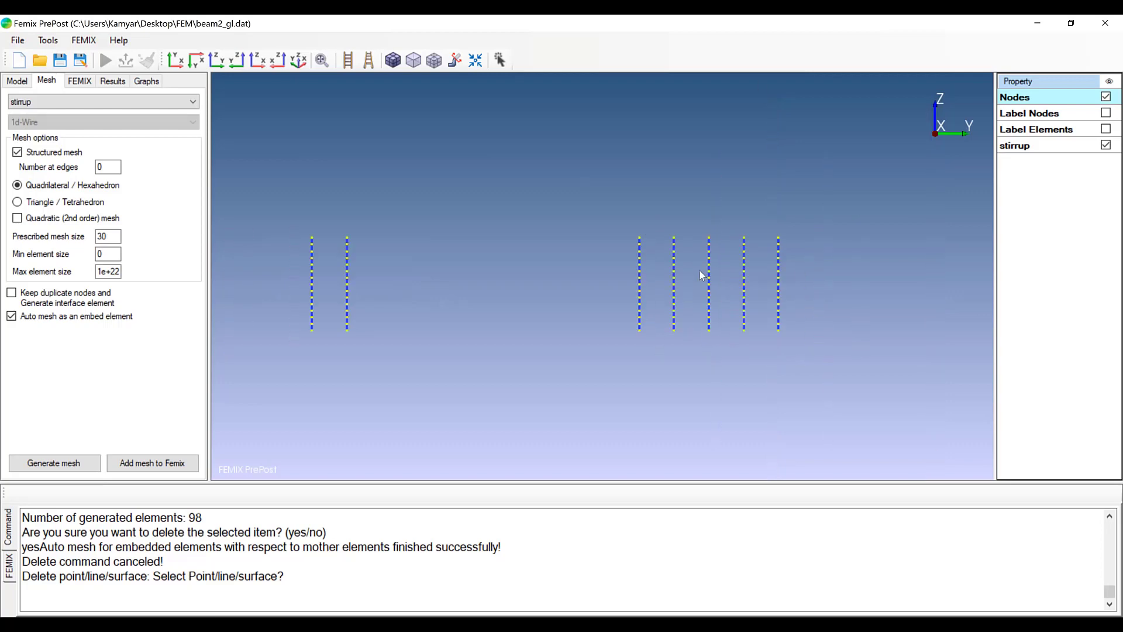
pyautogui.click(152, 463)
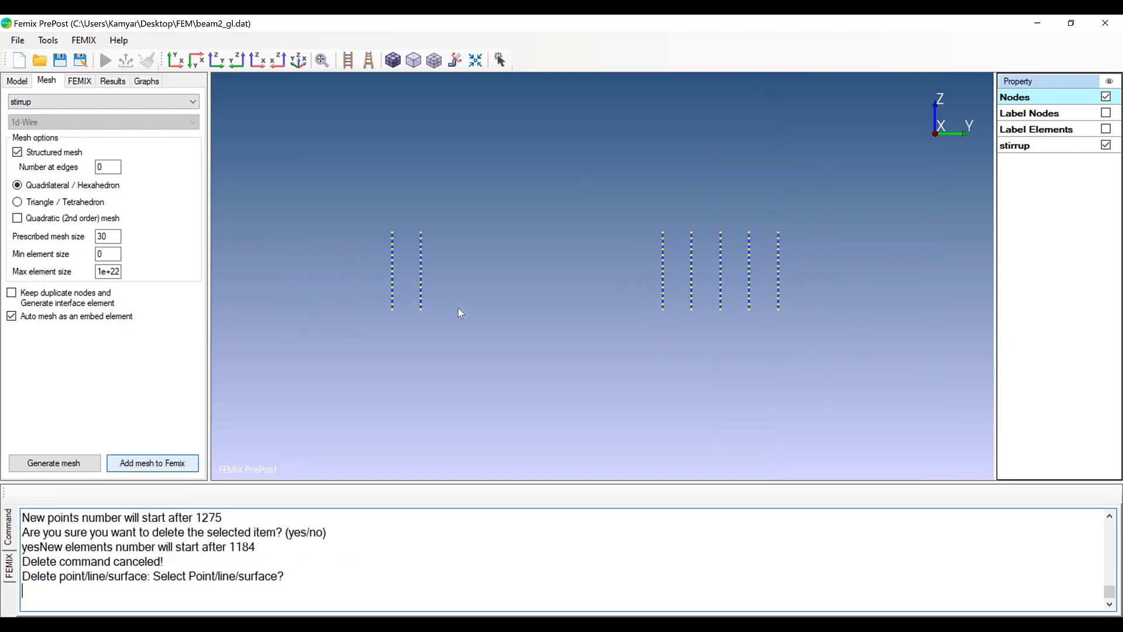
# Step: Generate the mesh of the inclined stirrup_z wires automatically as an embedded element
pyautogui.click(68, 104)
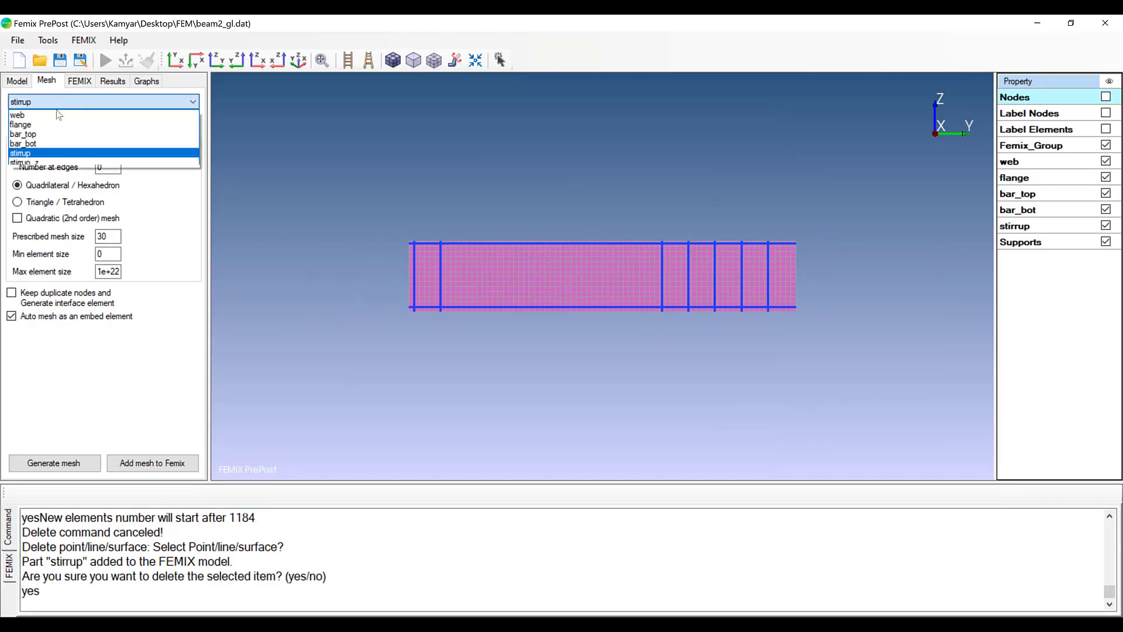
pyautogui.click(56, 163)
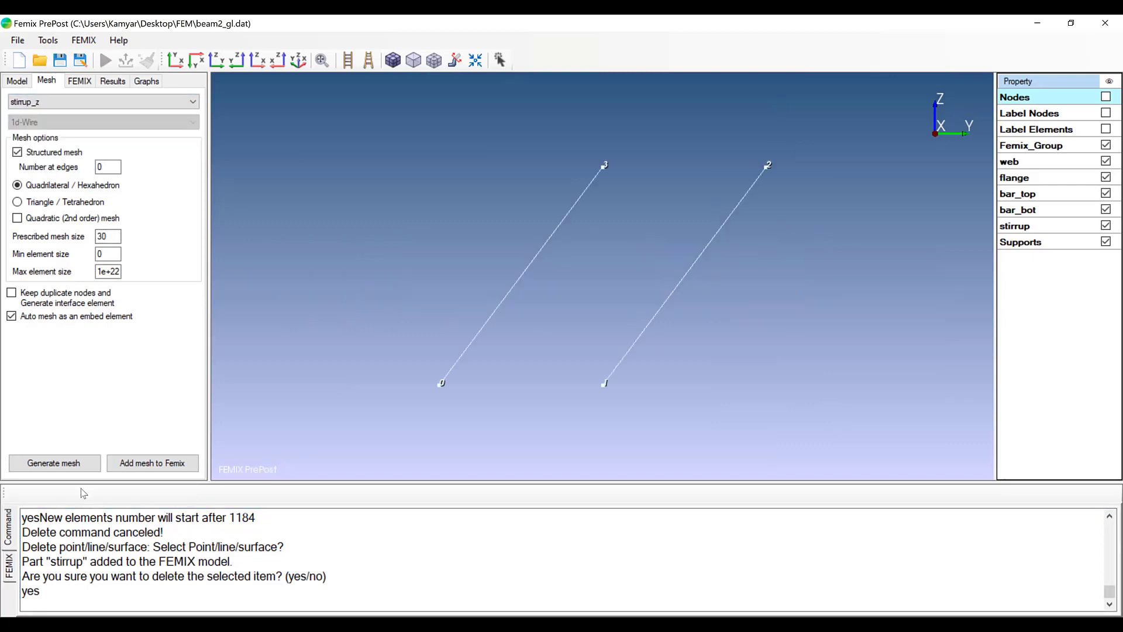
pyautogui.click(54, 462)
pyautogui.scroll(5, 602, 187)
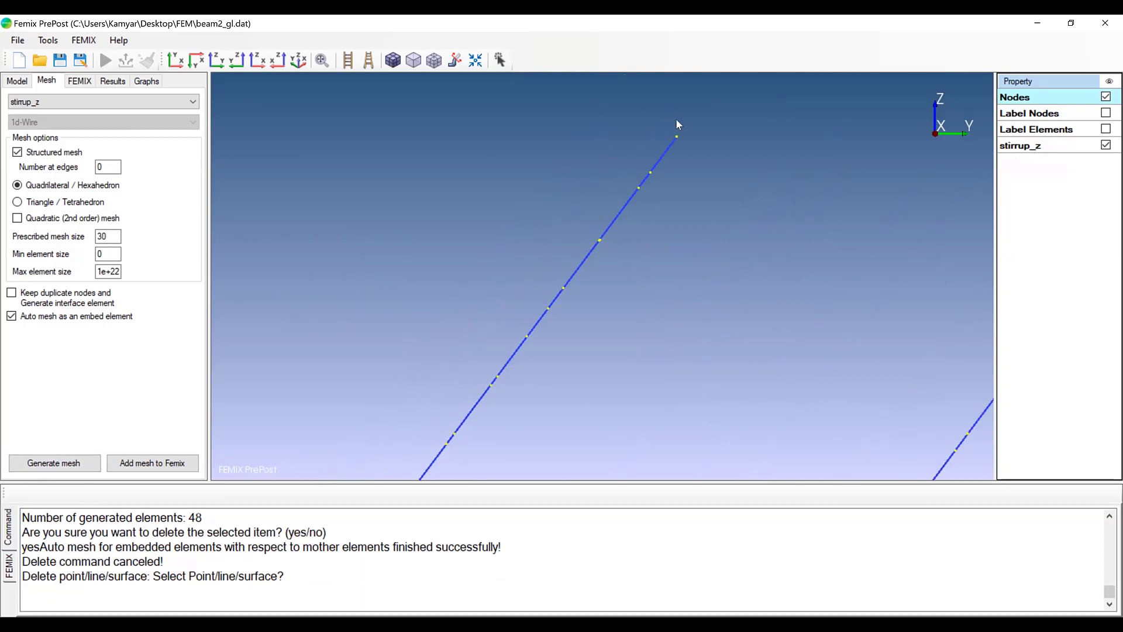
# Step: Examine the numbered nodes along the stirrup_z wires and add the stirrup_z mesh to the FEMIX model
pyautogui.click(1105, 113)
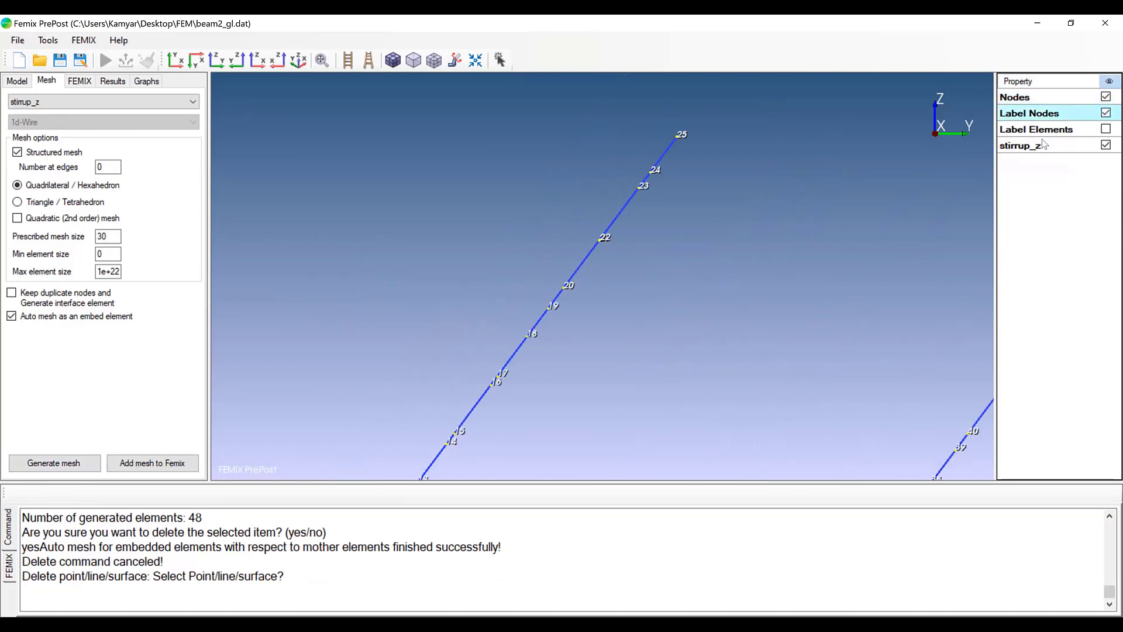
pyautogui.scroll(1, 690, 122)
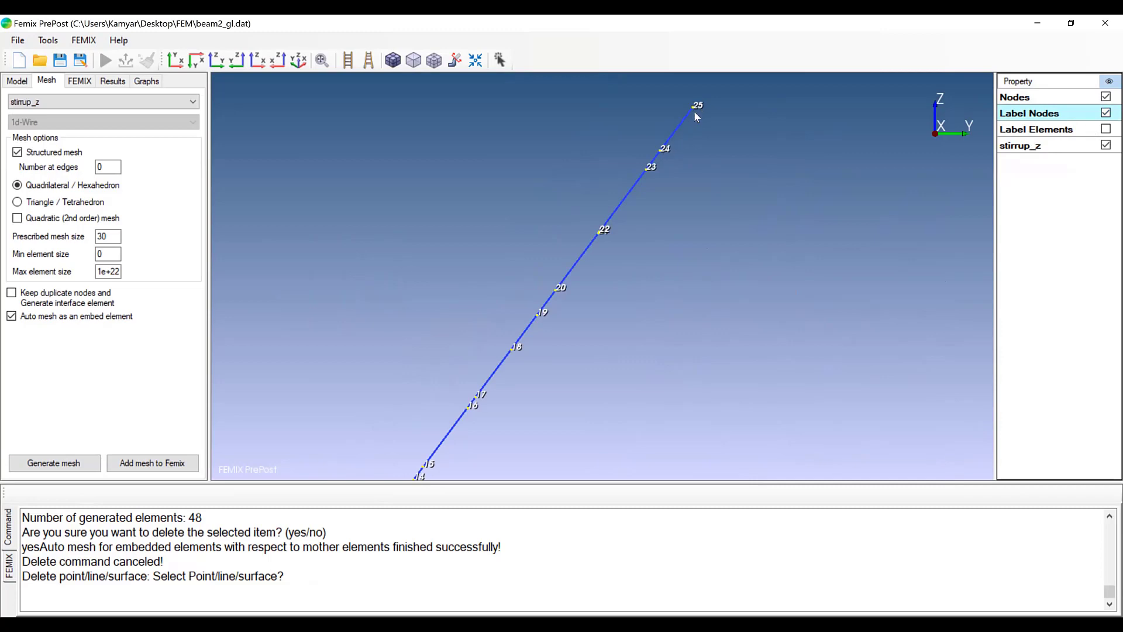
pyautogui.scroll(-2, 671, 147)
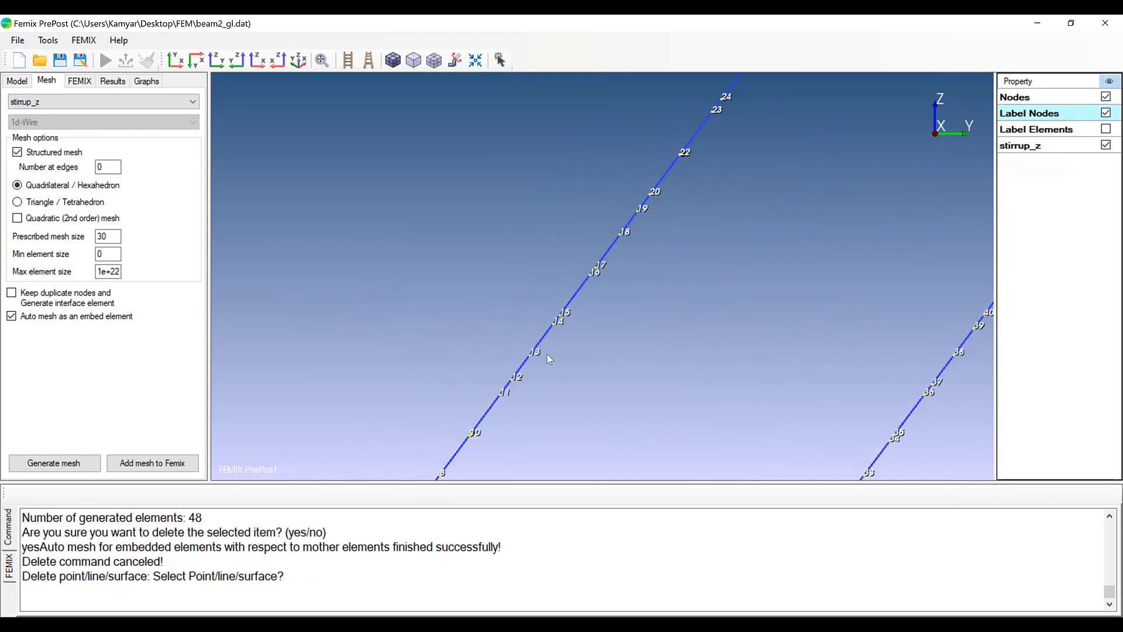
pyautogui.scroll(3, 559, 273)
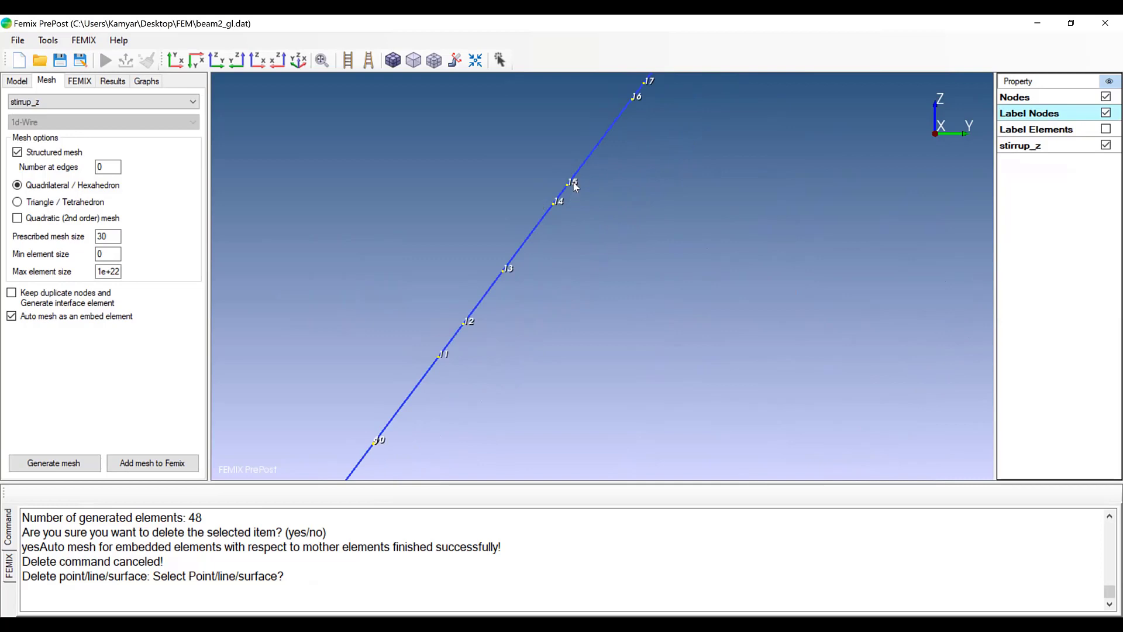
pyautogui.scroll(-5, 543, 240)
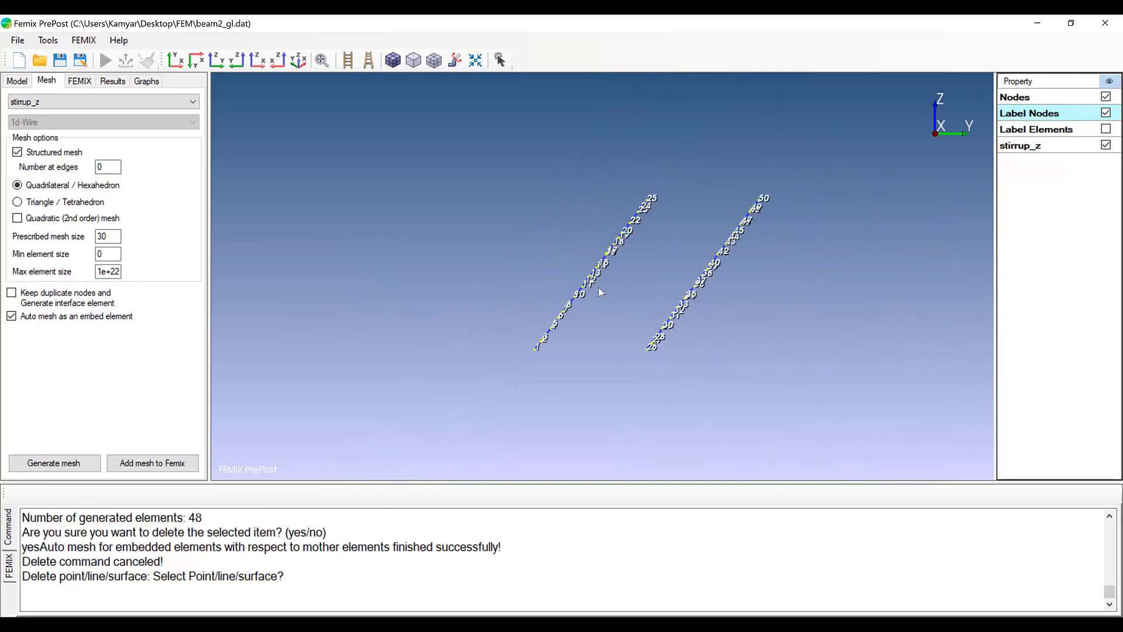
pyautogui.scroll(1, 598, 286)
pyautogui.click(1105, 113)
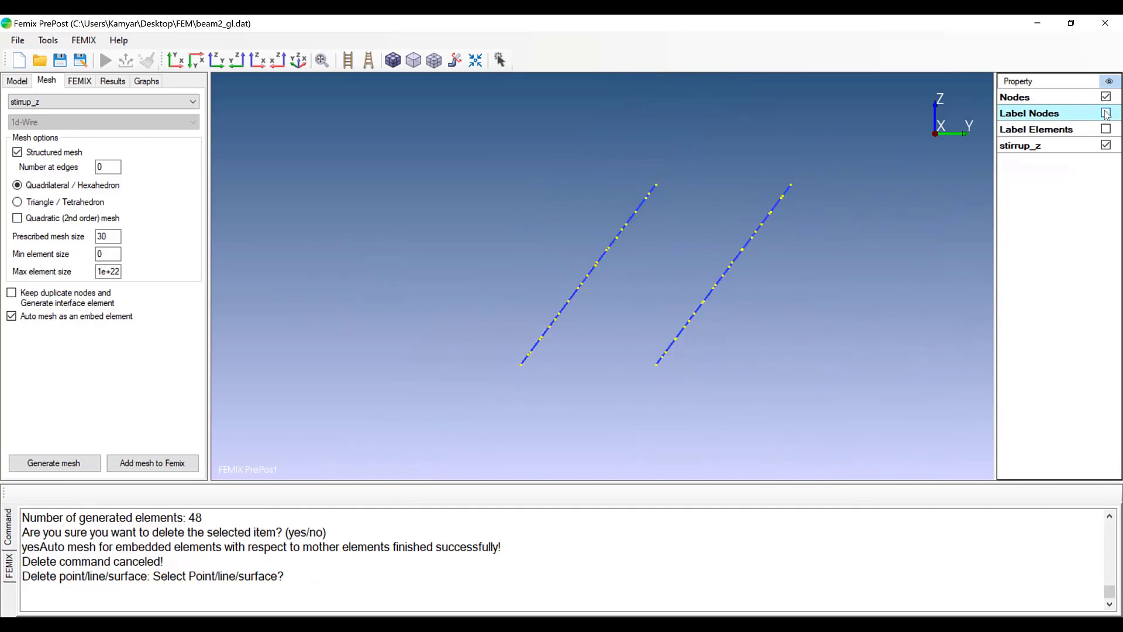
pyautogui.click(158, 466)
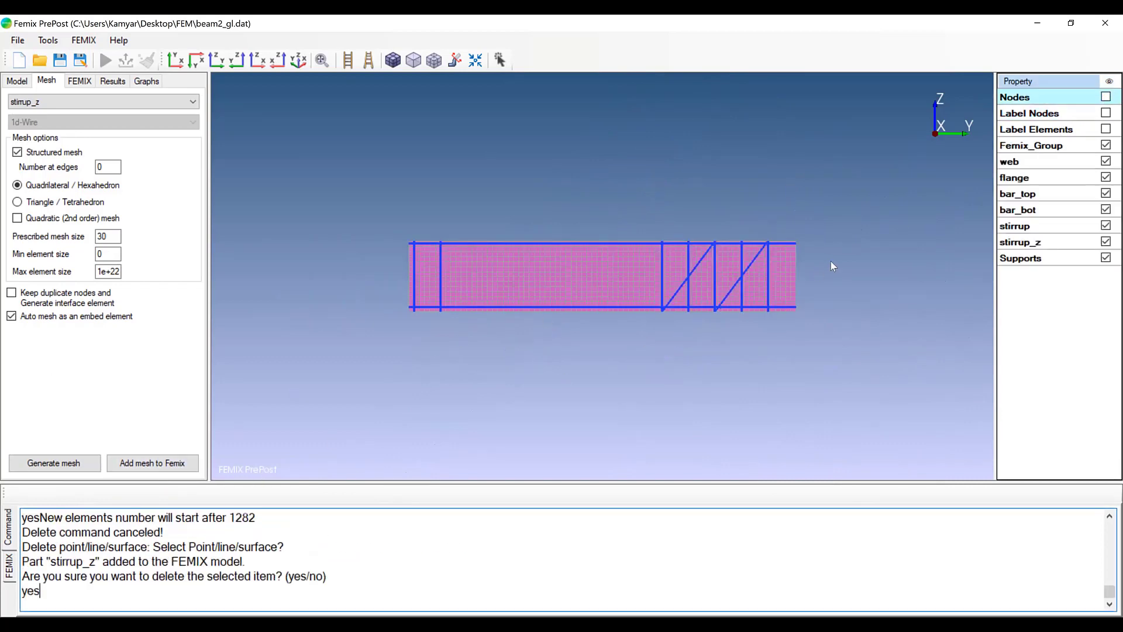
# Step: Show the nodes of the combined model temporarily and examine where the inclined stirrups cross the shell mesh lines
pyautogui.scroll(3, 760, 222)
pyautogui.scroll(4, 401, 236)
pyautogui.moveTo(725, 217); pyautogui.dragTo(586, 254, button='middle')
pyautogui.click(1105, 98)
pyautogui.click(1105, 97)
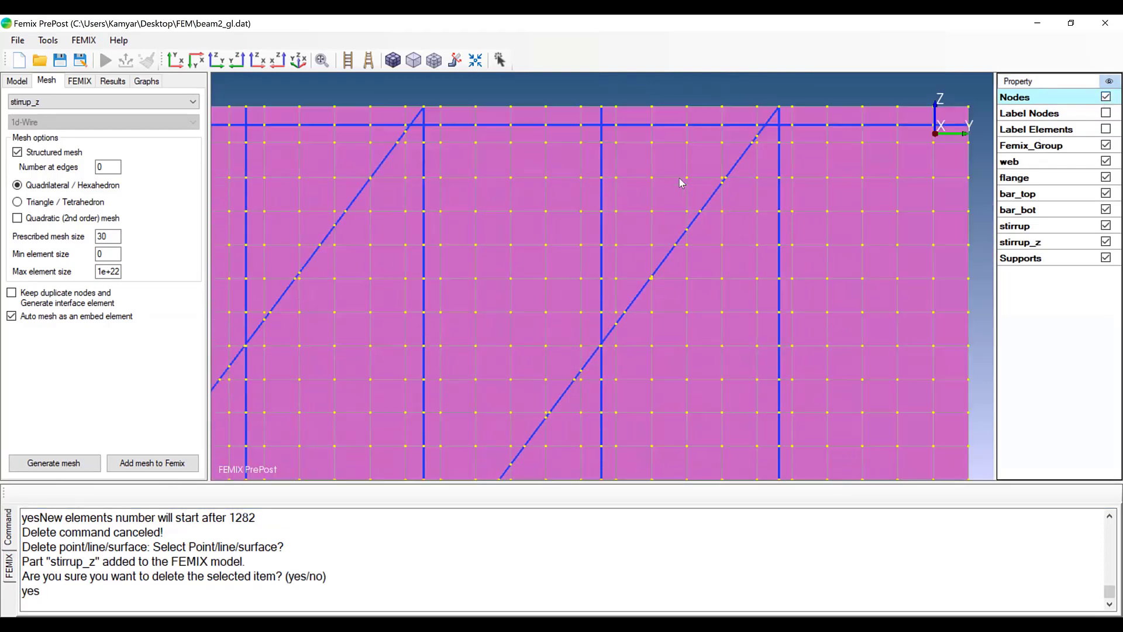
pyautogui.scroll(5, 707, 197)
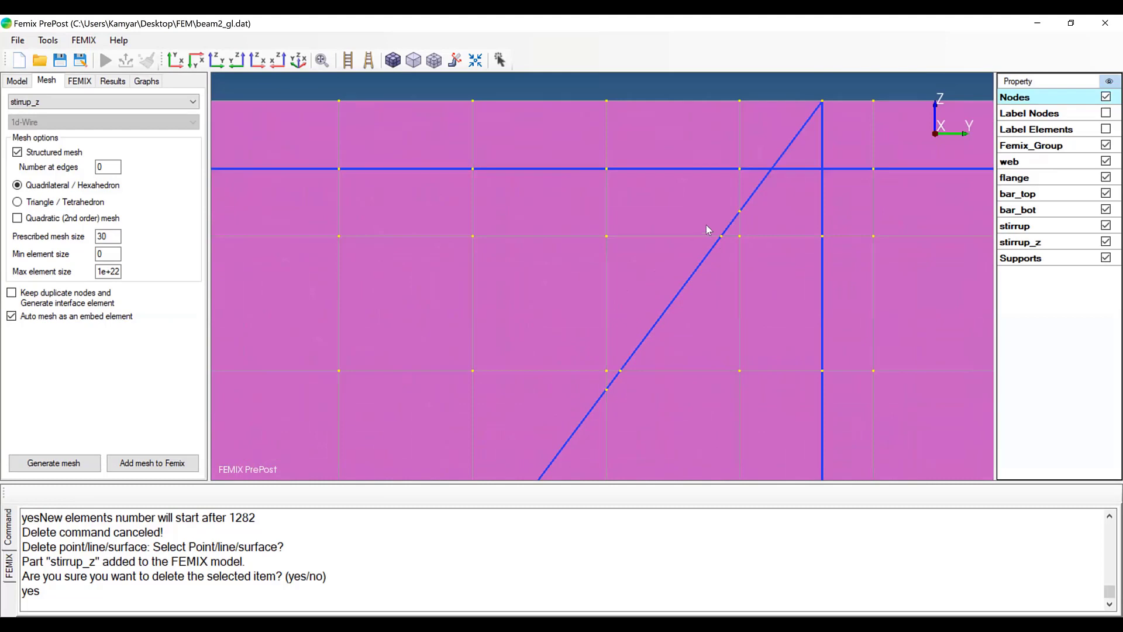
pyautogui.moveTo(706, 226); pyautogui.dragTo(672, 244, button='middle')
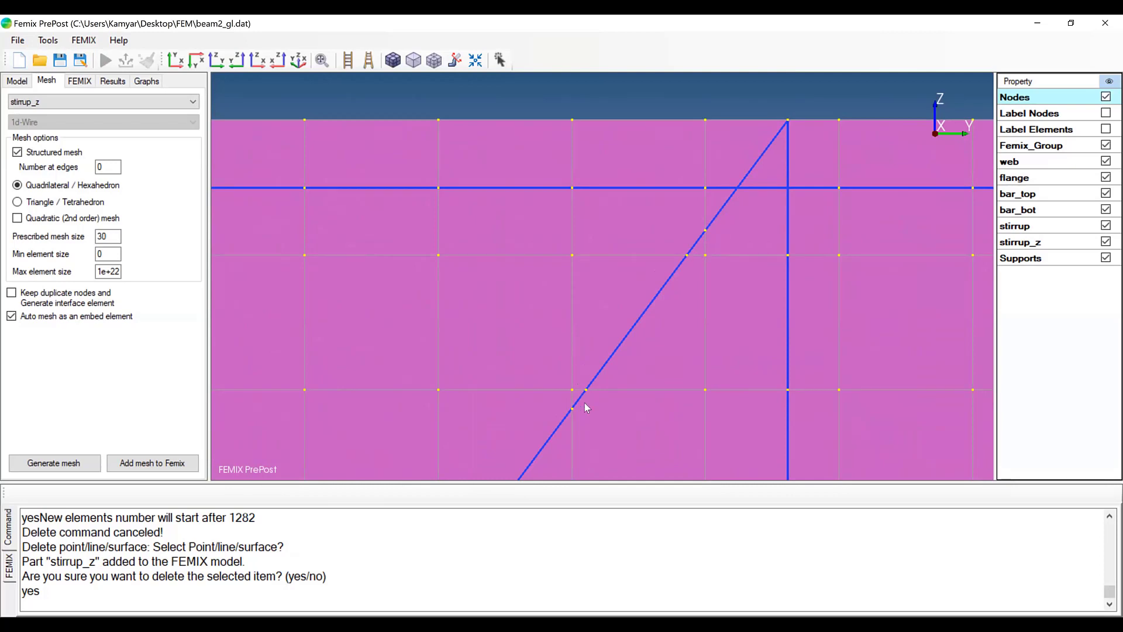
pyautogui.moveTo(537, 421); pyautogui.dragTo(579, 296, button='middle')
pyautogui.scroll(-5, 579, 234)
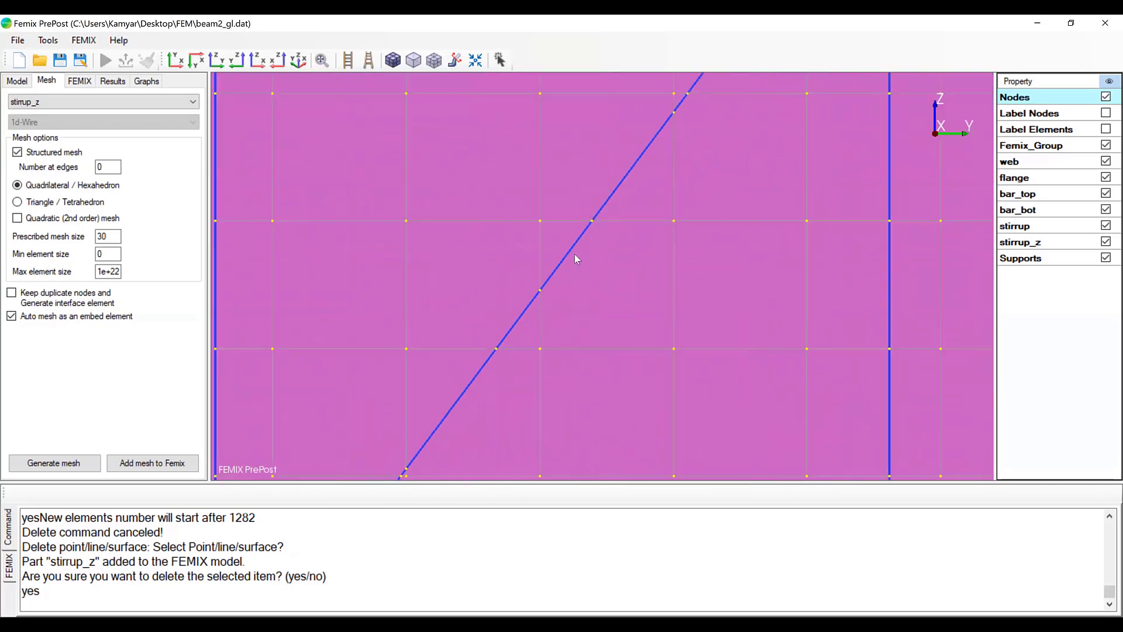
pyautogui.moveTo(732, 274); pyautogui.dragTo(840, 262, button='middle')
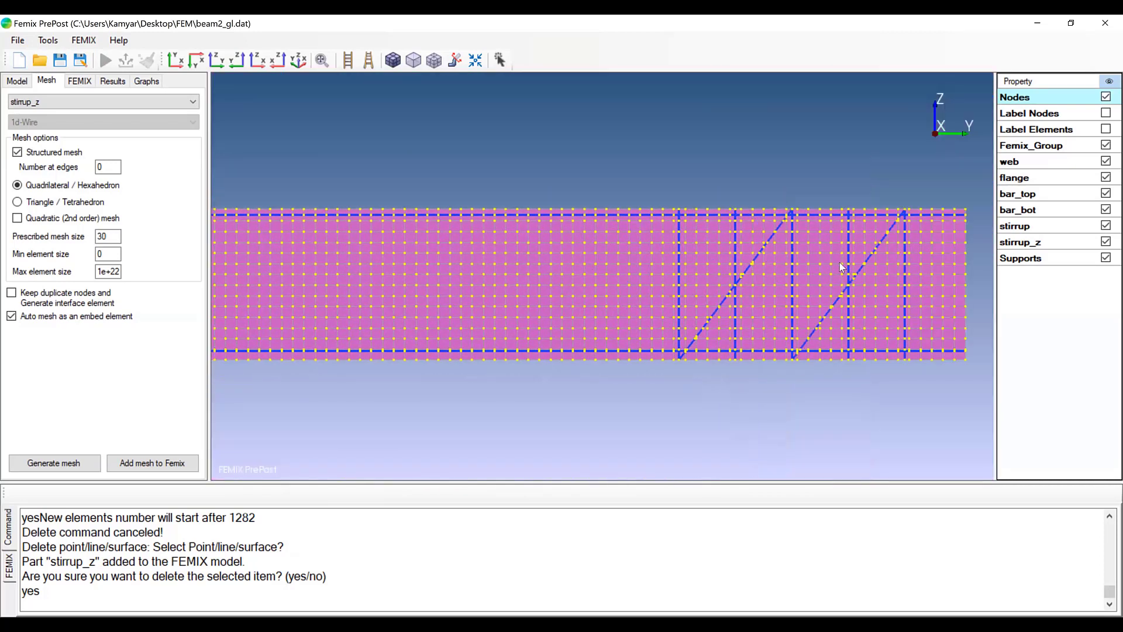
pyautogui.scroll(-2, 699, 290)
pyautogui.moveTo(699, 290); pyautogui.dragTo(714, 271, button='middle')
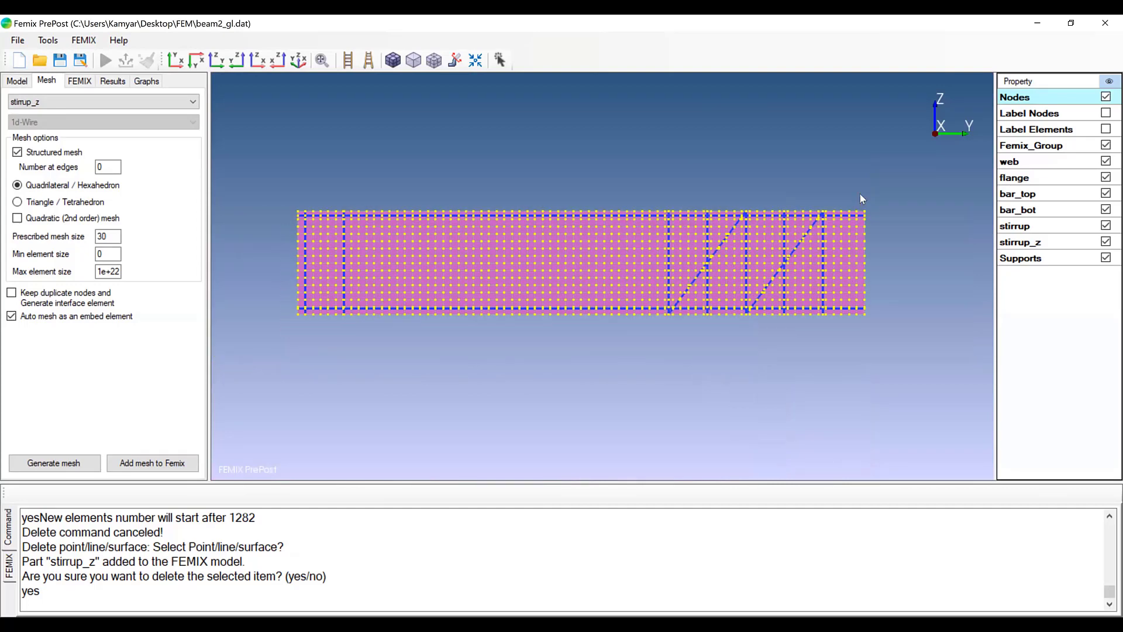
pyautogui.click(1105, 97)
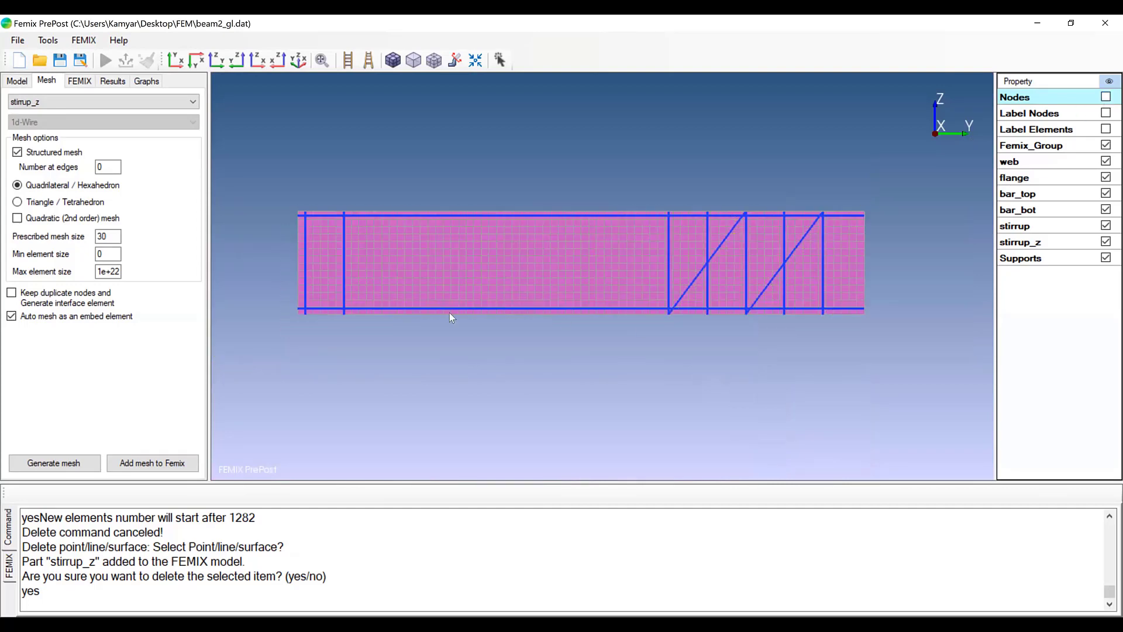
# Step: Open the main parameters of the FEMIX data file, title the model beam and make the problem materially nonlinear
pyautogui.click(78, 86)
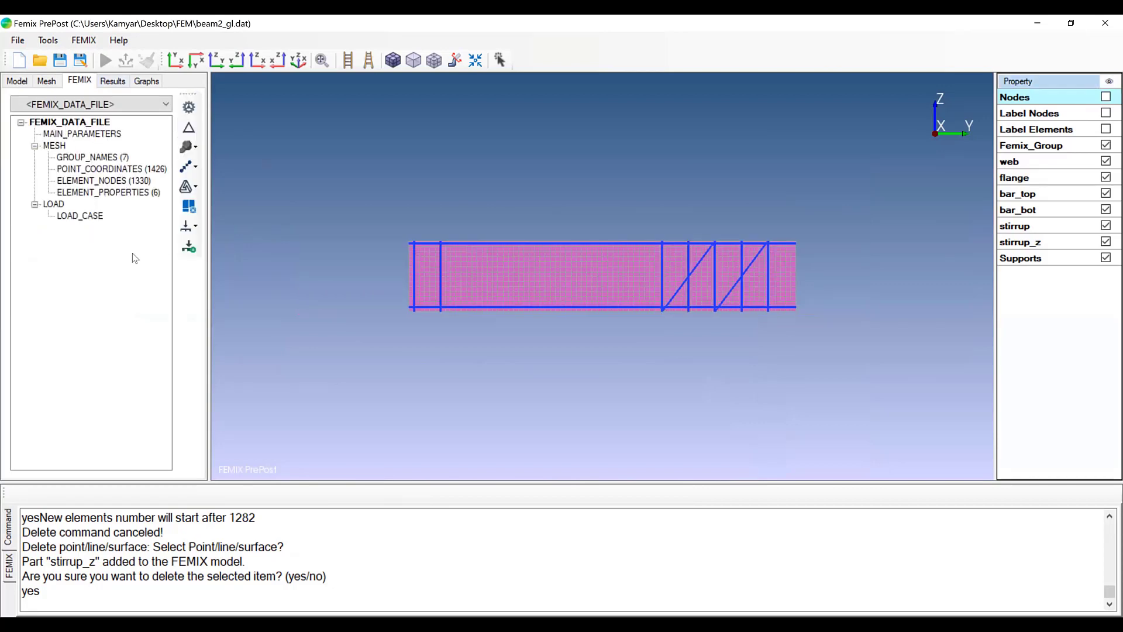
pyautogui.click(121, 106)
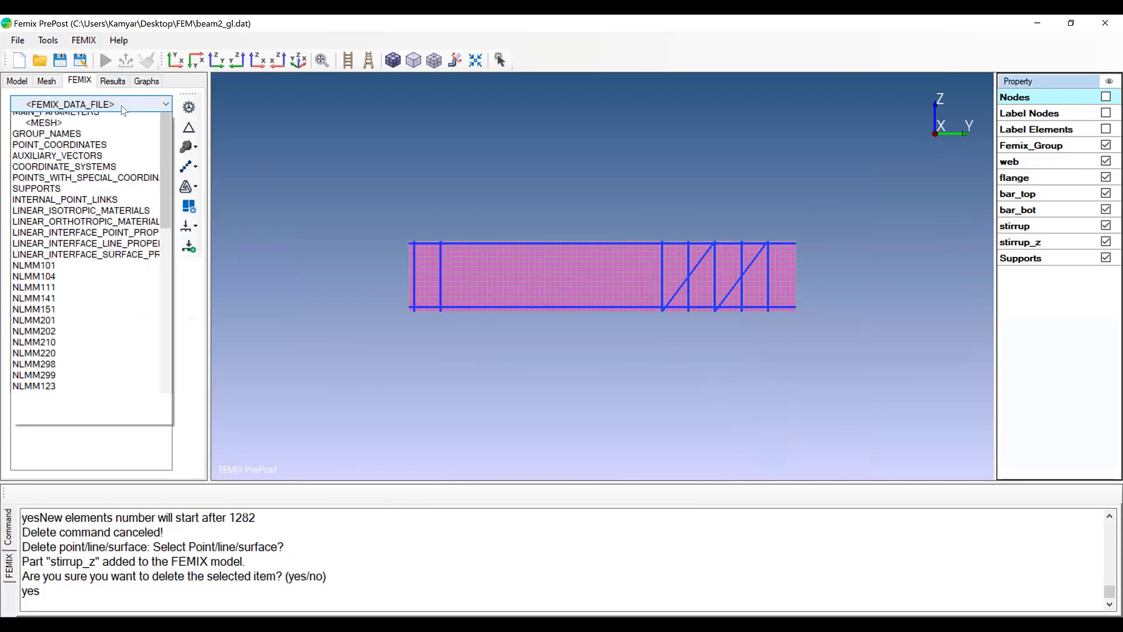
pyautogui.click(74, 130)
pyautogui.click(76, 135)
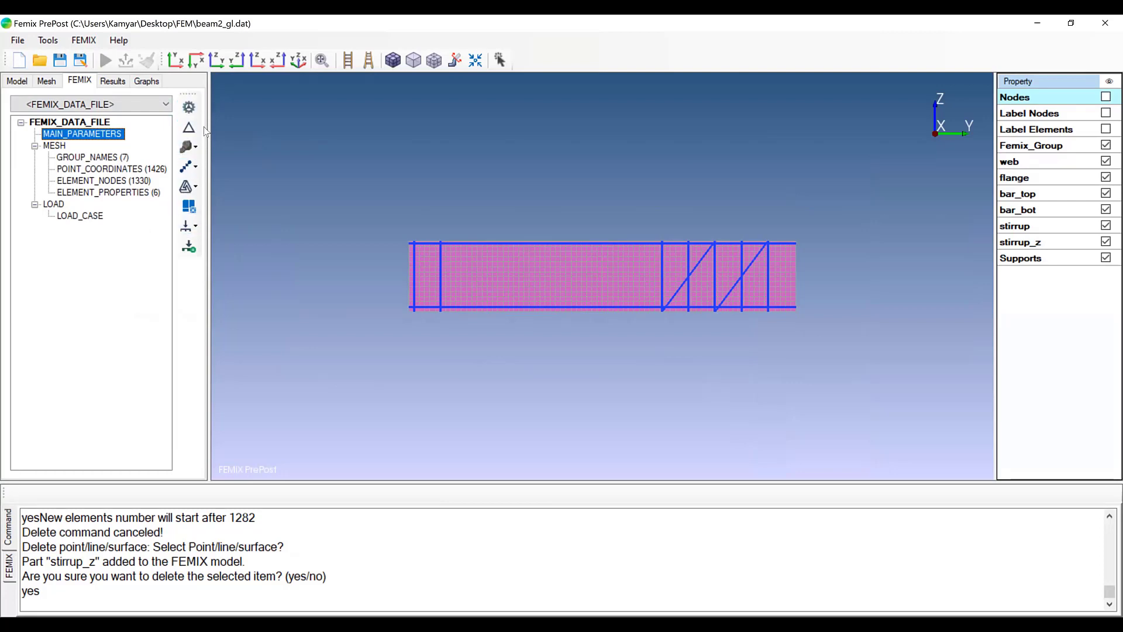
pyautogui.click(112, 104)
pyautogui.click(112, 105)
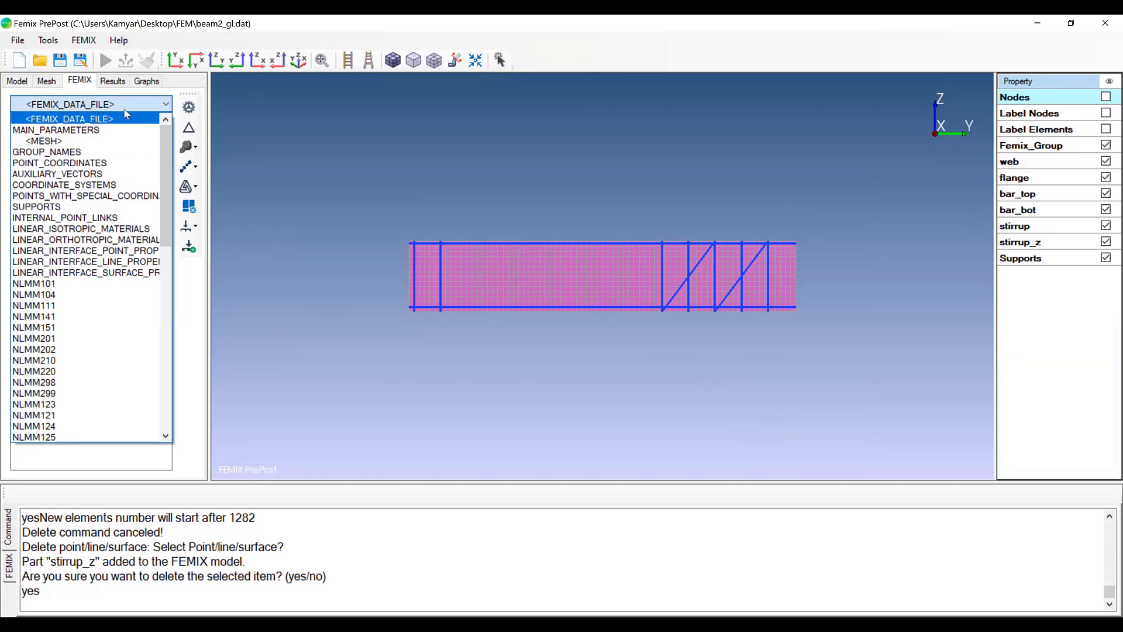
pyautogui.click(34, 130)
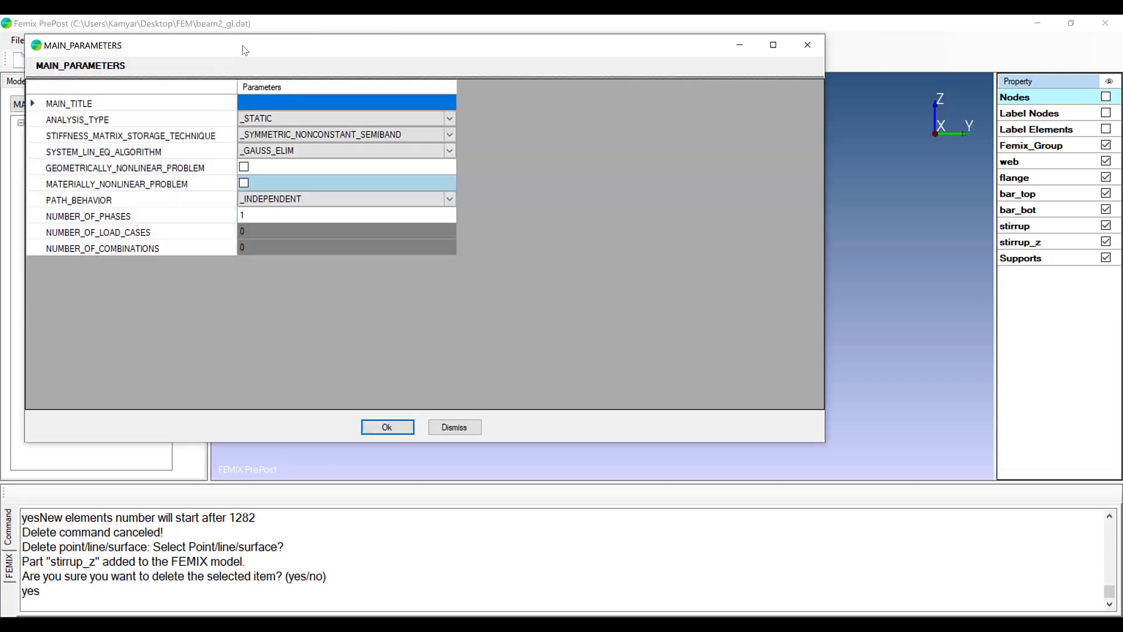
pyautogui.click(496, 173)
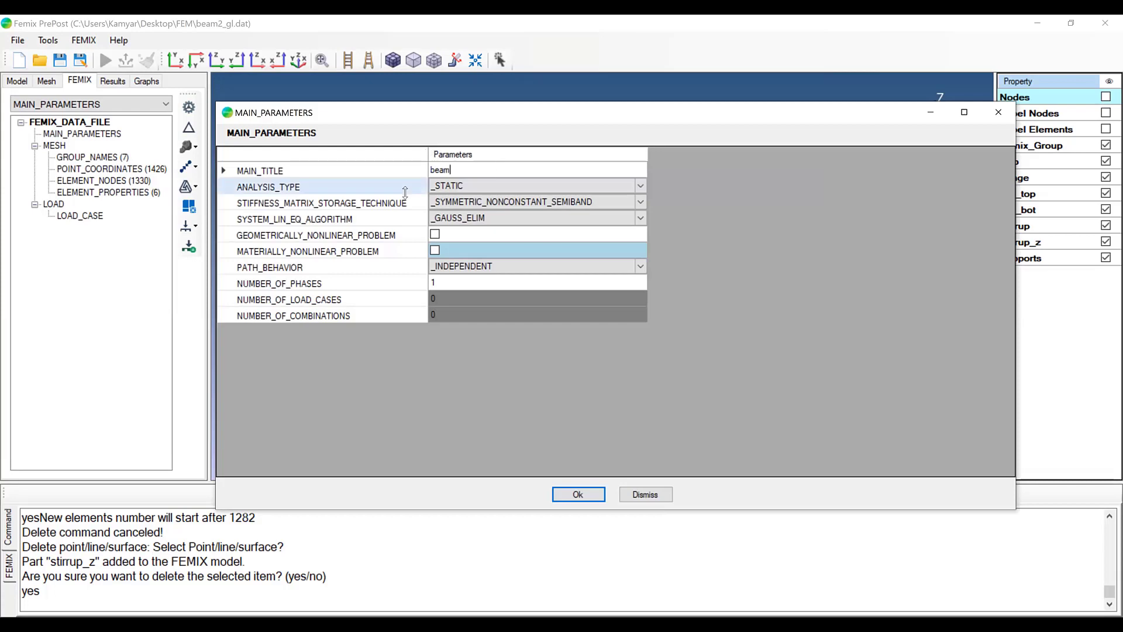
pyautogui.click(436, 250)
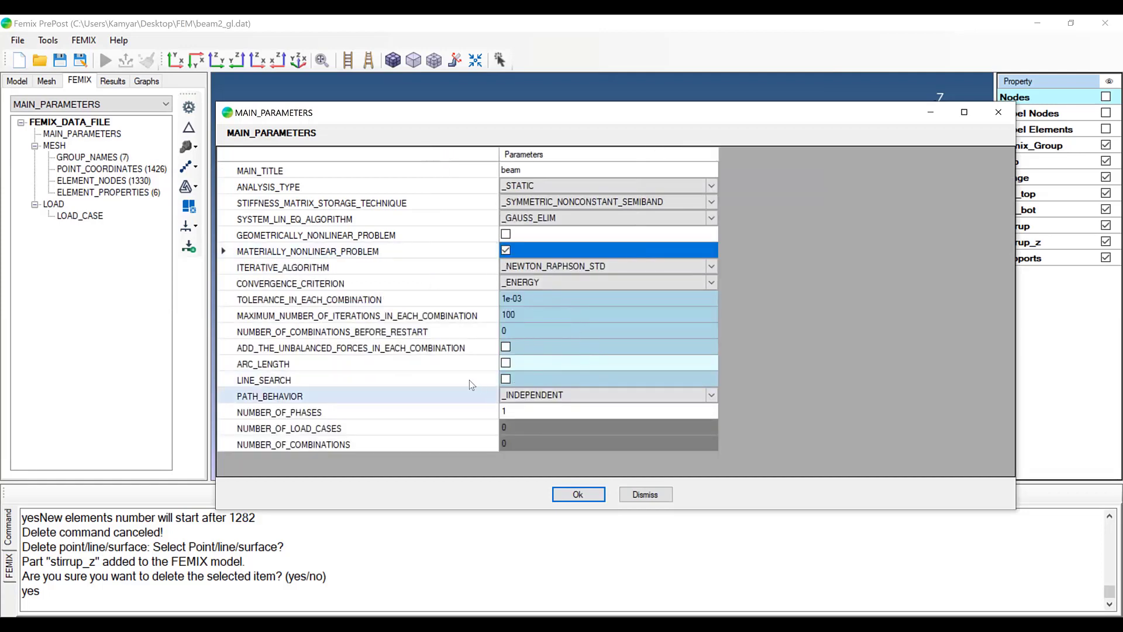
# Step: Enable arc length with point number 0 and a displacement increment of -0.05, and apply the main parameters
pyautogui.click(505, 364)
pyautogui.click(505, 364)
pyautogui.scroll(-2, 515, 351)
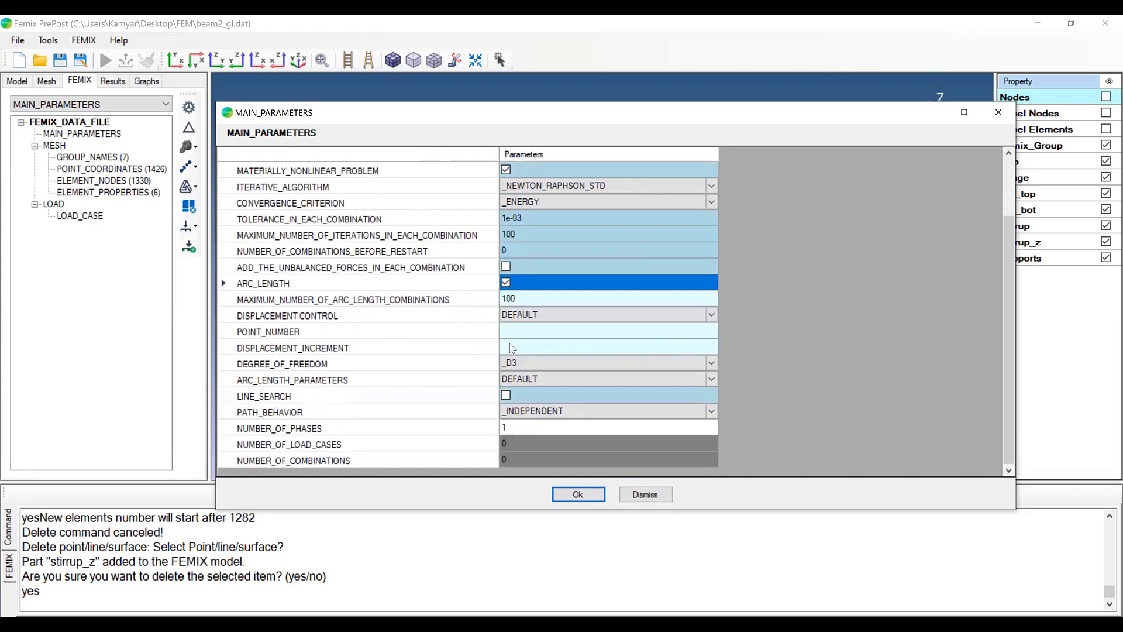
pyautogui.click(524, 335)
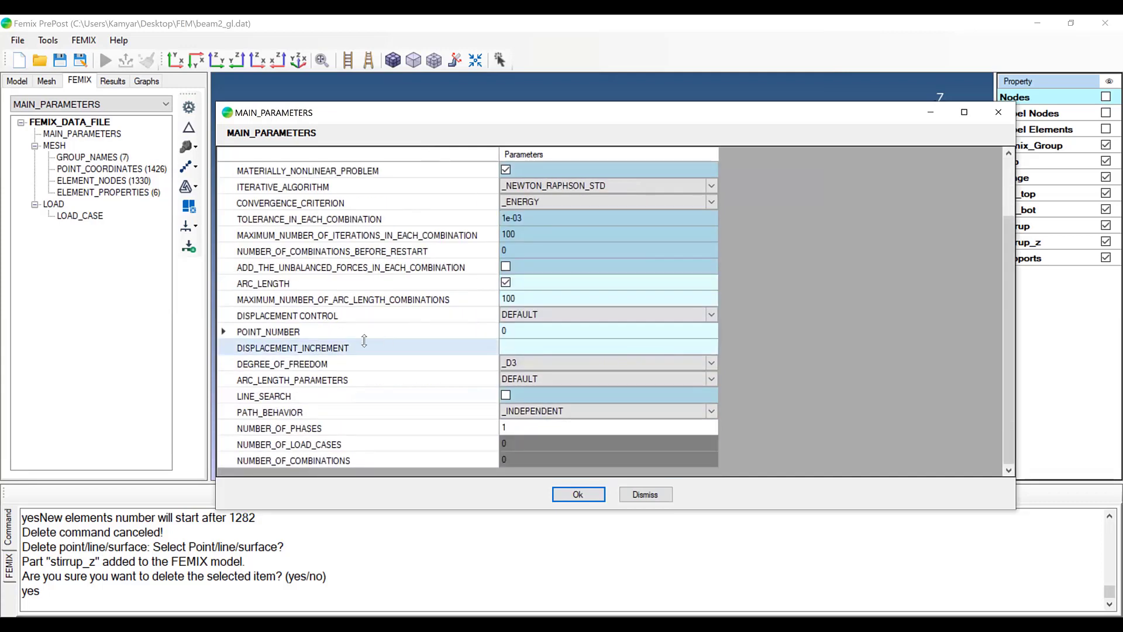
pyautogui.click(543, 349)
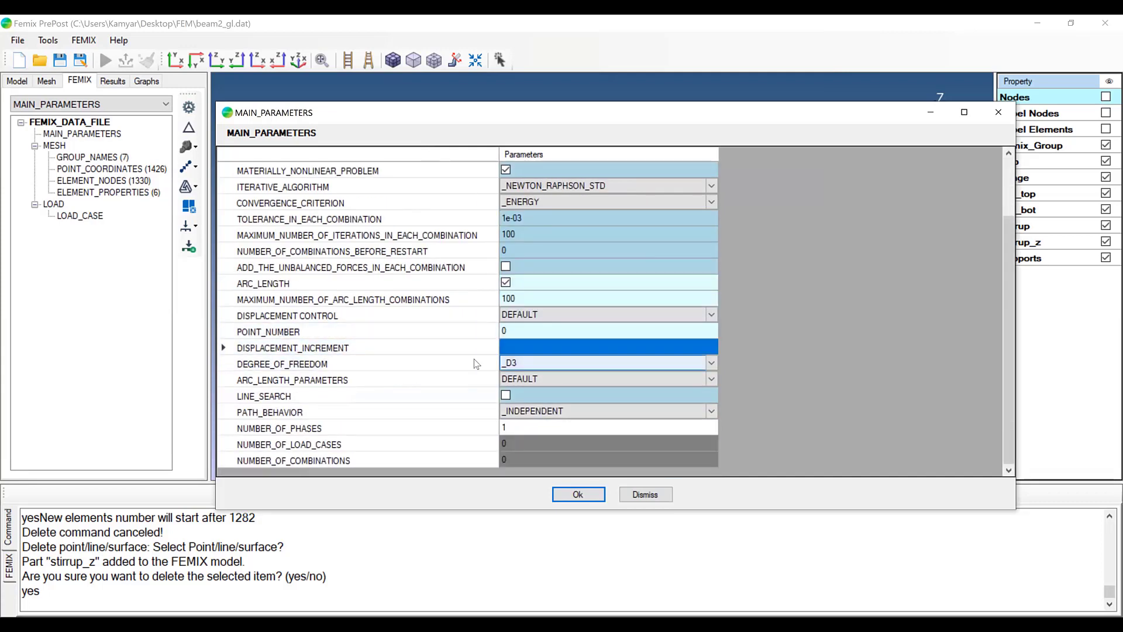
pyautogui.click(555, 364)
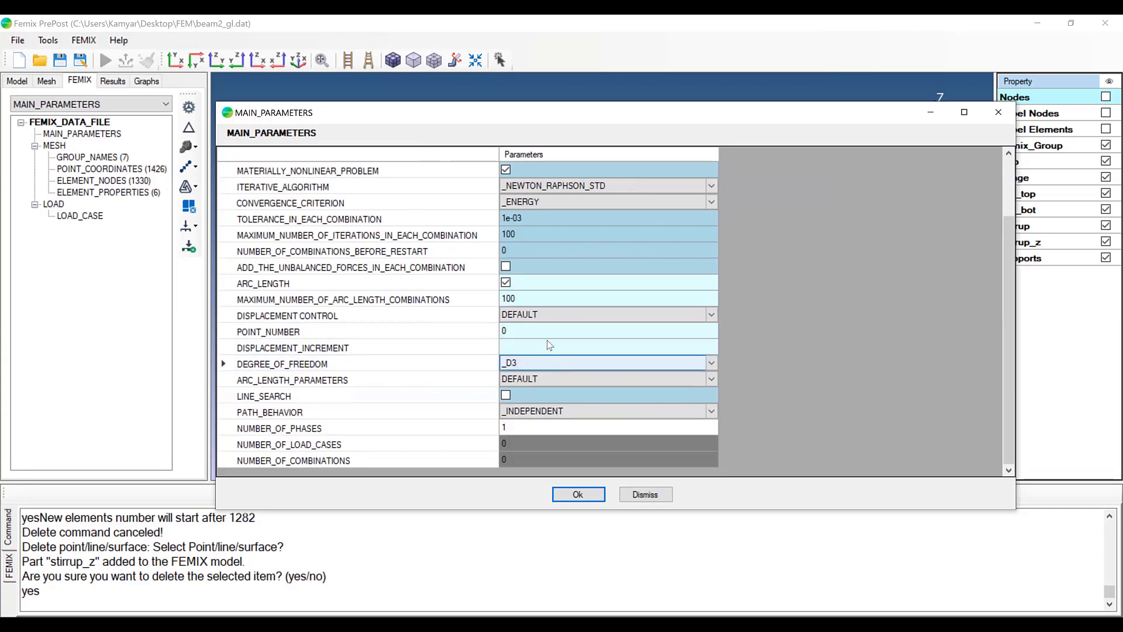
pyautogui.click(546, 345)
pyautogui.click(536, 344)
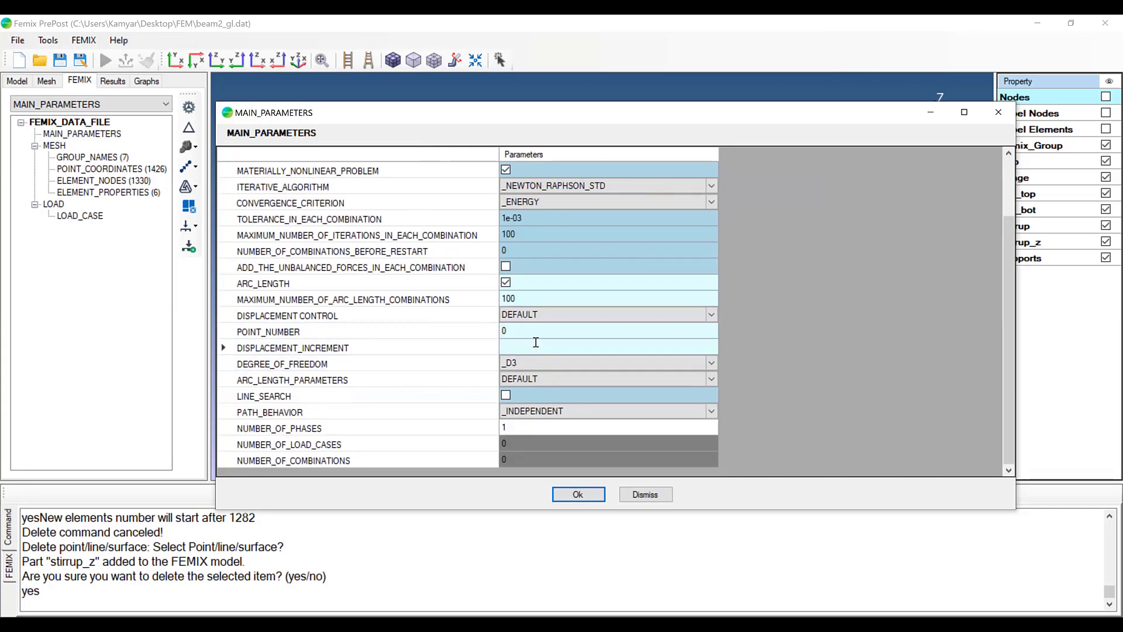
pyautogui.write('-0.05')
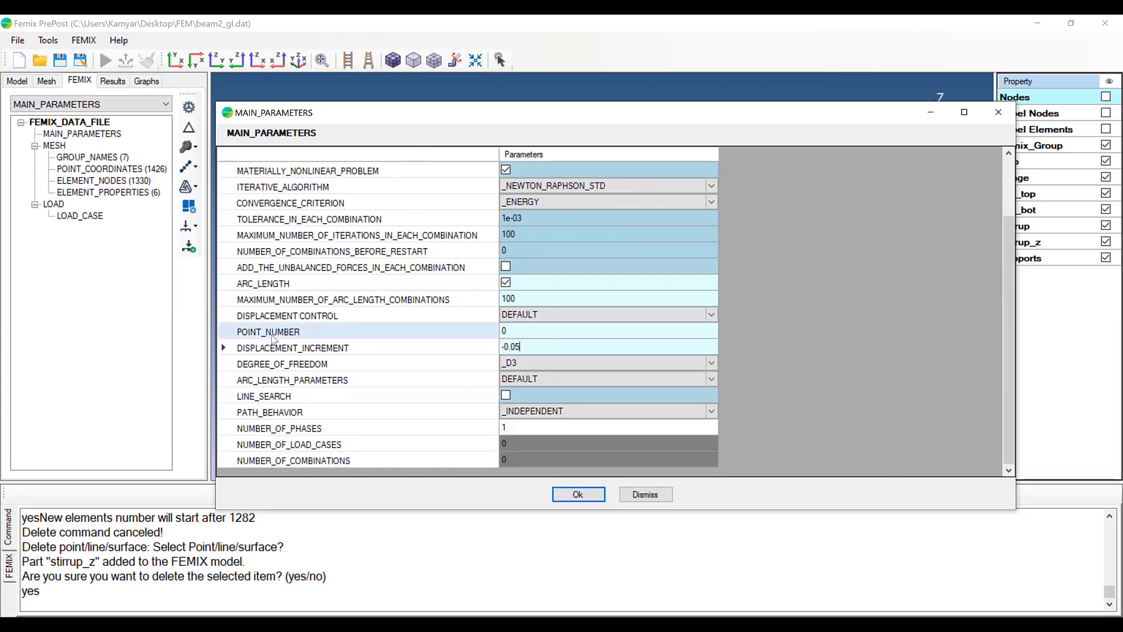
pyautogui.click(275, 334)
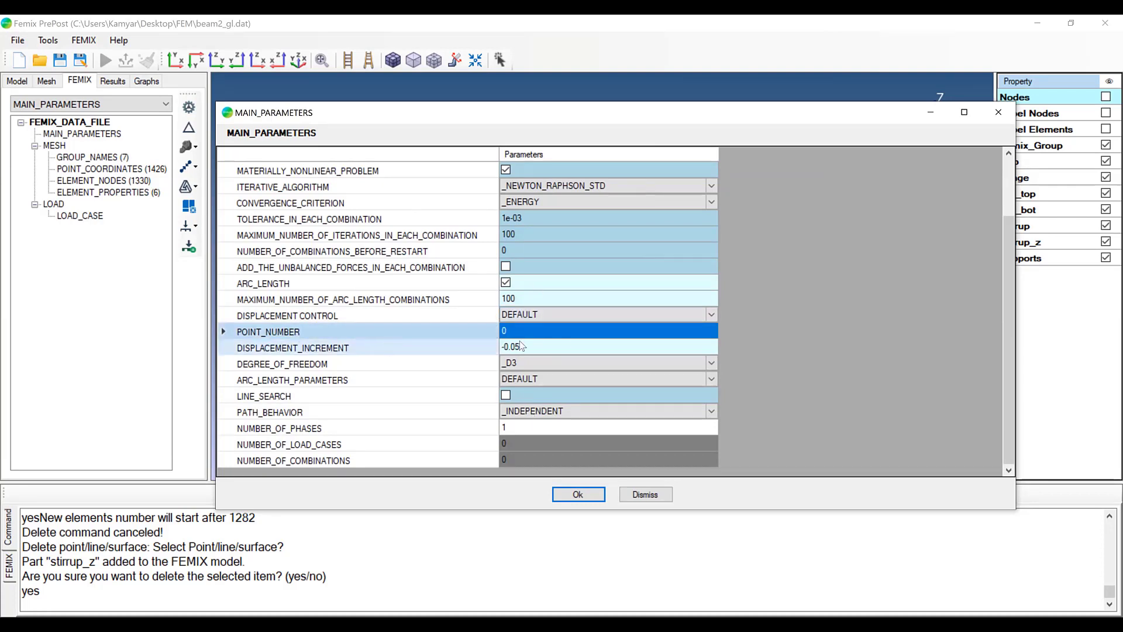
pyautogui.click(577, 494)
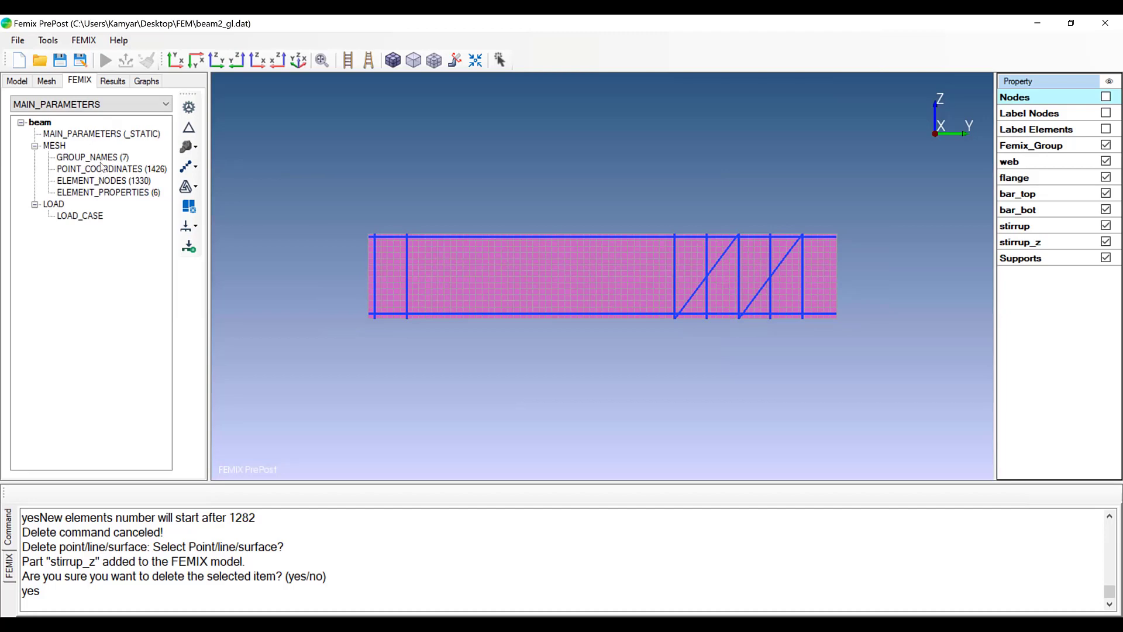
# Step: Show the mesh nodes and query the number of the bottom-edge node just right of the second stirrup from the left end
pyautogui.click(189, 130)
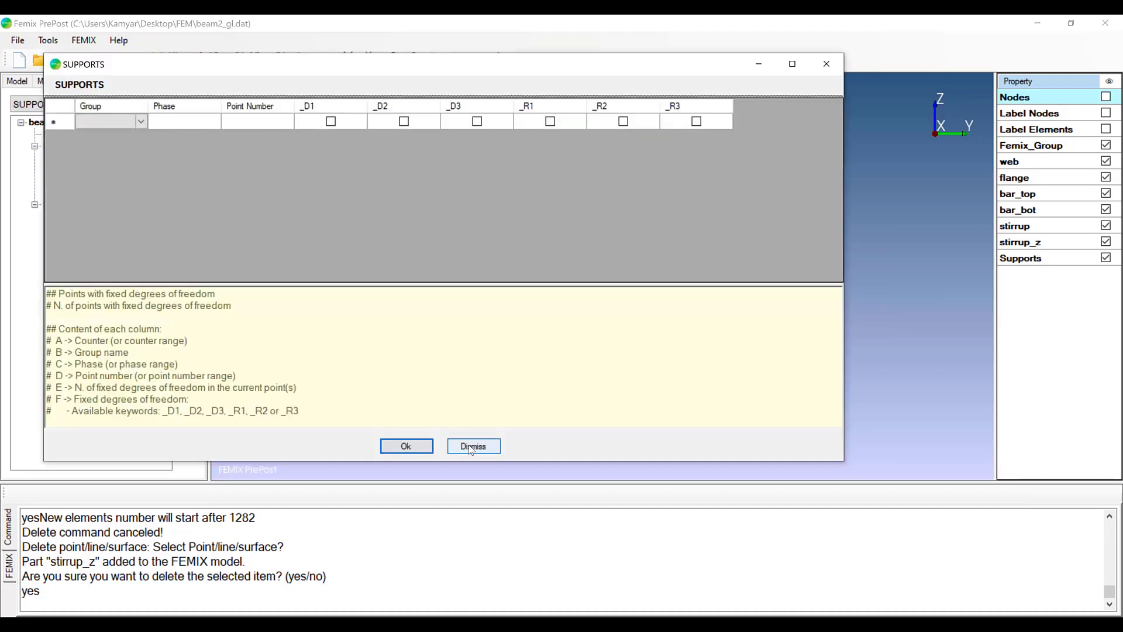
pyautogui.click(472, 447)
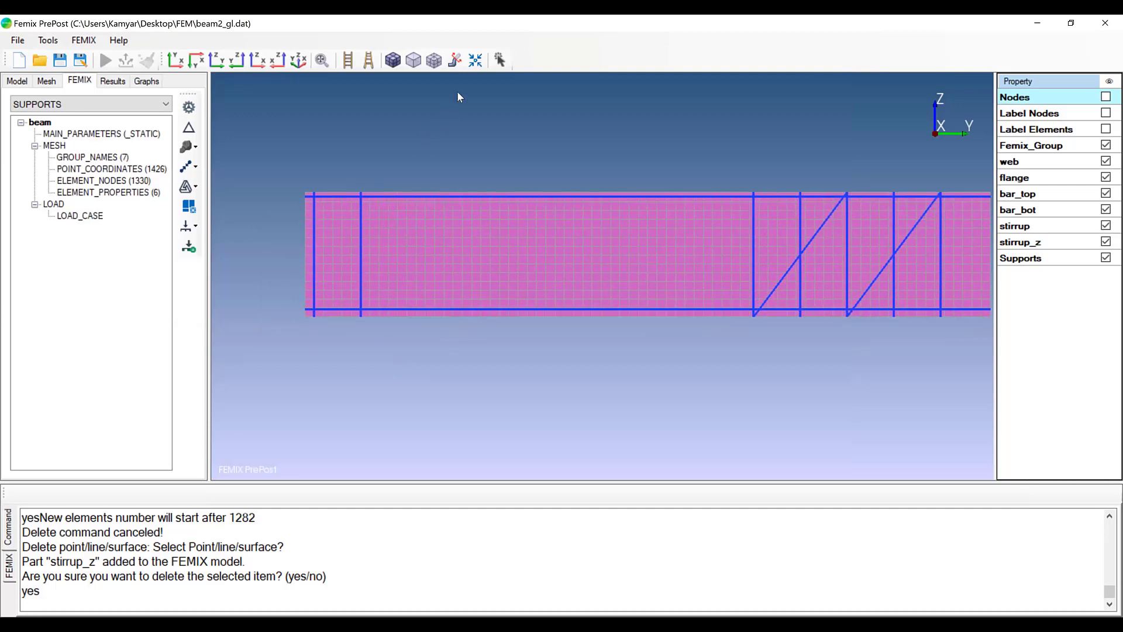
pyautogui.click(502, 59)
pyautogui.scroll(5, 439, 310)
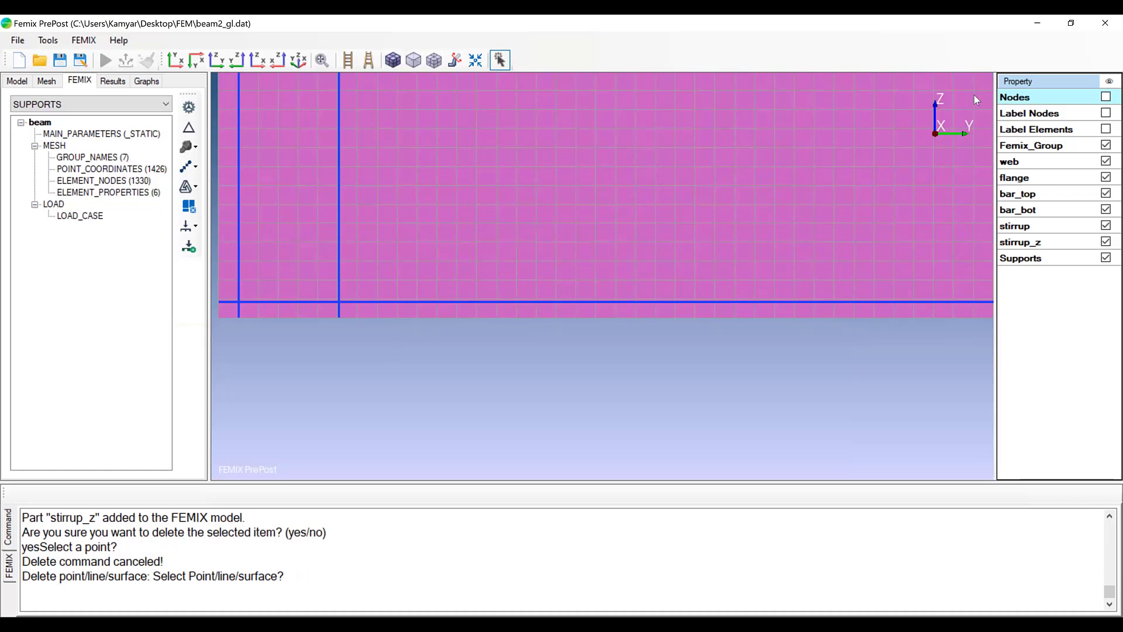
pyautogui.click(1105, 97)
pyautogui.scroll(3, 364, 339)
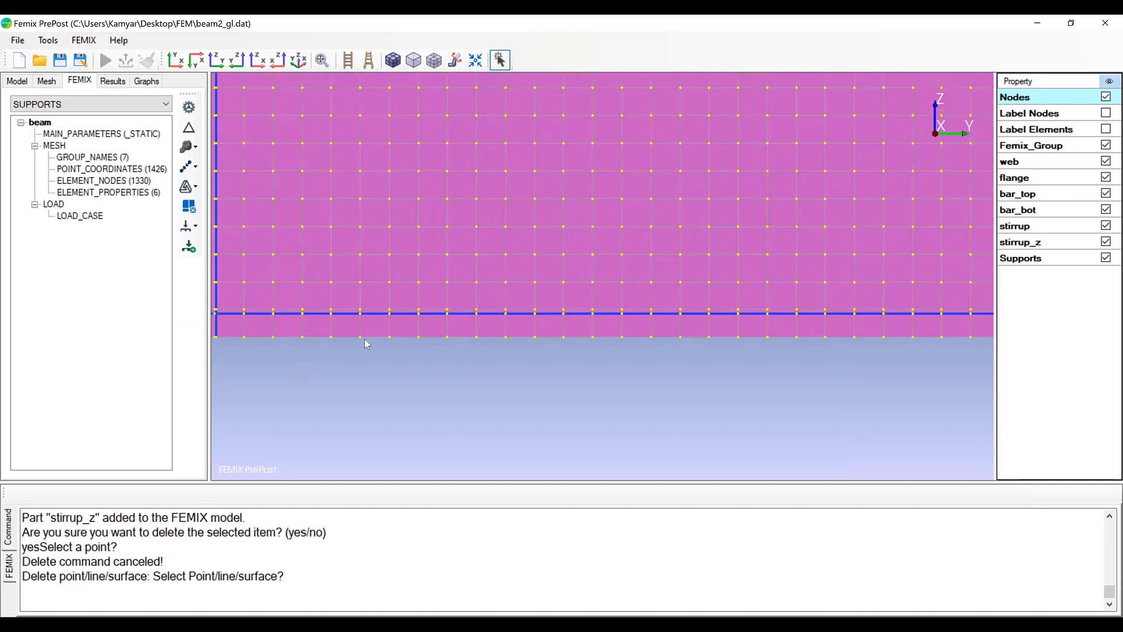
pyautogui.click(500, 60)
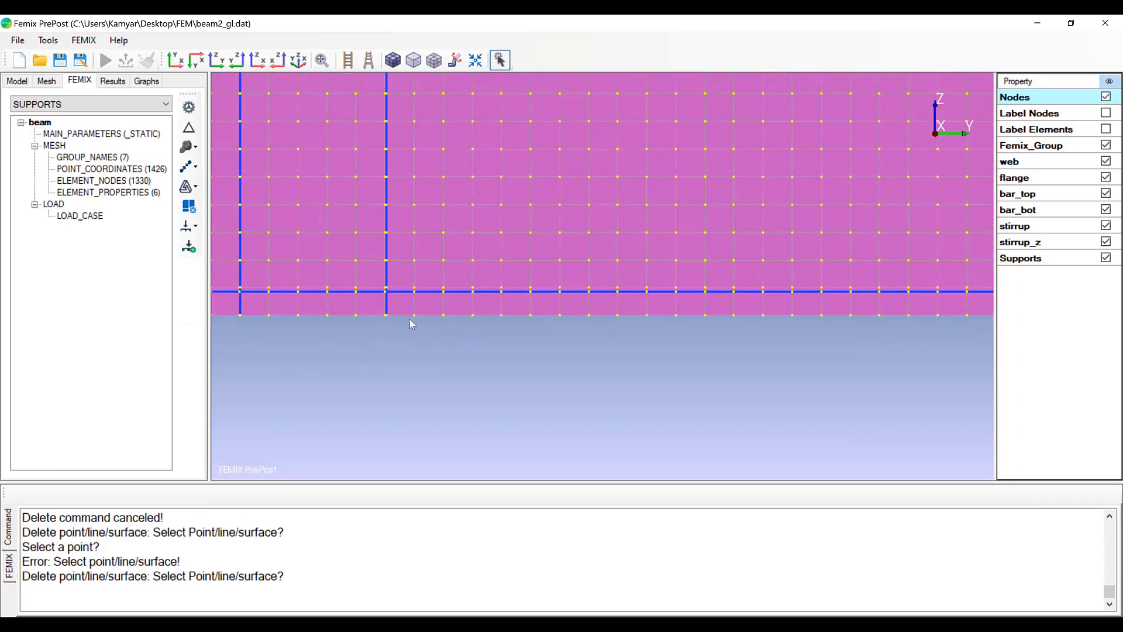
pyautogui.click(412, 314)
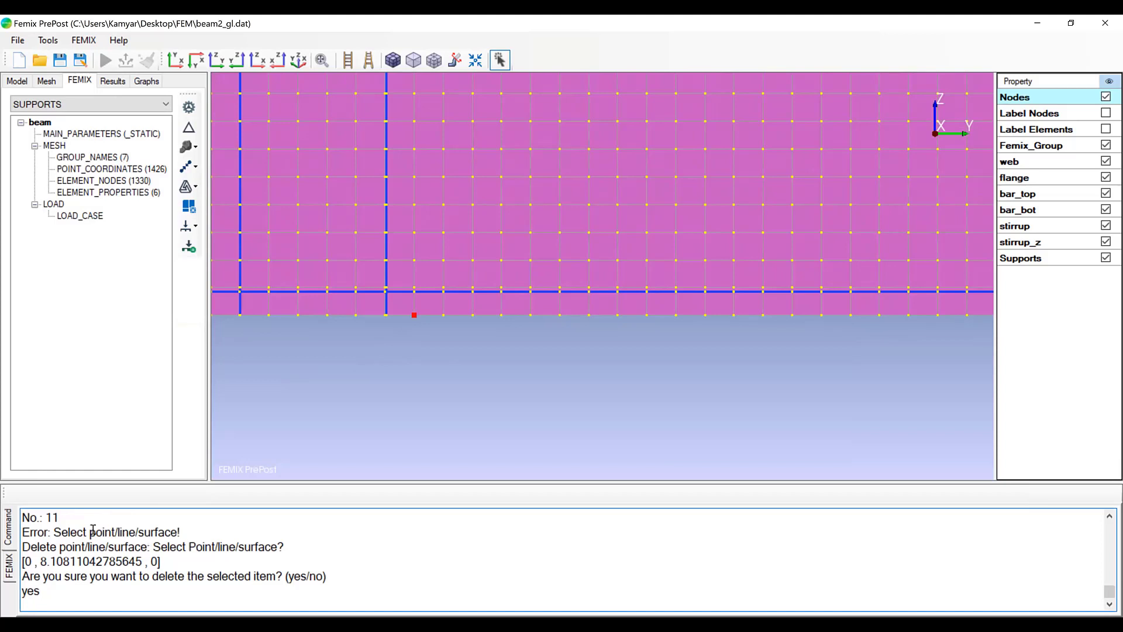
pyautogui.press('Escape')
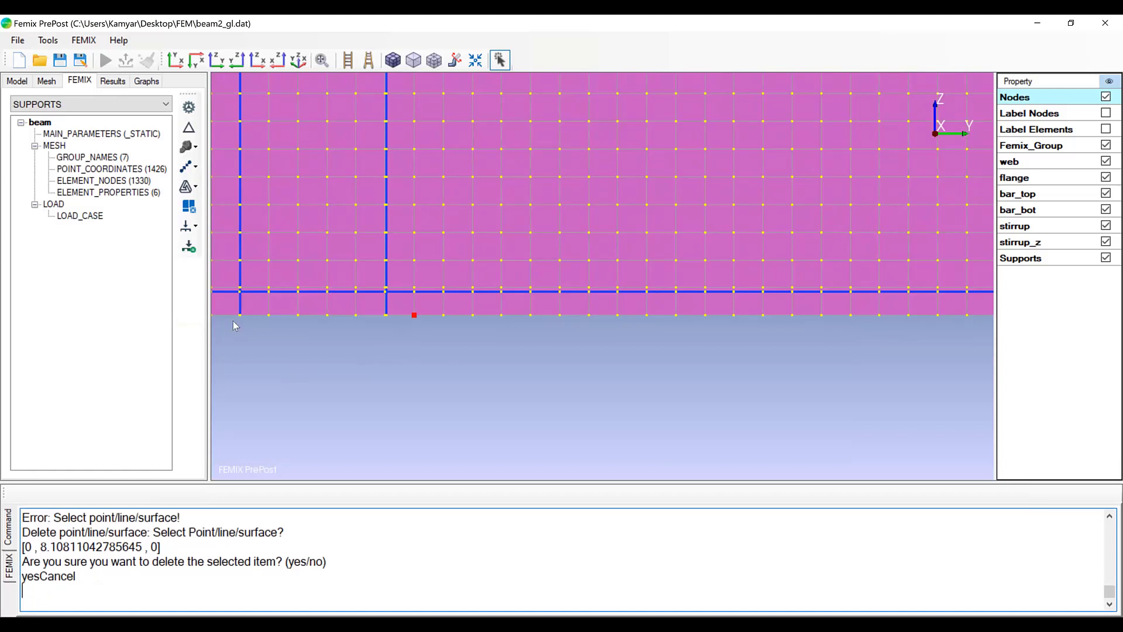
pyautogui.click(498, 59)
pyautogui.click(413, 314)
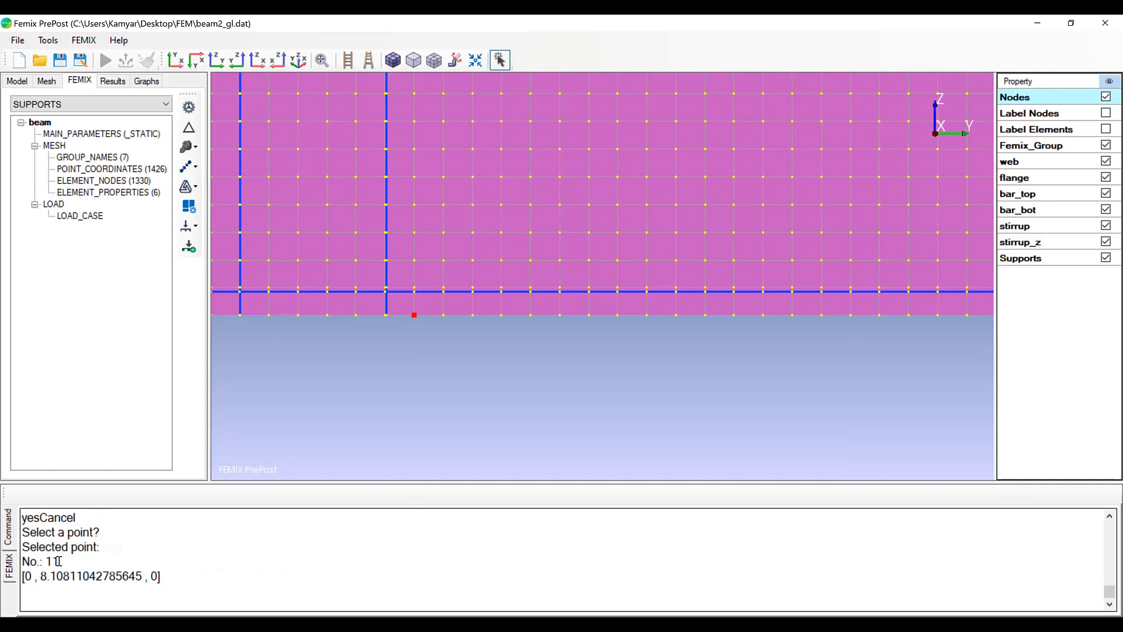
# Step: Query the numbers of the two bottom-edge nodes just left of the last vertical stirrup near the beam's right end
pyautogui.scroll(-6, 285, 427)
pyautogui.moveTo(813, 298); pyautogui.dragTo(264, 288, button='middle')
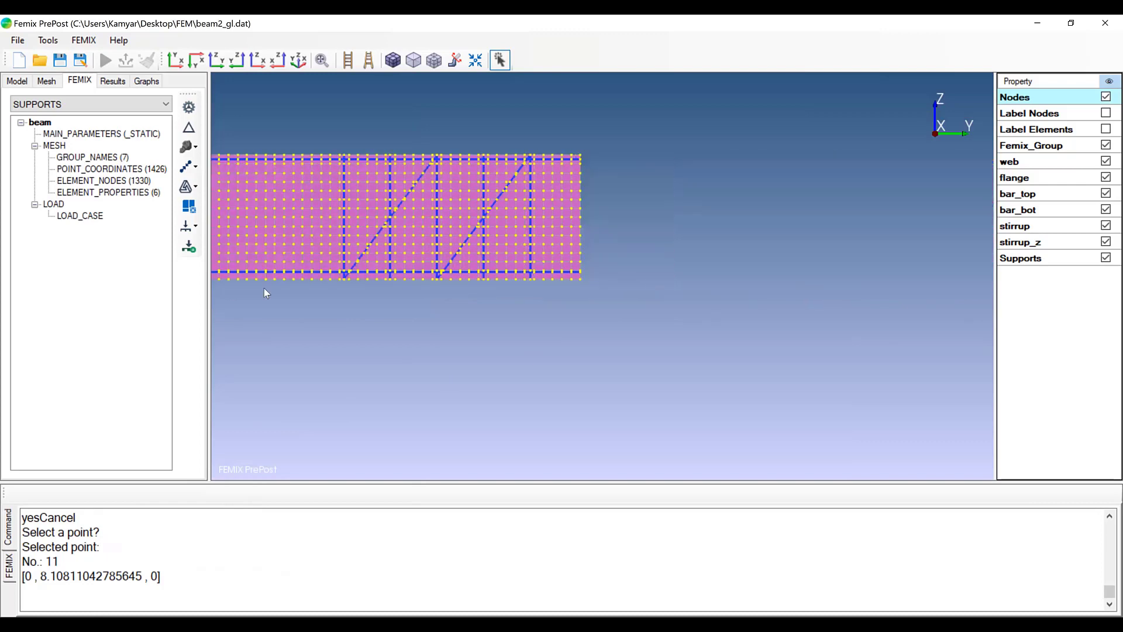
pyautogui.scroll(5, 522, 273)
pyautogui.moveTo(378, 281); pyautogui.dragTo(531, 303, button='middle')
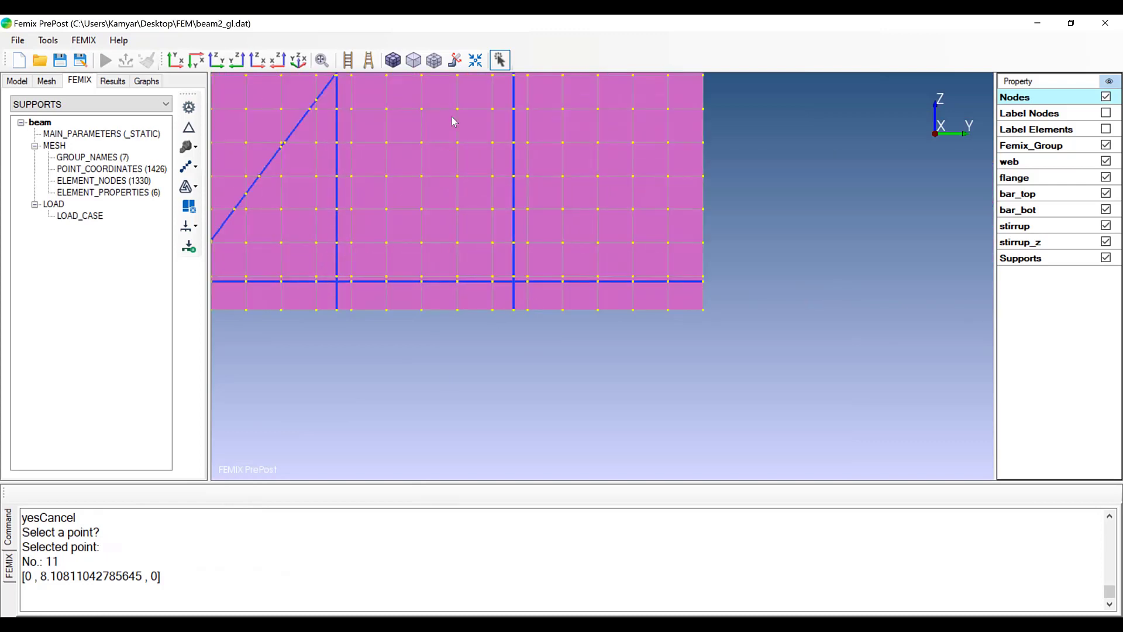
pyautogui.click(500, 59)
pyautogui.click(493, 311)
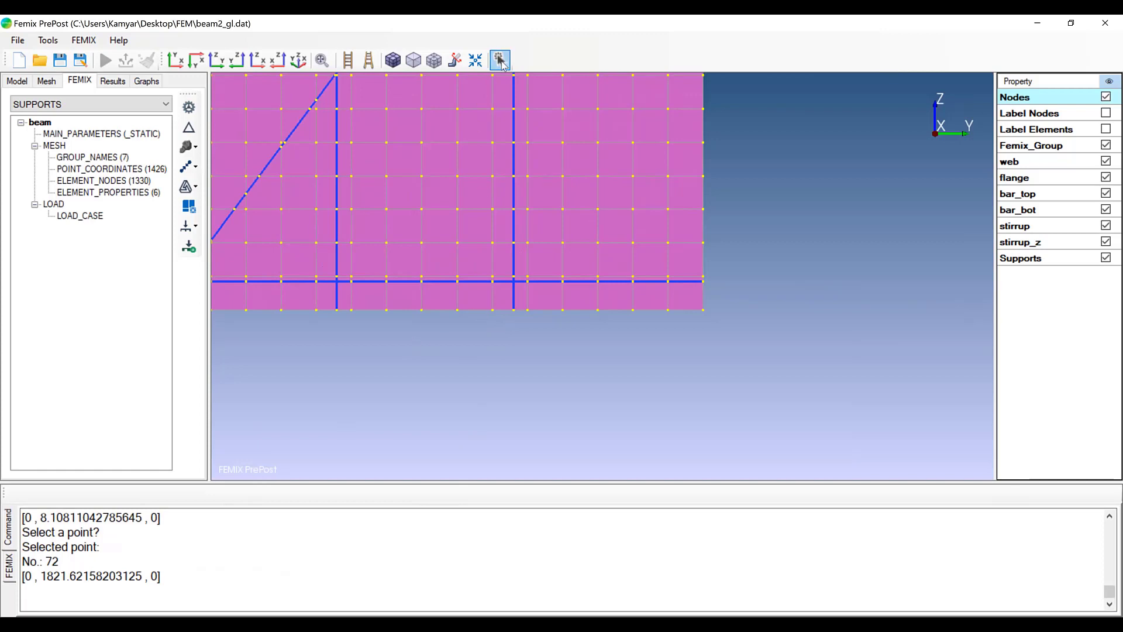
pyautogui.click(501, 60)
pyautogui.click(458, 310)
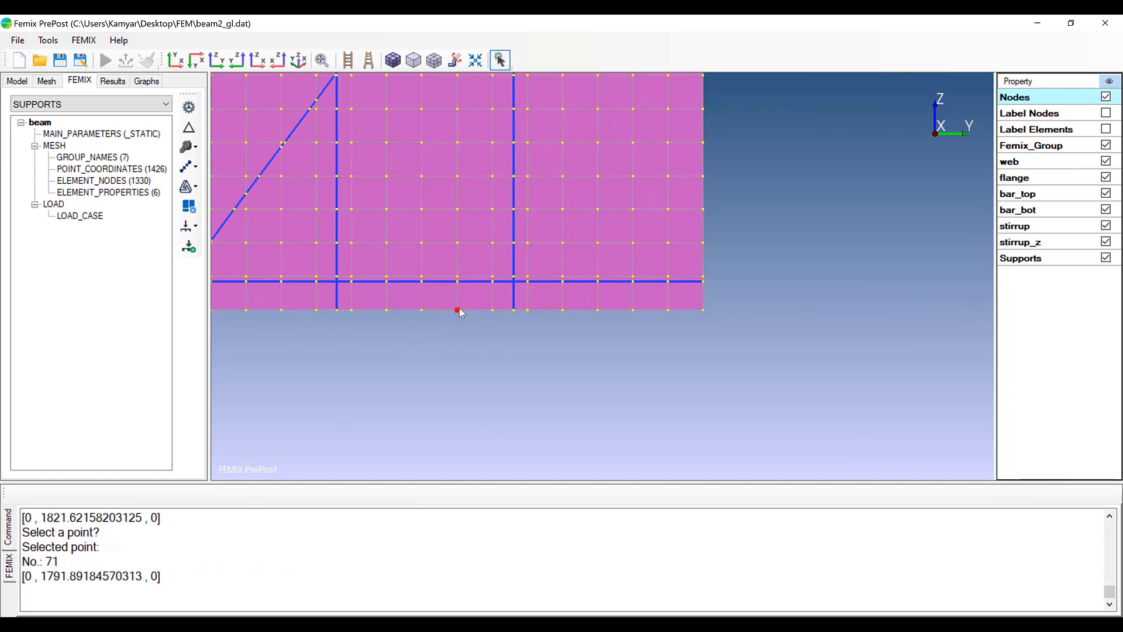
# Step: Select the top-edge node four nodes left of the first vertical stirrup in the right-hand stirrup group
pyautogui.scroll(-8, 583, 299)
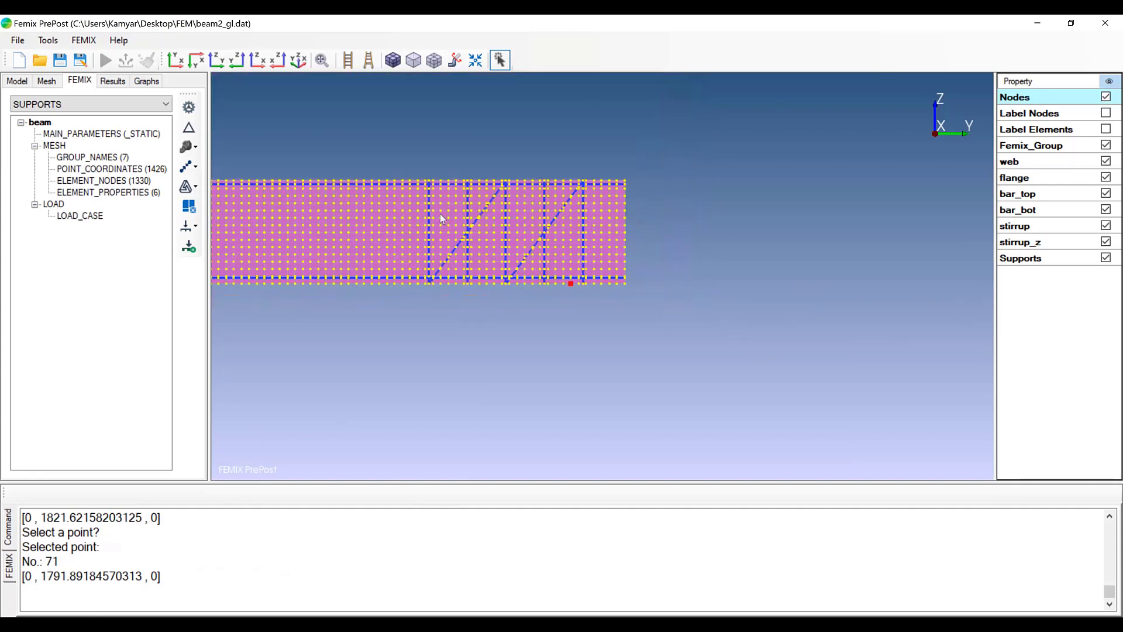
pyautogui.moveTo(412, 185); pyautogui.dragTo(542, 275, button='middle')
pyautogui.scroll(3, 541, 275)
pyautogui.scroll(5, 430, 266)
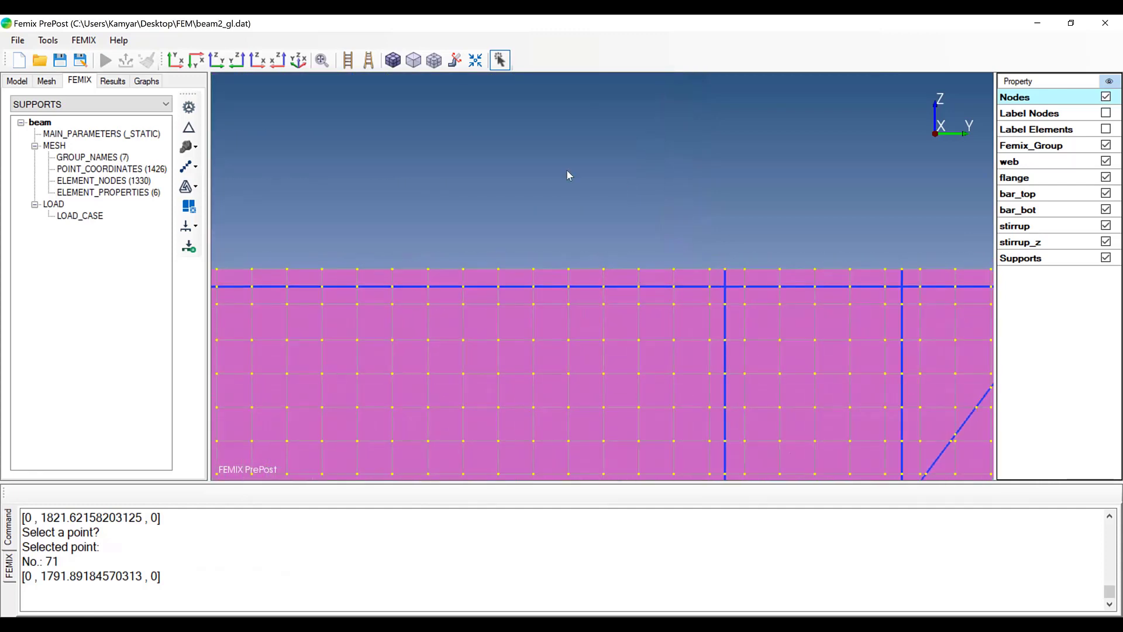
pyautogui.click(500, 60)
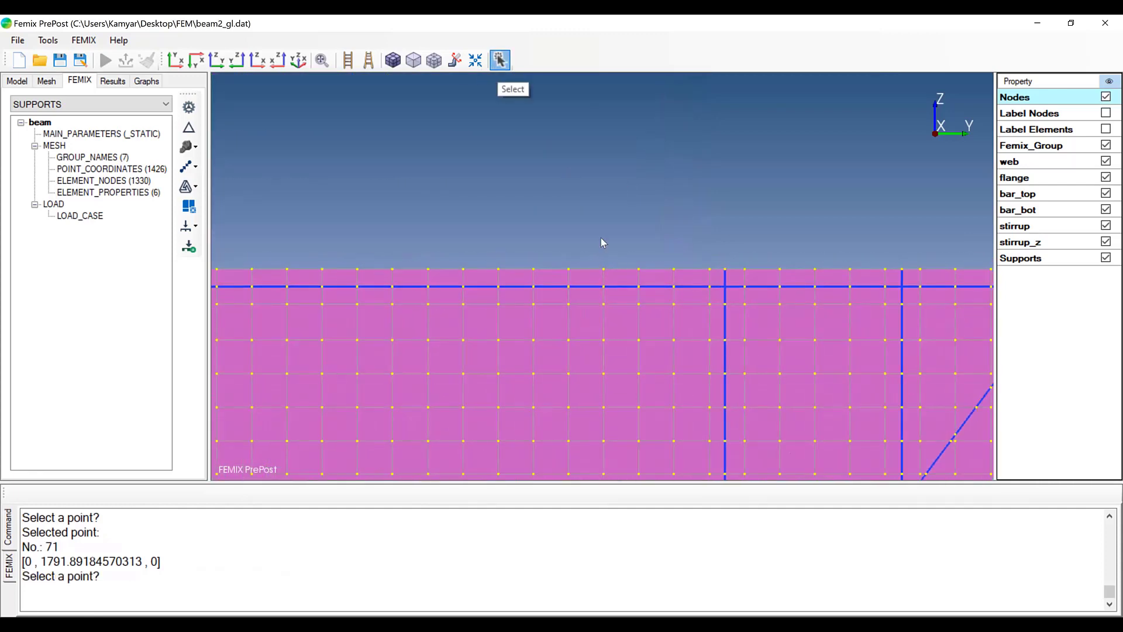
pyautogui.click(604, 271)
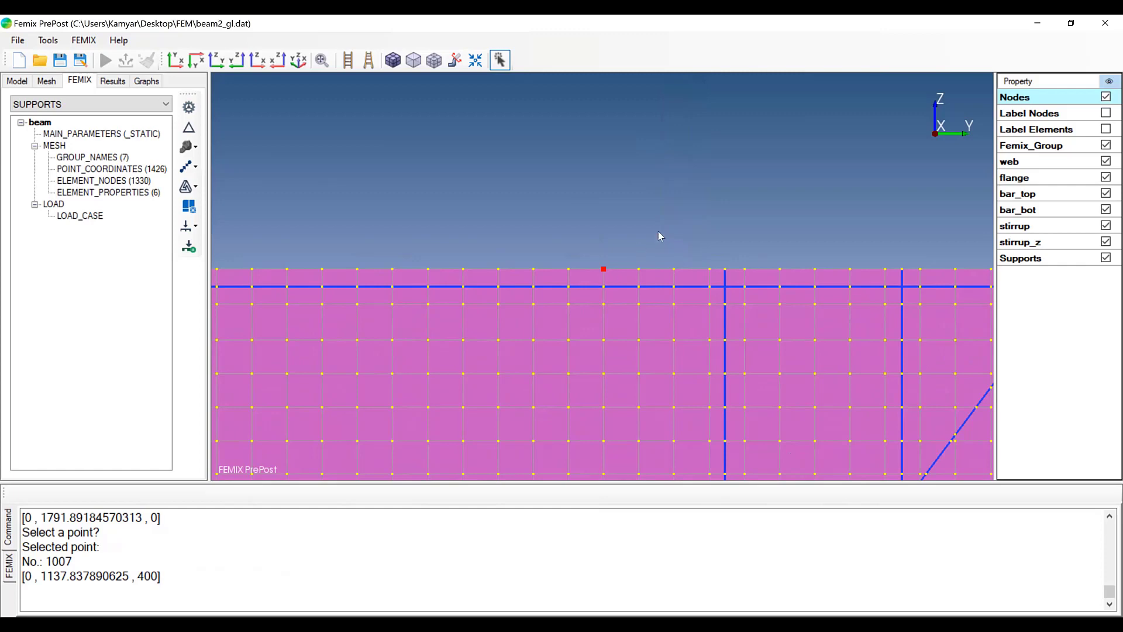
# Step: Copy the selected top-edge node's number, 1007, into the arc-length point number of the main parameters and apply them
pyautogui.scroll(-2, 530, 284)
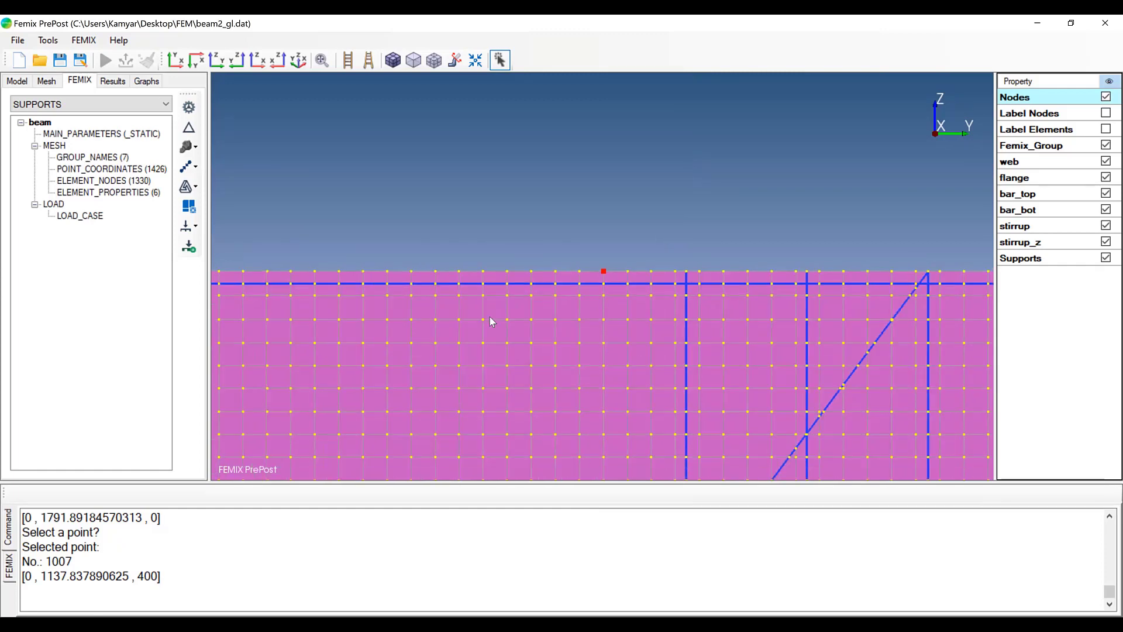
pyautogui.doubleClick(58, 561)
pyautogui.rightClick(65, 563)
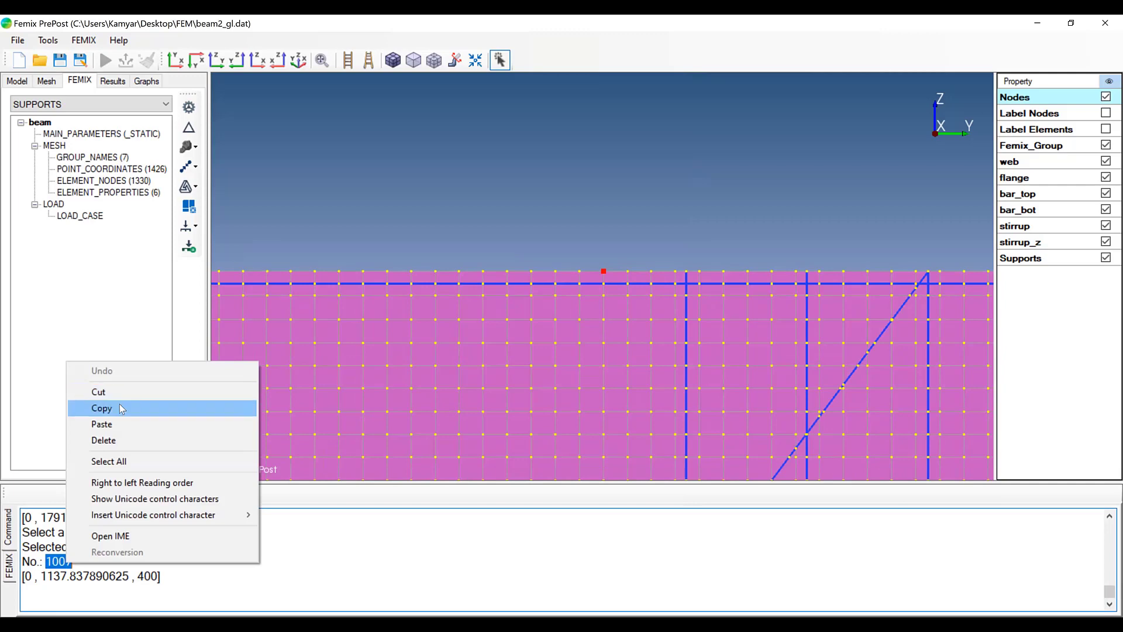
pyautogui.click(121, 408)
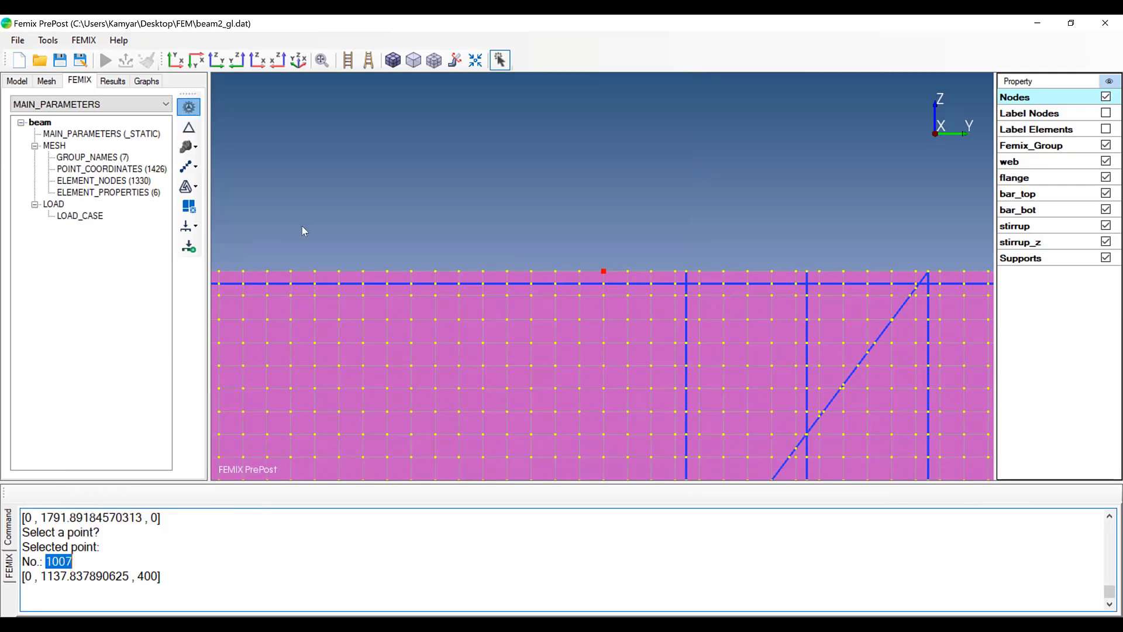
pyautogui.scroll(-2, 374, 297)
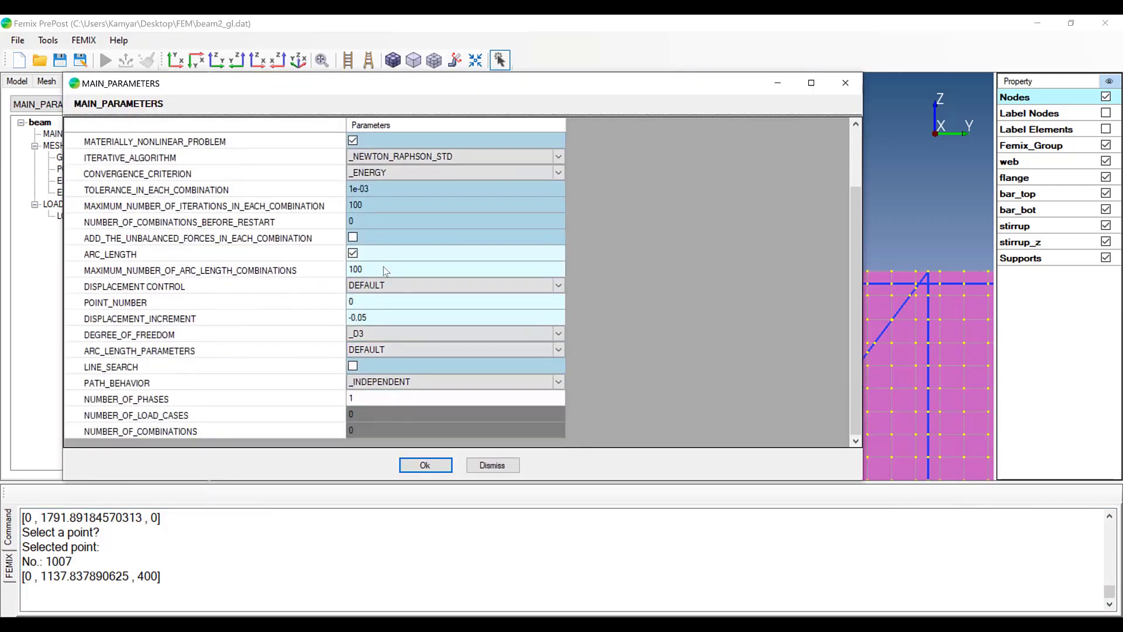
pyautogui.click(380, 304)
pyautogui.click(379, 304)
pyautogui.hotkey('ctrl', 'v')
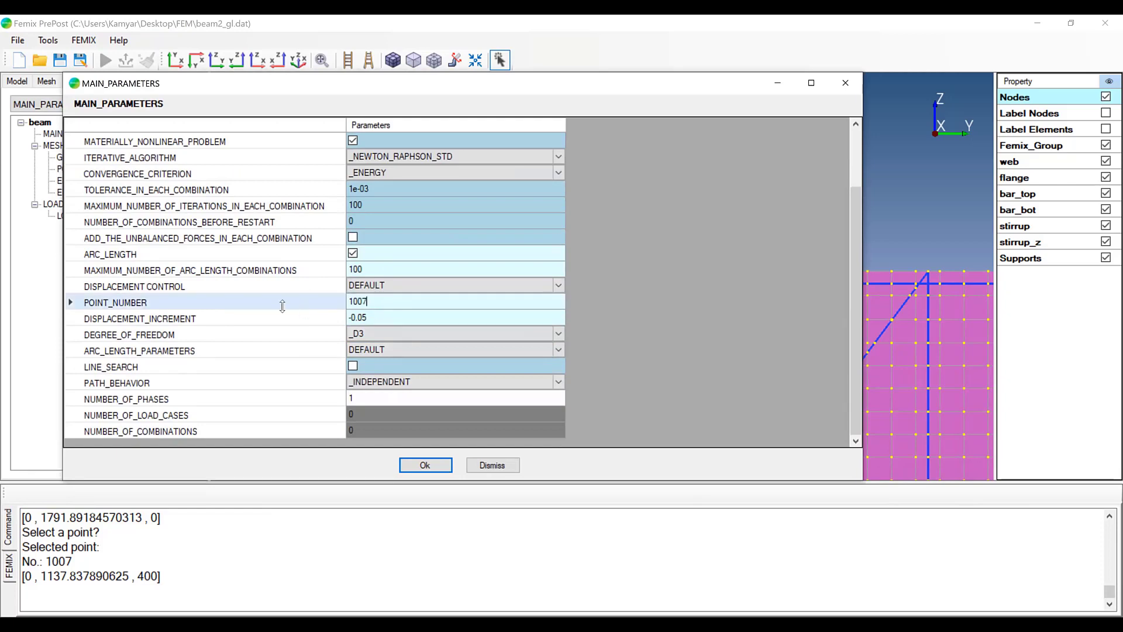
pyautogui.click(295, 313)
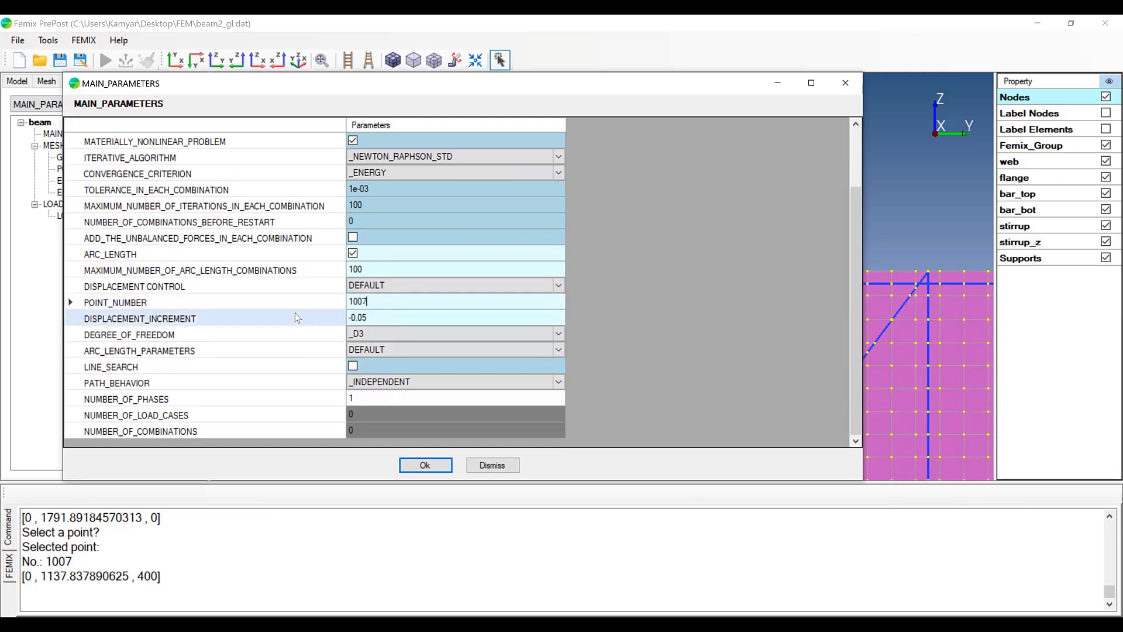
pyautogui.click(444, 471)
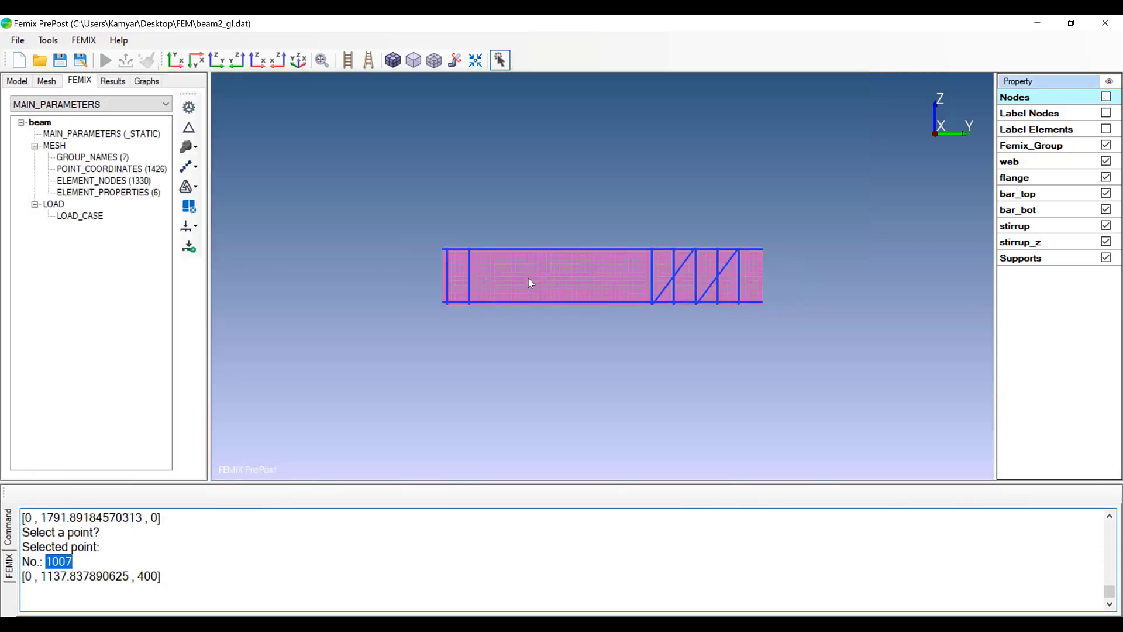
# Step: Open the supports definition and add a first entry assigned to the group Femix_Group
pyautogui.click(189, 127)
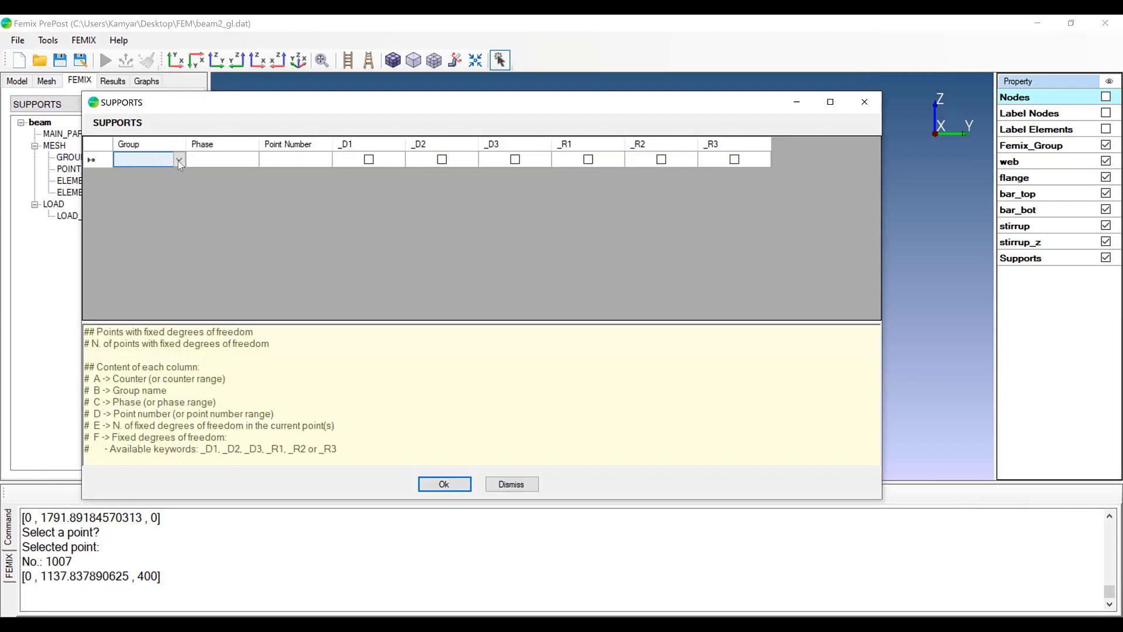
pyautogui.click(177, 160)
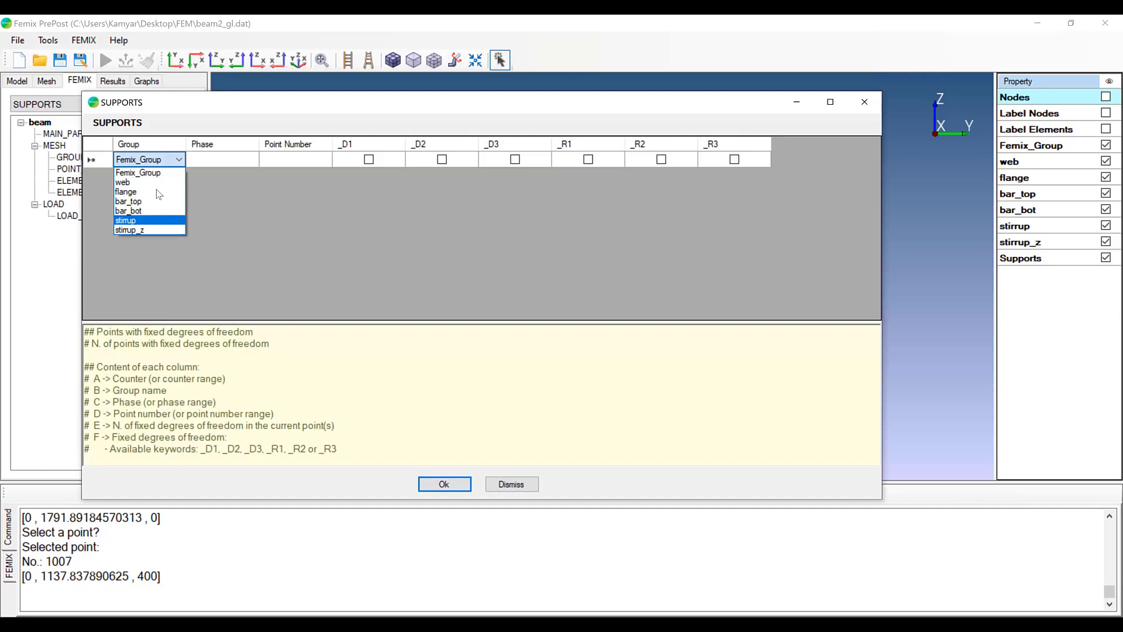
pyautogui.click(164, 173)
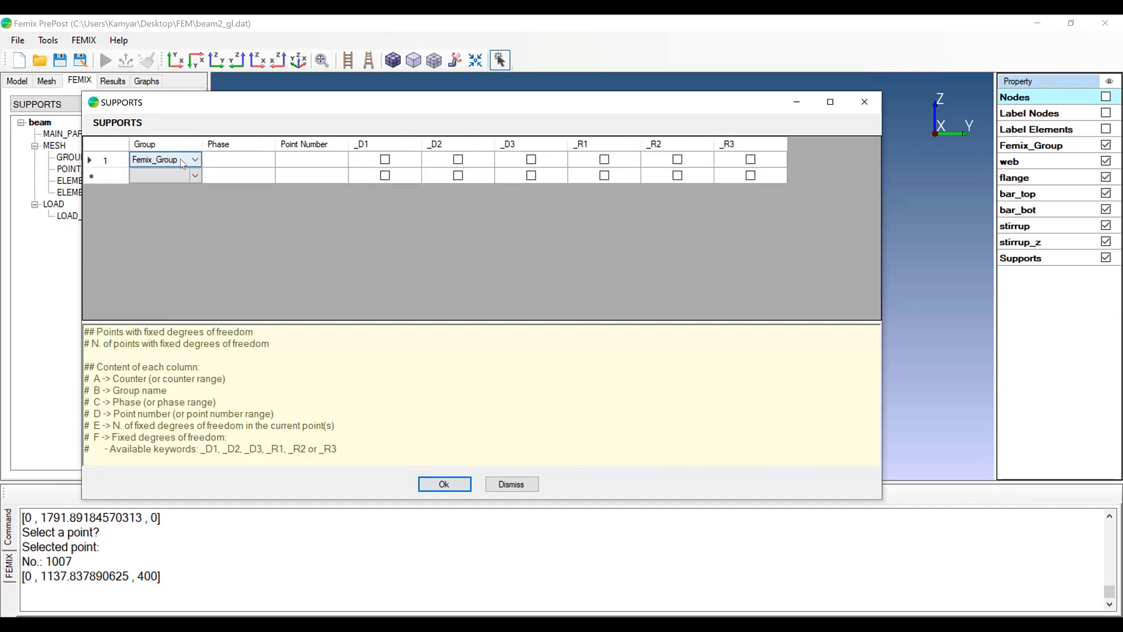
# Step: Define the first support row for Femix_Group with phase 1 and point number 11, fixing the _D3 displacement
pyautogui.click(258, 167)
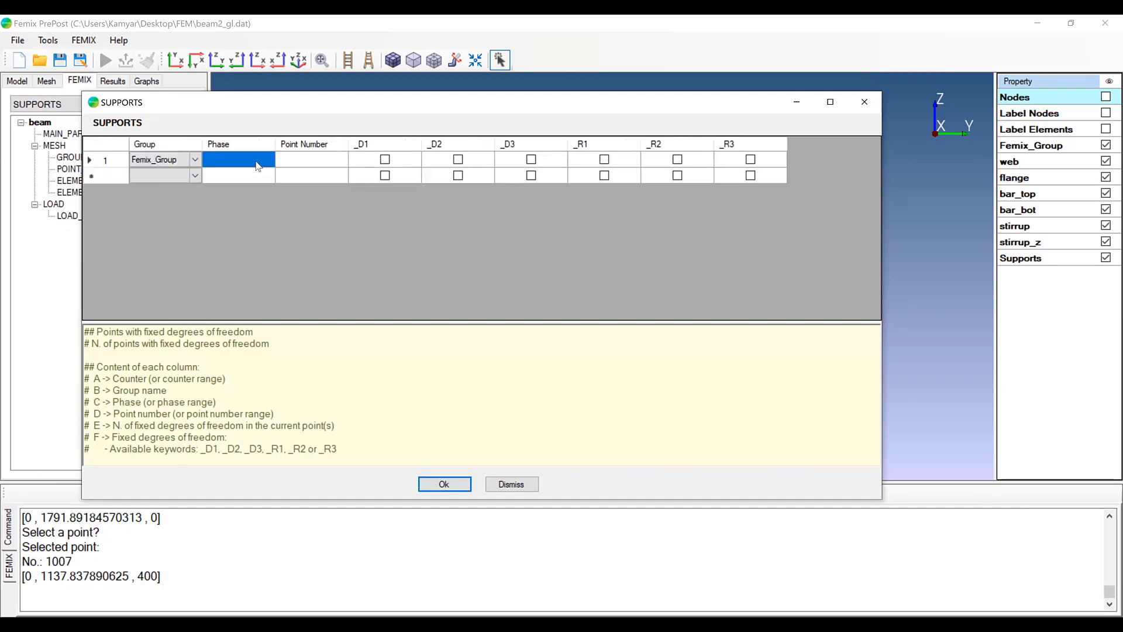
pyautogui.write('1')
pyautogui.click(316, 155)
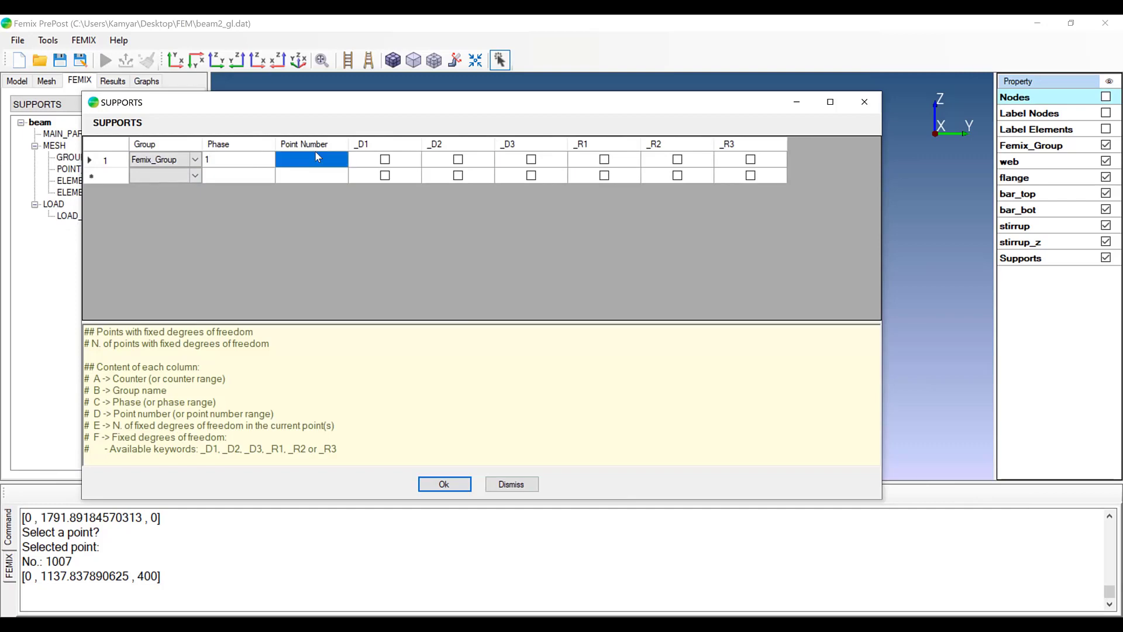
pyautogui.write('11')
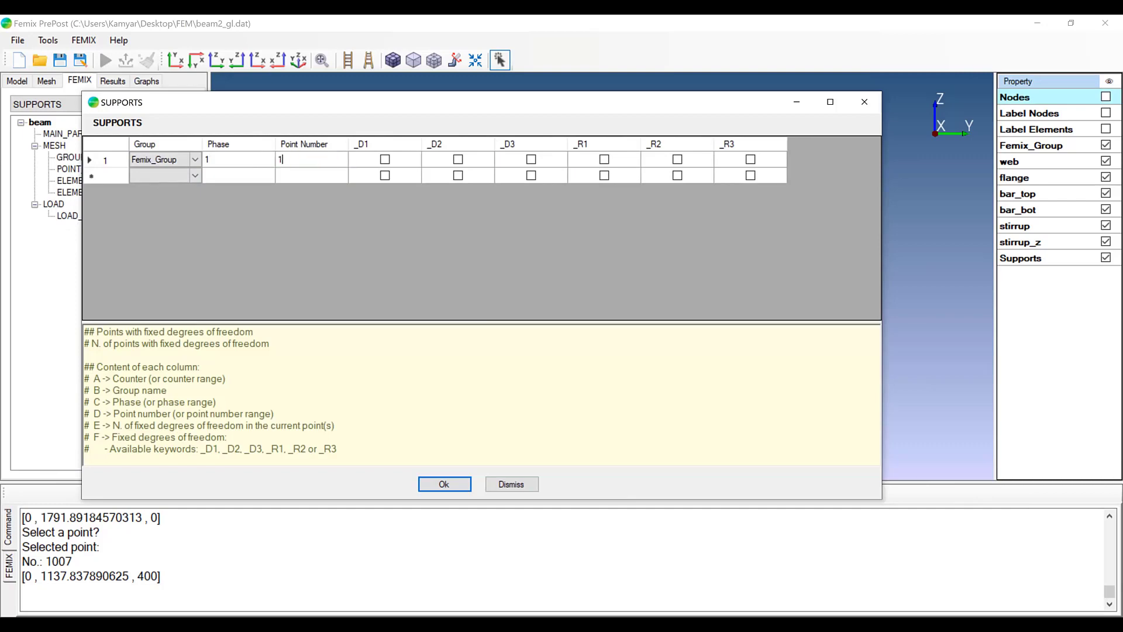
pyautogui.click(318, 179)
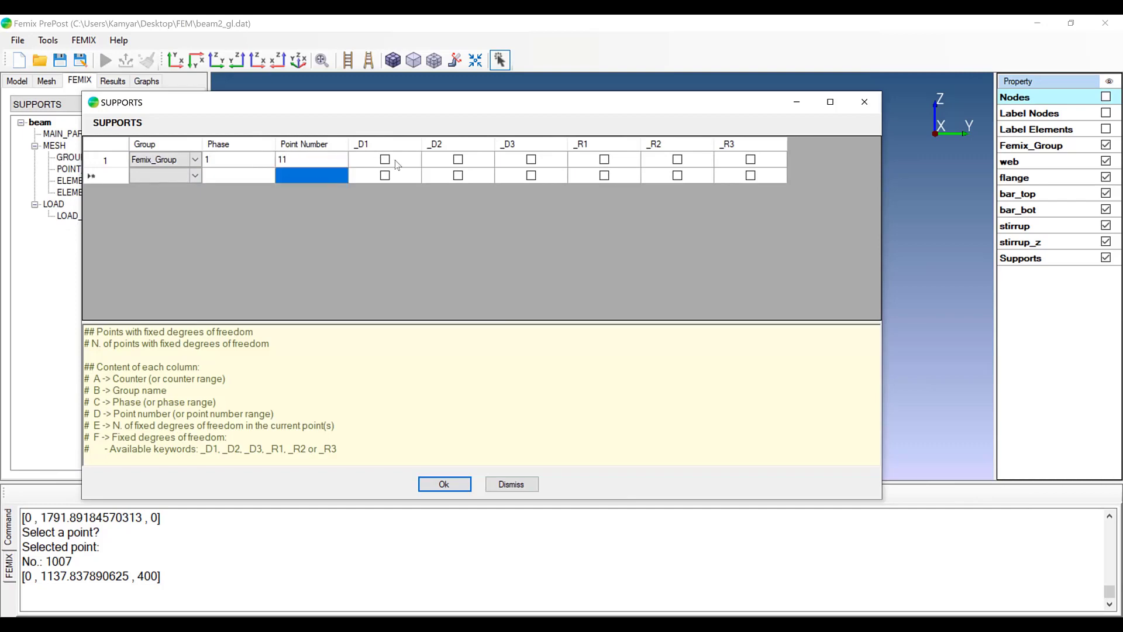
pyautogui.click(529, 160)
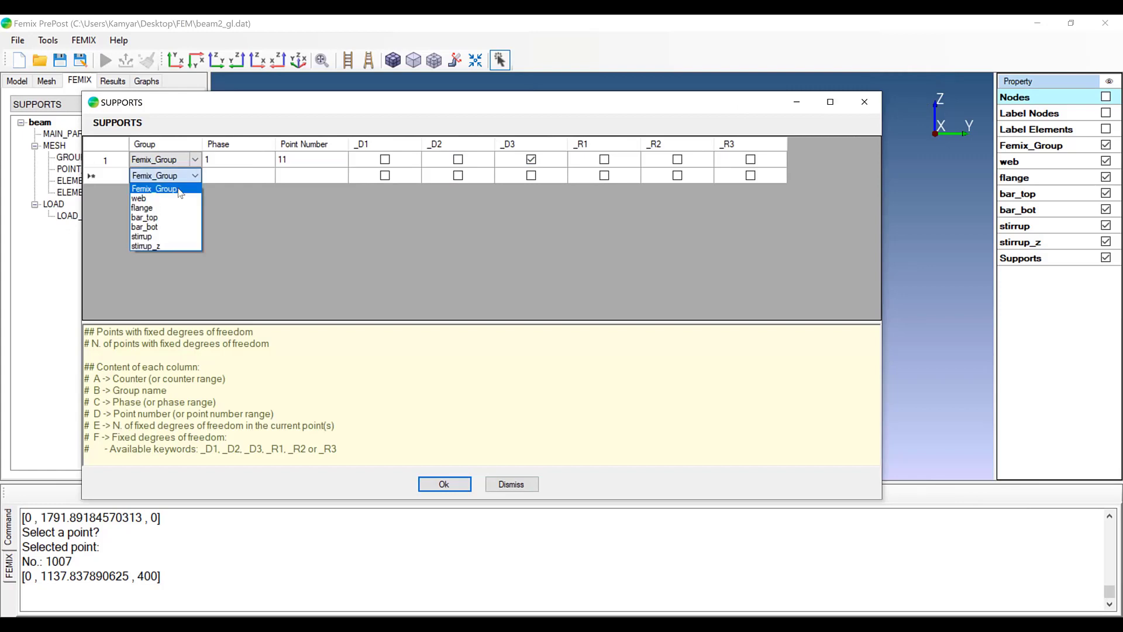
# Step: Add a second Femix_Group support with phase 1 at point 71, fixing _D2 and _D3, and accept the supports table
pyautogui.click(228, 177)
pyautogui.write('1')
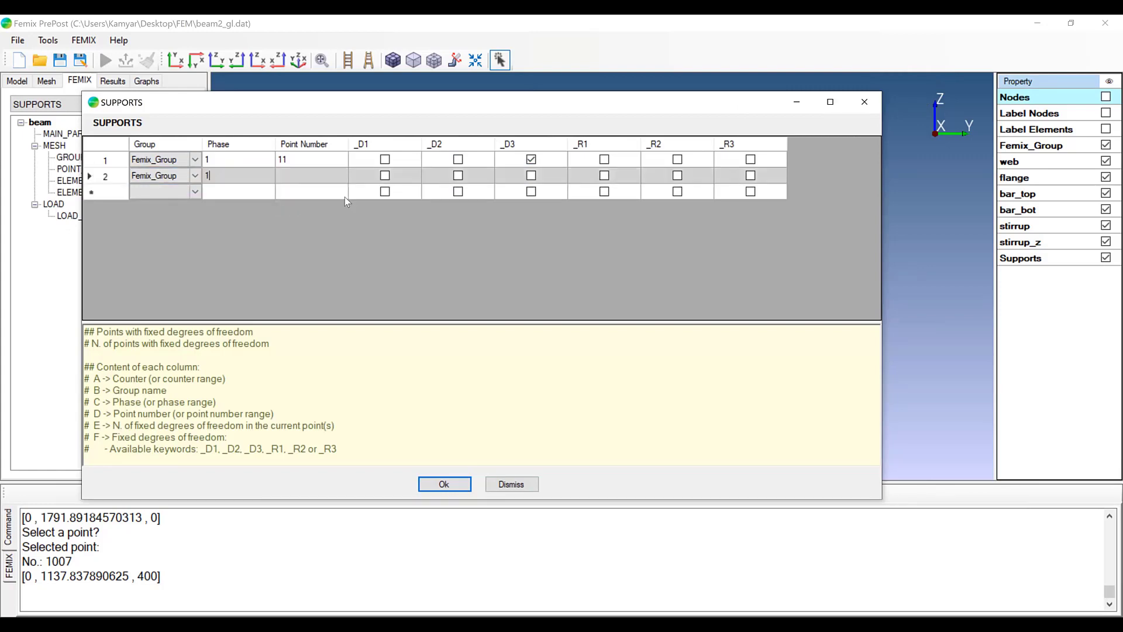
pyautogui.click(315, 175)
pyautogui.write('1007')
pyautogui.write('71')
pyautogui.click(396, 183)
pyautogui.click(458, 176)
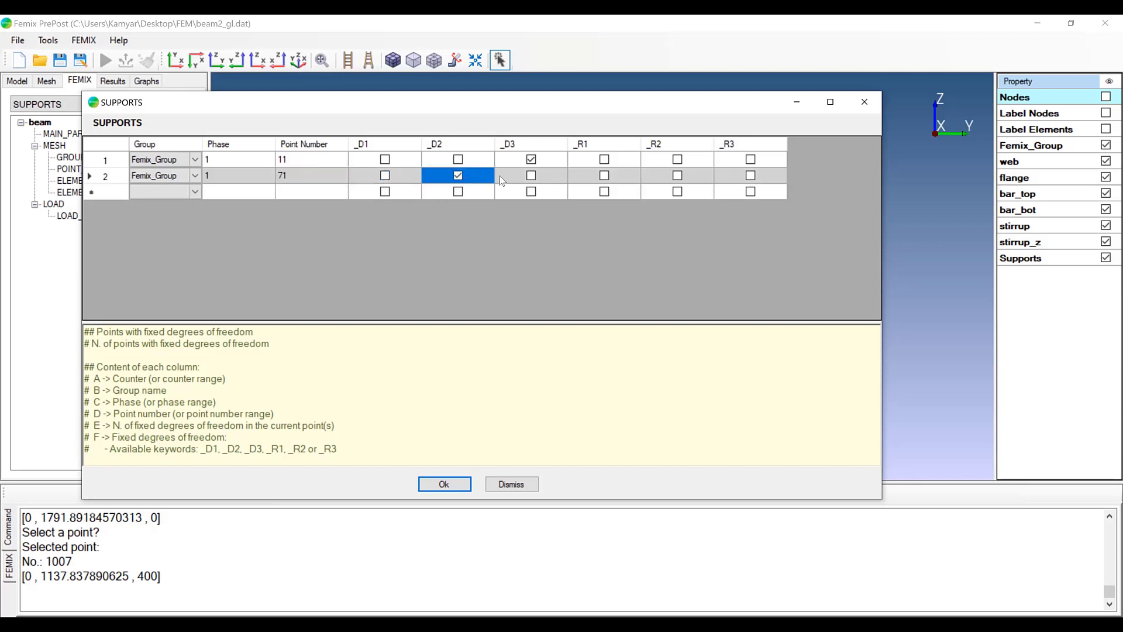
pyautogui.click(532, 176)
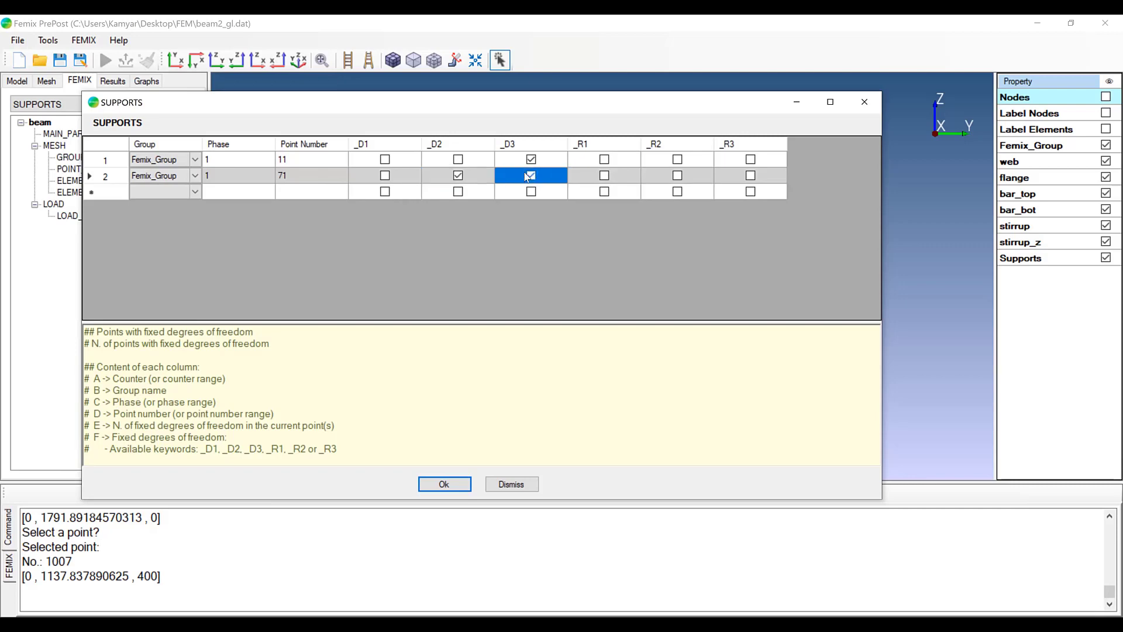
pyautogui.click(452, 493)
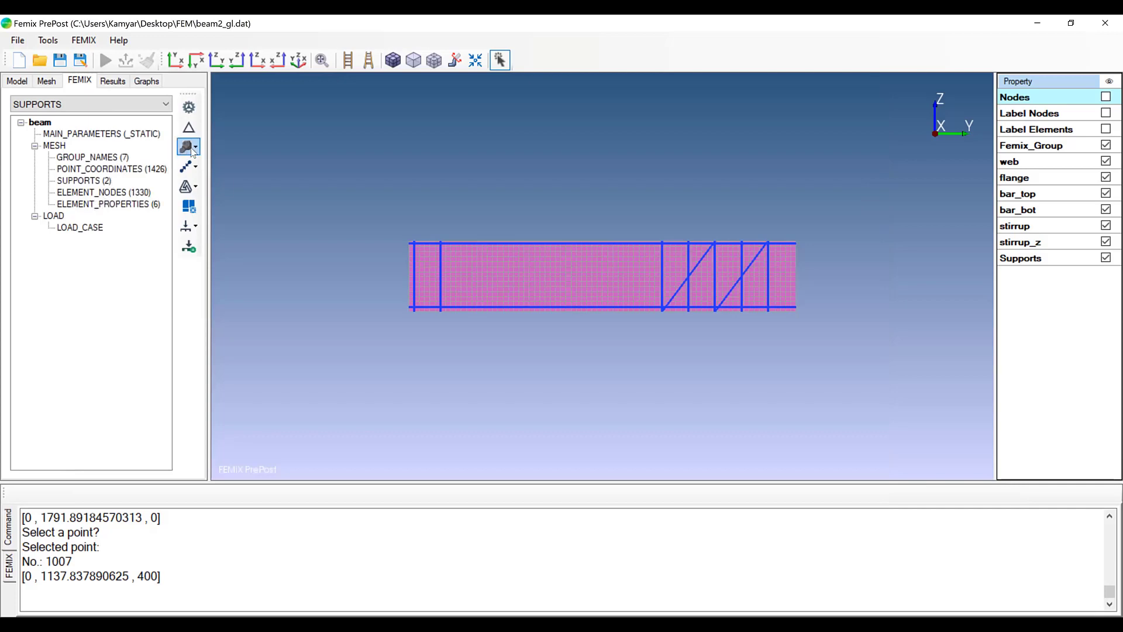
# Step: Create load case load1 for Femix_Group with integration type and integration name both set to _DEFAULT
pyautogui.click(191, 228)
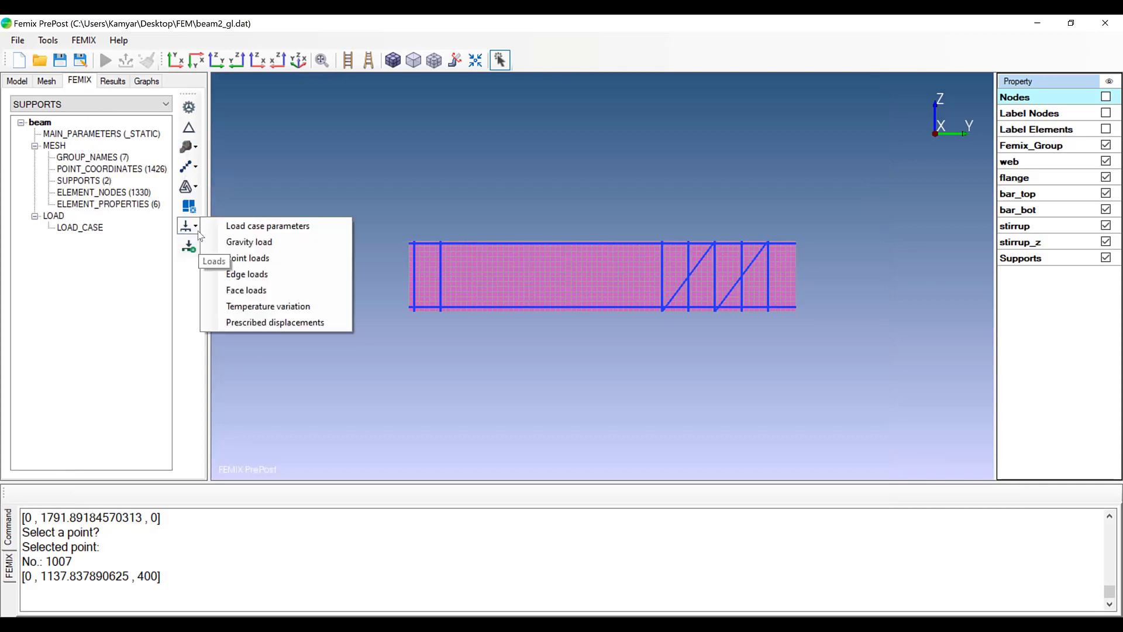
pyautogui.click(299, 233)
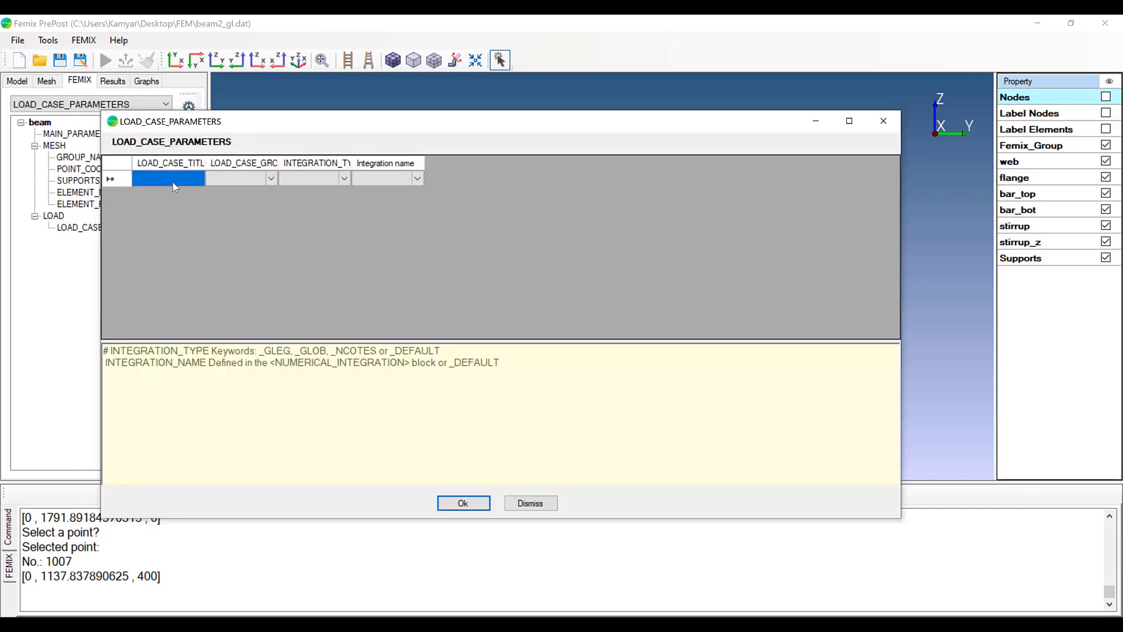
pyautogui.write('load')
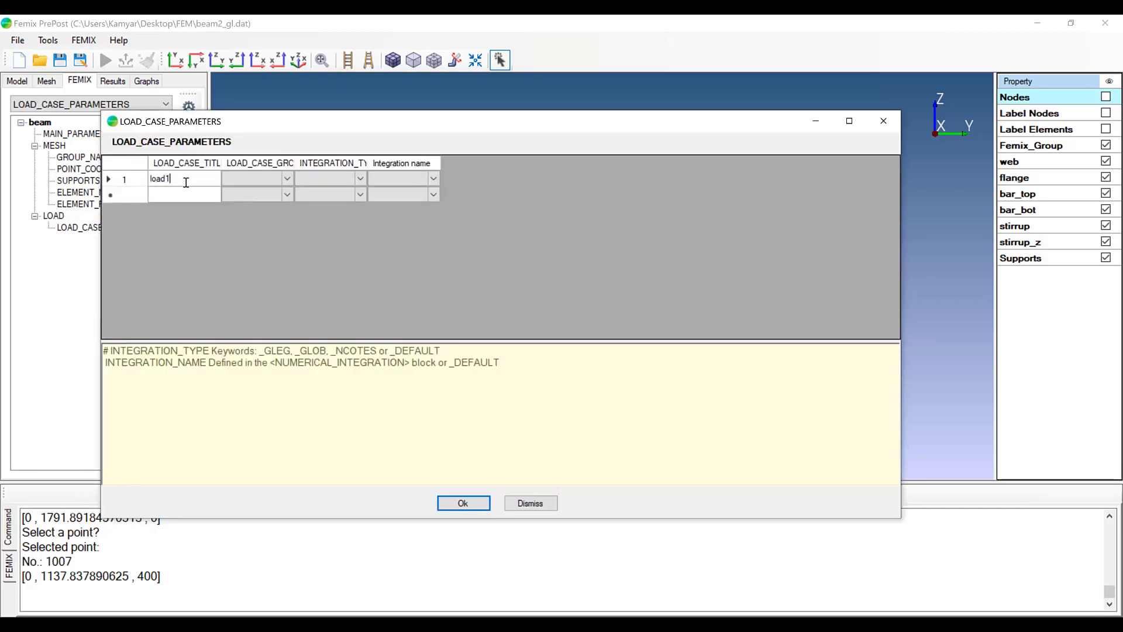
pyautogui.write('1')
pyautogui.click(256, 179)
pyautogui.click(287, 178)
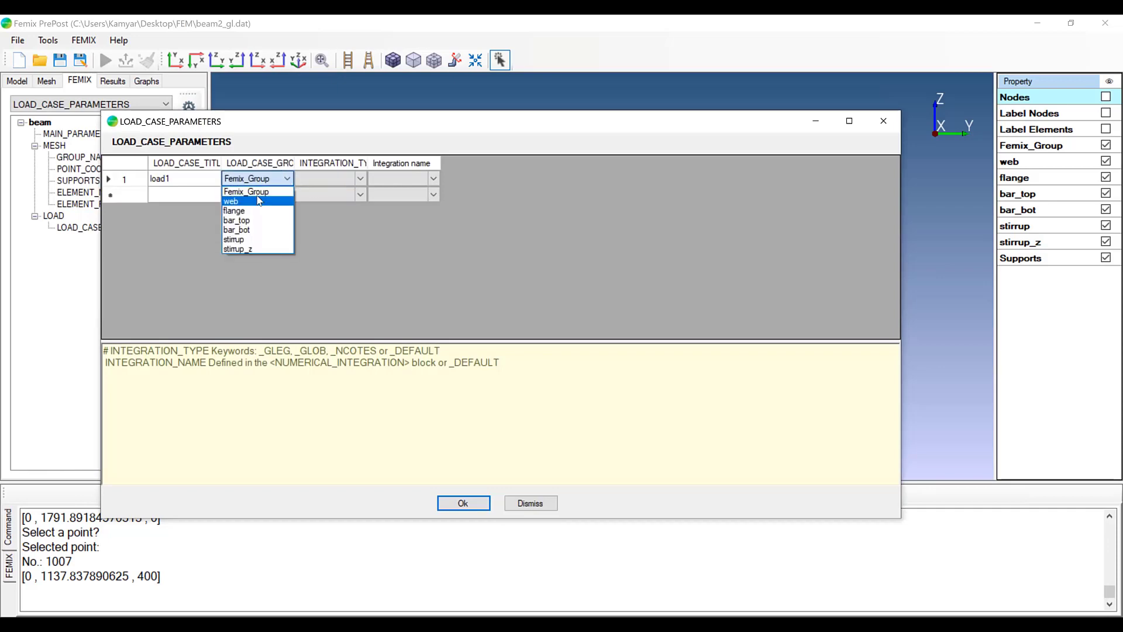
pyautogui.click(328, 177)
pyautogui.click(359, 178)
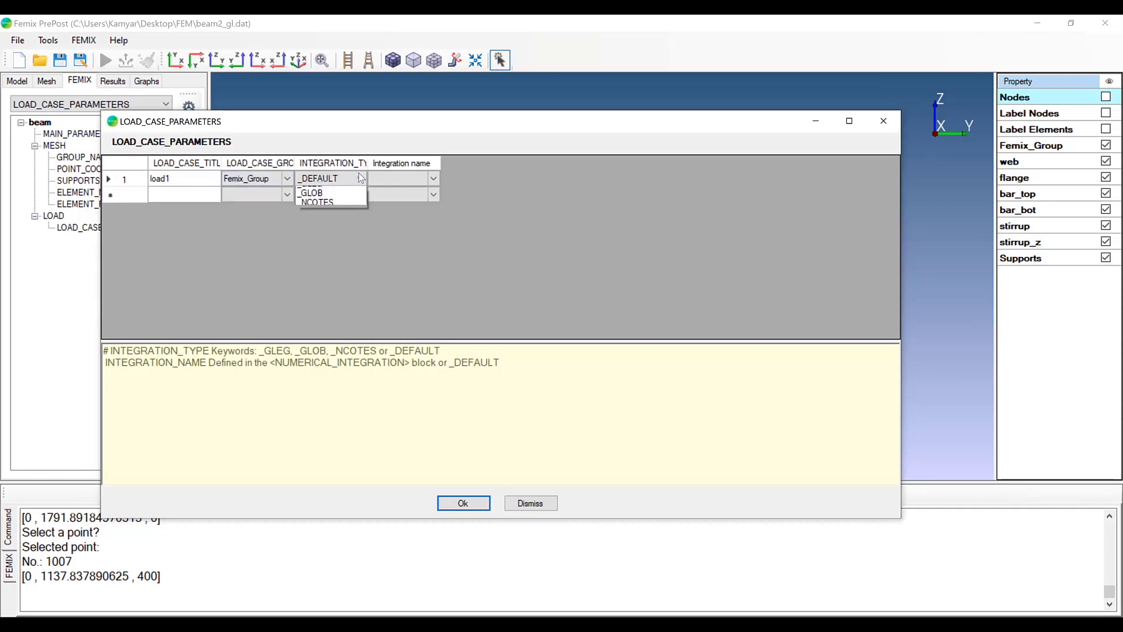
pyautogui.click(391, 184)
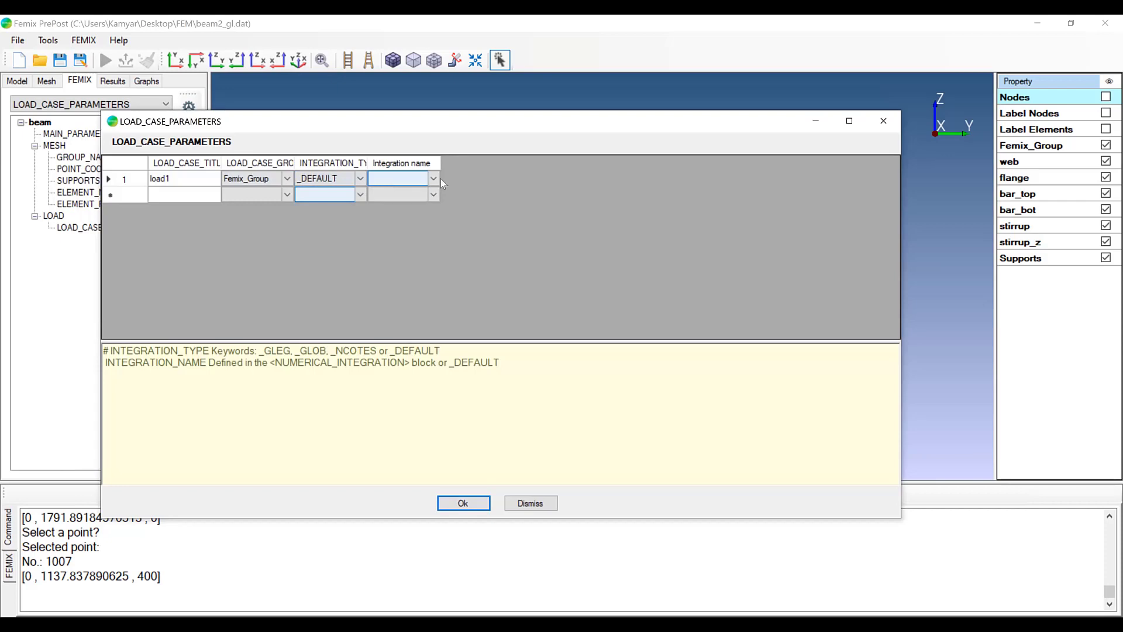
pyautogui.click(437, 178)
pyautogui.click(398, 190)
pyautogui.click(188, 185)
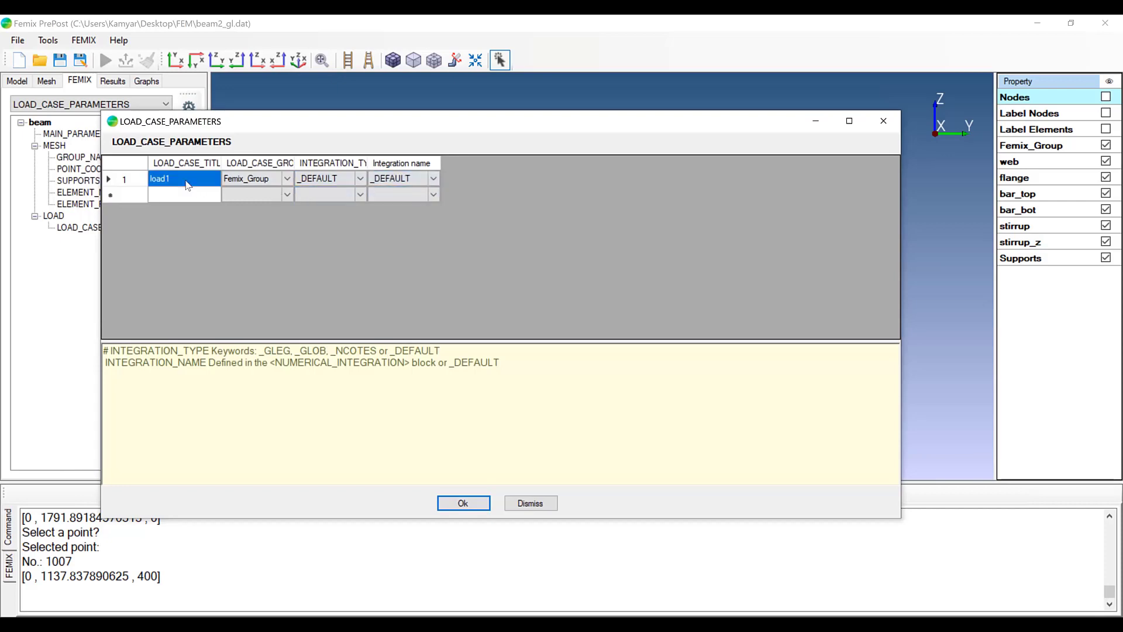
pyautogui.click(463, 503)
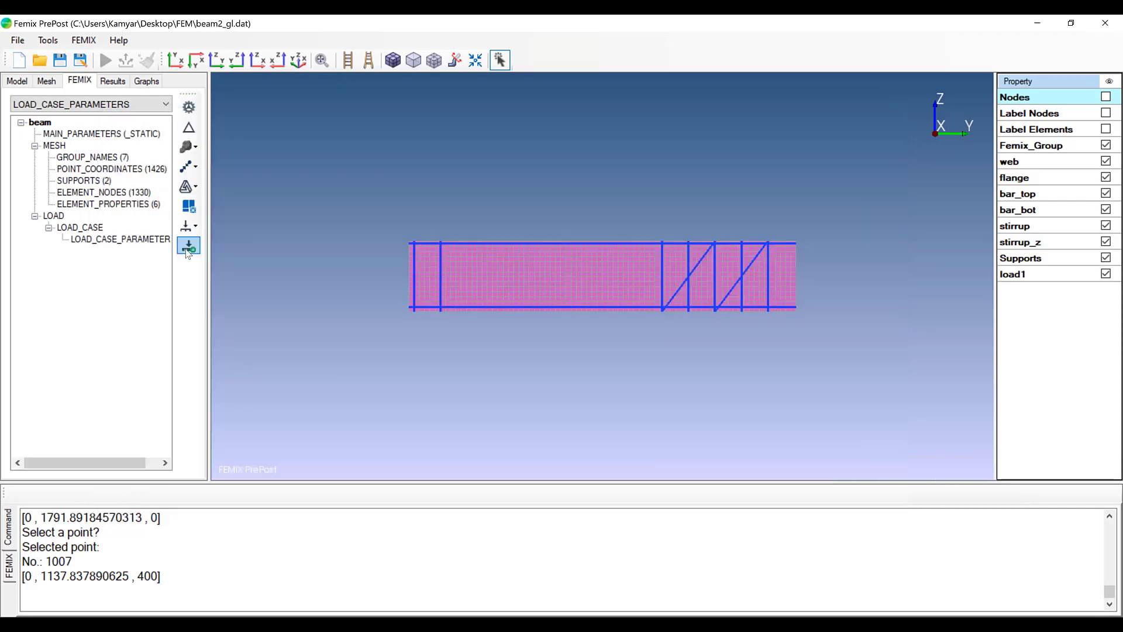
# Step: Add a point load at point 1007 with Force-XG1 0, Force-XG2 0 and Force-XG3 -1
pyautogui.click(194, 228)
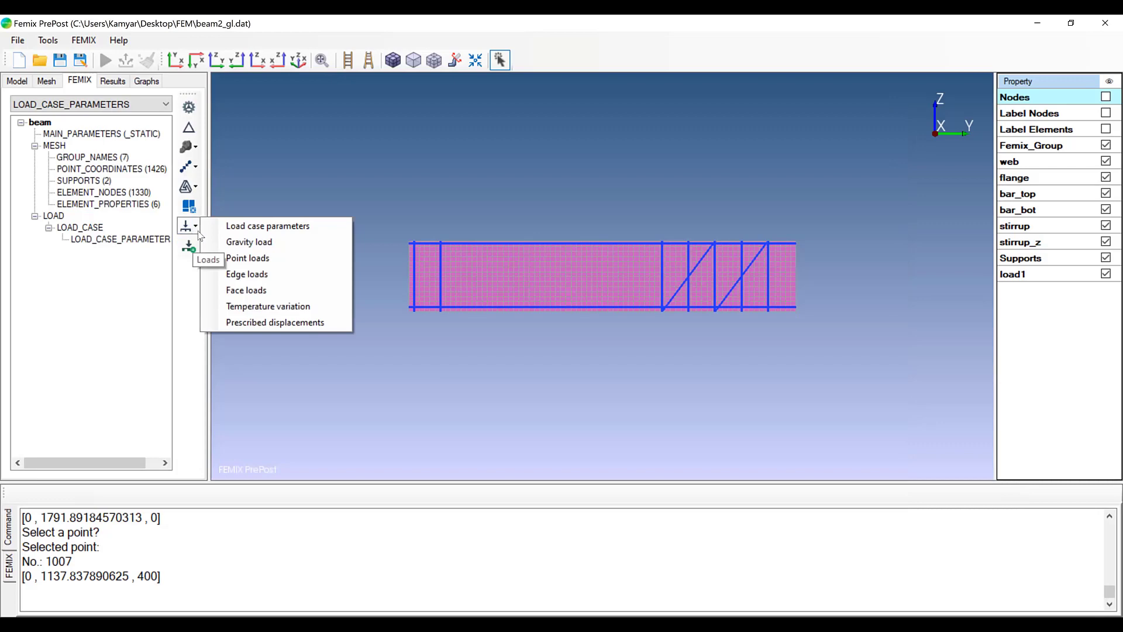
pyautogui.click(289, 258)
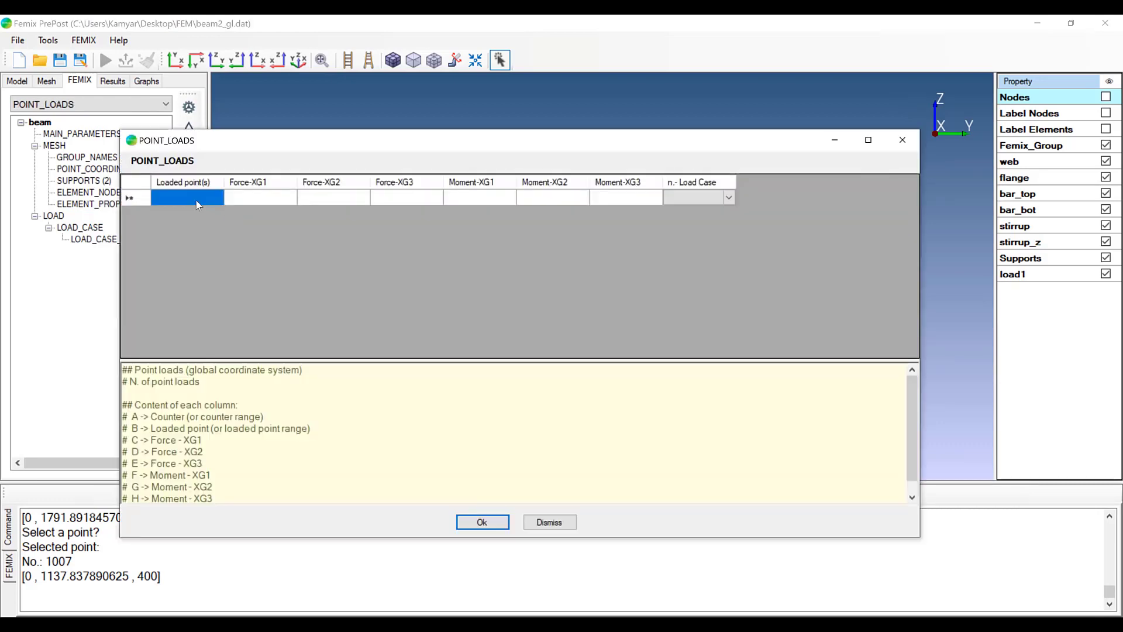
pyautogui.write('1007')
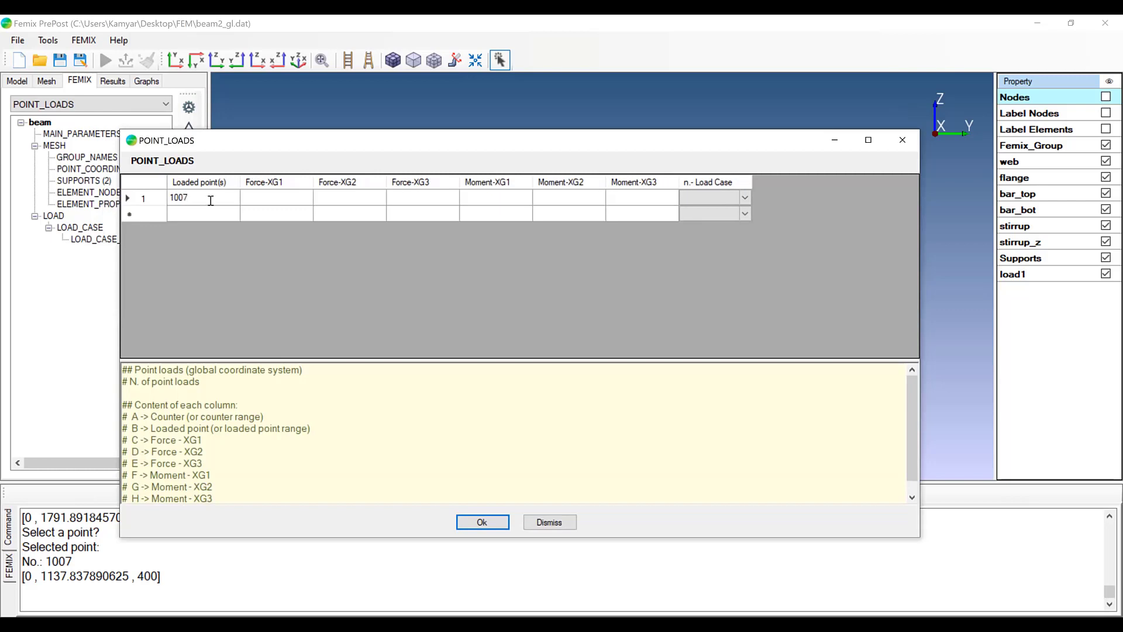
pyautogui.click(285, 202)
pyautogui.write('0')
pyautogui.click(341, 199)
pyautogui.write('0')
pyautogui.click(424, 200)
pyautogui.write('-1')
# Step: Set all three moments of the point load to 0, assign it to load case 1-load1 and accept the table
pyautogui.click(506, 199)
pyautogui.write('0')
pyautogui.click(587, 202)
pyautogui.write('0')
pyautogui.click(641, 199)
pyautogui.write('0')
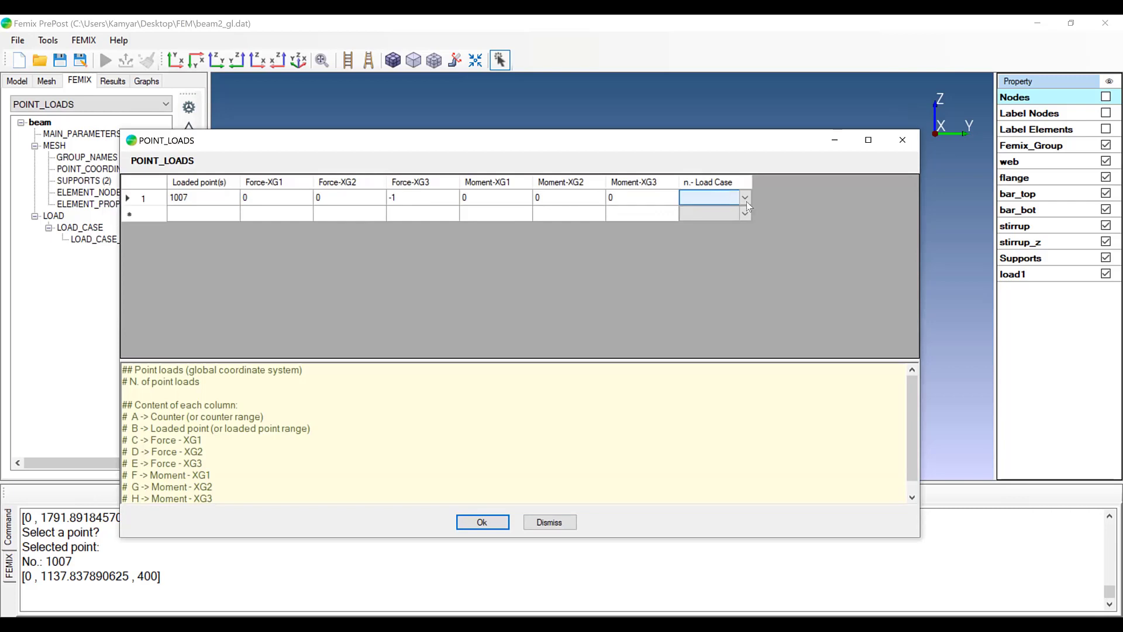
pyautogui.click(745, 198)
pyautogui.click(708, 215)
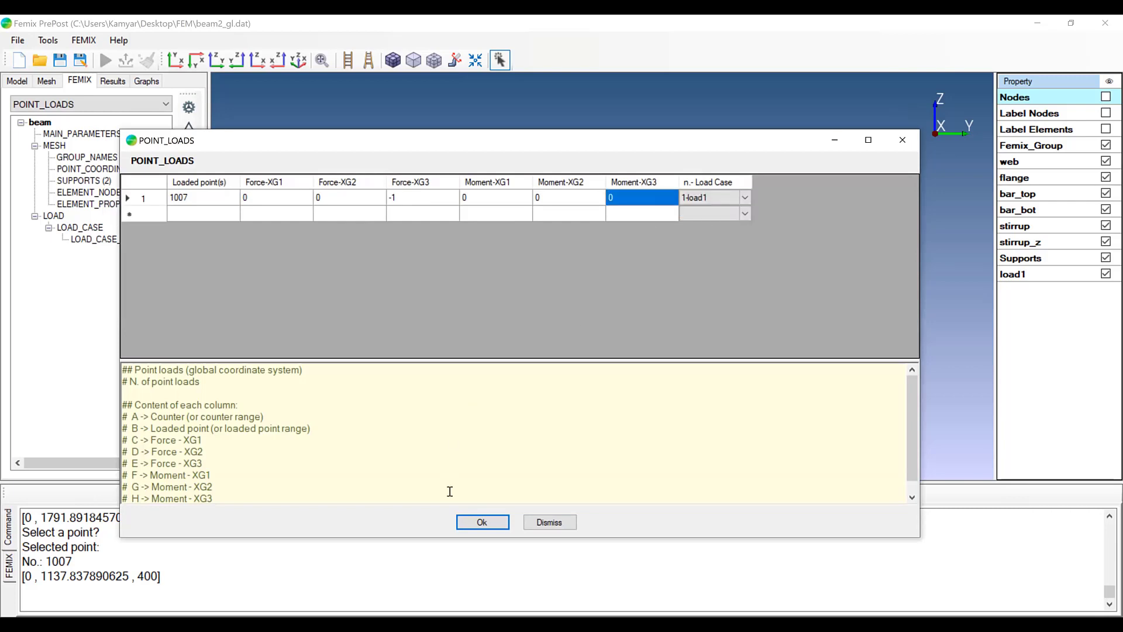
pyautogui.click(482, 522)
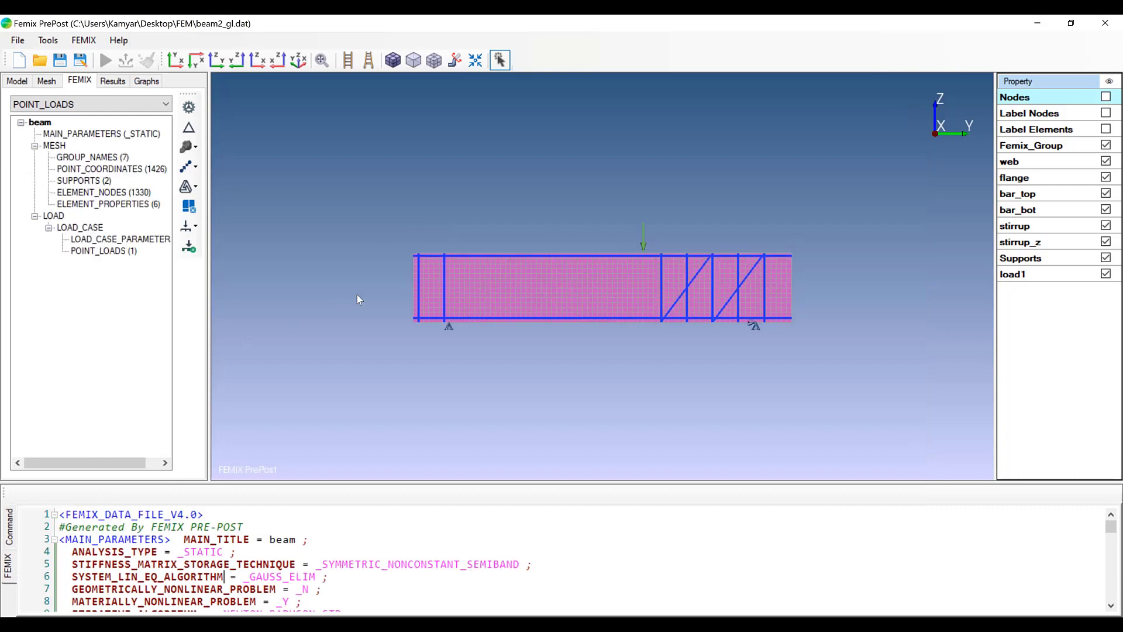
# Step: Check the load1, Supports, bar_bot and stirrup_z groups in the beam view by switching each one's visibility off and on
pyautogui.scroll(2, 676, 275)
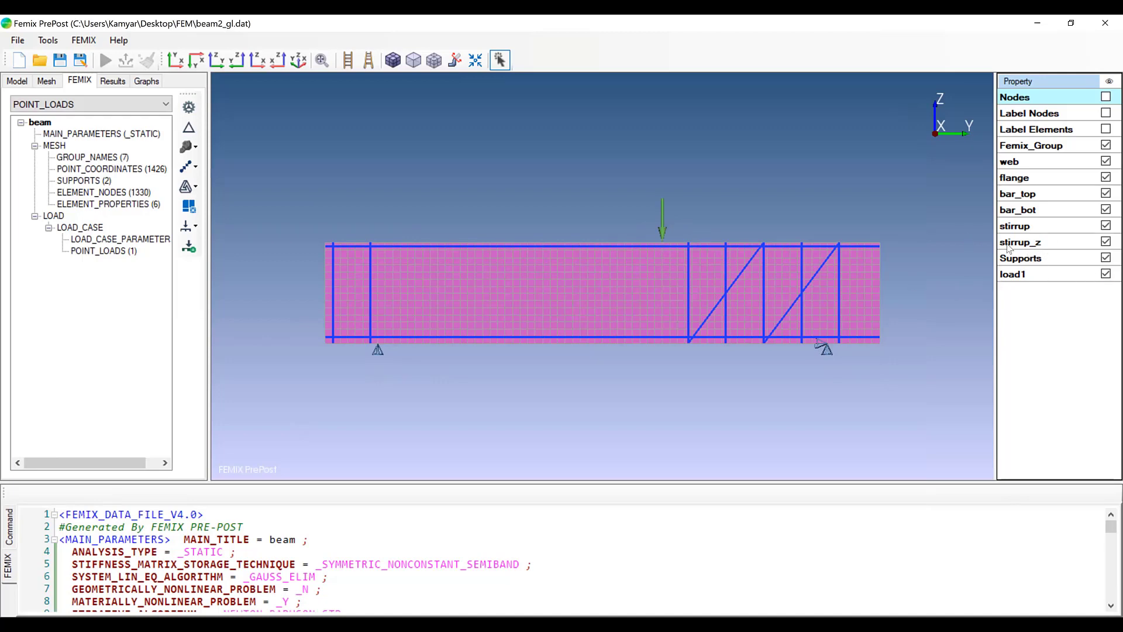
pyautogui.click(1105, 274)
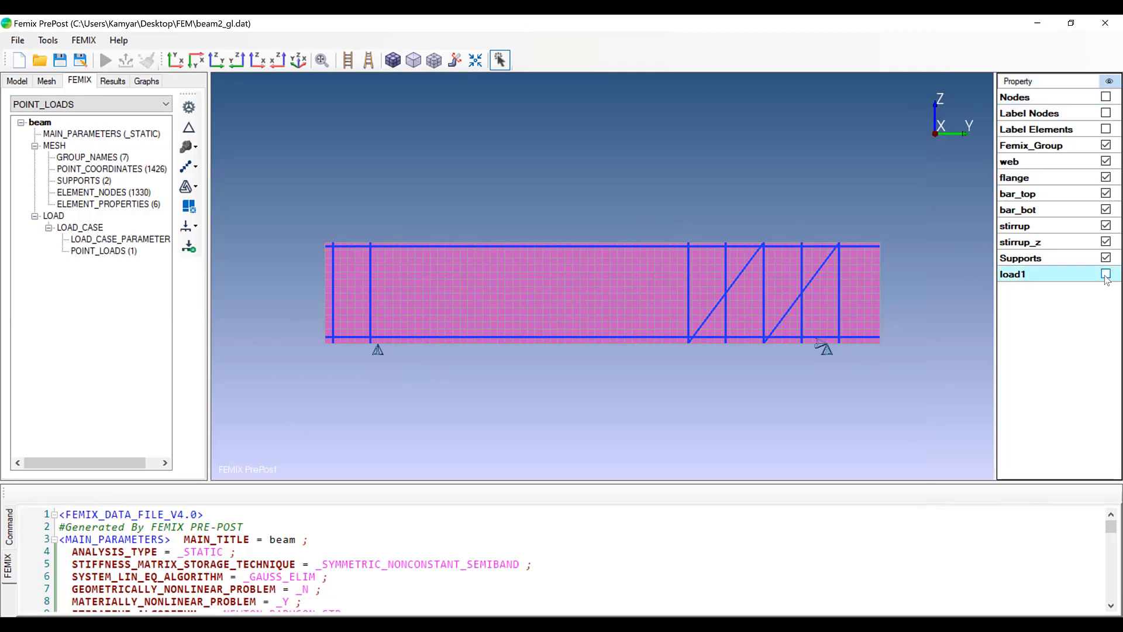
pyautogui.click(1105, 275)
pyautogui.click(1105, 259)
pyautogui.click(1105, 259)
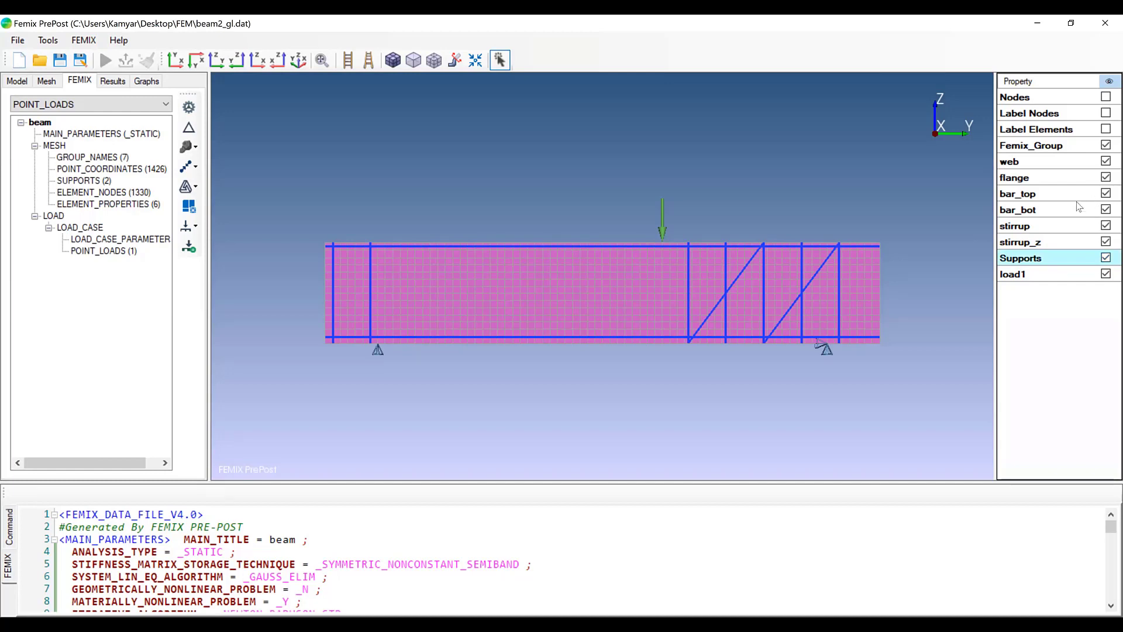
pyautogui.click(1104, 212)
pyautogui.click(1104, 212)
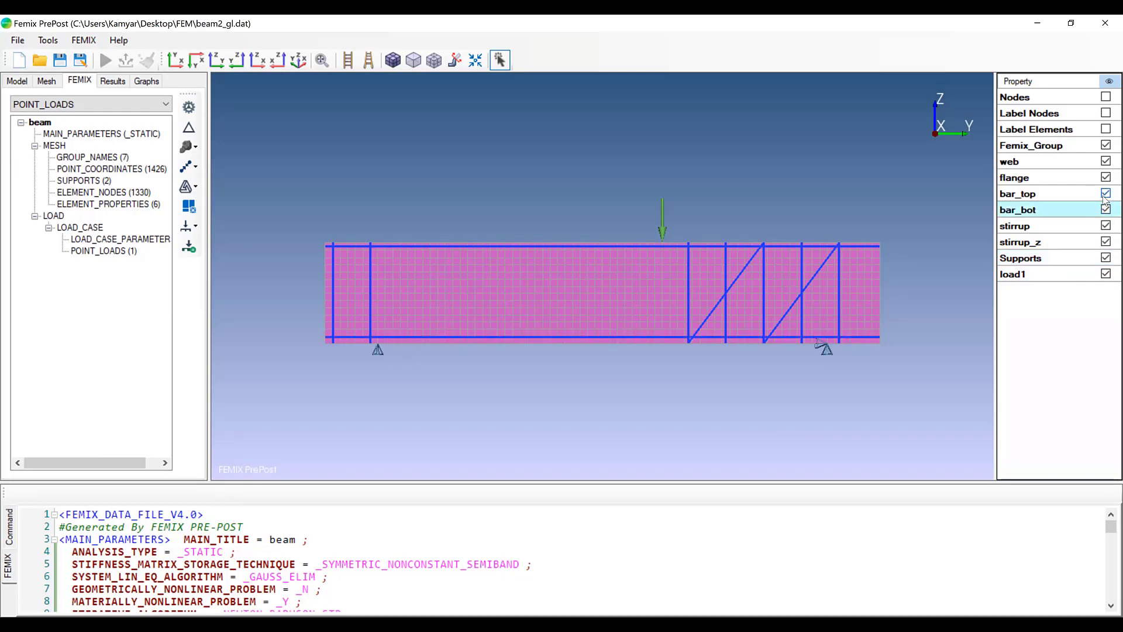
pyautogui.click(1106, 242)
pyautogui.click(1105, 242)
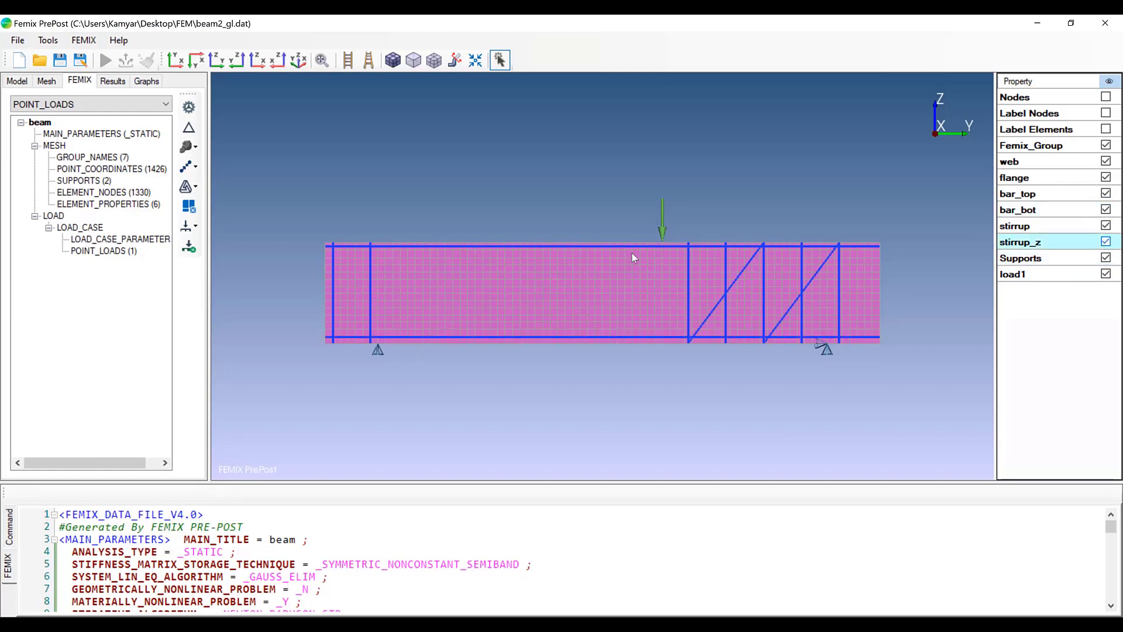
pyautogui.scroll(-1, 662, 261)
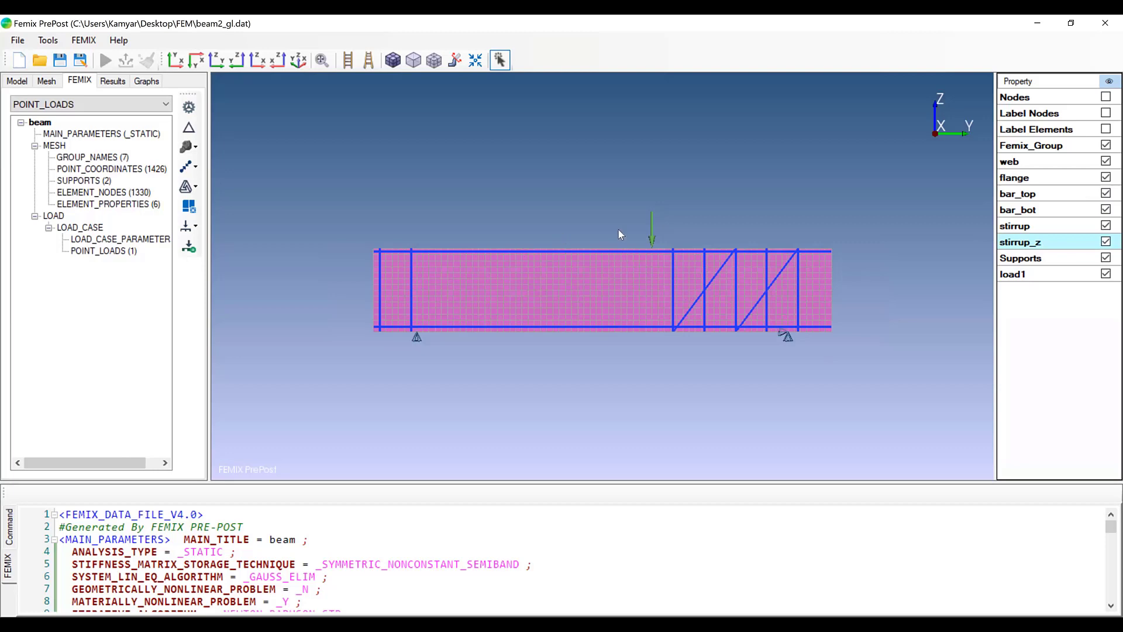
pyautogui.scroll(1, 672, 251)
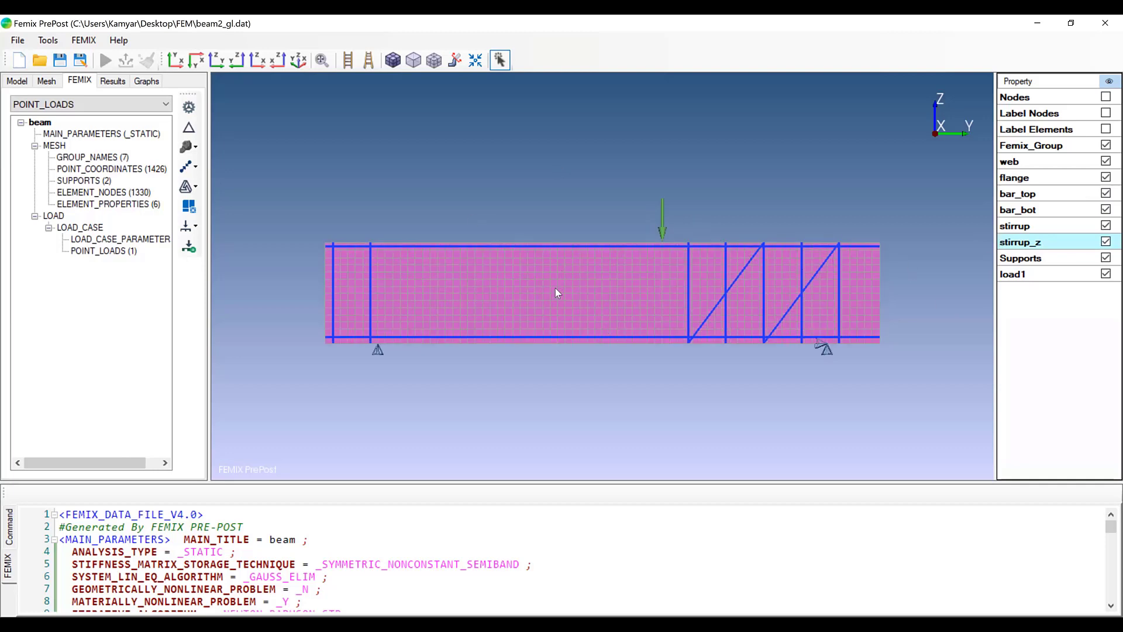
# Step: Try to define a concrete material with the NLMM104 model
pyautogui.click(187, 146)
pyautogui.click(635, 201)
pyautogui.click(195, 149)
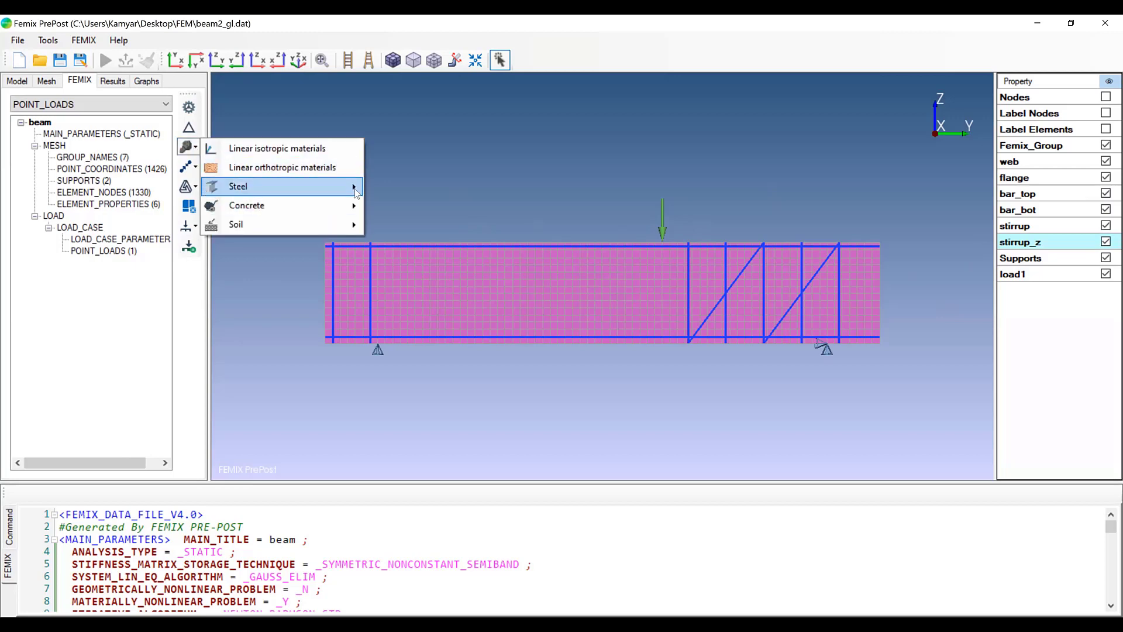
pyautogui.moveTo(345, 208)
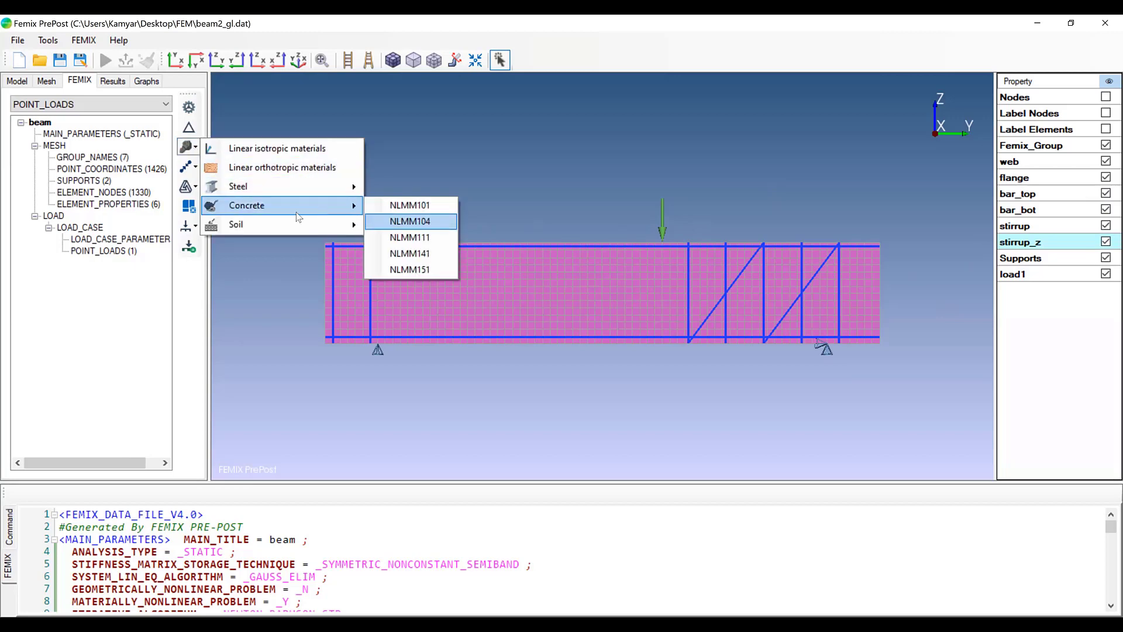
pyautogui.click(434, 226)
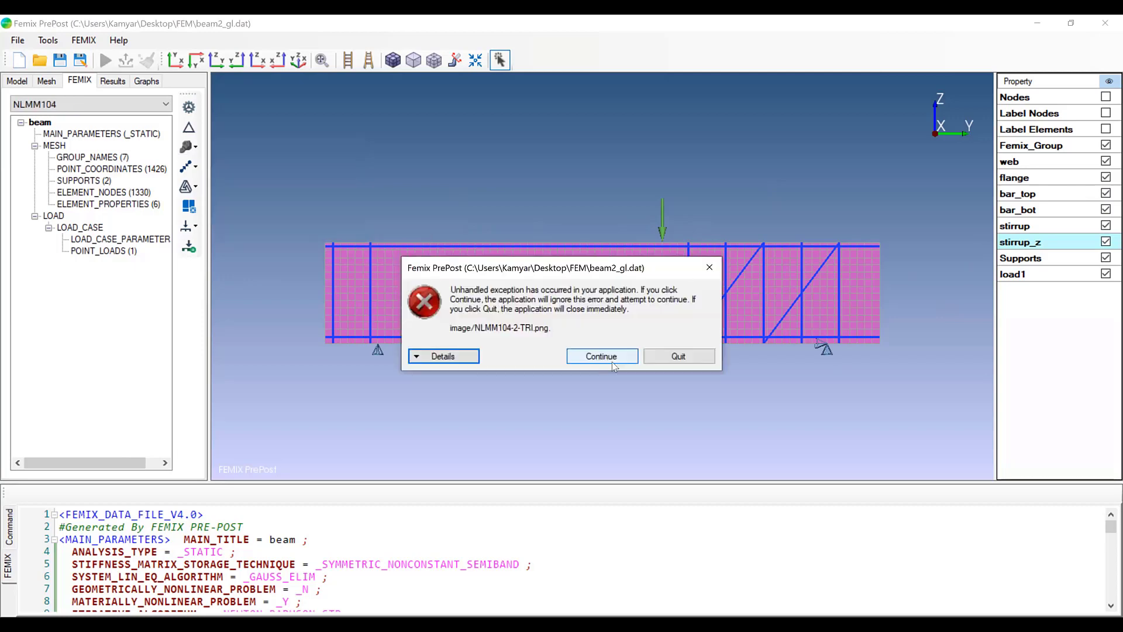
pyautogui.click(608, 358)
pyautogui.click(564, 541)
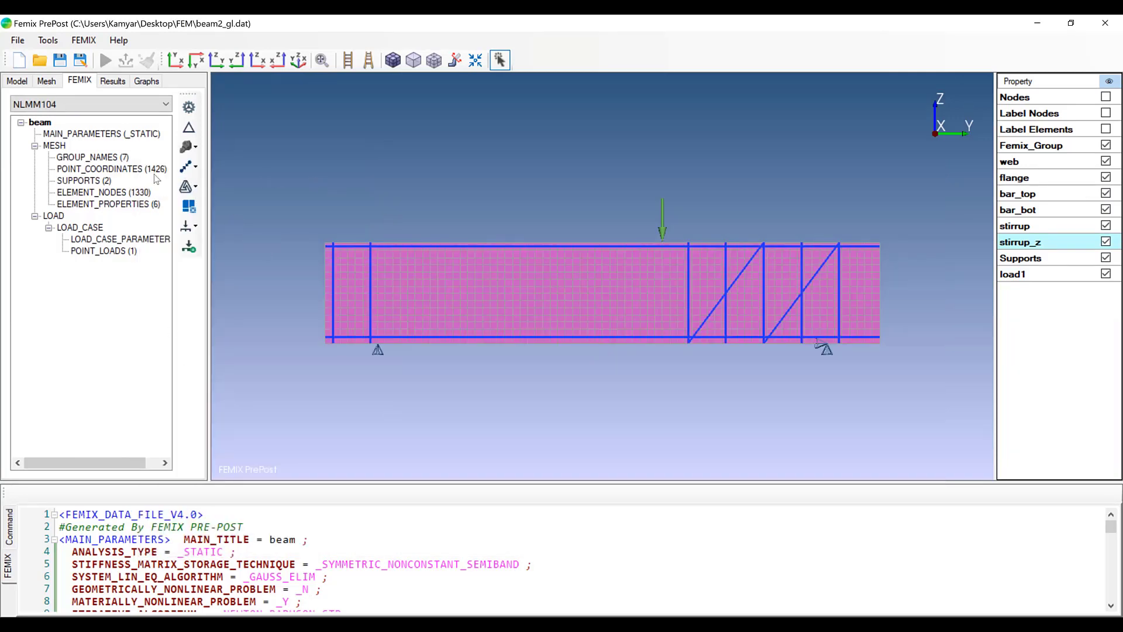
# Step: Open the NLMM104 concrete material table and add a new row to it
pyautogui.click(192, 146)
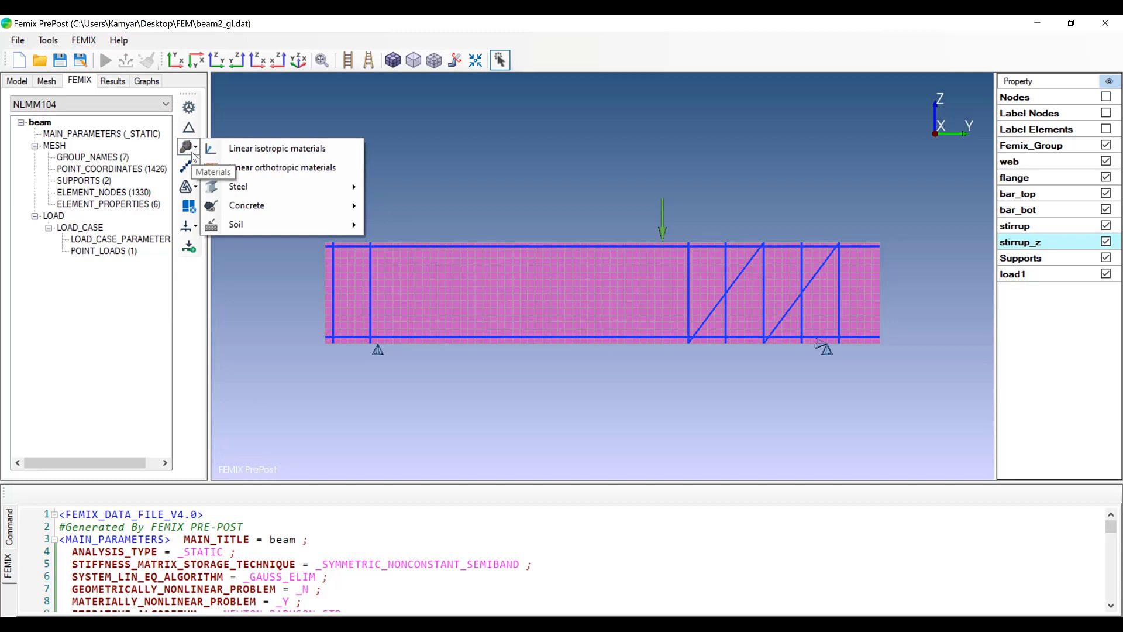
pyautogui.click(191, 146)
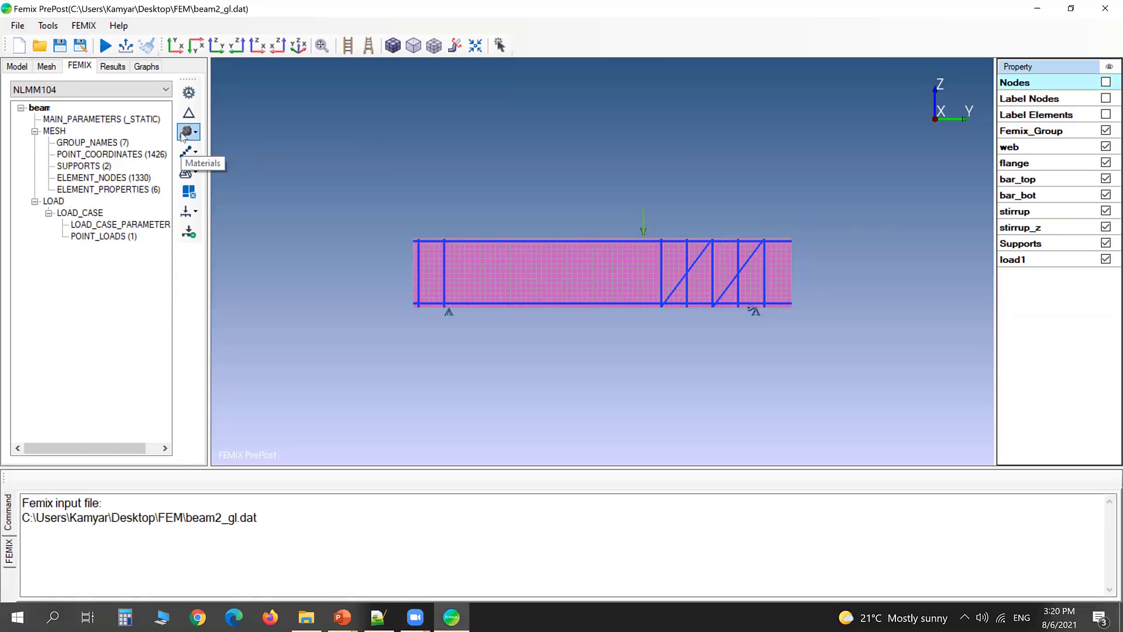
pyautogui.click(182, 134)
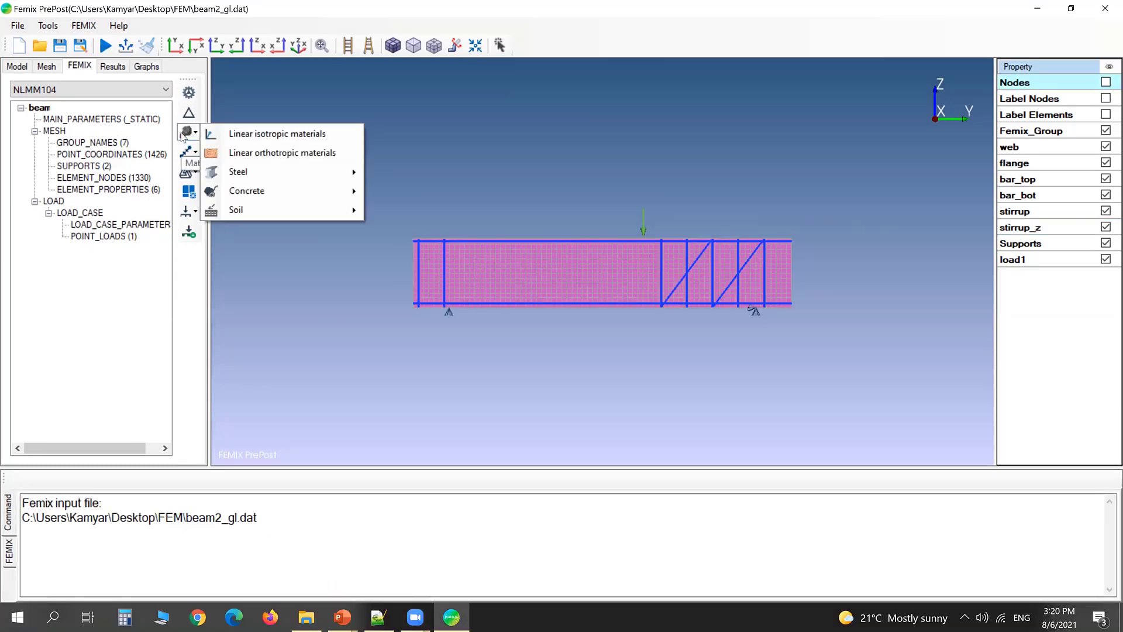
pyautogui.moveTo(325, 193)
pyautogui.click(428, 206)
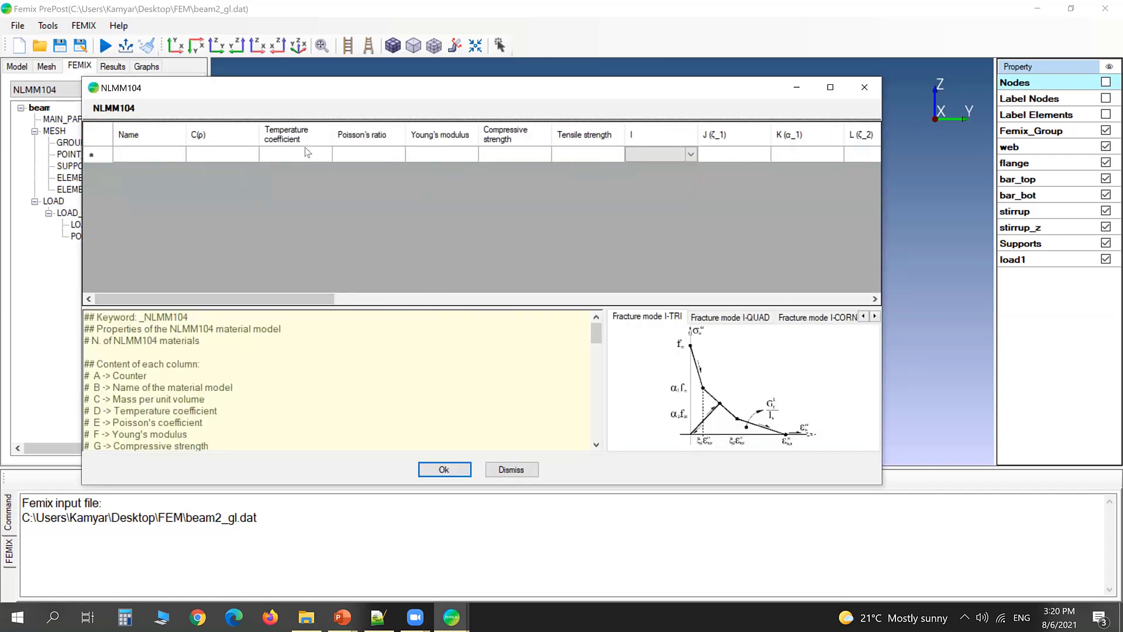
pyautogui.rightClick(401, 198)
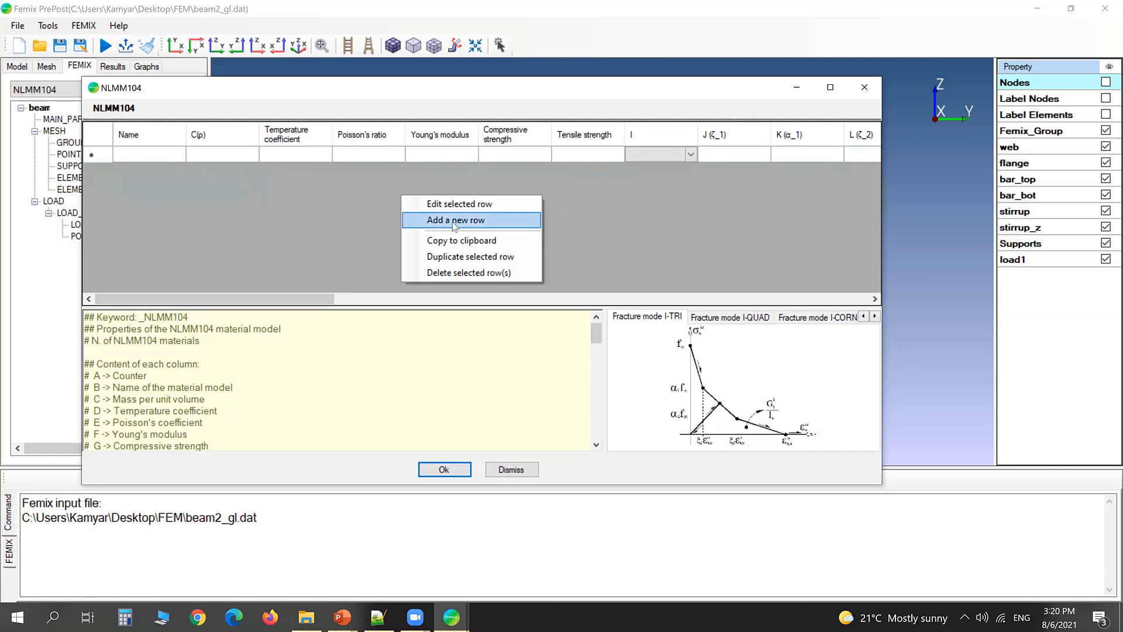
pyautogui.click(479, 225)
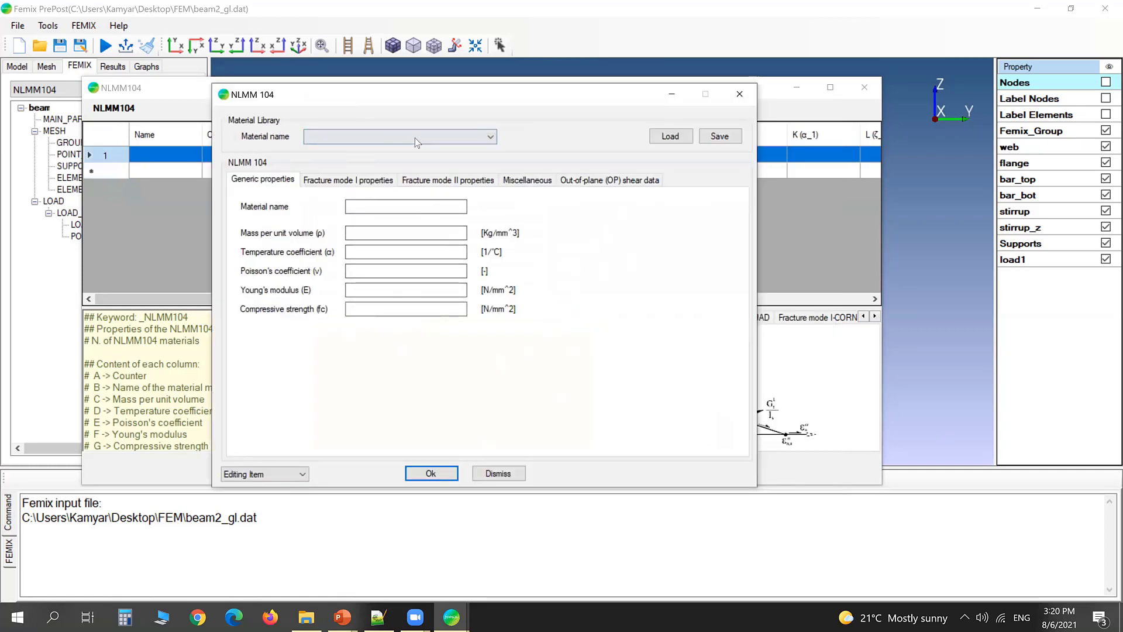
# Step: Load the library material NLMM104_30 into the new NLMM104 row after looking through its property categories
pyautogui.click(348, 180)
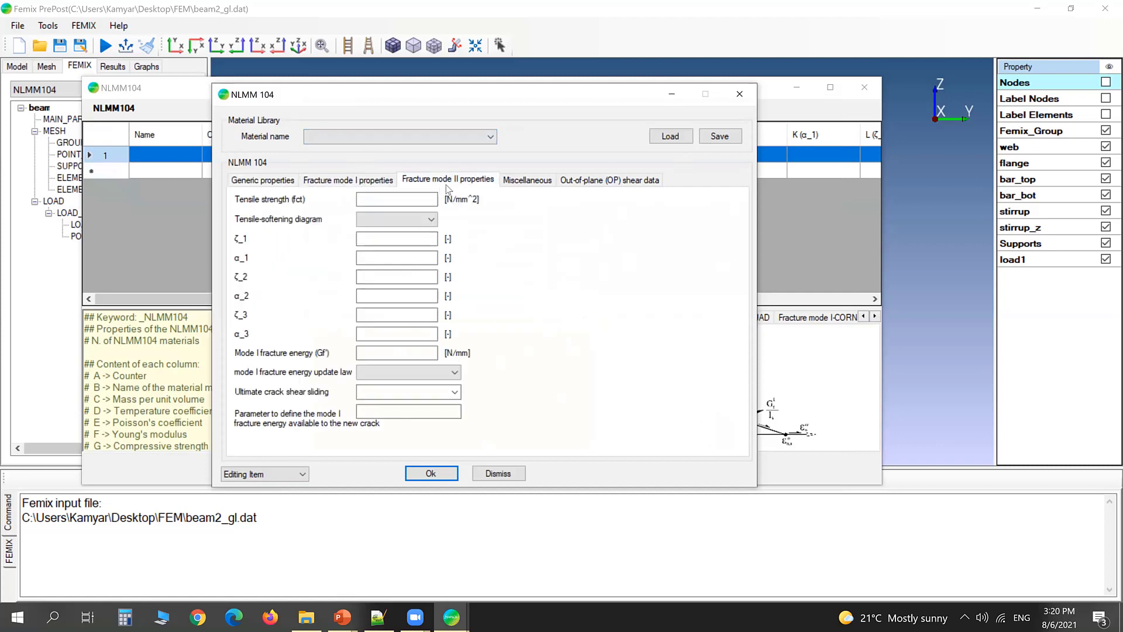
pyautogui.click(447, 180)
pyautogui.click(531, 181)
pyautogui.click(586, 181)
pyautogui.click(263, 180)
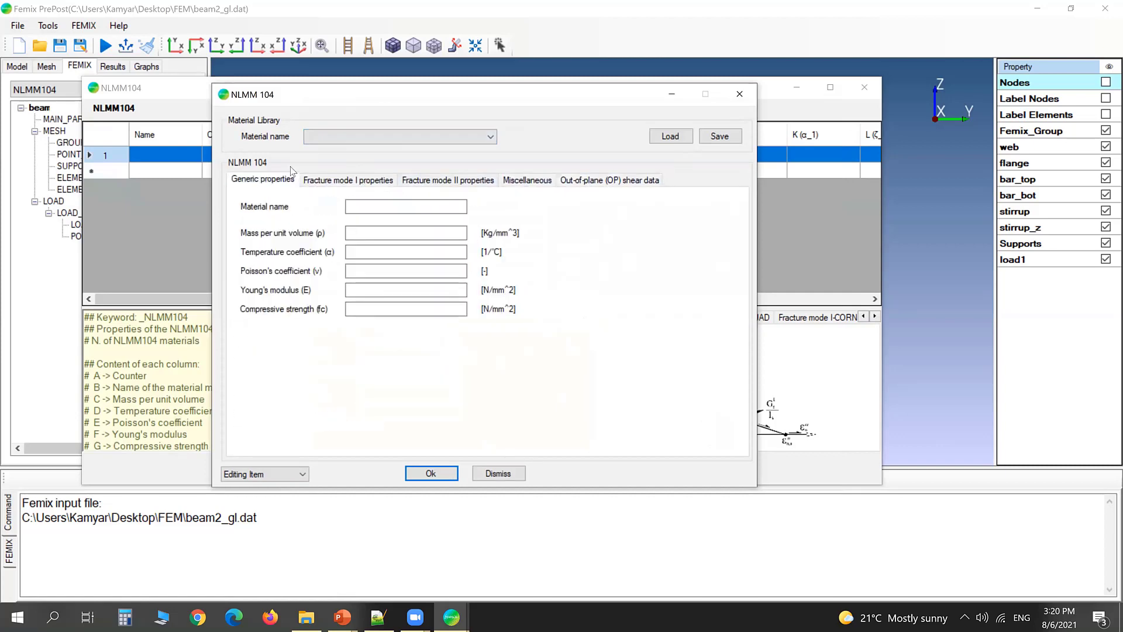
pyautogui.click(340, 137)
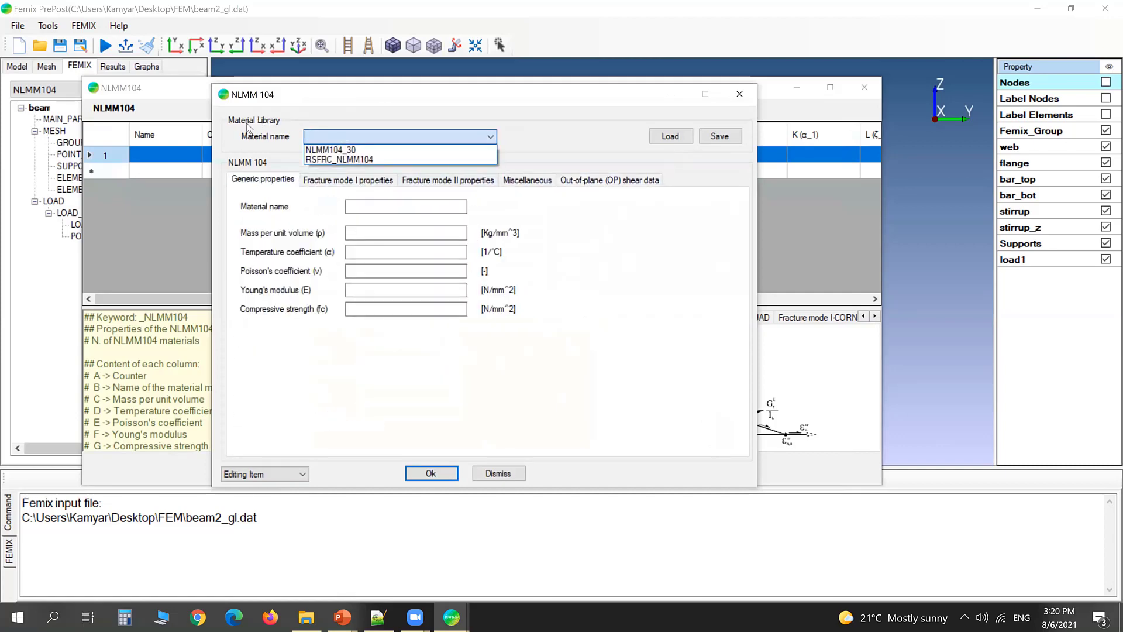
pyautogui.click(362, 150)
pyautogui.click(673, 136)
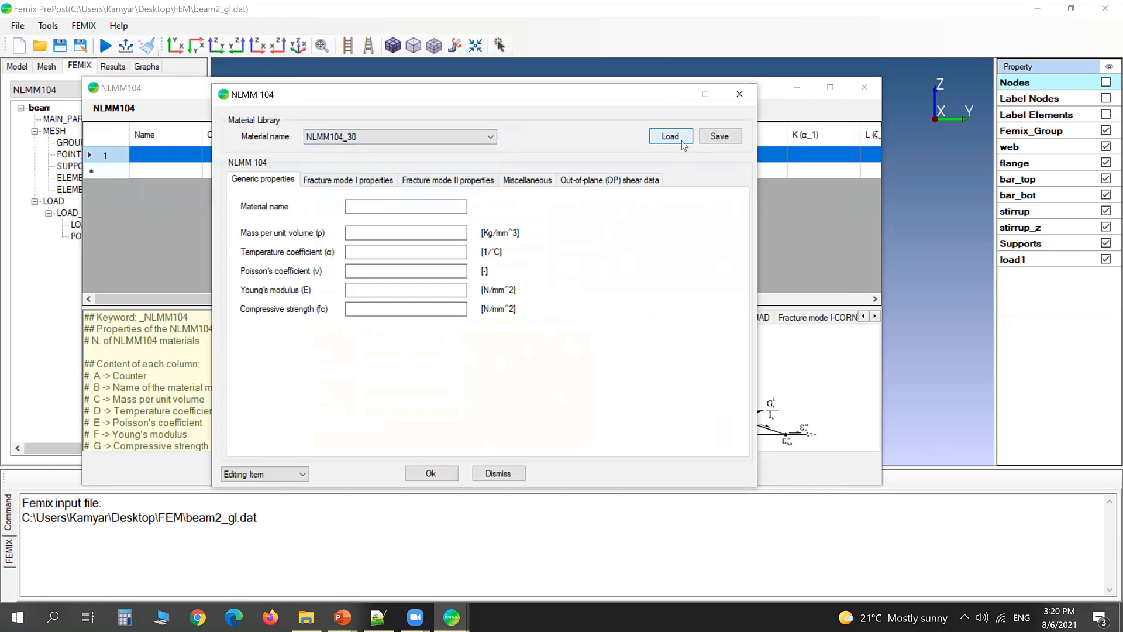
# Step: Review the fracture, miscellaneous, shear and generic properties of NLMM104_30, then accept the material and its table
pyautogui.click(346, 180)
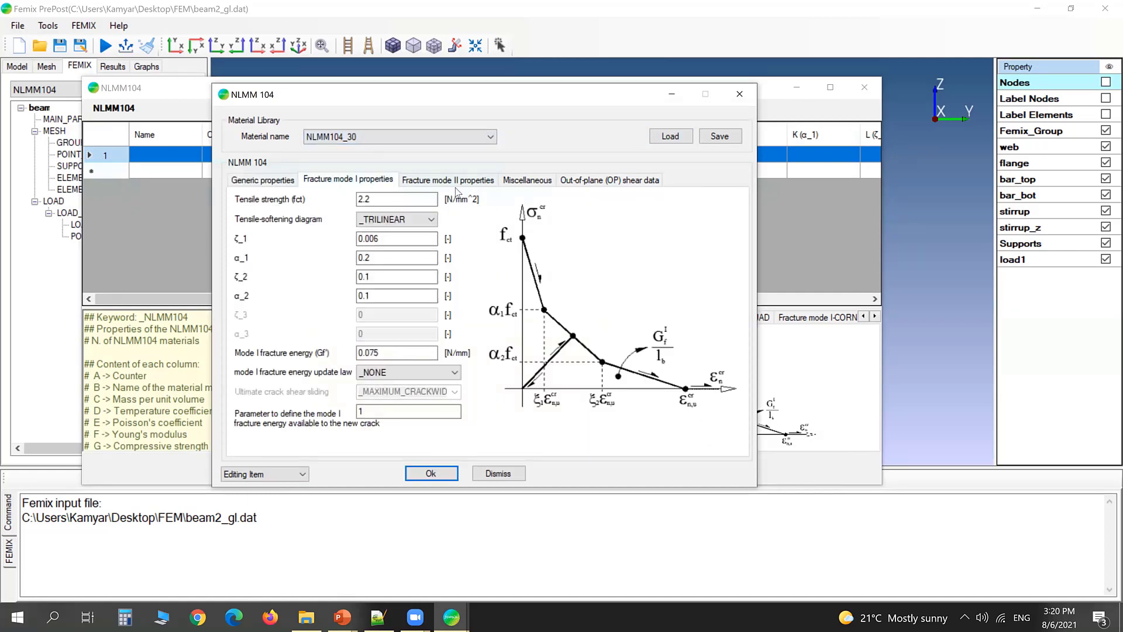
pyautogui.click(459, 181)
pyautogui.click(530, 180)
pyautogui.click(605, 181)
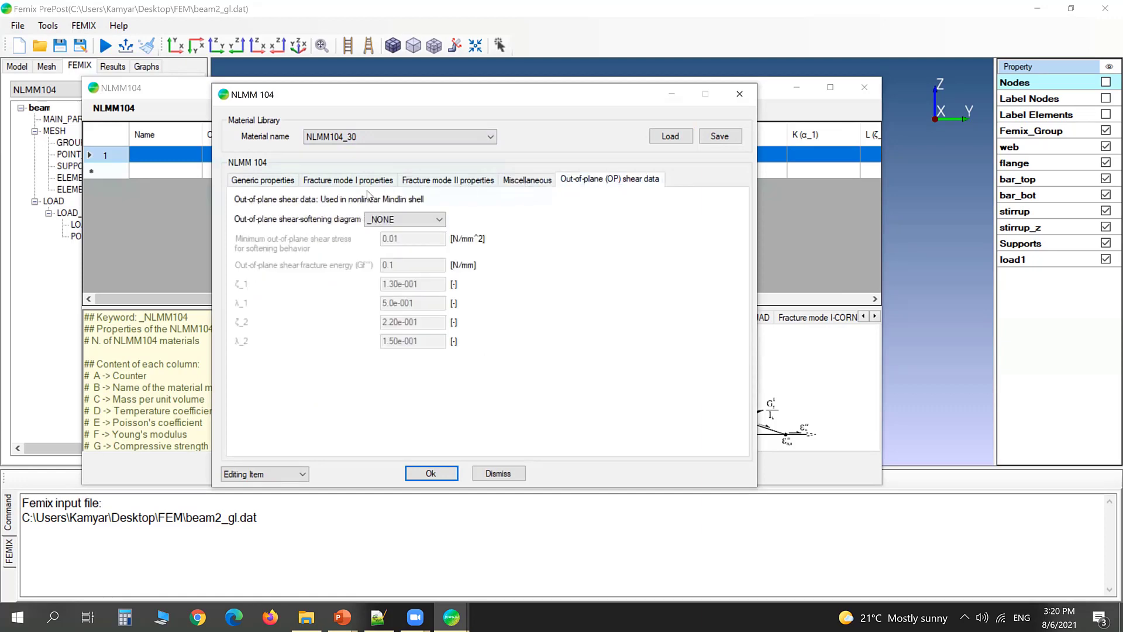
pyautogui.click(262, 180)
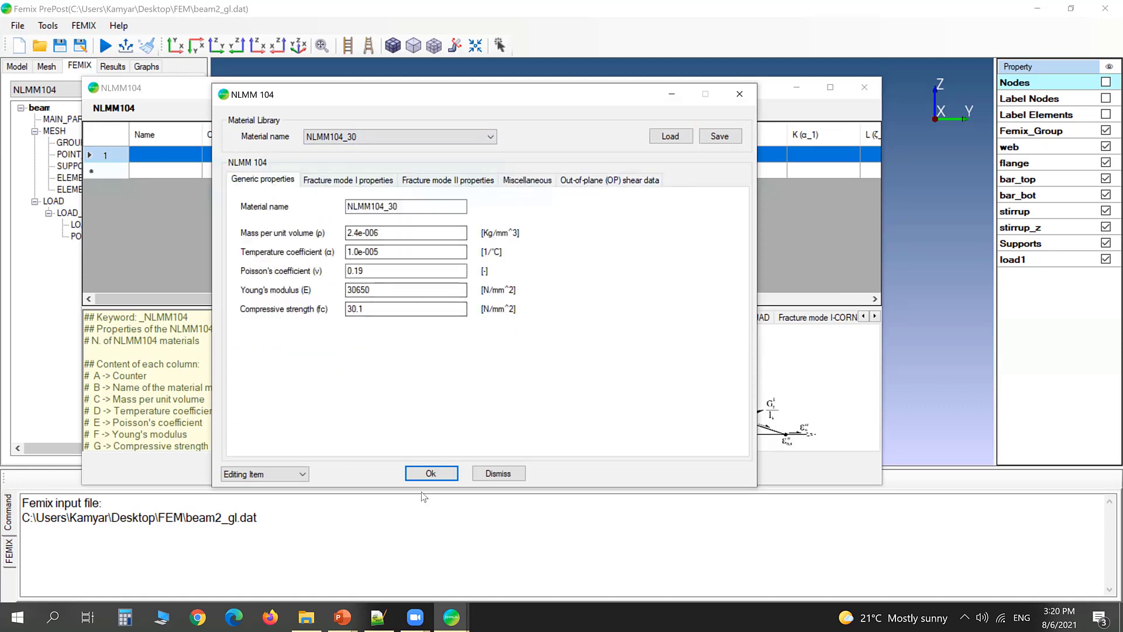
pyautogui.click(431, 474)
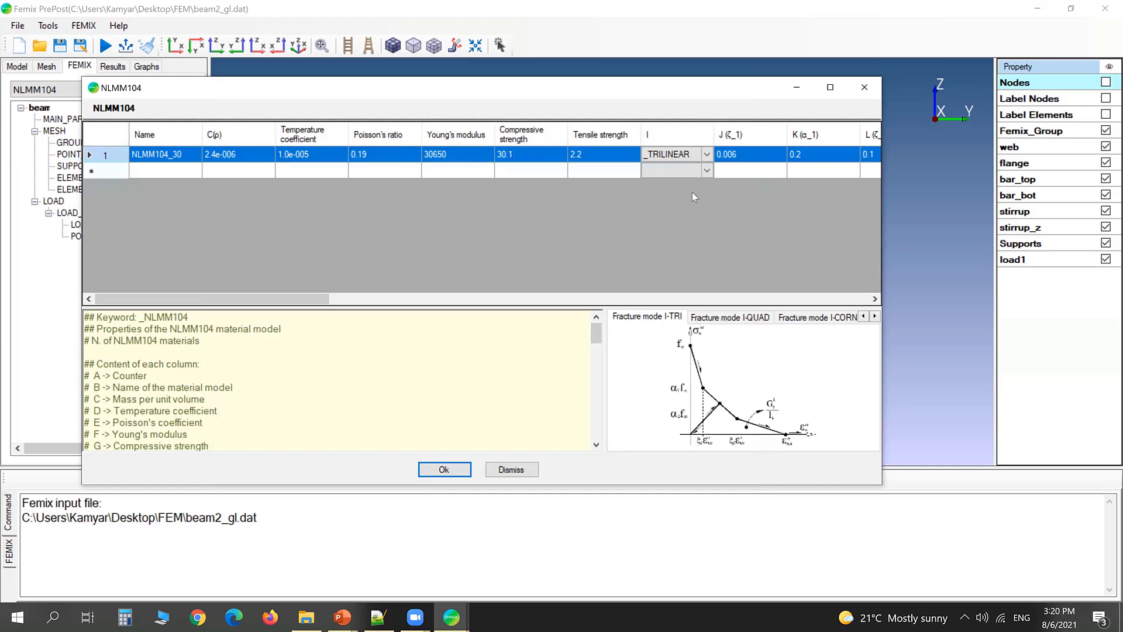
pyautogui.click(444, 469)
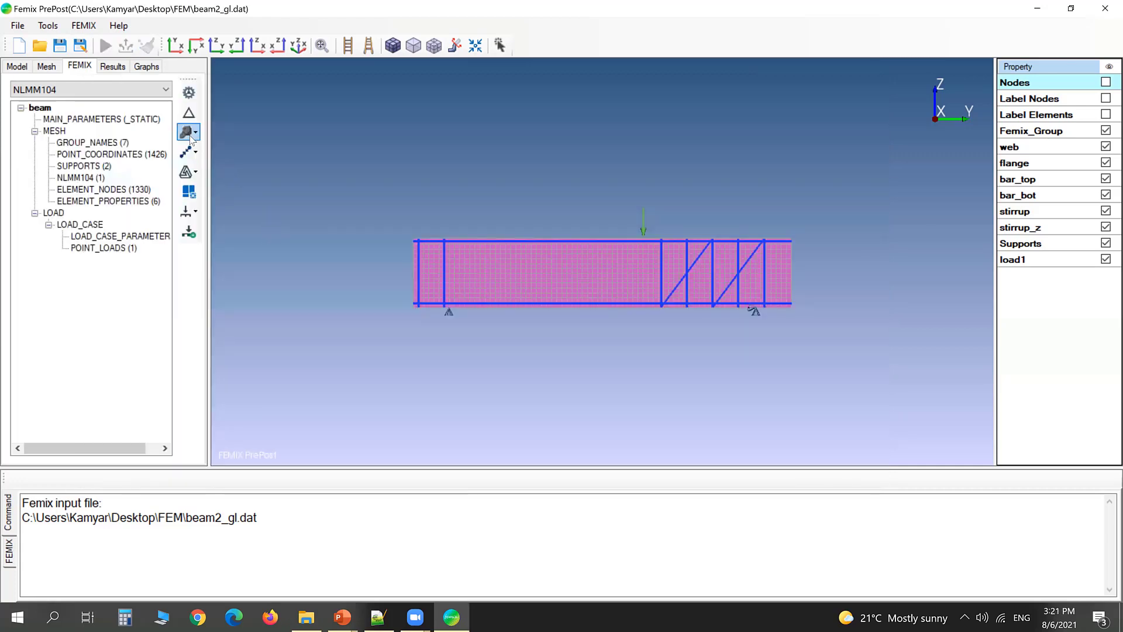
pyautogui.click(191, 138)
pyautogui.moveTo(304, 172)
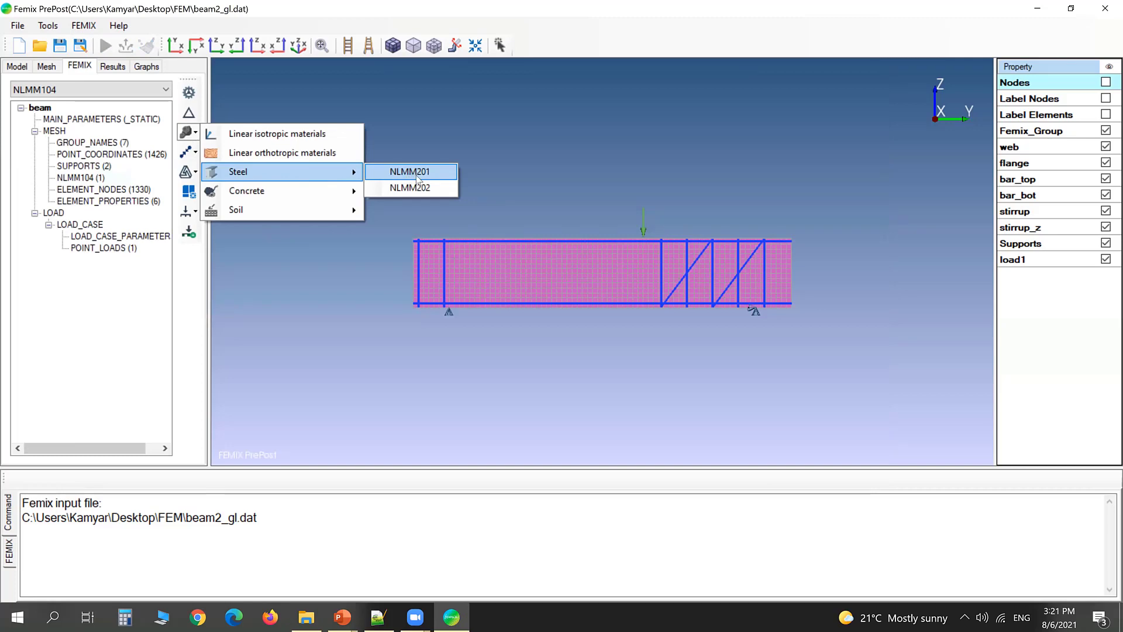
pyautogui.click(418, 173)
pyautogui.rightClick(280, 226)
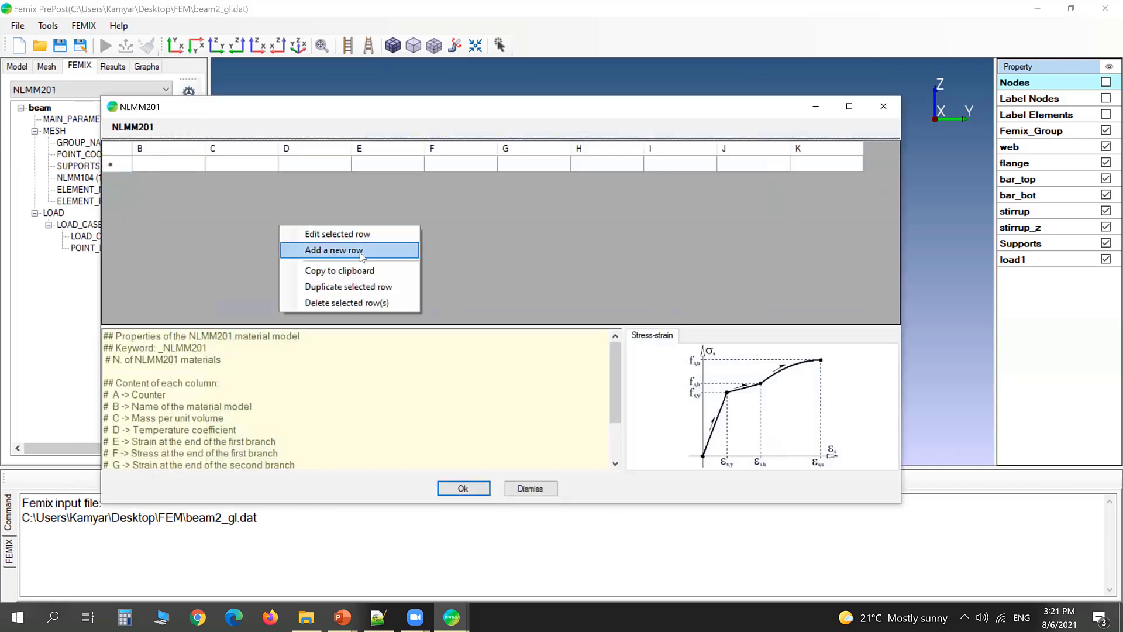
pyautogui.click(438, 289)
pyautogui.click(530, 488)
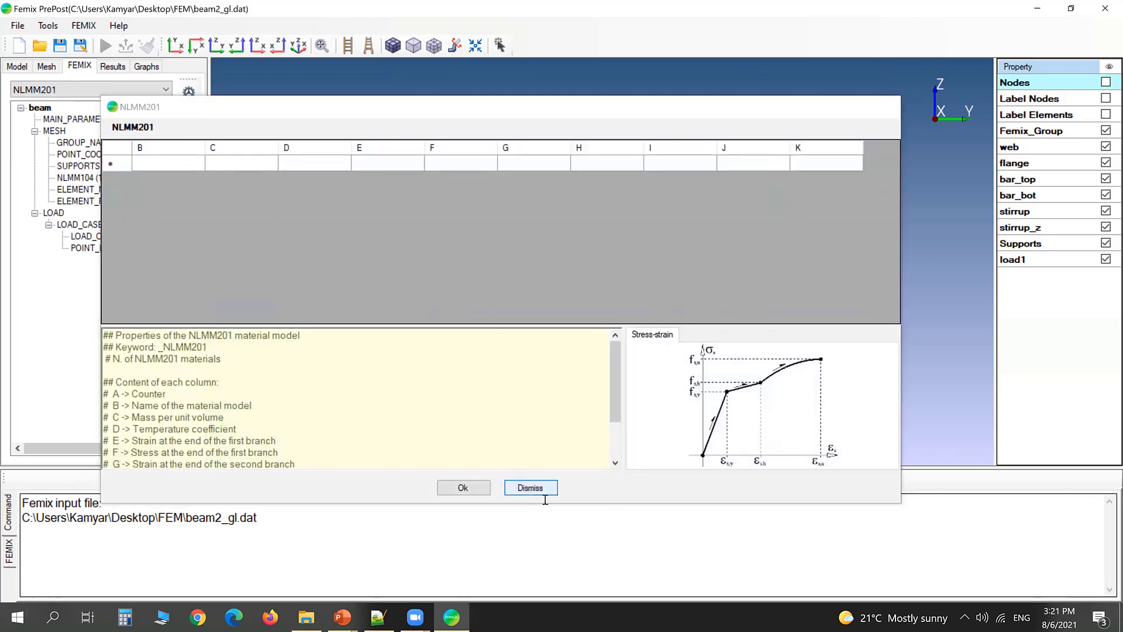
# Step: Add a linear isotropic material by loading Steel_Lin from the material library
pyautogui.click(188, 132)
pyautogui.click(309, 137)
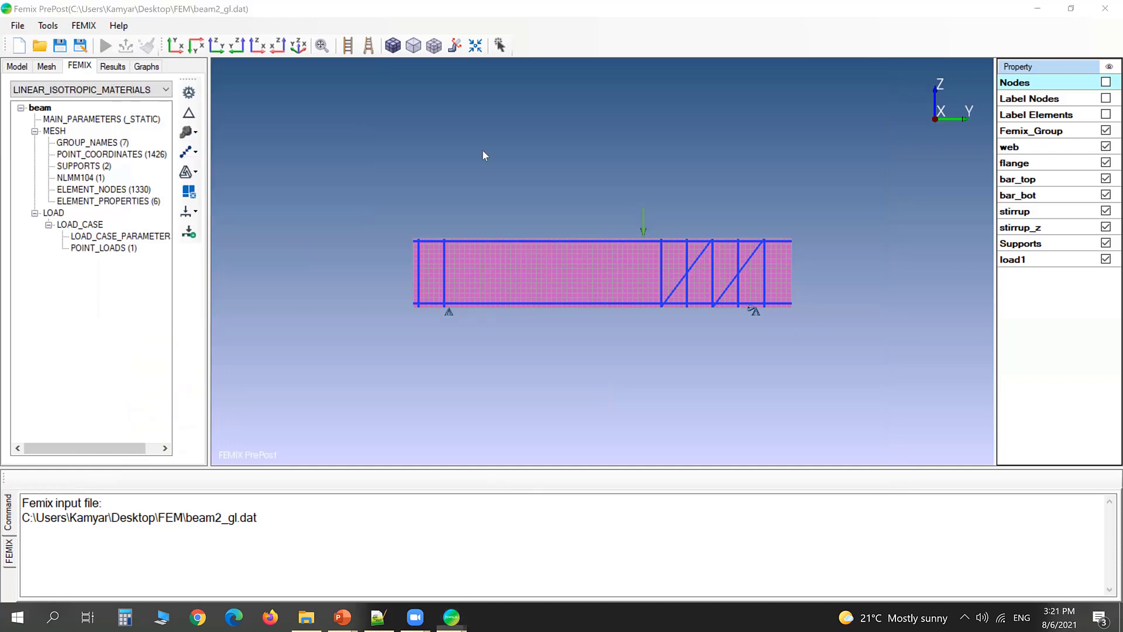
pyautogui.rightClick(491, 257)
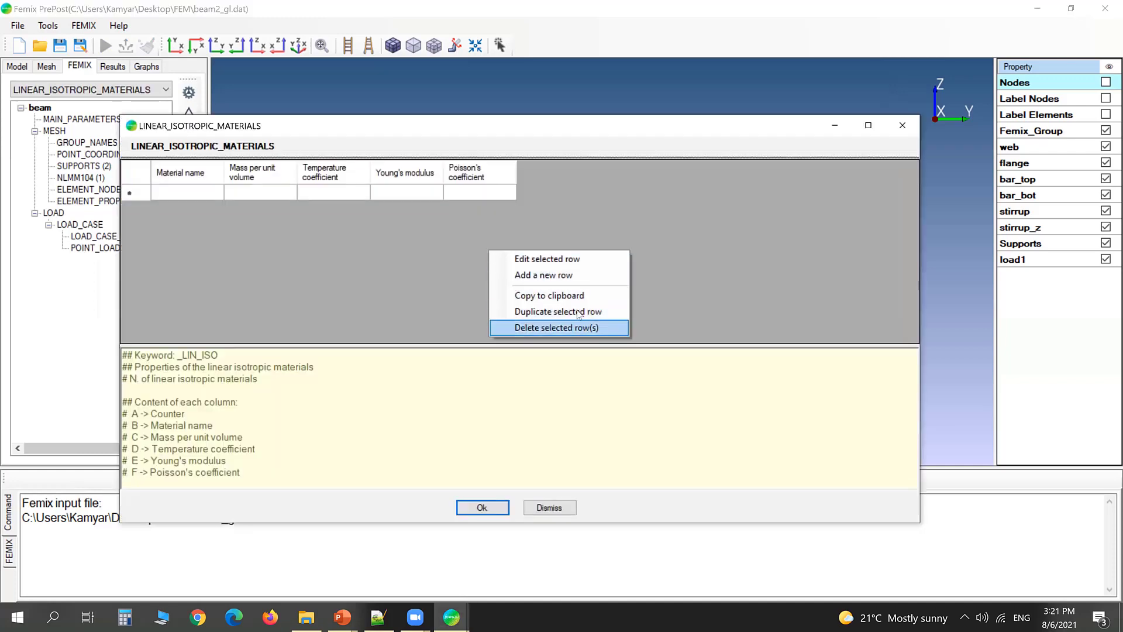
pyautogui.click(578, 274)
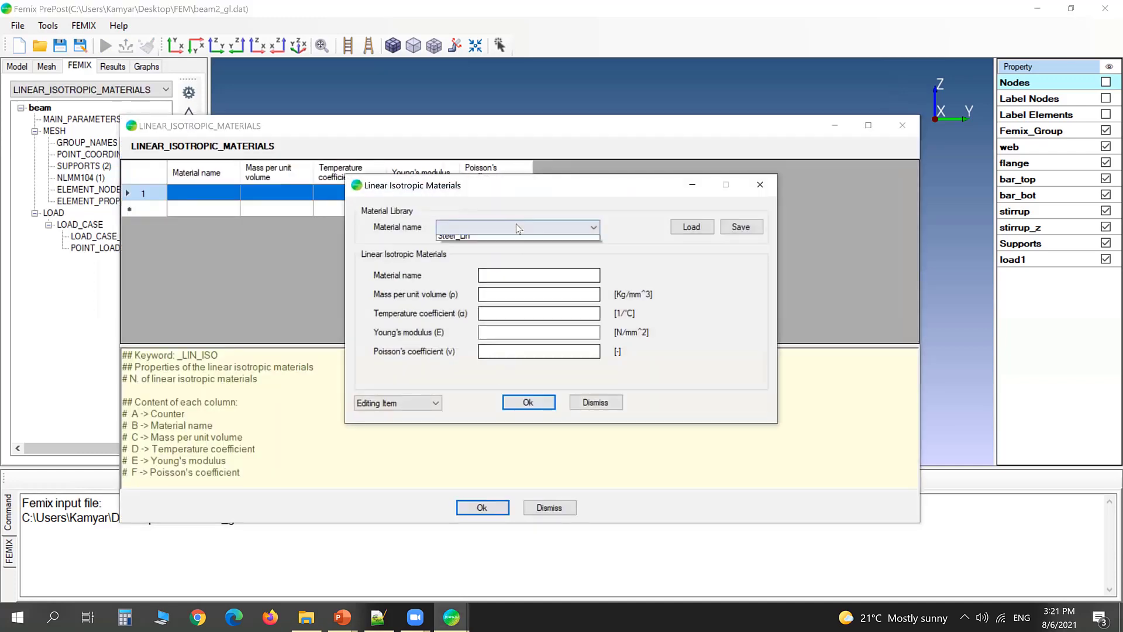
pyautogui.click(519, 227)
pyautogui.click(490, 260)
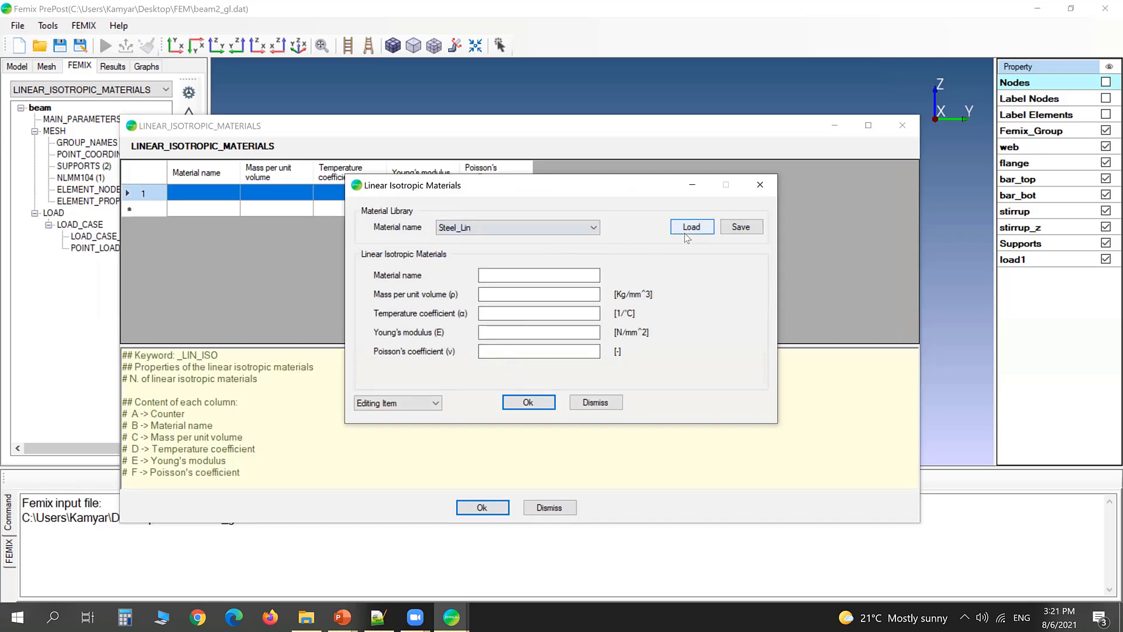
pyautogui.click(690, 228)
pyautogui.click(494, 230)
pyautogui.click(494, 231)
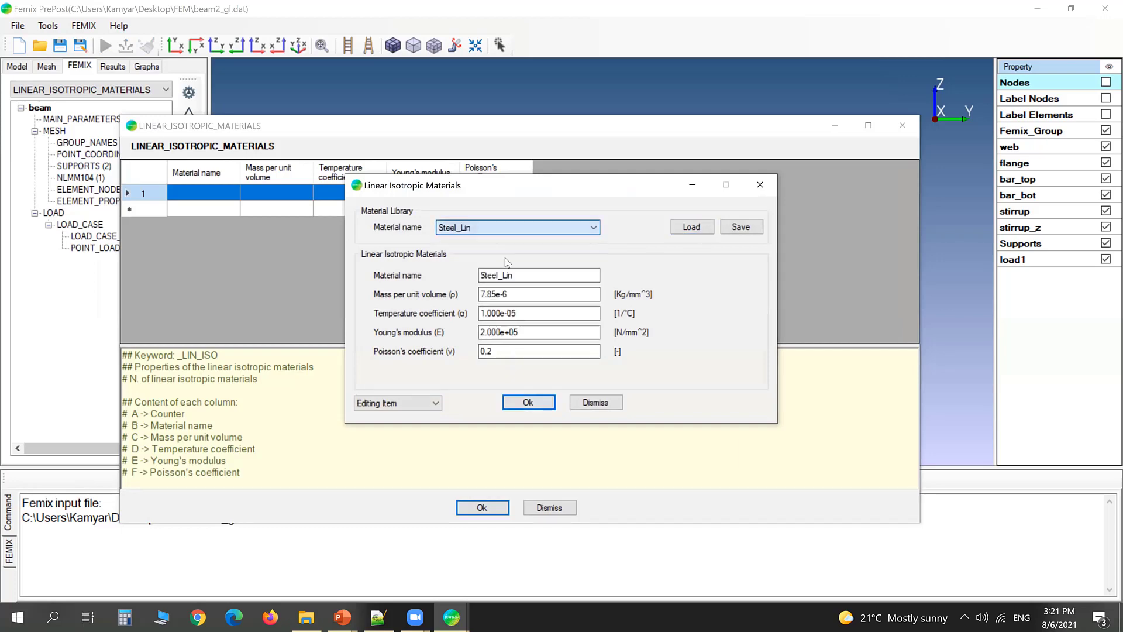
pyautogui.click(528, 403)
# Step: Add GFRP_Lin from the material library as a second linear isotropic material and accept the table
pyautogui.rightClick(412, 267)
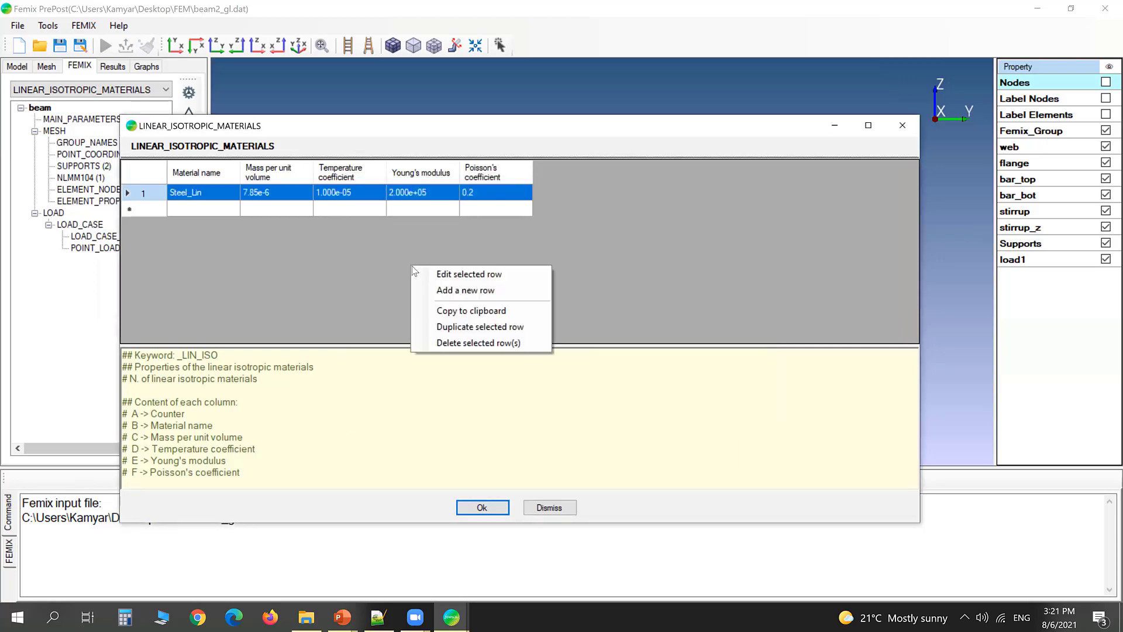
pyautogui.click(496, 289)
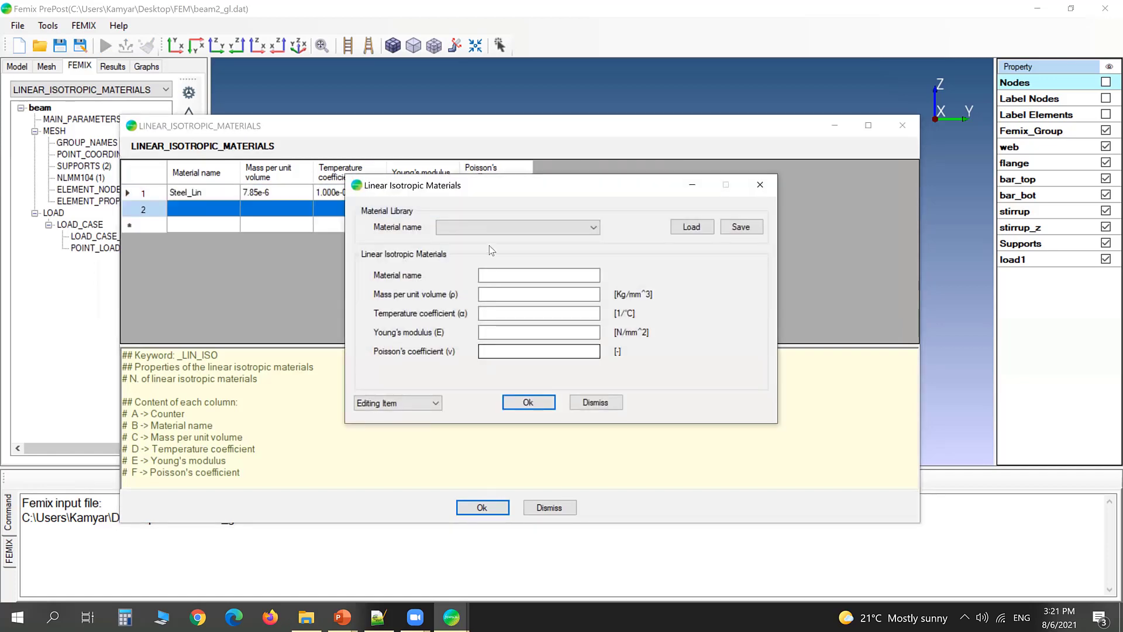
pyautogui.click(491, 228)
pyautogui.click(490, 251)
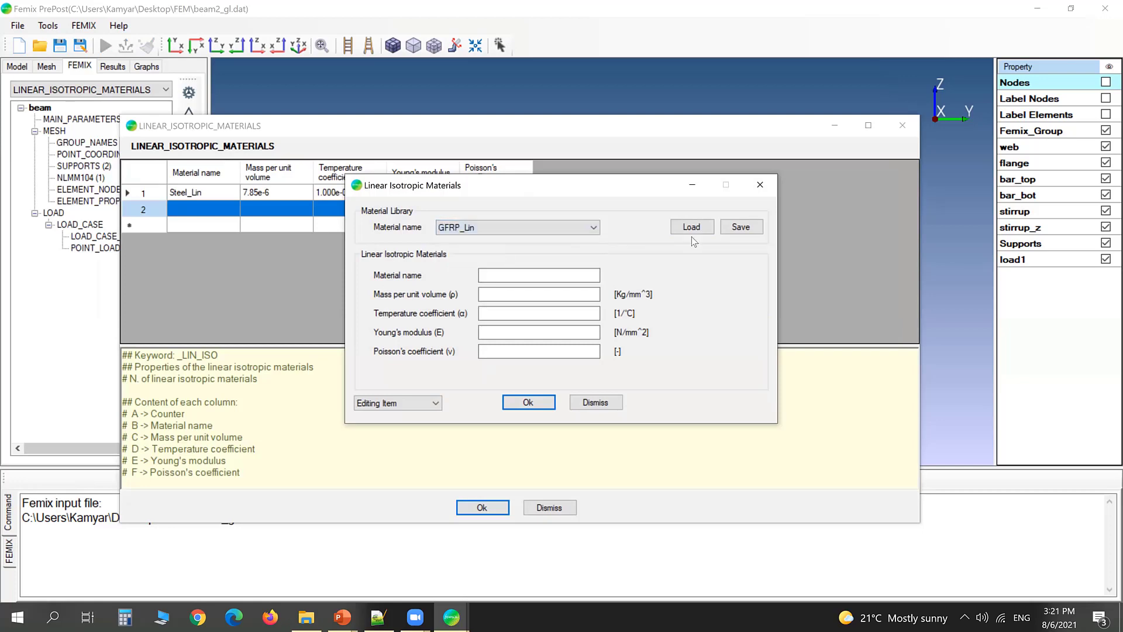
pyautogui.click(697, 233)
pyautogui.click(527, 404)
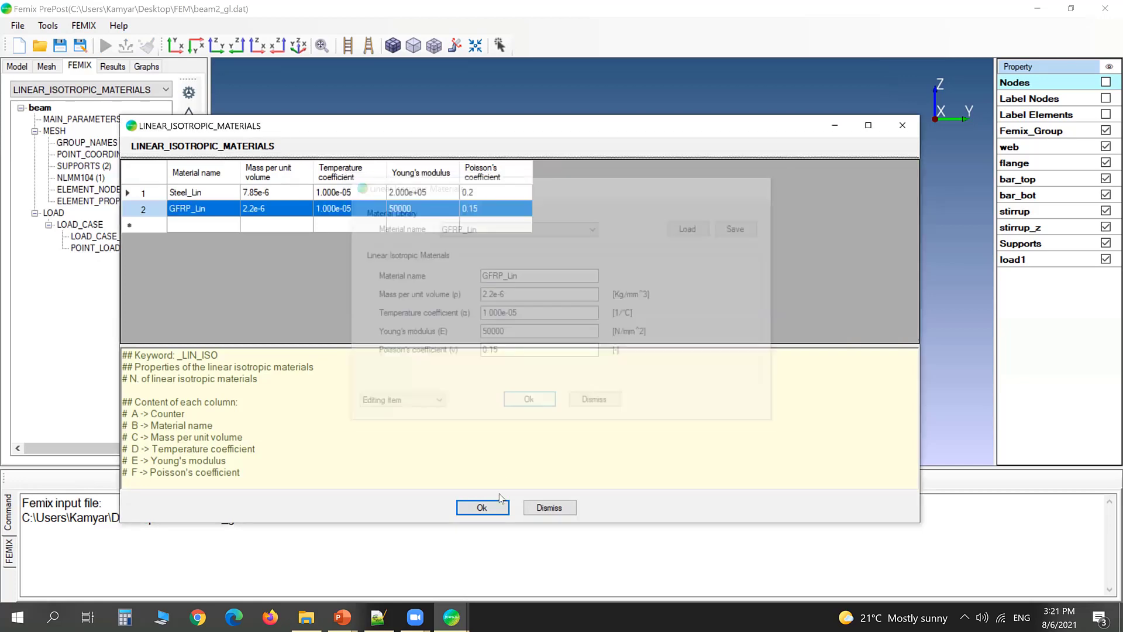
pyautogui.click(482, 507)
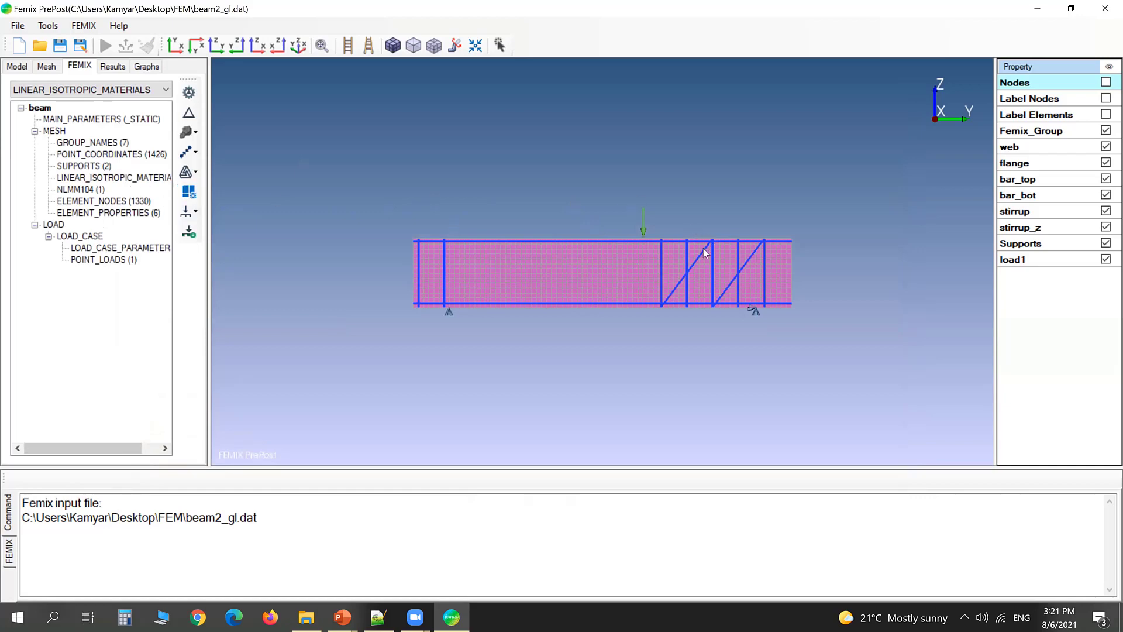
# Step: Open the element properties table and assign the web group material type _NLMM104 with material NLMM104_30
pyautogui.click(122, 214)
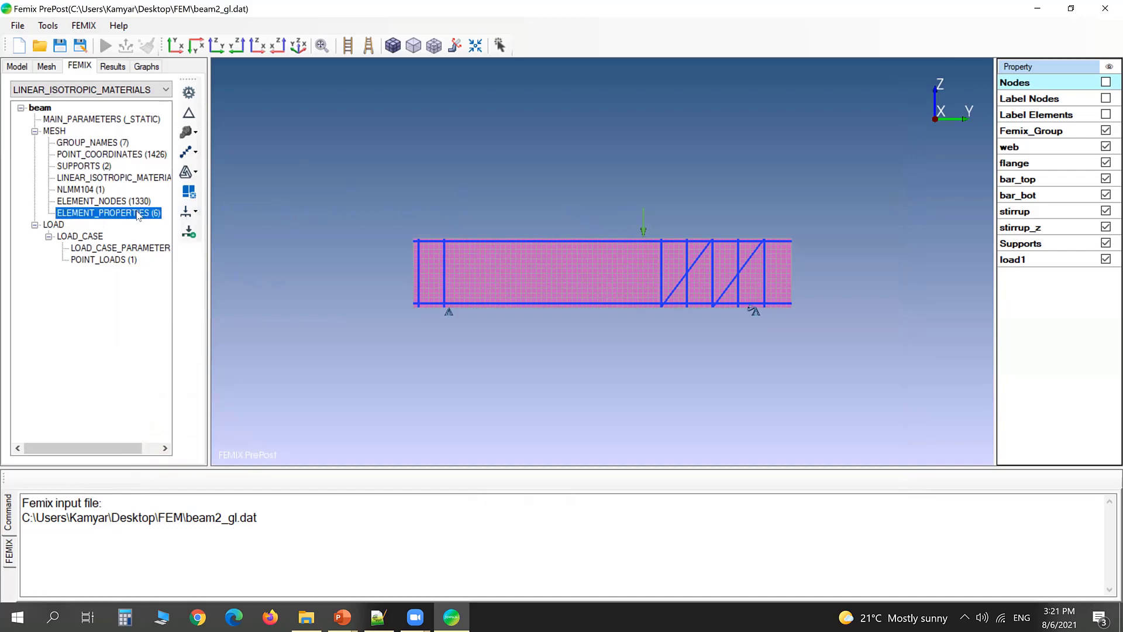
pyautogui.doubleClick(88, 213)
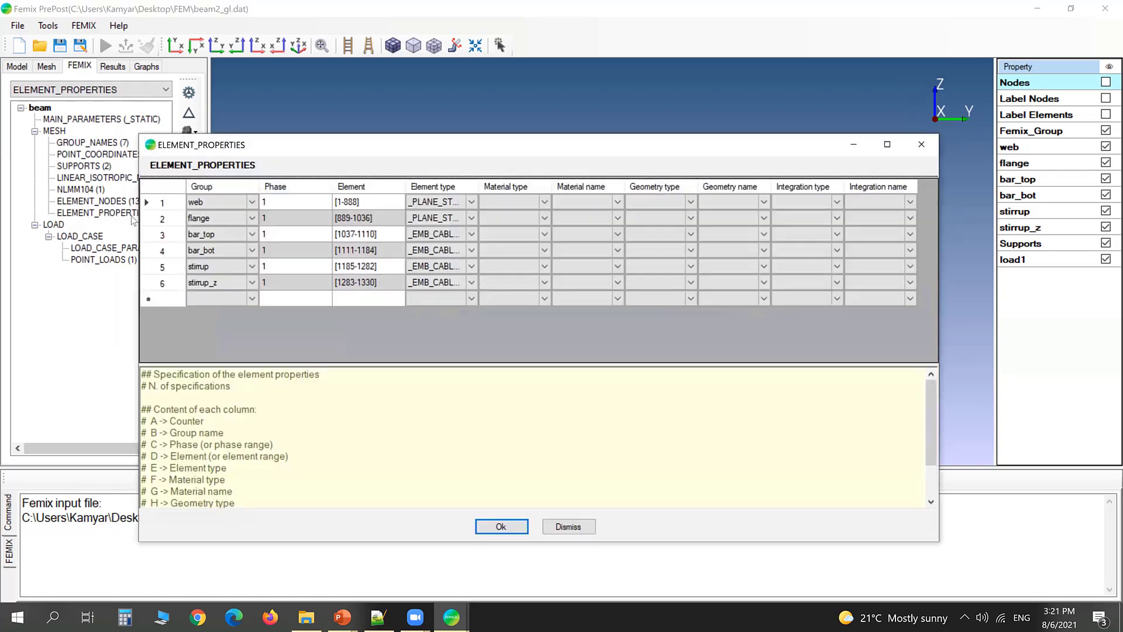
pyautogui.moveTo(323, 151); pyautogui.dragTo(487, 130)
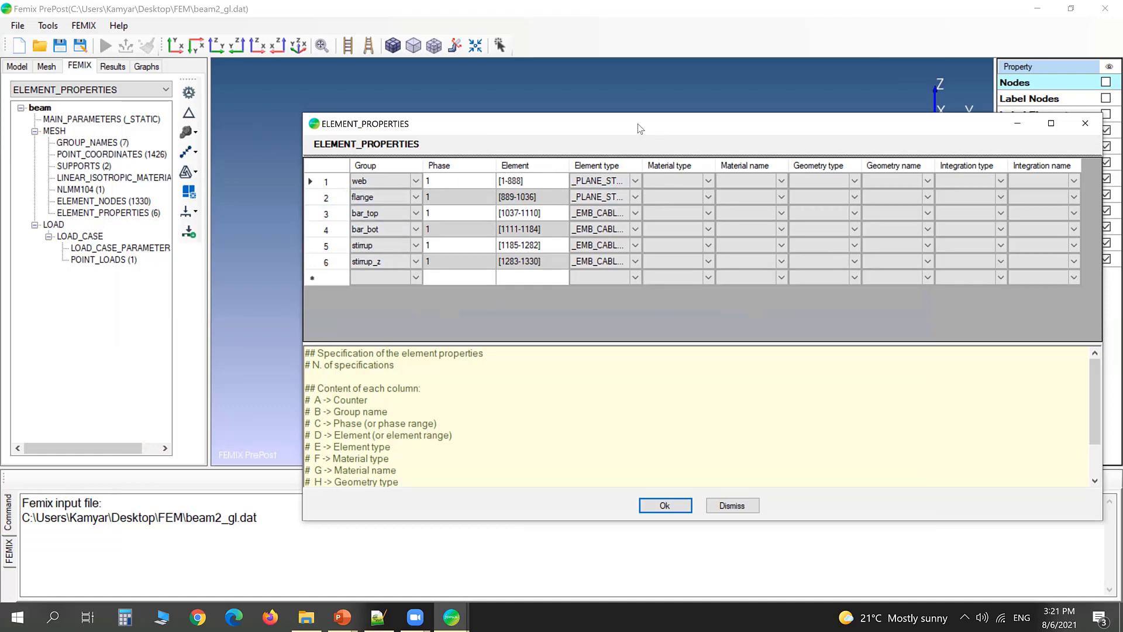
pyautogui.moveTo(639, 127); pyautogui.dragTo(534, 106)
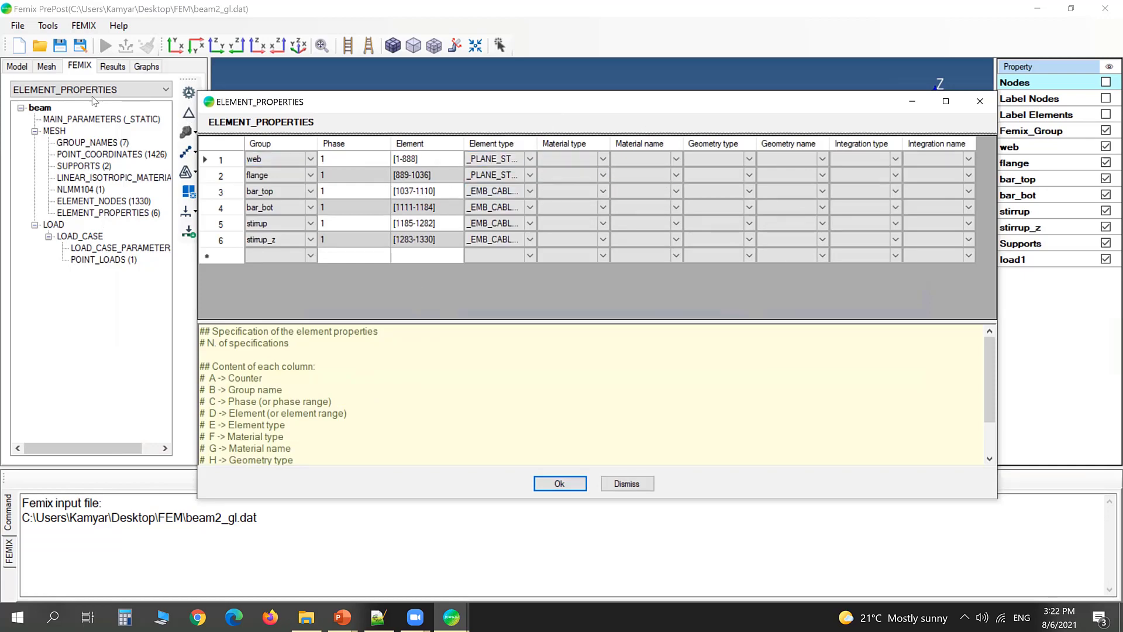
pyautogui.rightClick(231, 161)
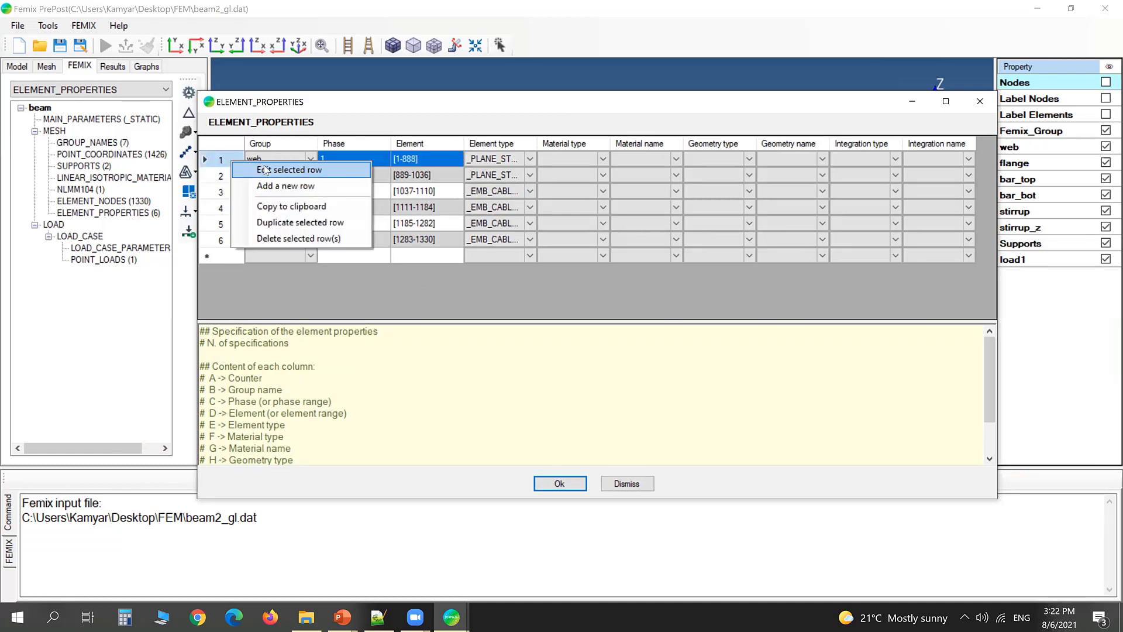
pyautogui.click(263, 168)
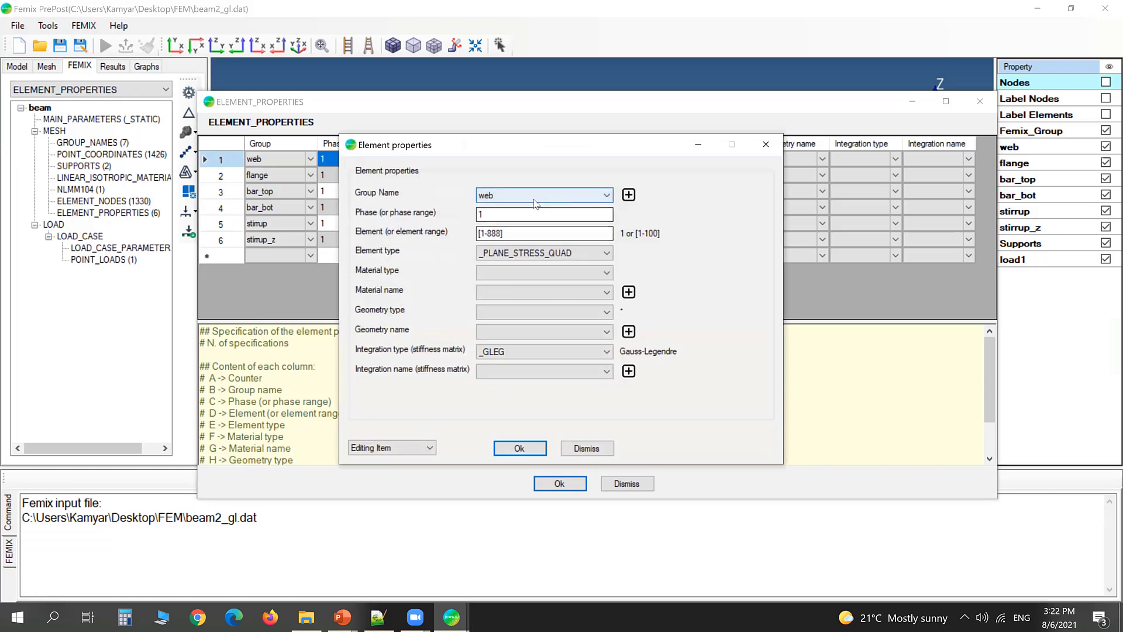
pyautogui.click(498, 273)
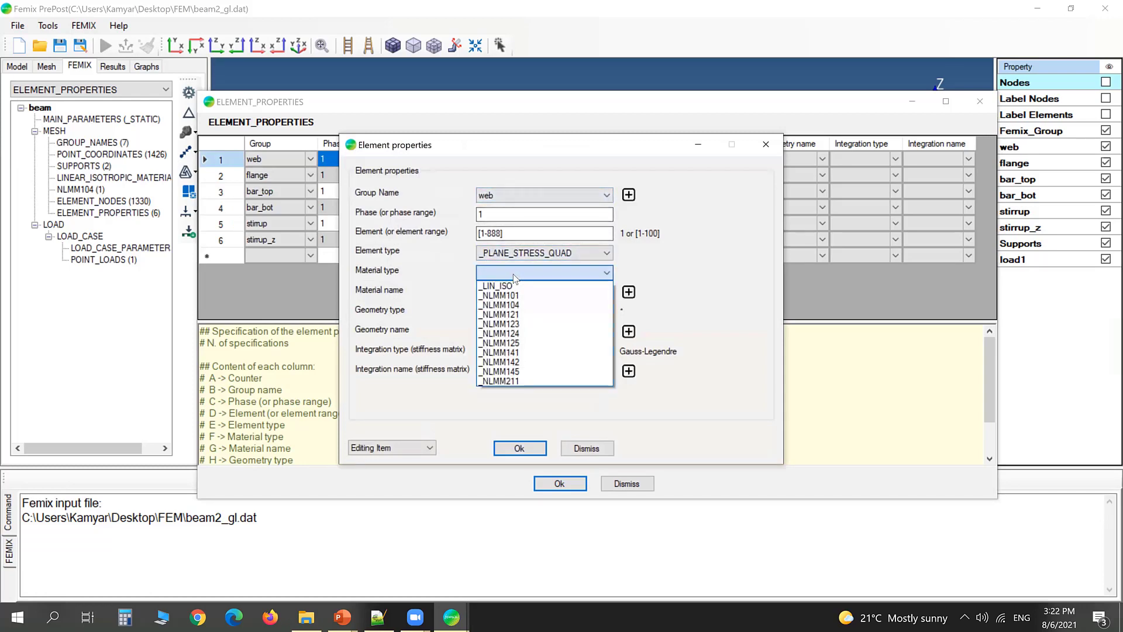
pyautogui.click(547, 305)
pyautogui.click(543, 293)
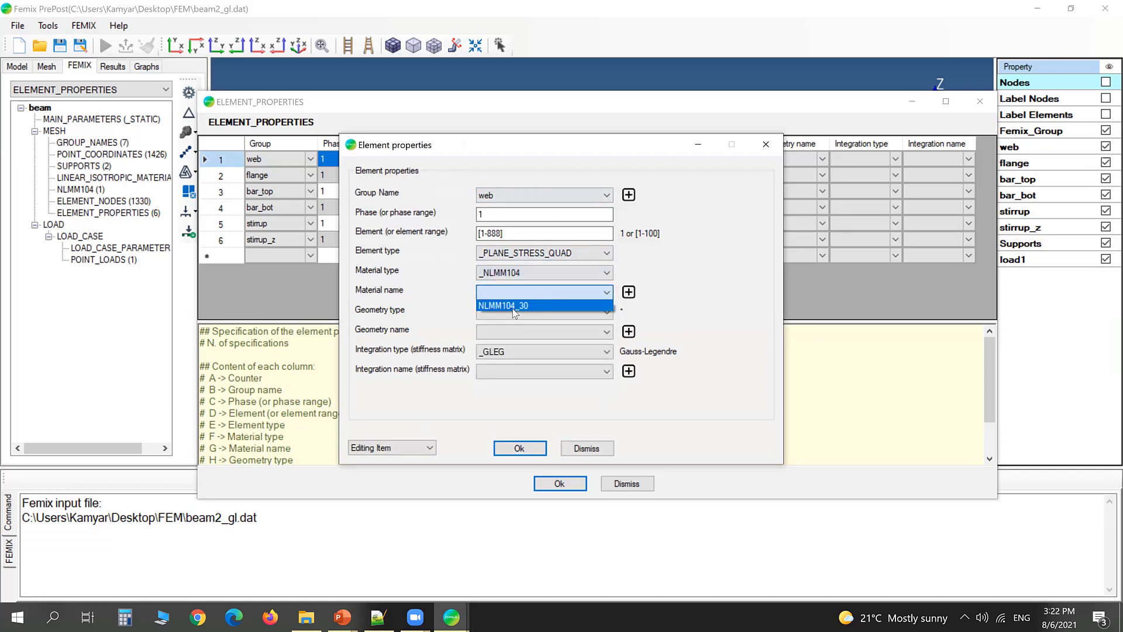
pyautogui.click(517, 306)
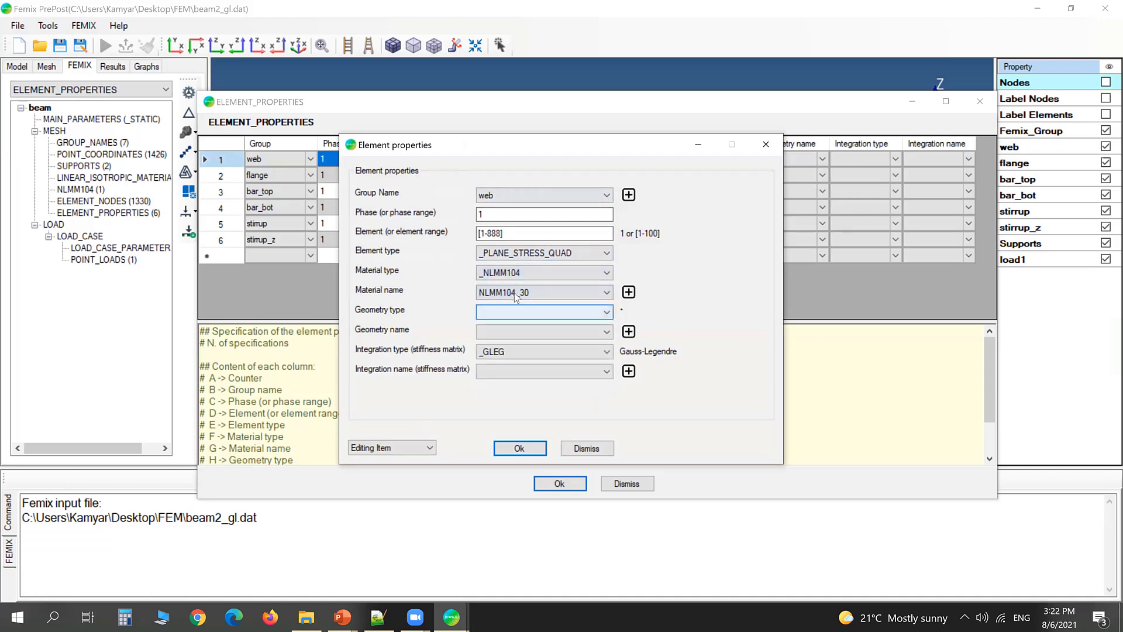
# Step: Set the web group's geometry type to _LAM_THICK and check the available geometry names
pyautogui.click(496, 316)
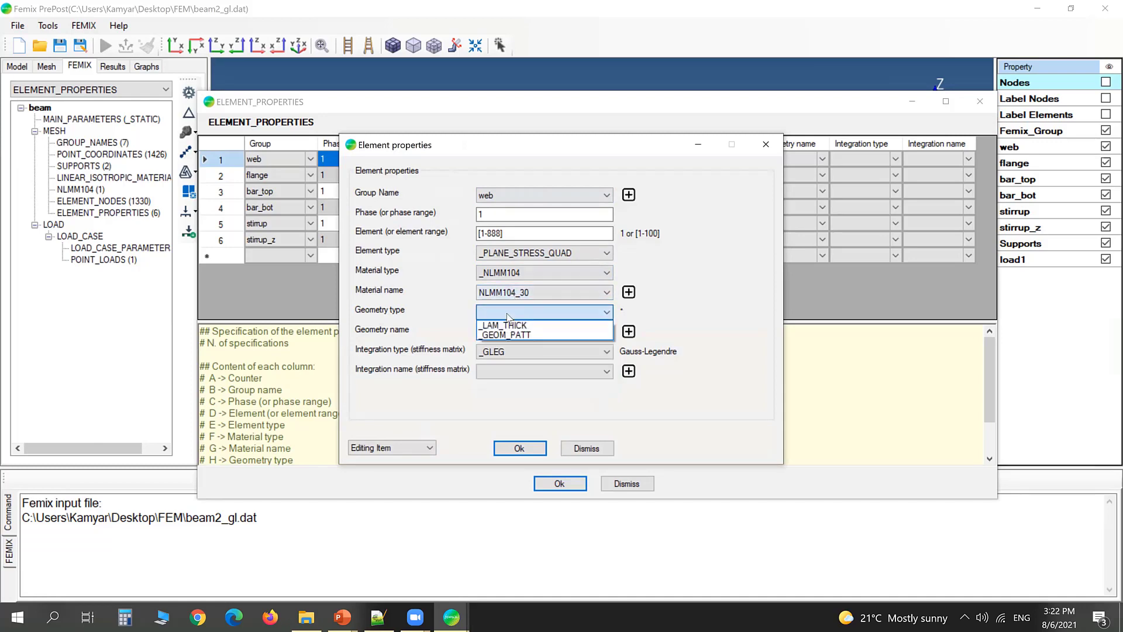
pyautogui.click(552, 324)
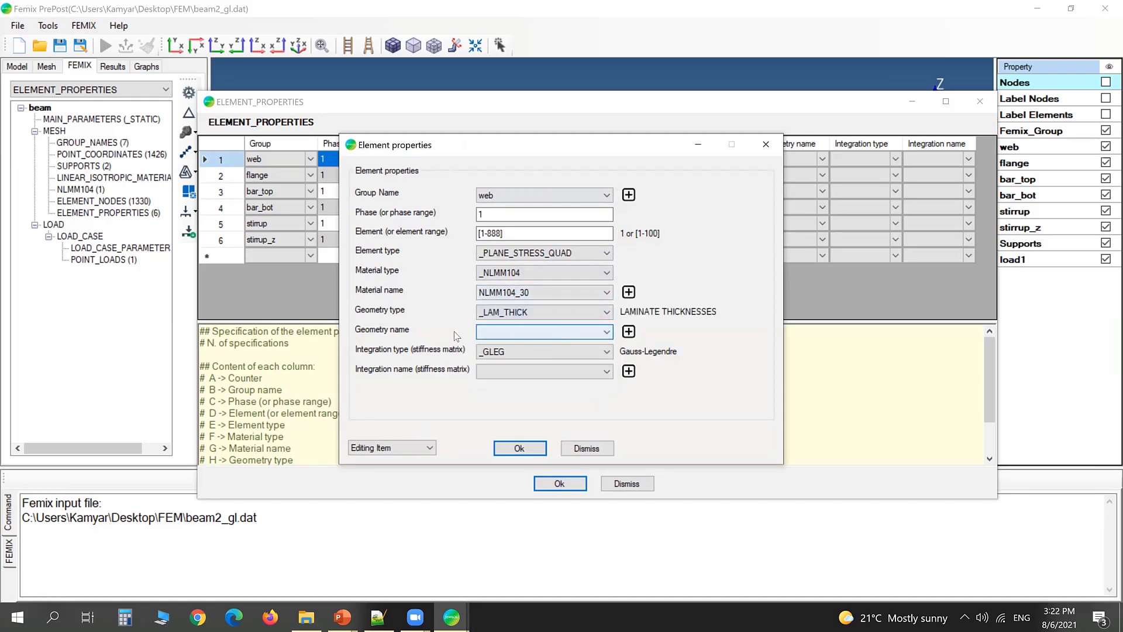
pyautogui.click(541, 331)
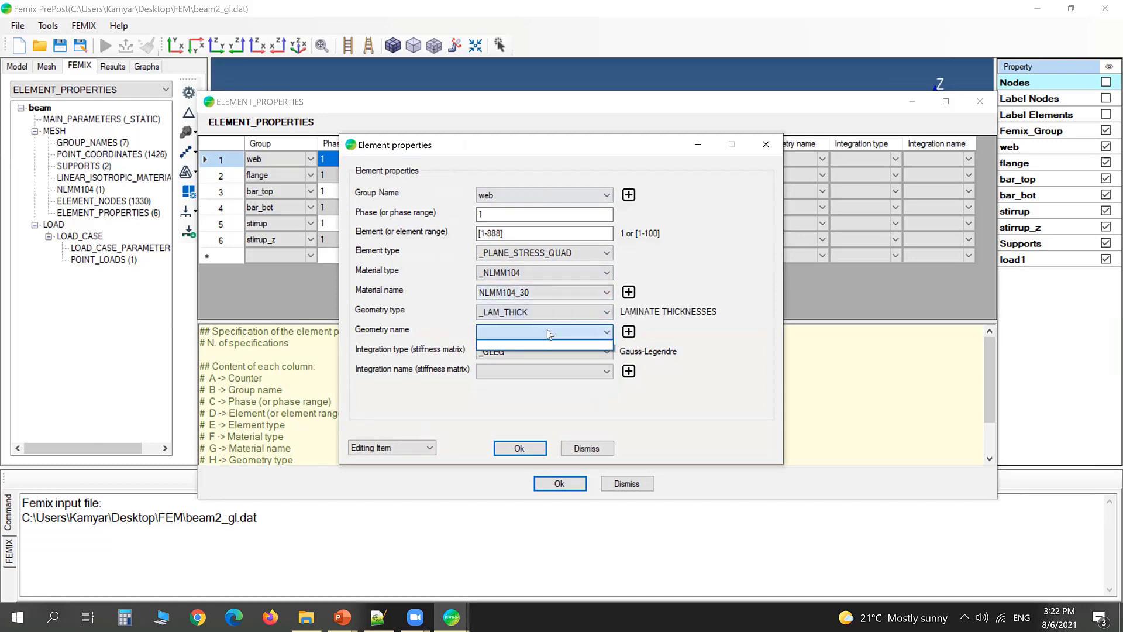
pyautogui.click(503, 342)
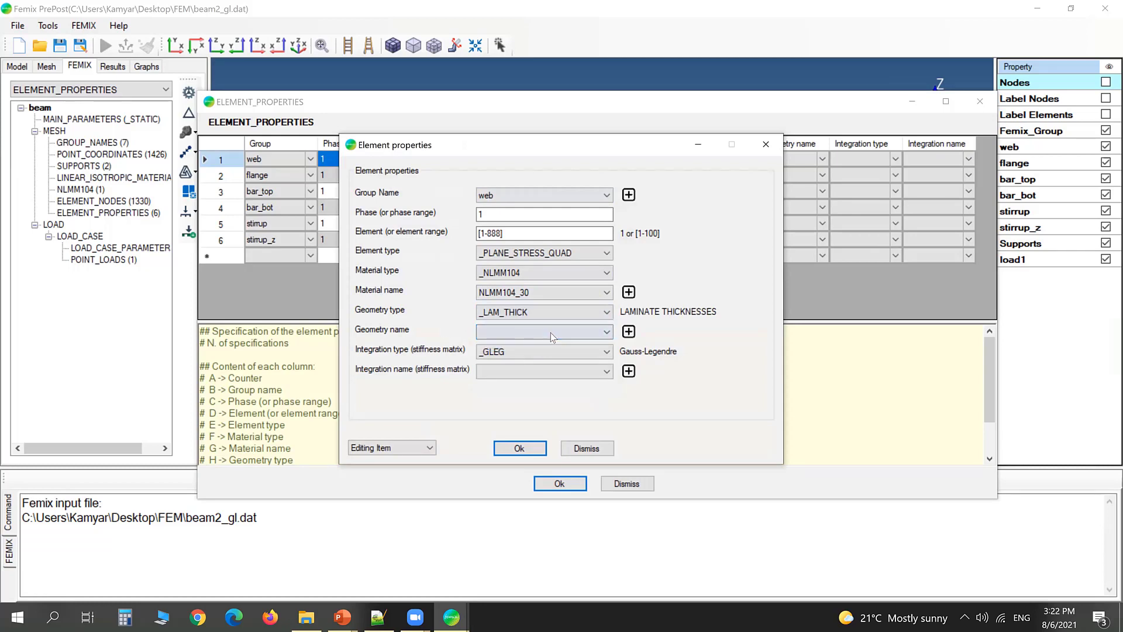
# Step: Add a laminate thickness named web, accept its table and use it as the web group's geometry name
pyautogui.click(628, 331)
pyautogui.rightClick(169, 135)
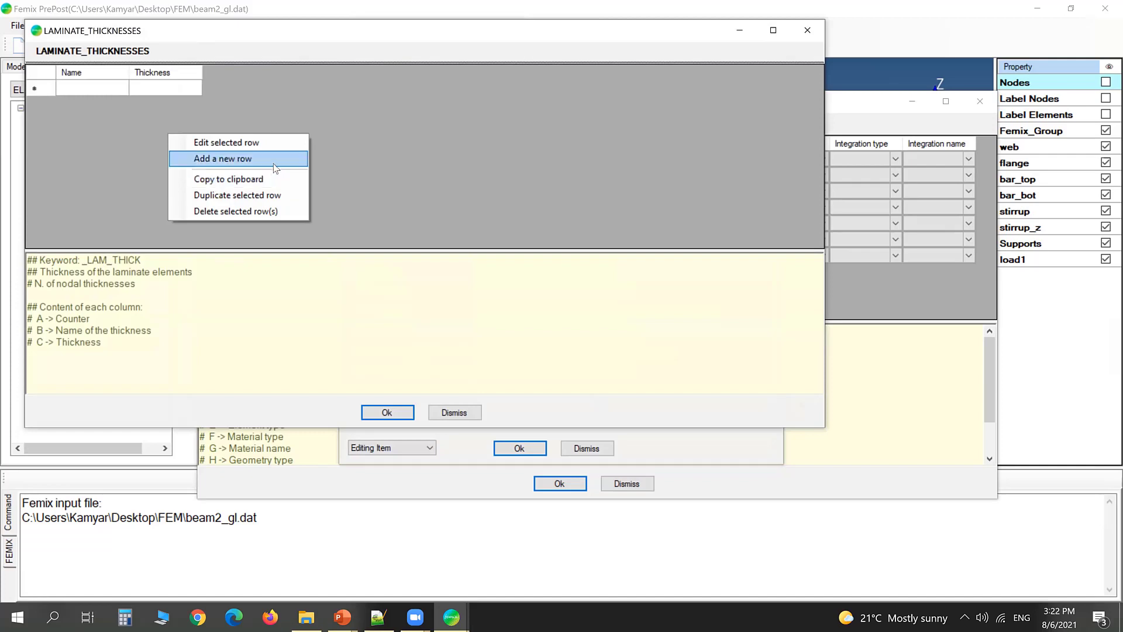
pyautogui.click(274, 165)
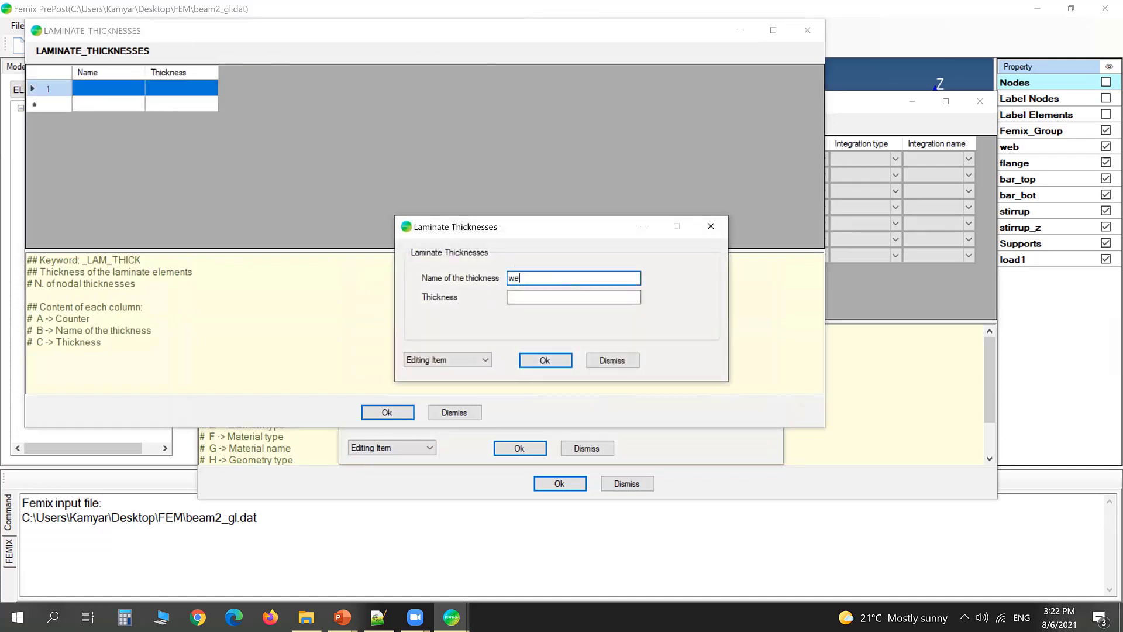
pyautogui.click(599, 297)
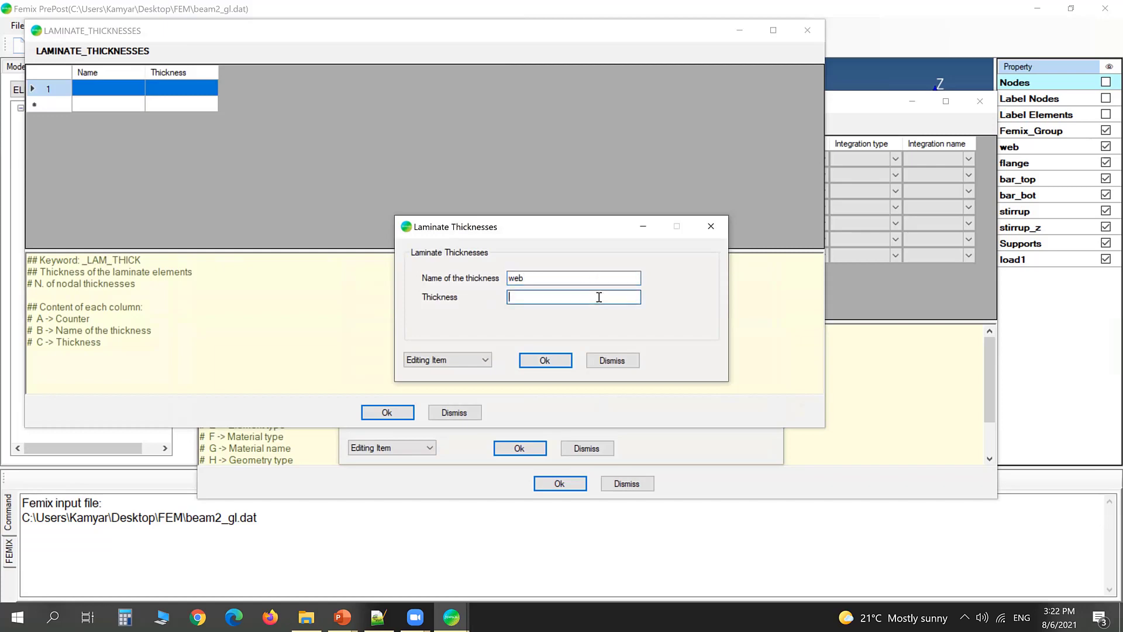
pyautogui.click(544, 360)
pyautogui.click(410, 414)
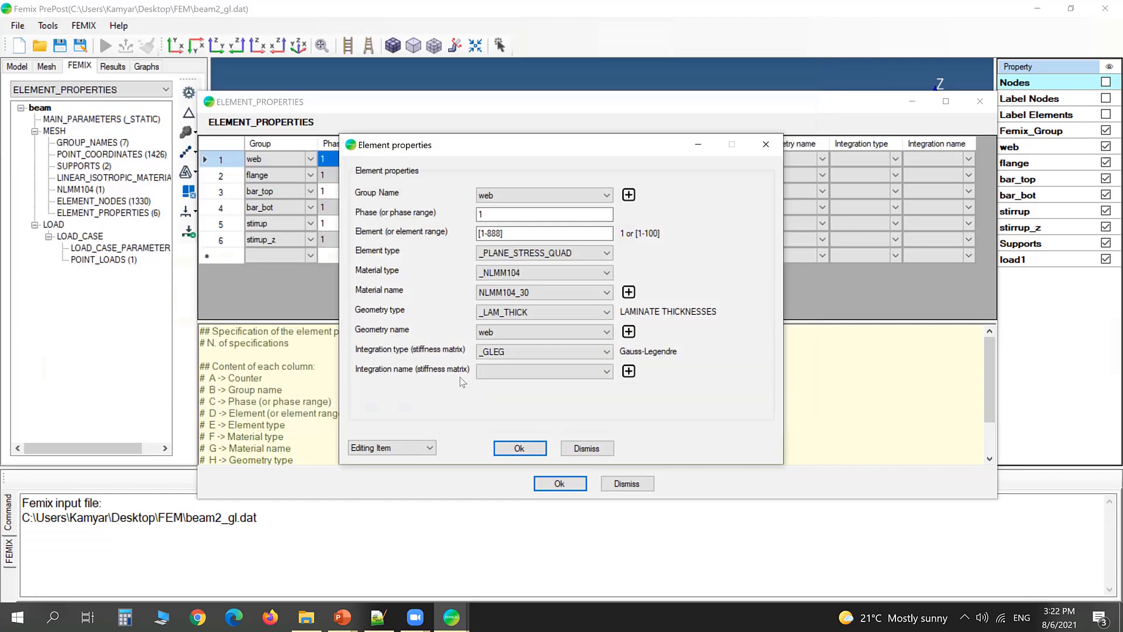
pyautogui.click(505, 332)
pyautogui.click(502, 346)
# Step: Check the stiffness matrix integration type options, keeping _GLEG, and the available integration names
pyautogui.click(497, 353)
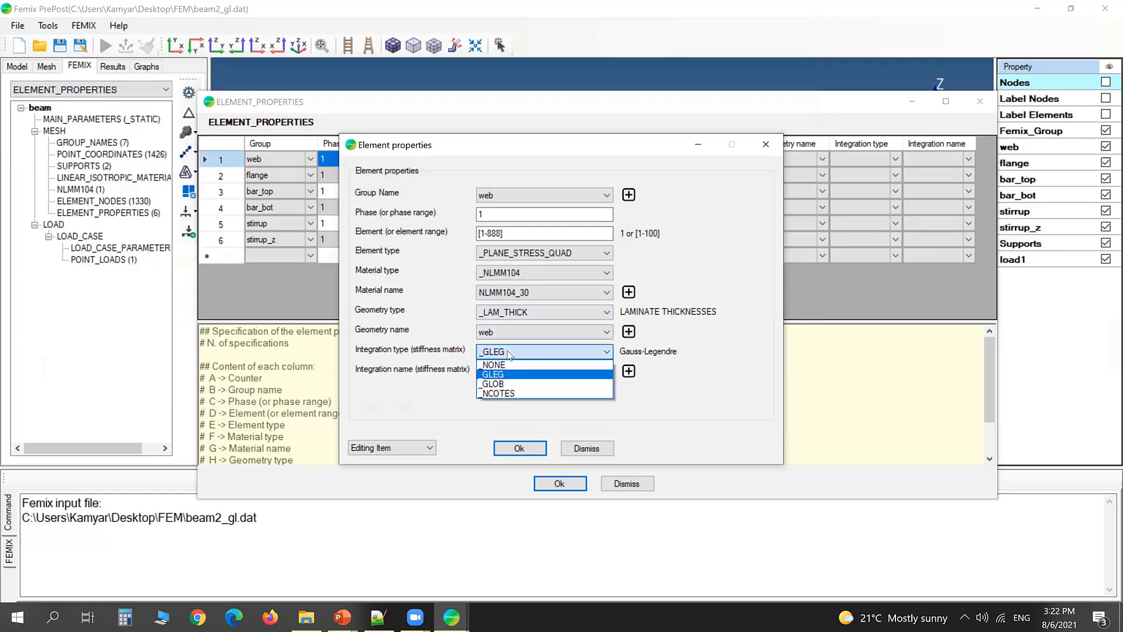
pyautogui.click(381, 352)
pyautogui.click(487, 352)
pyautogui.click(487, 354)
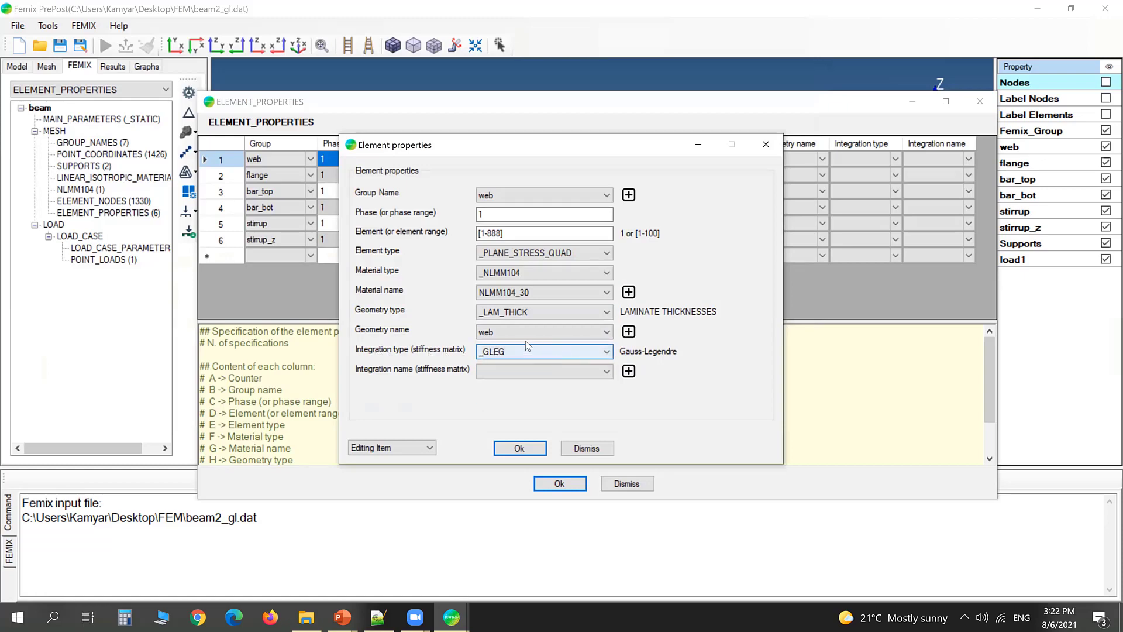
pyautogui.click(504, 373)
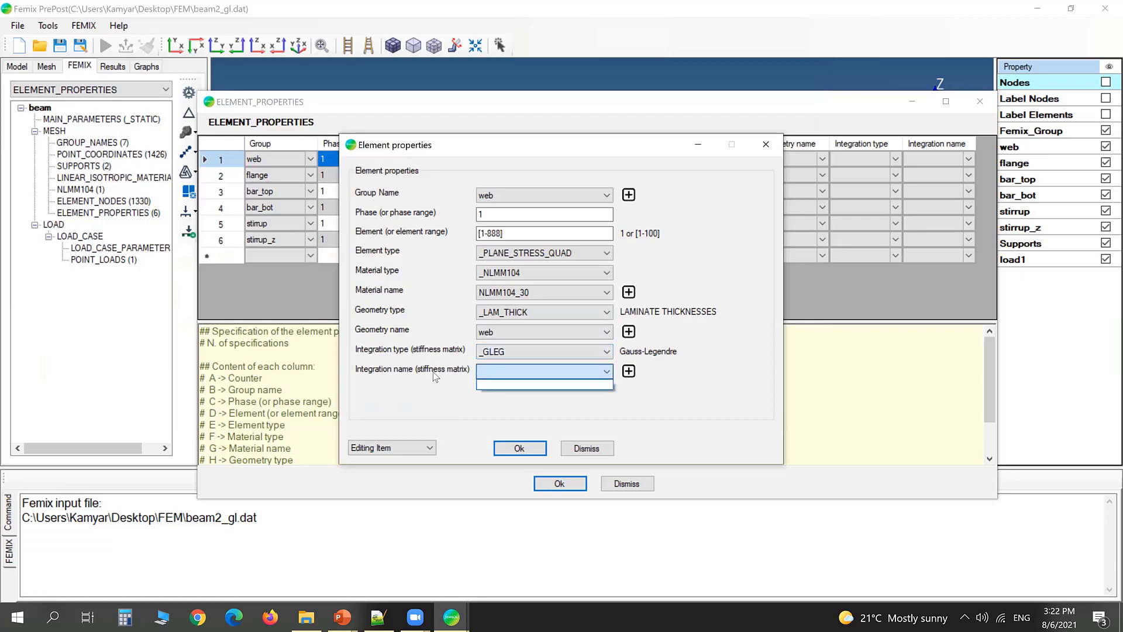
pyautogui.click(434, 381)
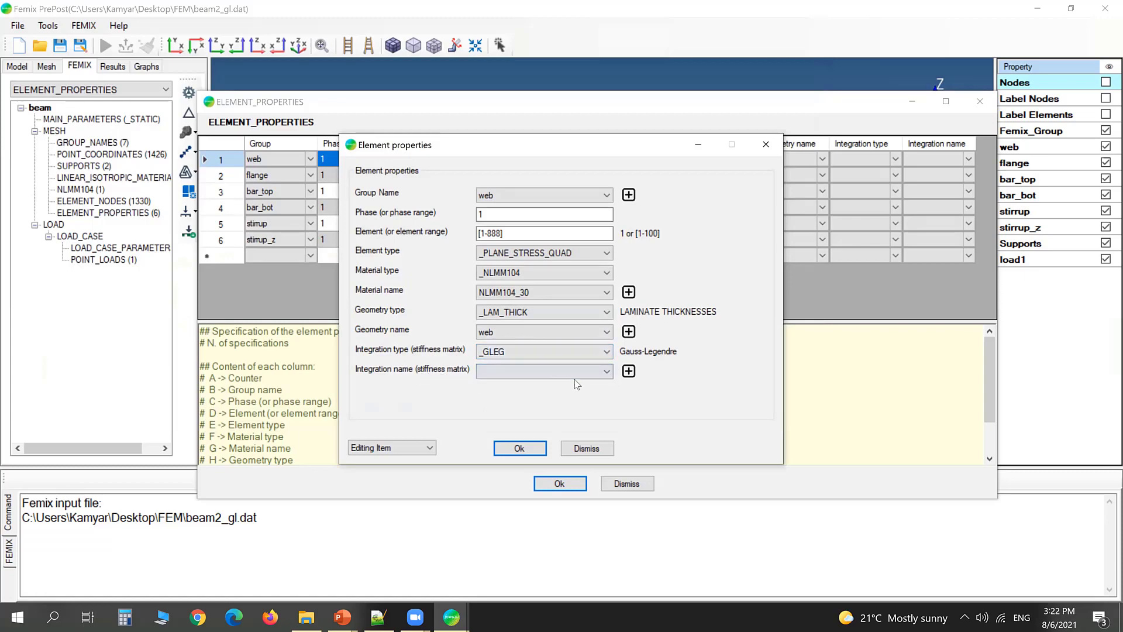
# Step: Open the numerical integration table for new layouts and read its notes on keyword syntax and examples
pyautogui.click(629, 372)
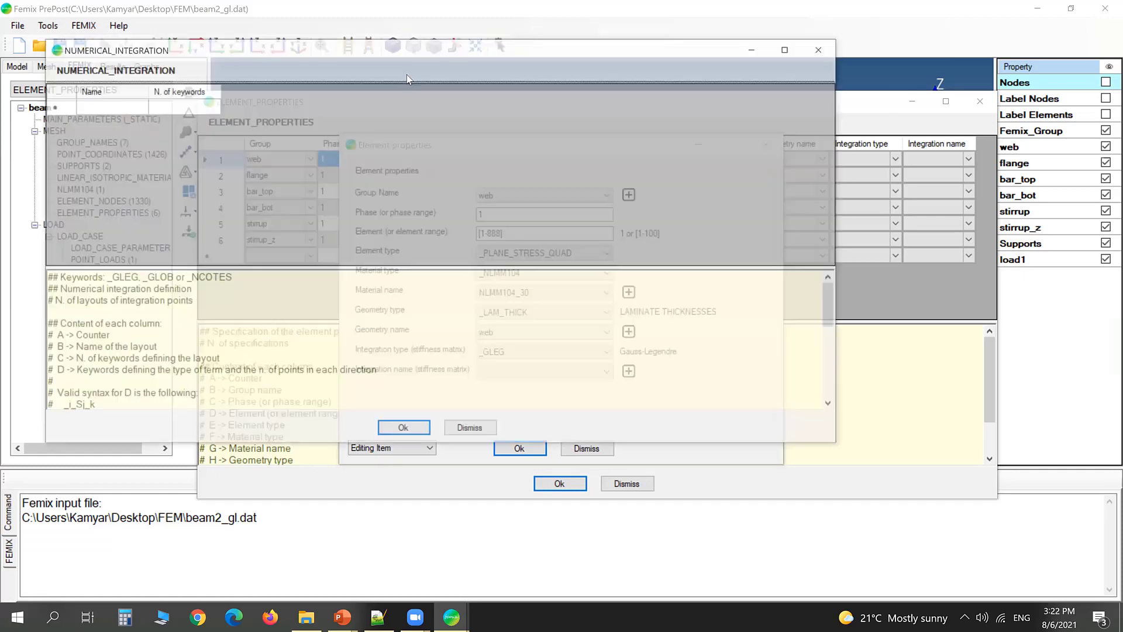
pyautogui.rightClick(273, 120)
pyautogui.click(156, 103)
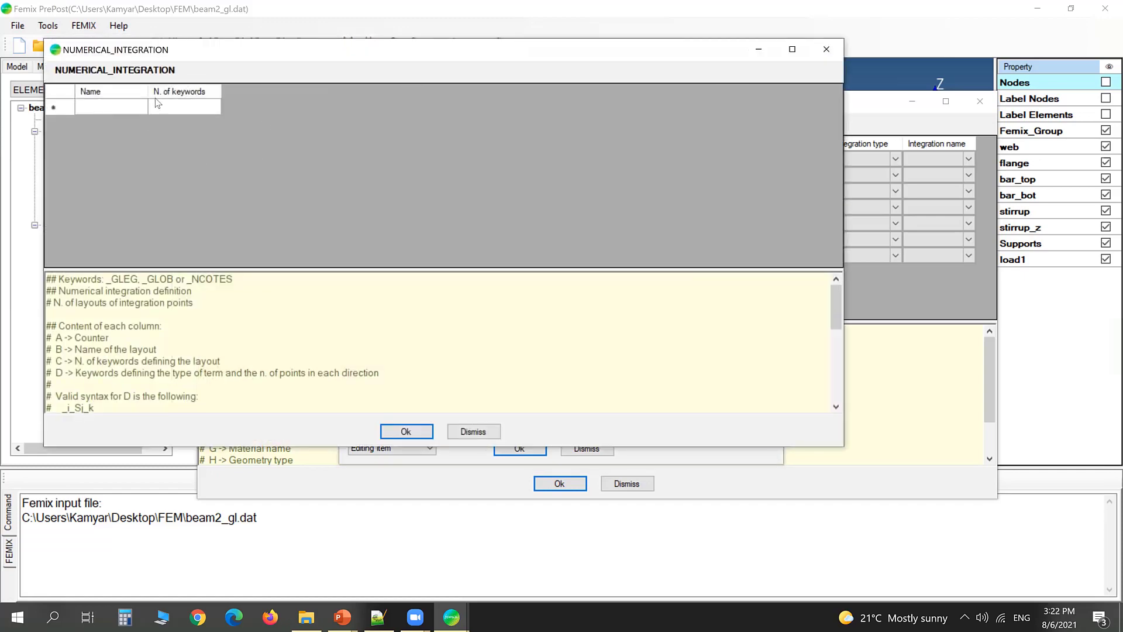
pyautogui.click(177, 111)
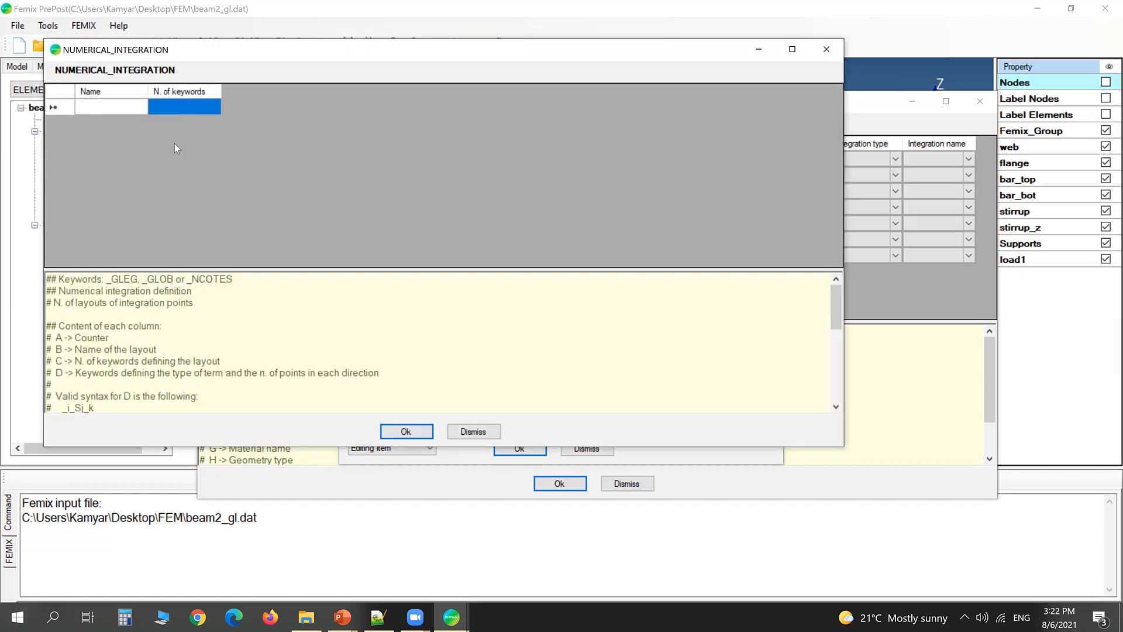
pyautogui.scroll(-6, 173, 306)
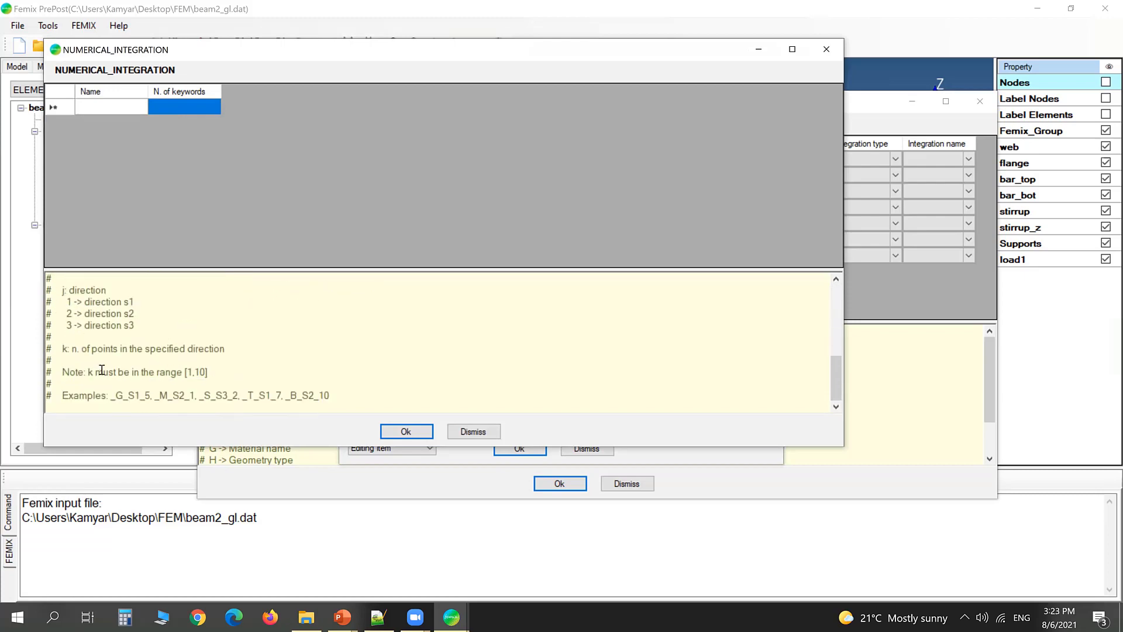
pyautogui.moveTo(165, 399); pyautogui.dragTo(171, 395)
# Step: Add a numerical integration layout generated automatically for the _PLANE_STRESS_QUAD element type and accept it
pyautogui.rightClick(247, 135)
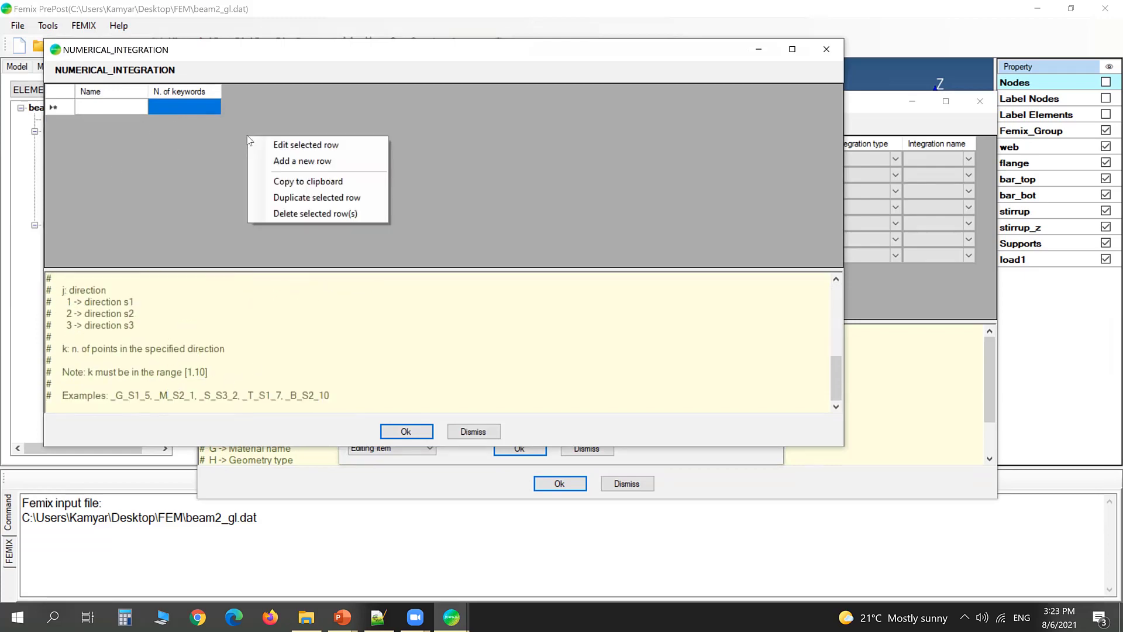
pyautogui.click(311, 162)
pyautogui.click(467, 200)
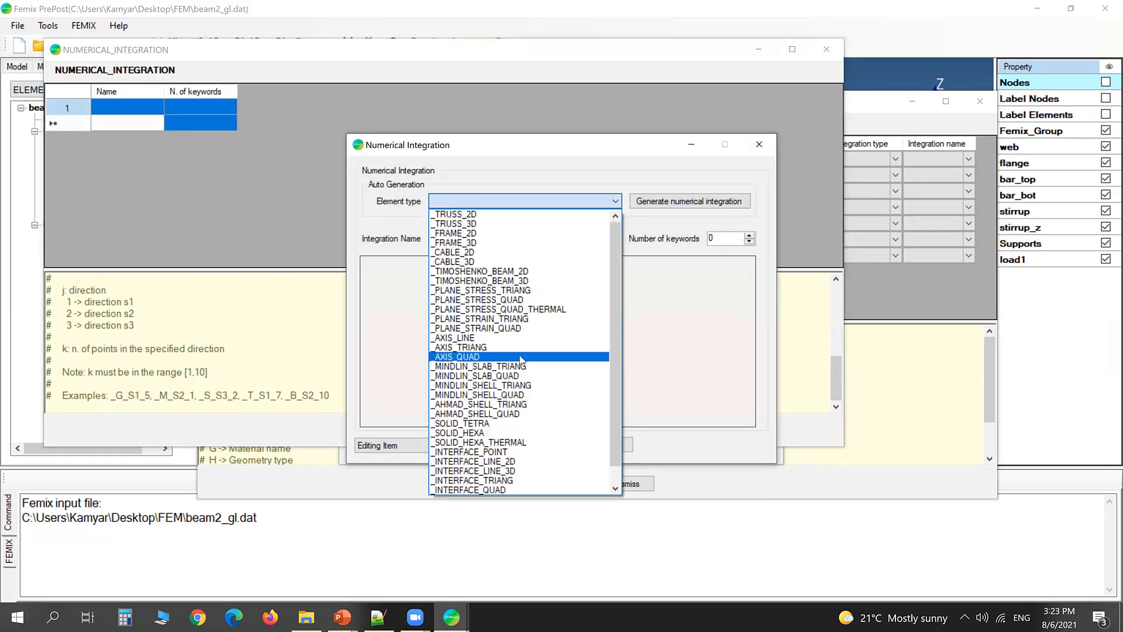
pyautogui.scroll(-1, 519, 359)
pyautogui.scroll(1, 519, 331)
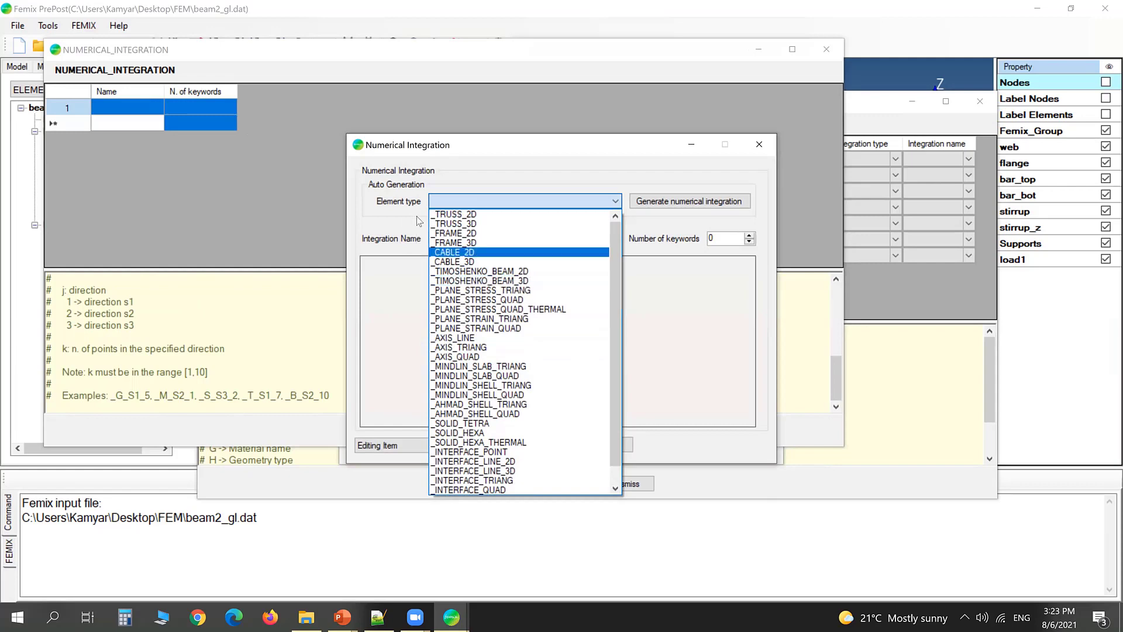
pyautogui.click(551, 301)
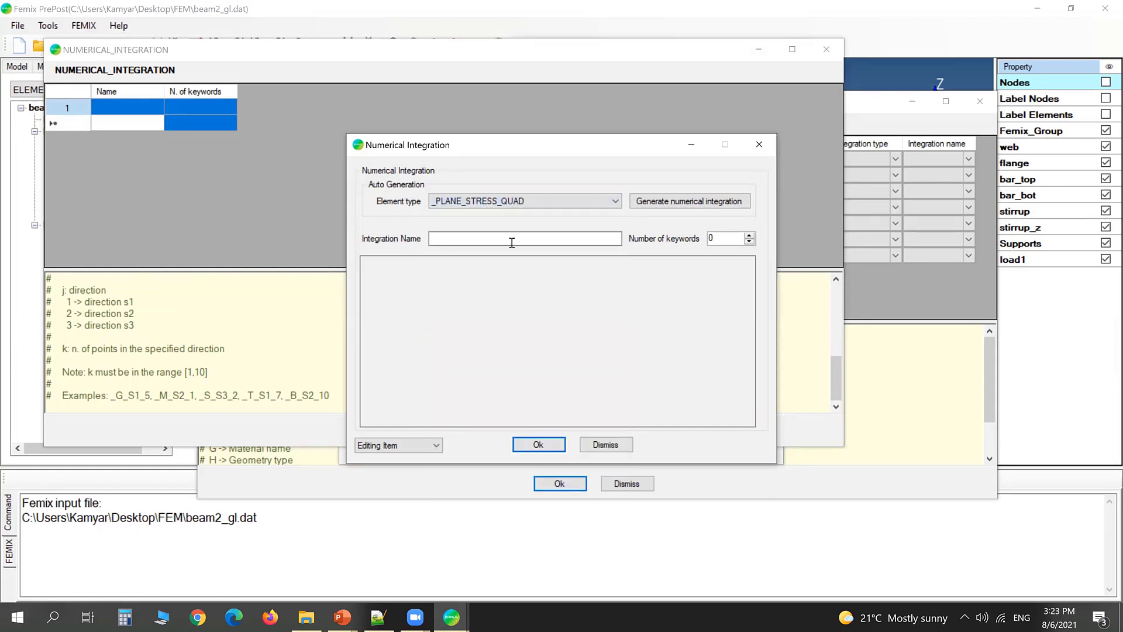
pyautogui.click(669, 206)
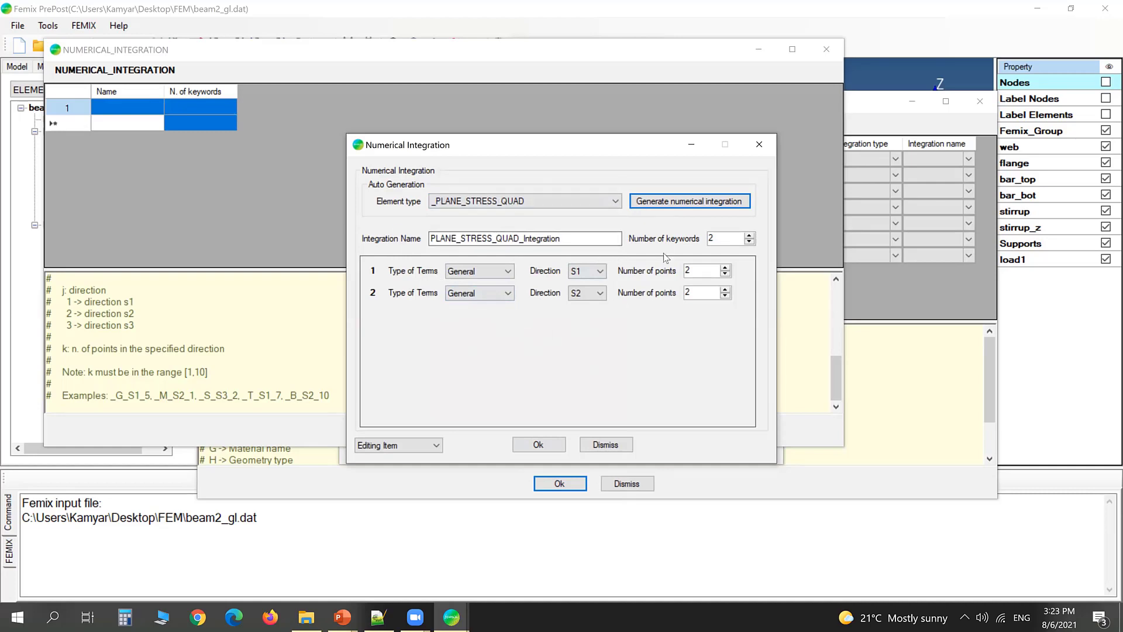
pyautogui.click(538, 445)
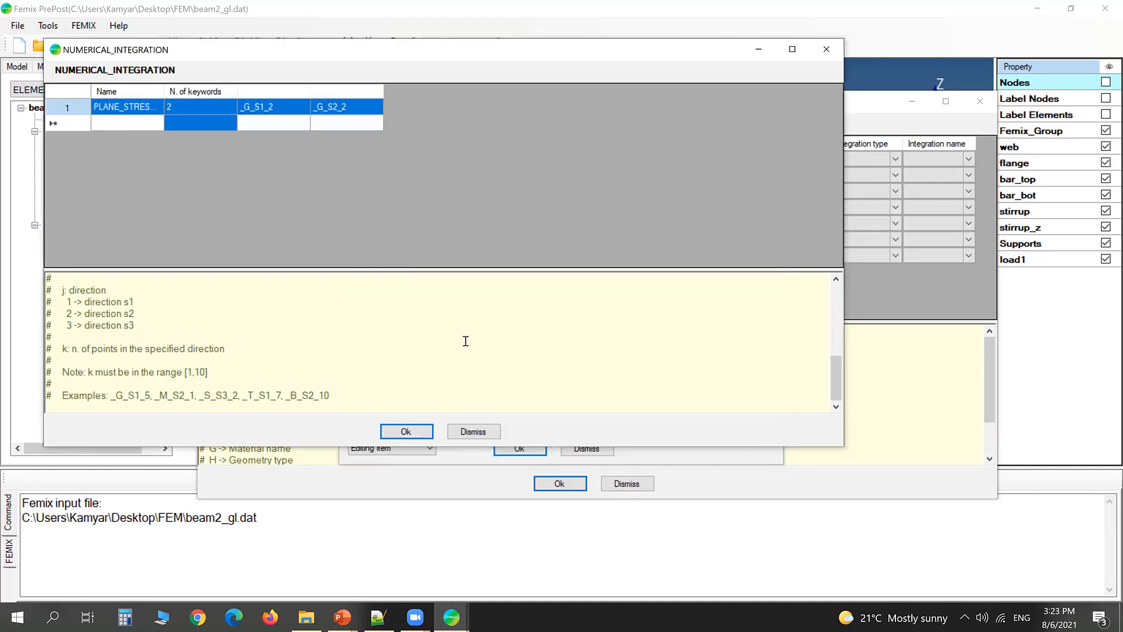
# Step: Widen the name column and add an automatically generated numerical integration layout for the _EMB_CABLE_2D element type
pyautogui.click(144, 125)
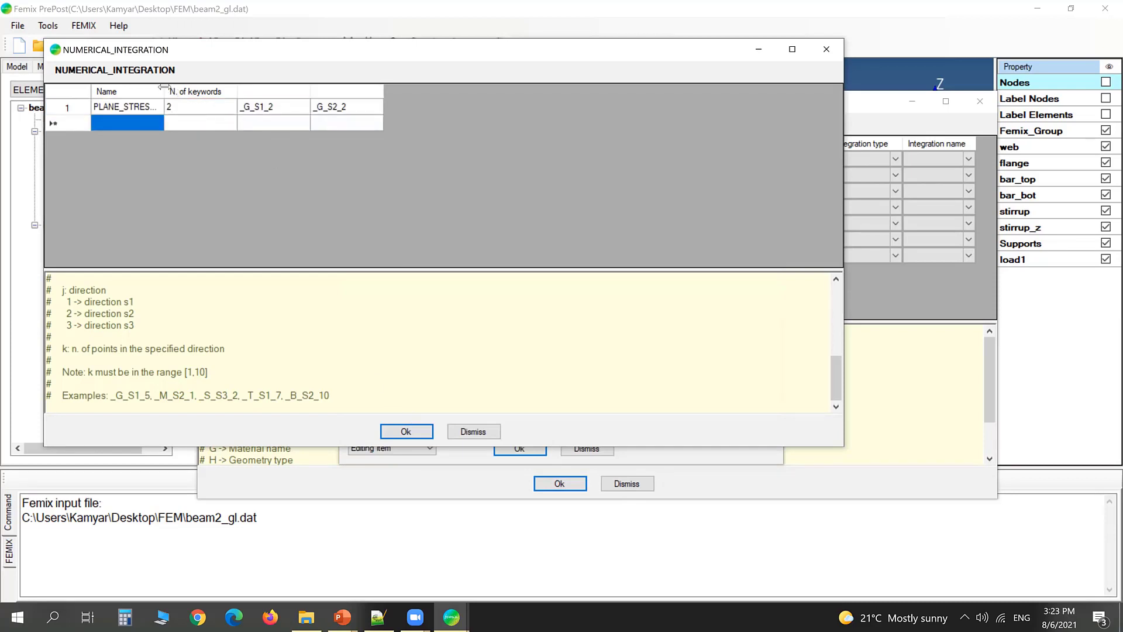
pyautogui.moveTo(164, 87); pyautogui.dragTo(219, 88)
pyautogui.rightClick(470, 190)
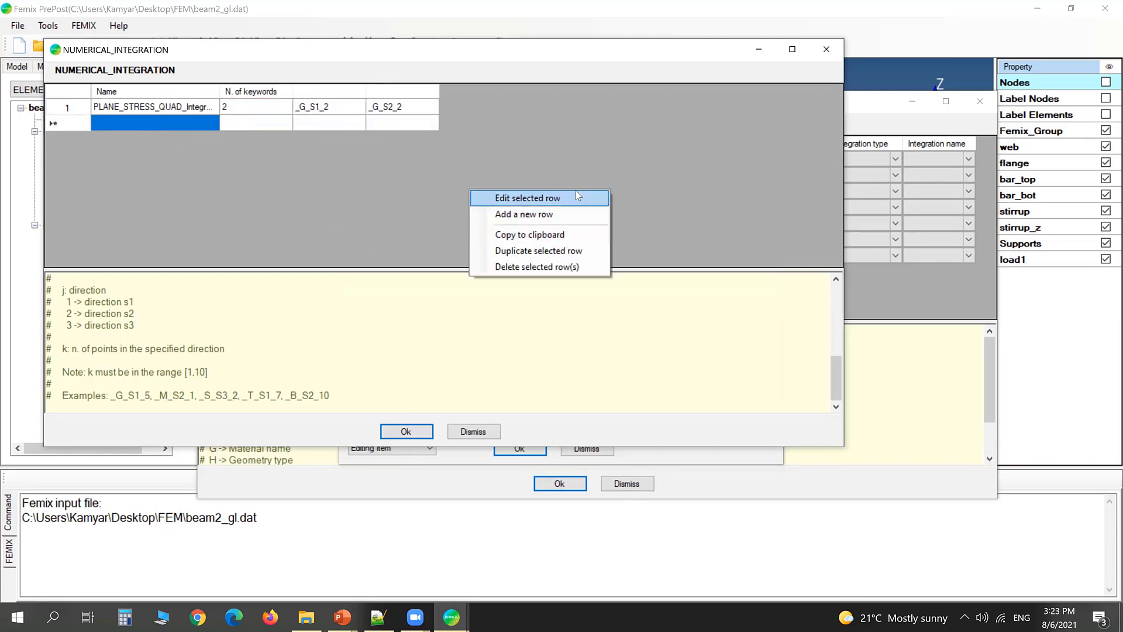
pyautogui.click(563, 214)
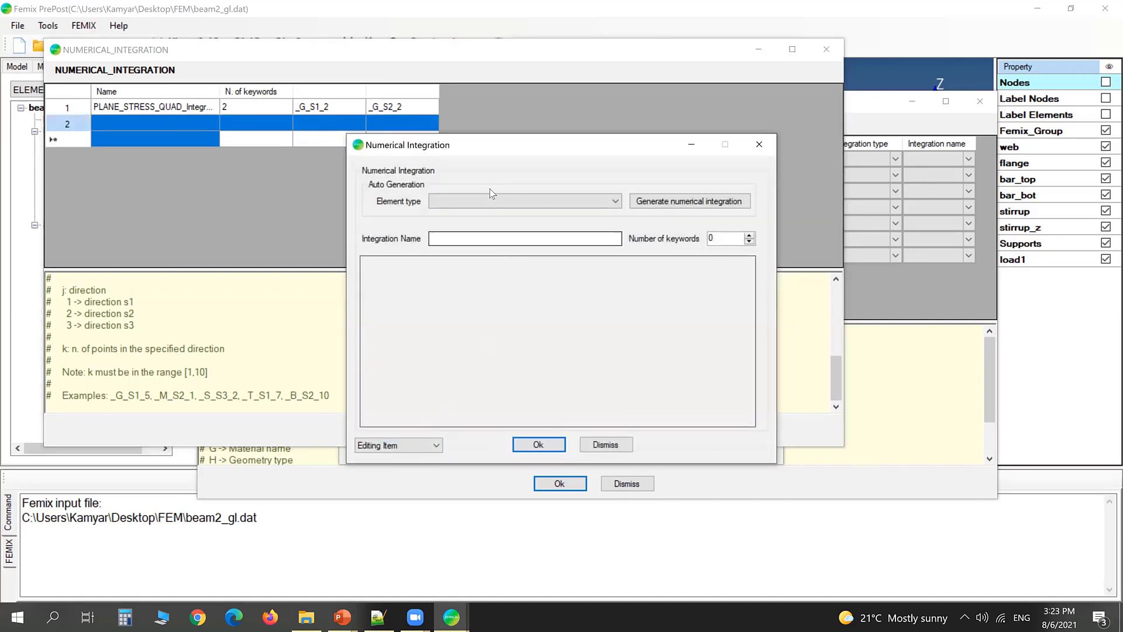
pyautogui.click(491, 201)
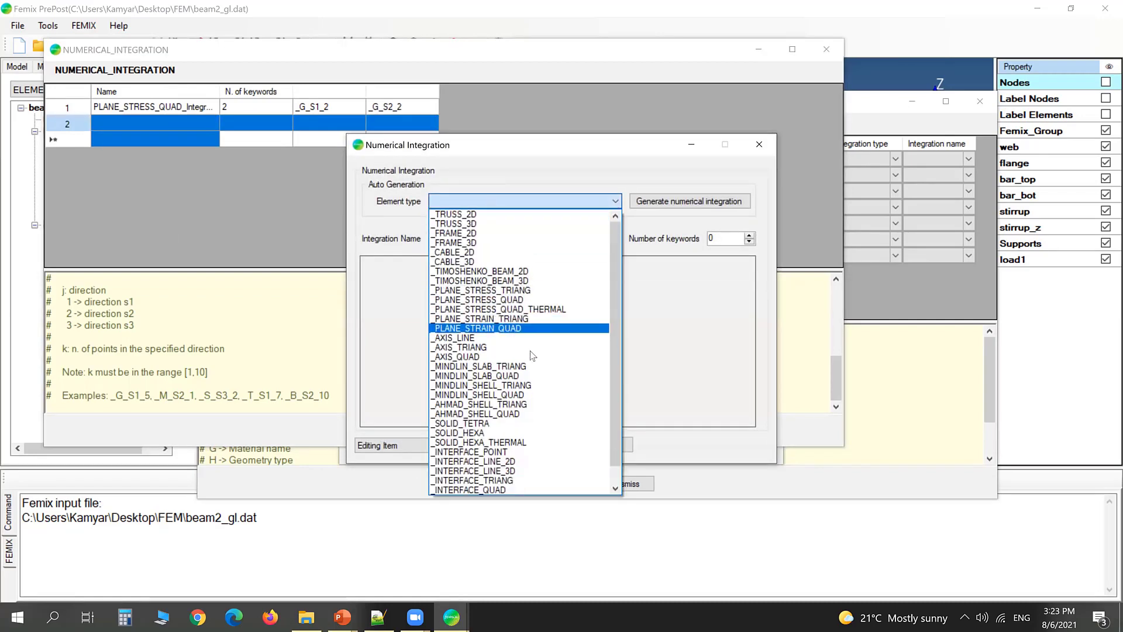
pyautogui.scroll(-1, 541, 377)
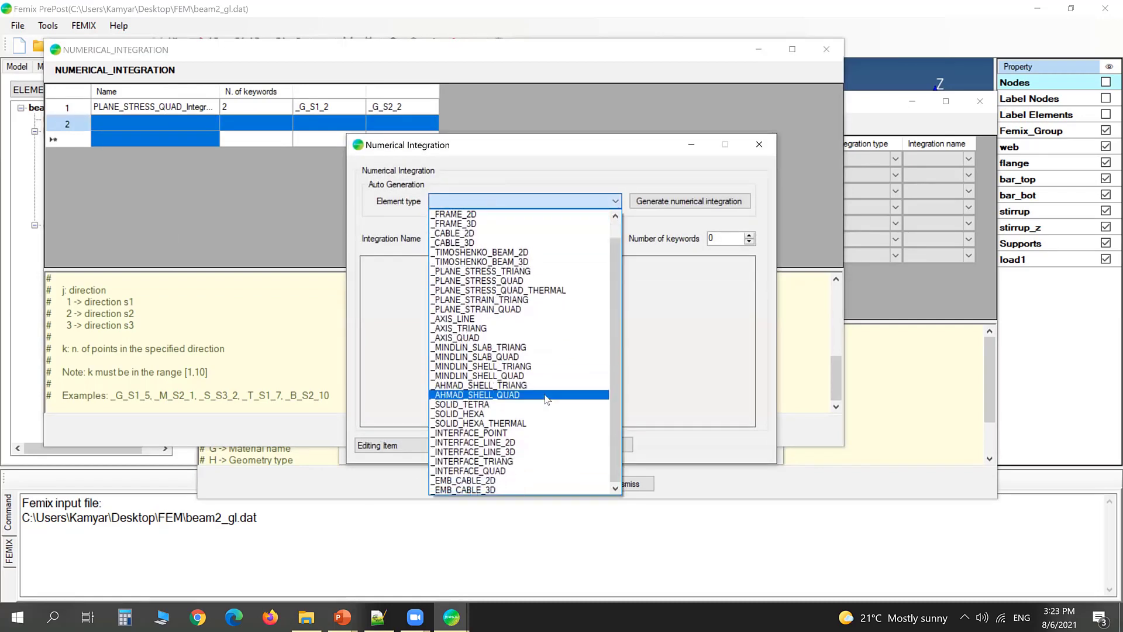
pyautogui.click(534, 480)
pyautogui.click(644, 201)
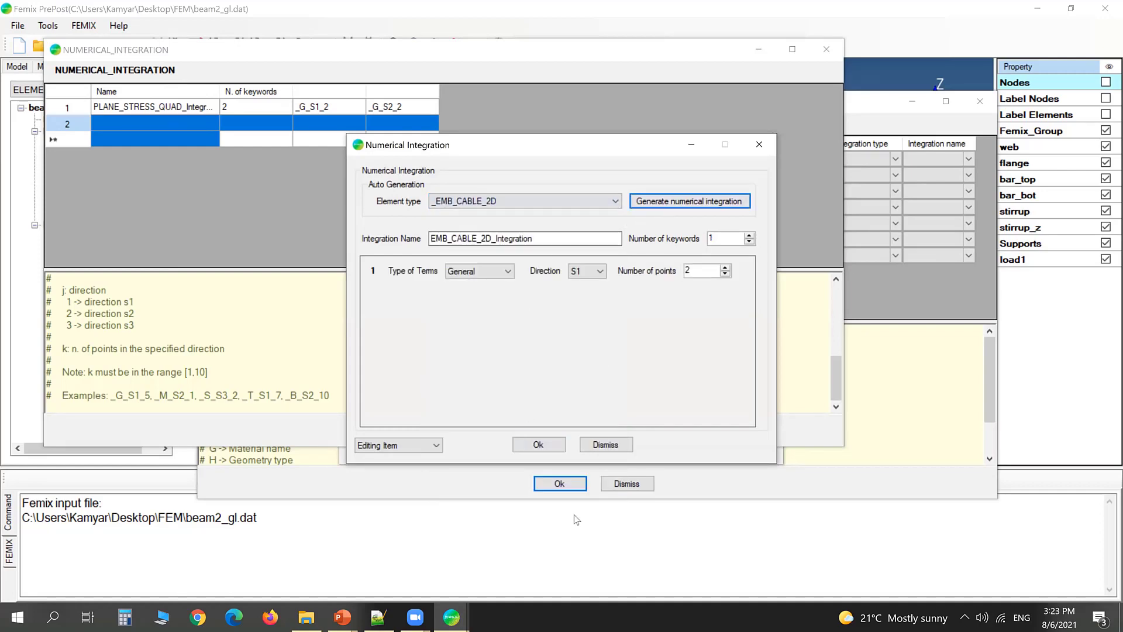
pyautogui.click(538, 444)
pyautogui.click(174, 138)
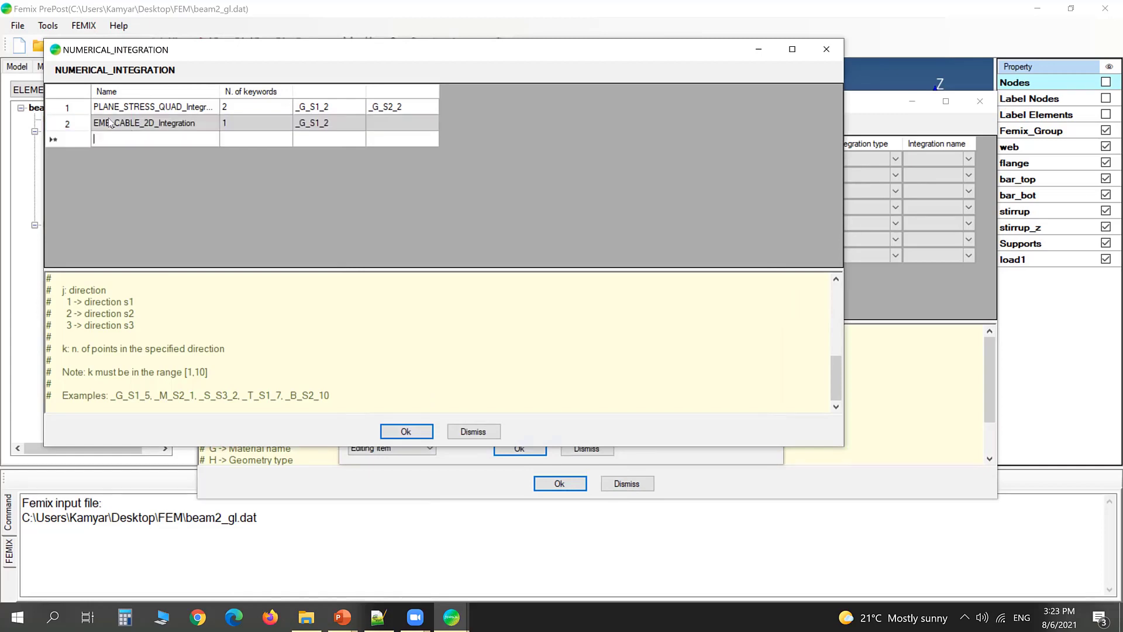
# Step: Accept the numerical integration table and assign PLANE_STRESS_QUAD_Integration to the web group, accepting its element properties
pyautogui.click(406, 432)
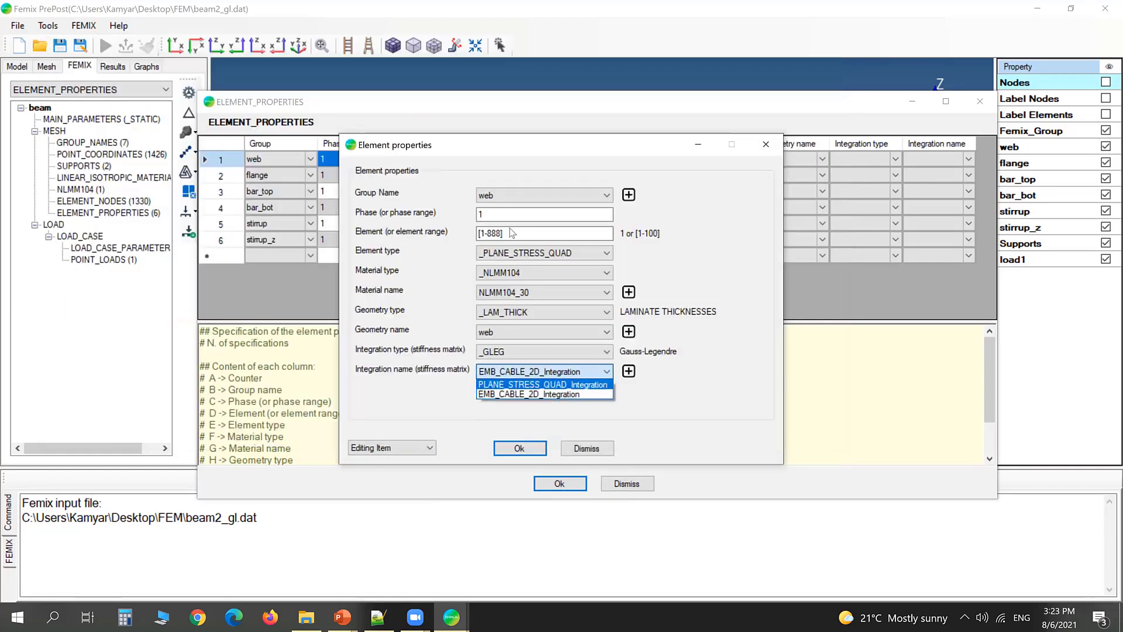
pyautogui.click(514, 385)
pyautogui.click(512, 449)
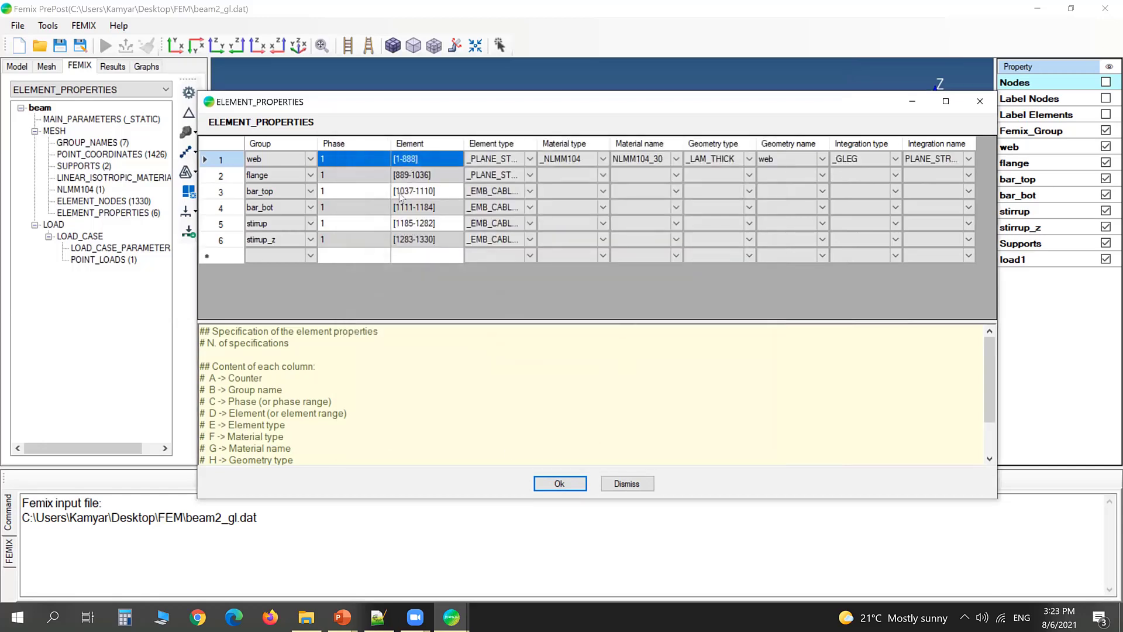
# Step: Edit the flange group's properties, setting material type _NLMM104, material name NLMM104_30 and geometry type _LAM_THICK
pyautogui.click(231, 176)
pyautogui.rightClick(232, 176)
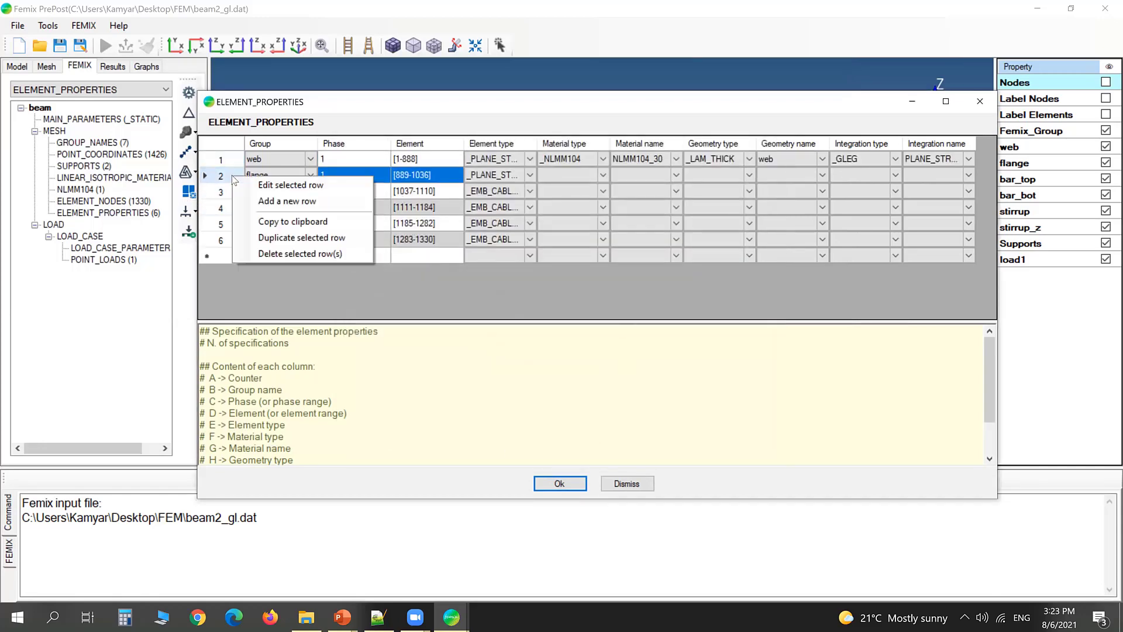
pyautogui.click(270, 186)
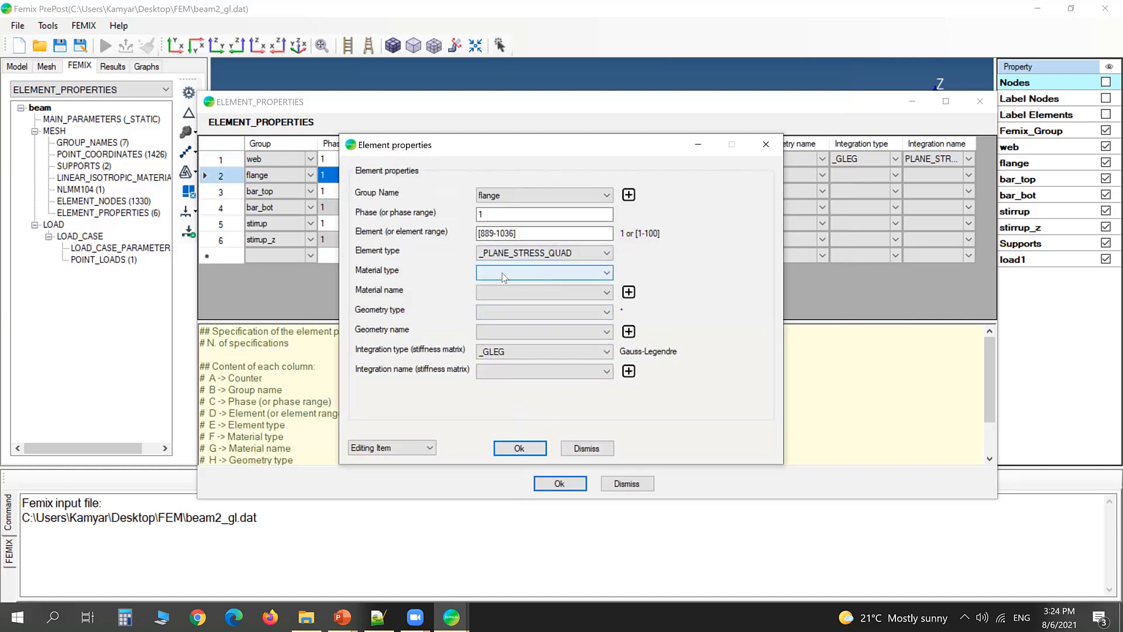
pyautogui.click(566, 273)
pyautogui.click(539, 304)
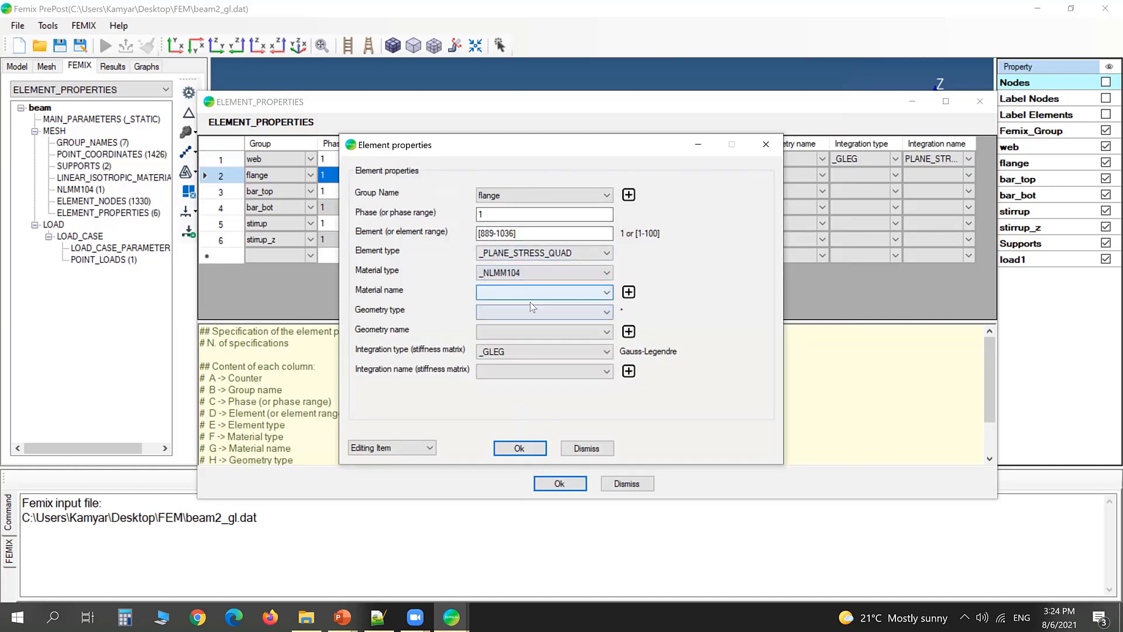
pyautogui.click(531, 295)
pyautogui.click(531, 302)
pyautogui.click(529, 312)
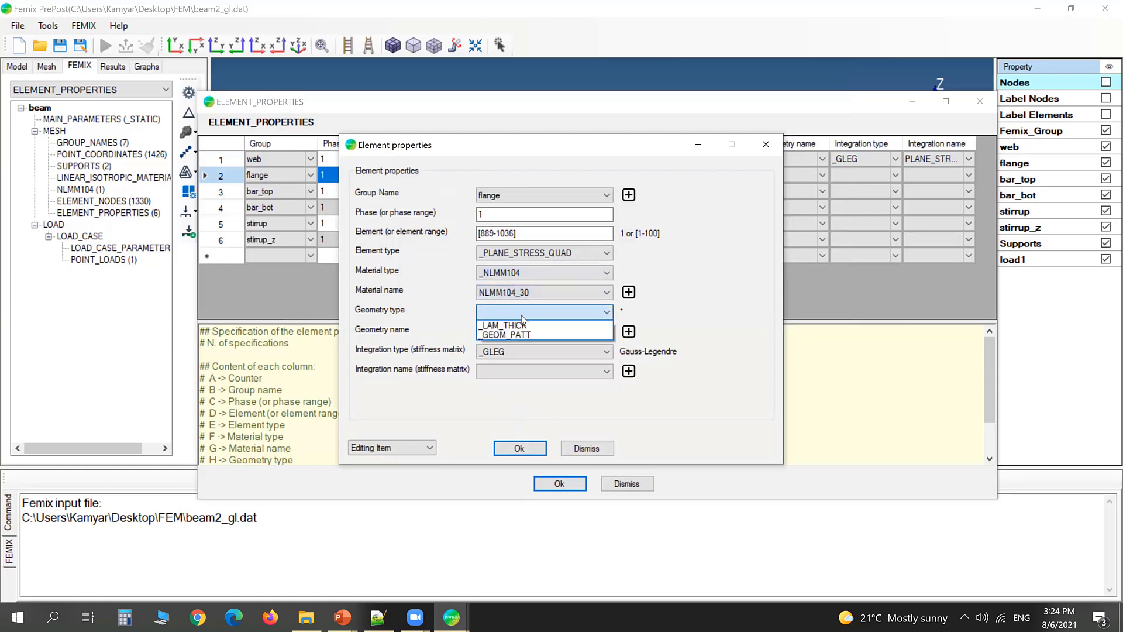
pyautogui.click(533, 324)
# Step: Add a laminate thickness named fla with a thickness of 400 for the flange geometry and accept the table
pyautogui.click(541, 332)
pyautogui.click(546, 336)
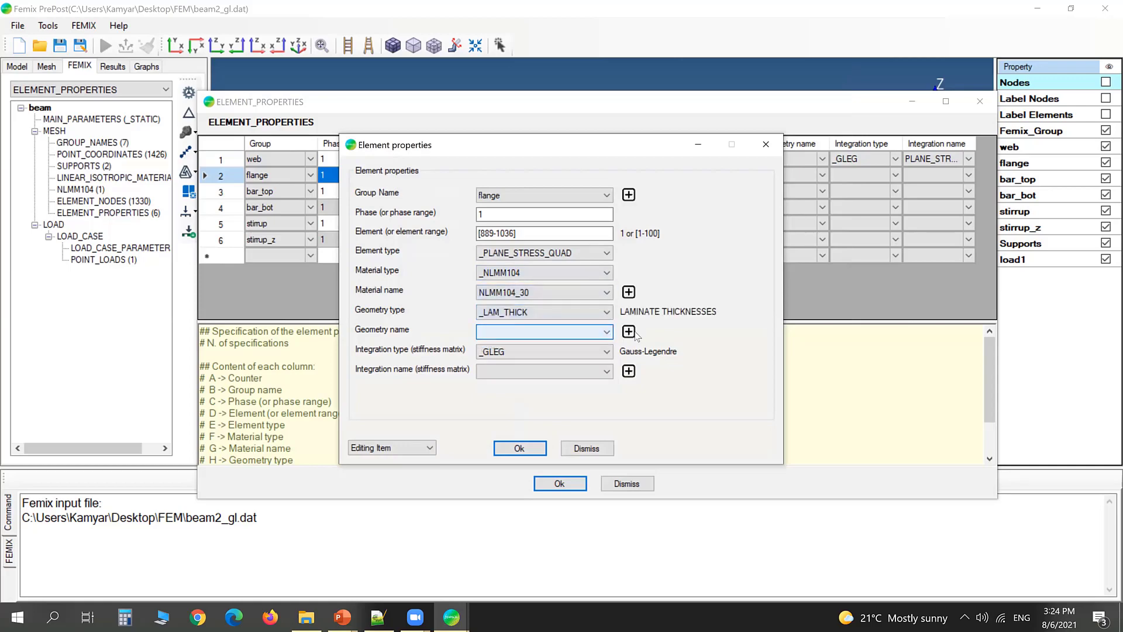
pyautogui.click(631, 332)
pyautogui.click(152, 144)
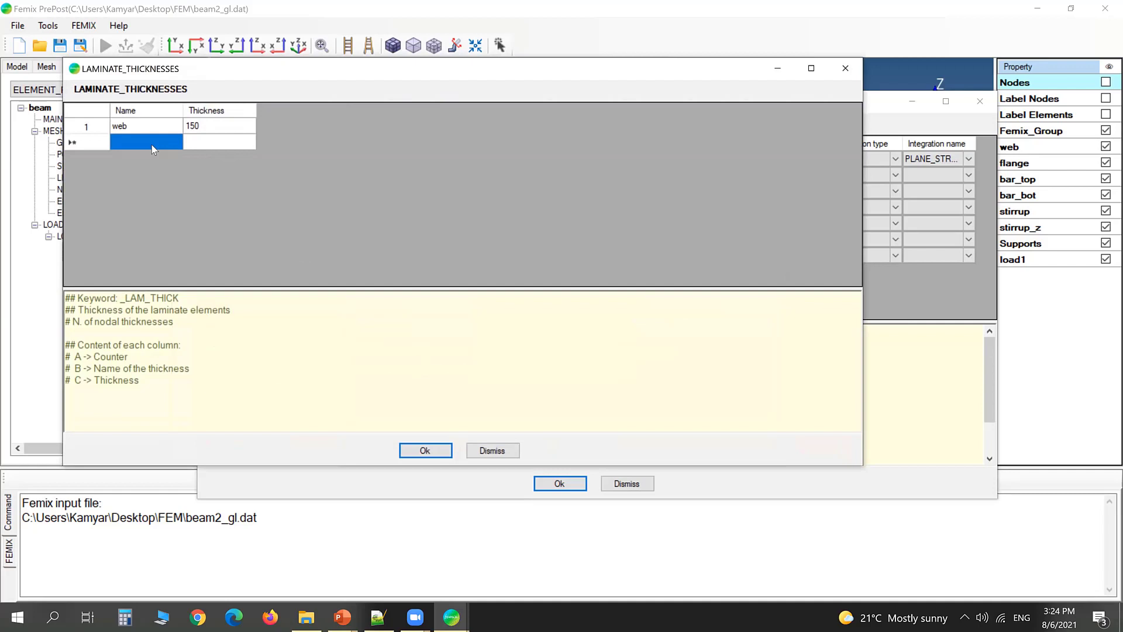
pyautogui.write('fla')
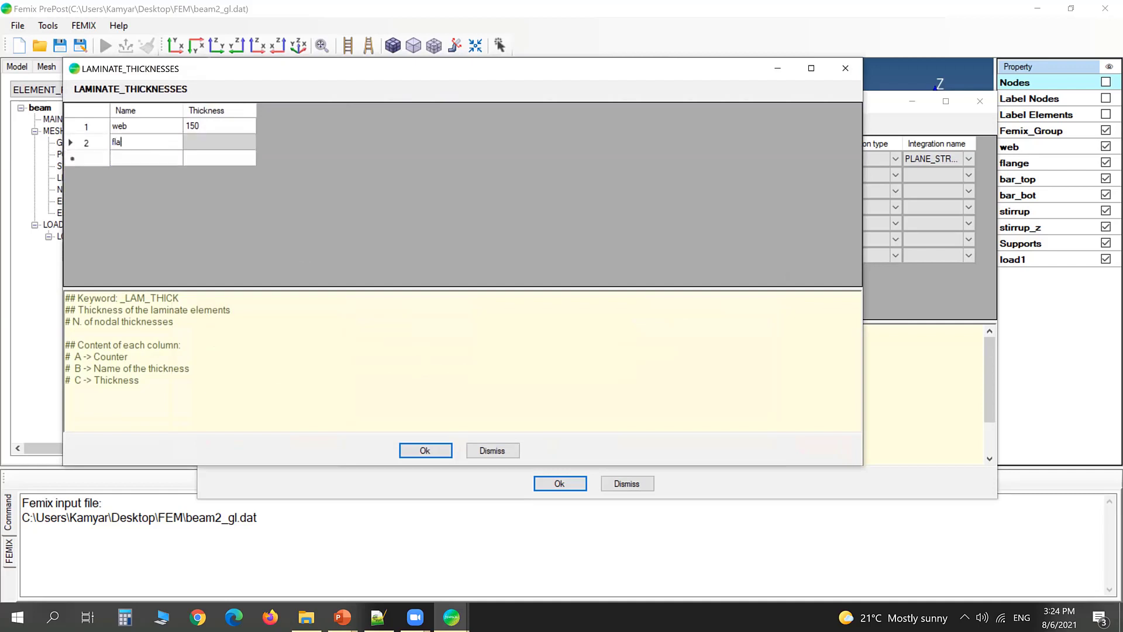
pyautogui.click(231, 146)
pyautogui.write('400')
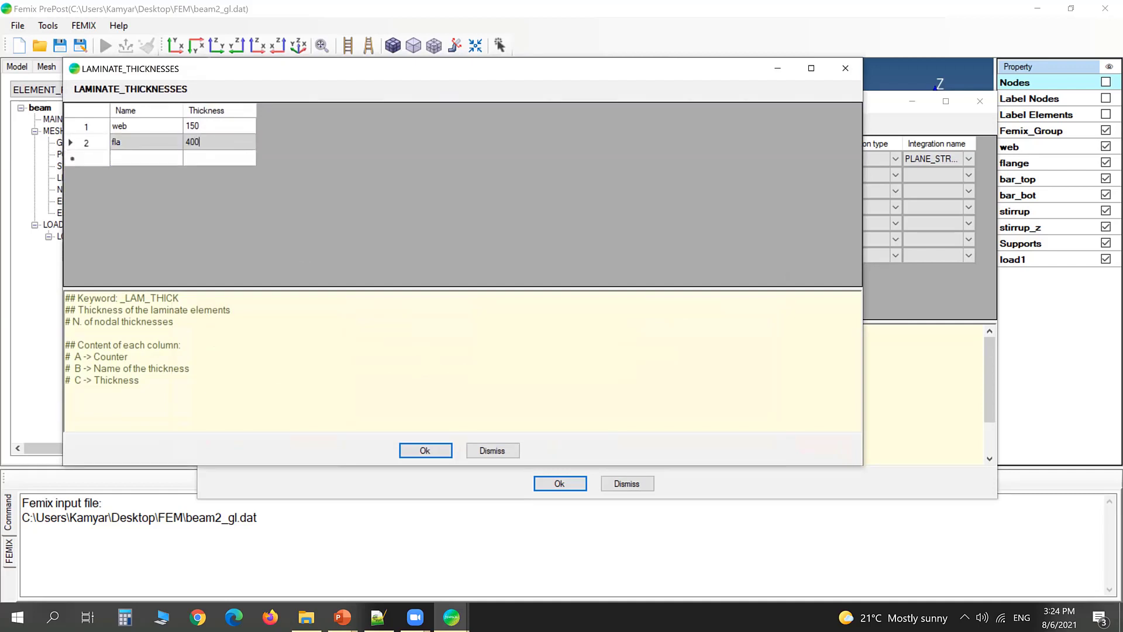
pyautogui.click(157, 142)
pyautogui.click(421, 454)
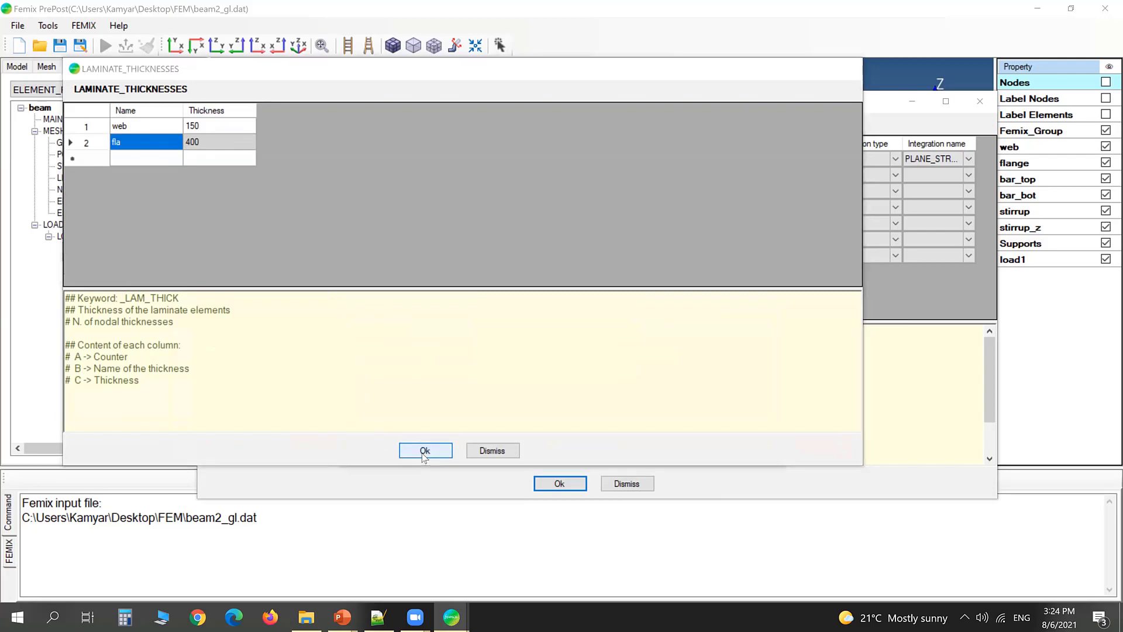
# Step: Set the flange group's stiffness matrix integration name to PLANE_STRESS_QUAD_Integration and accept its element properties
pyautogui.click(578, 371)
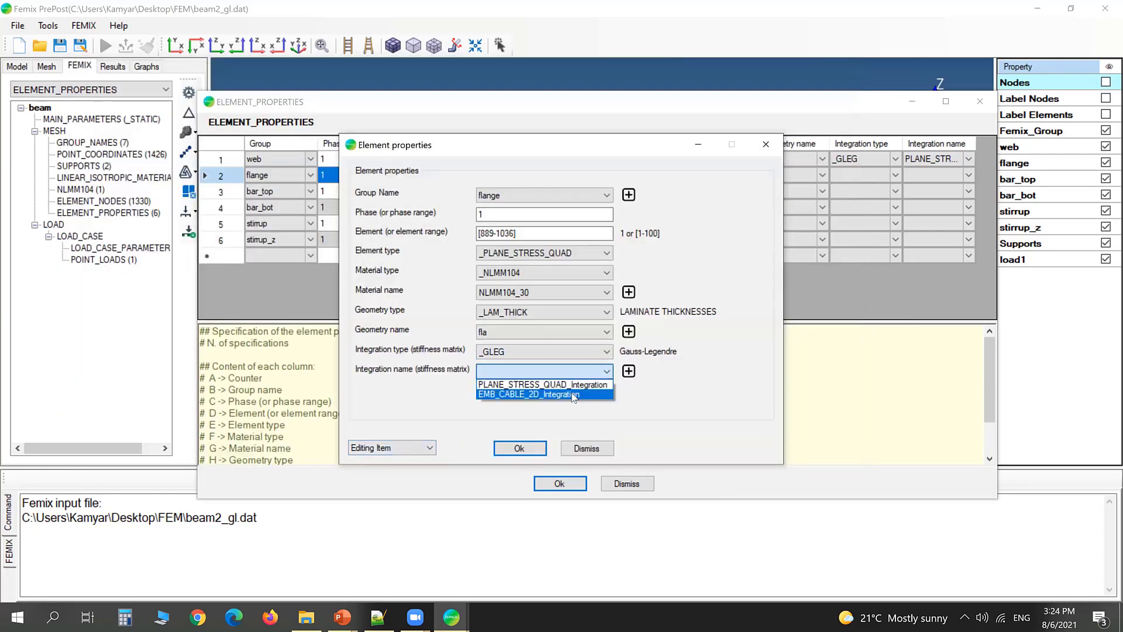
pyautogui.click(562, 384)
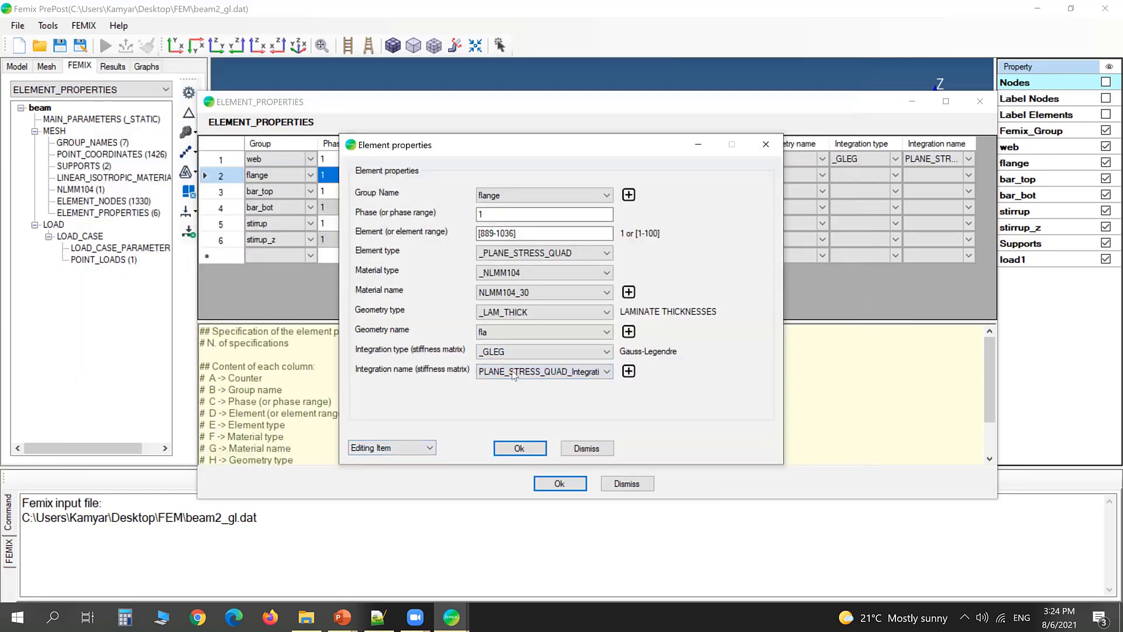
pyautogui.click(519, 448)
# Step: Edit the bar_top group's properties, setting material type _LIN_ISO and material name Steel_Lin
pyautogui.click(240, 192)
pyautogui.rightClick(240, 192)
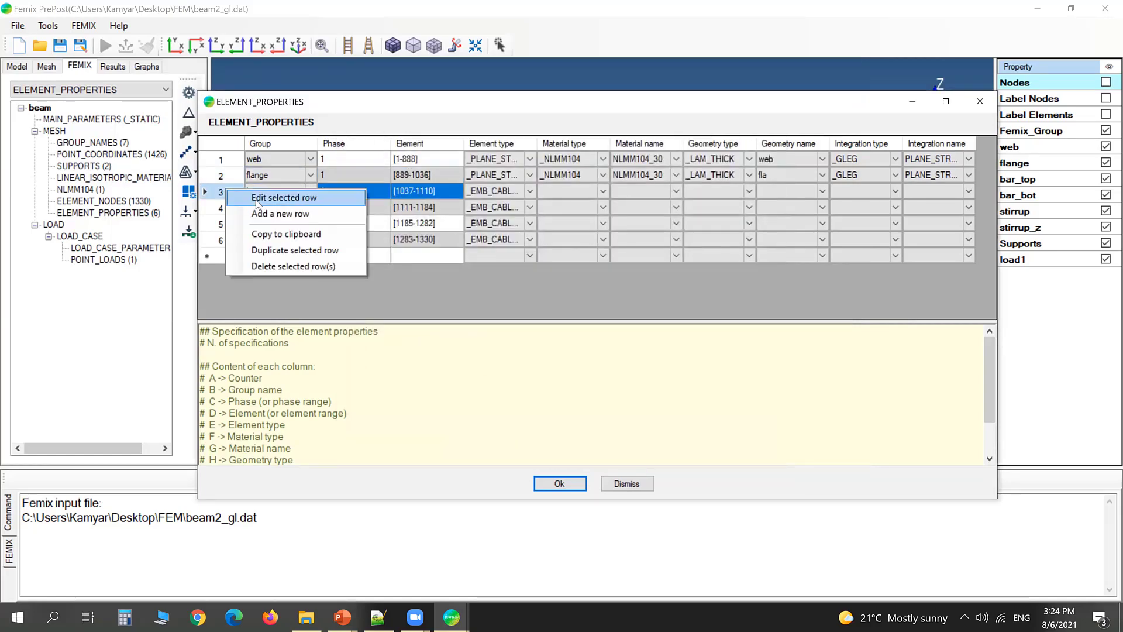
pyautogui.click(266, 195)
pyautogui.click(532, 271)
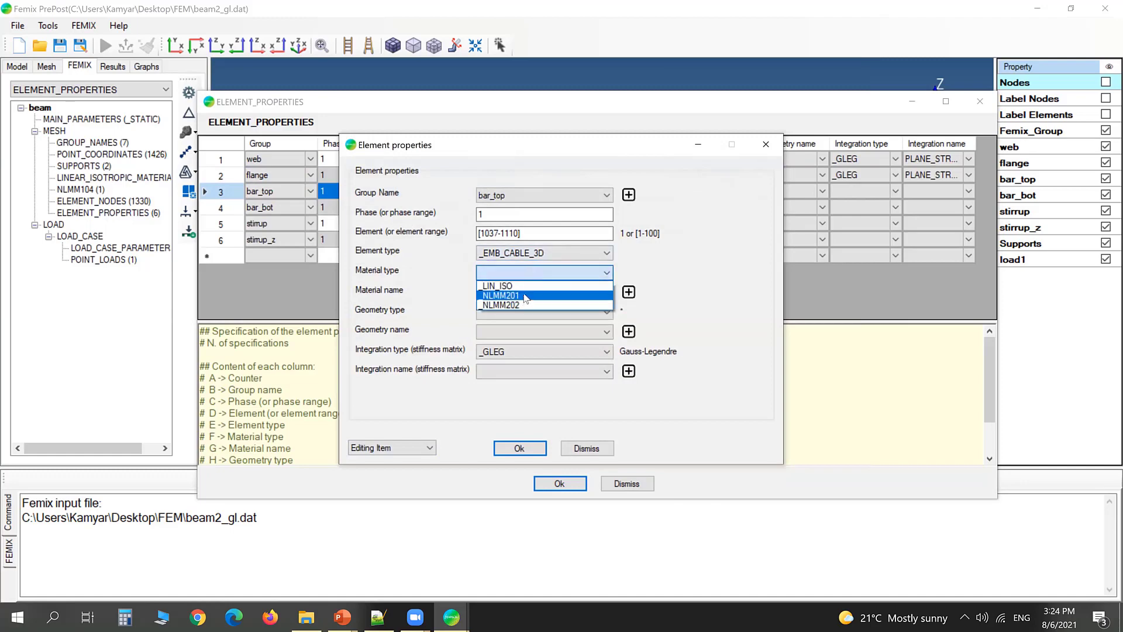
pyautogui.click(537, 286)
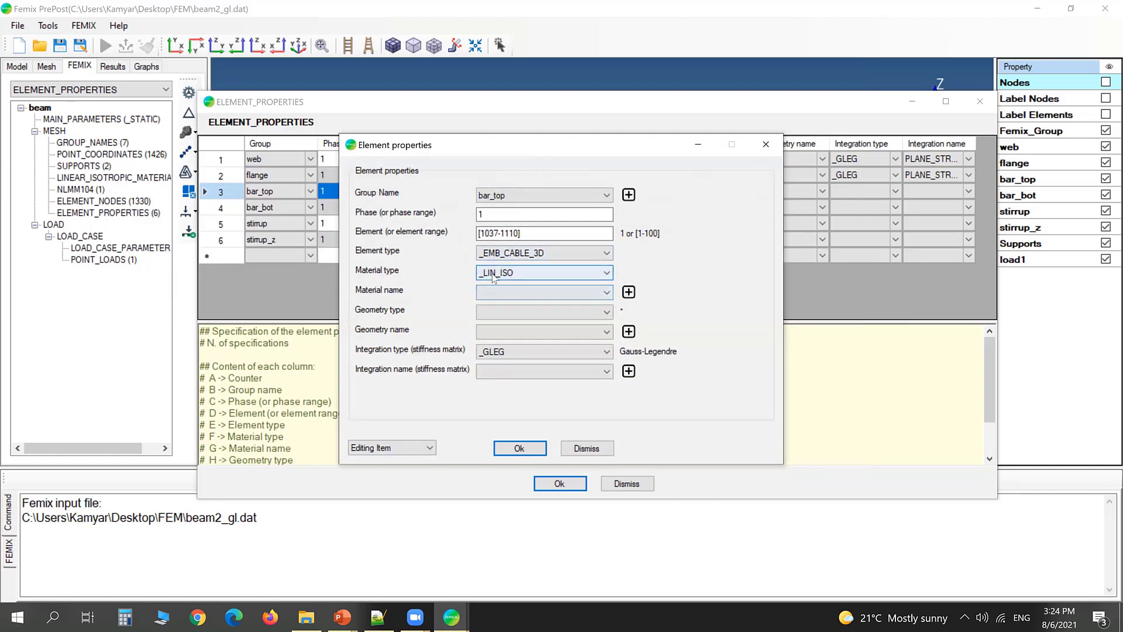
pyautogui.click(530, 294)
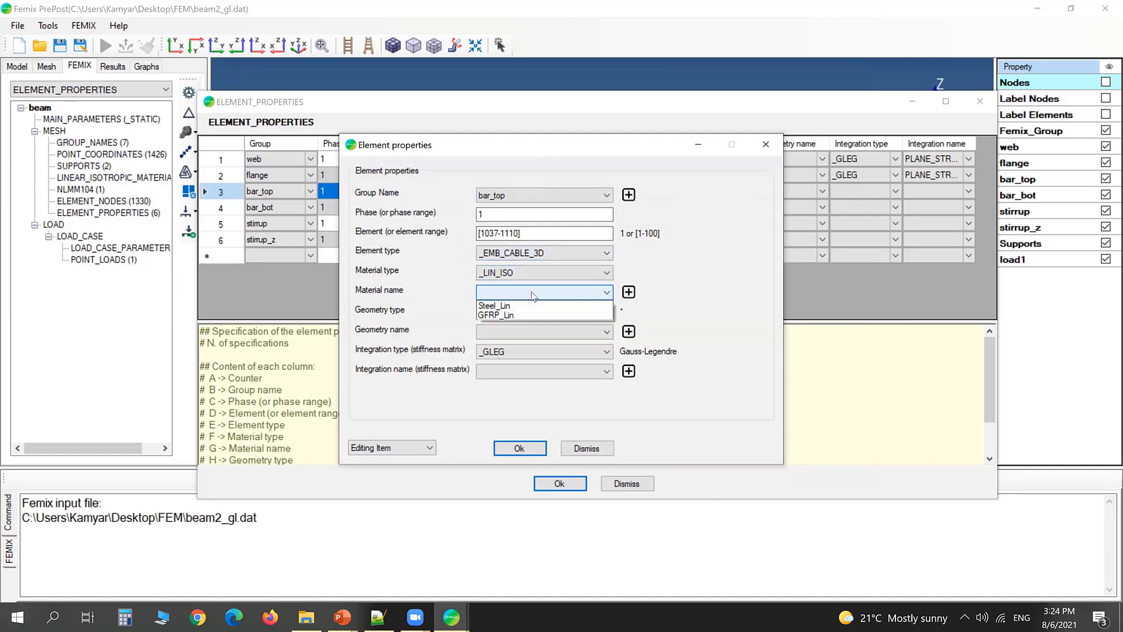
pyautogui.click(526, 303)
# Step: Set the bar_top group's geometry type to _CS_AREA, keeping Steel_Lin as its material name
pyautogui.click(531, 316)
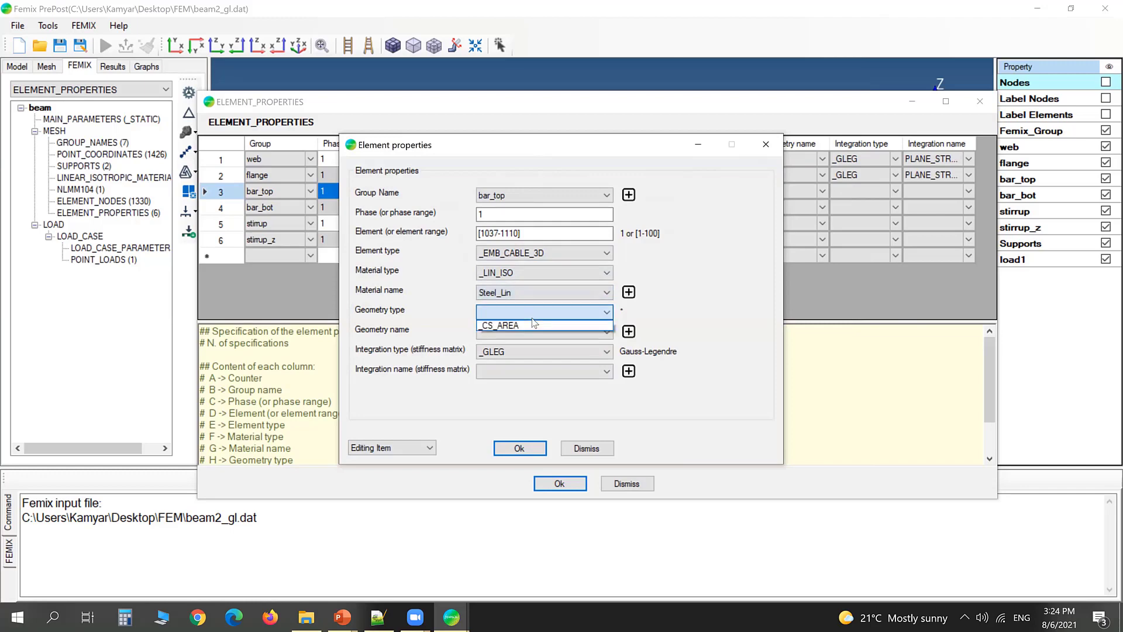
pyautogui.click(432, 313)
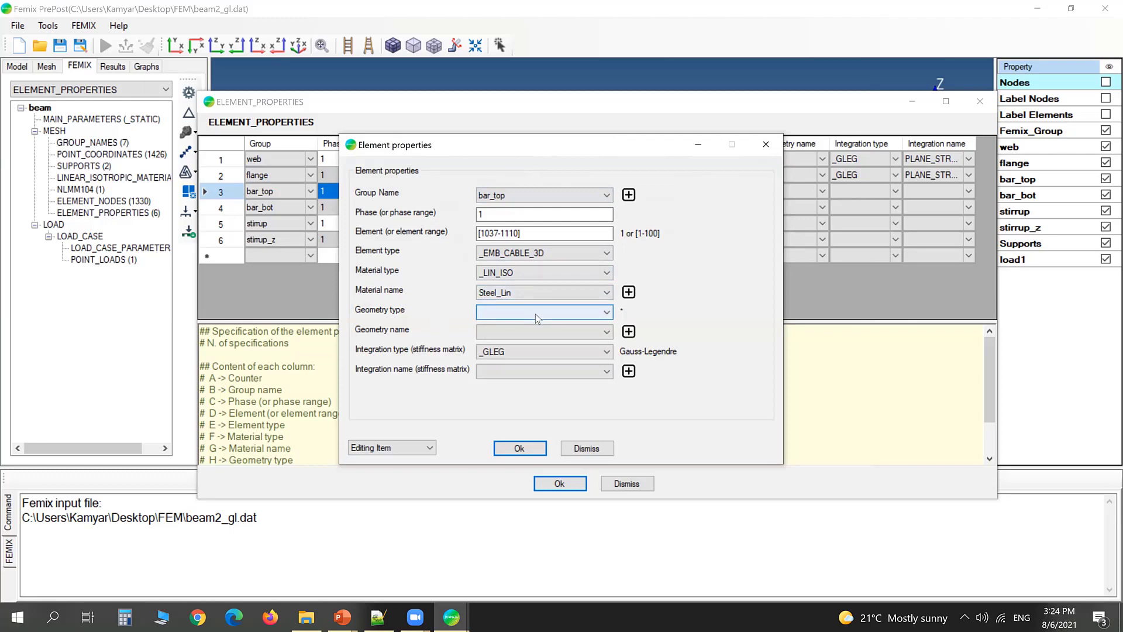
pyautogui.click(518, 294)
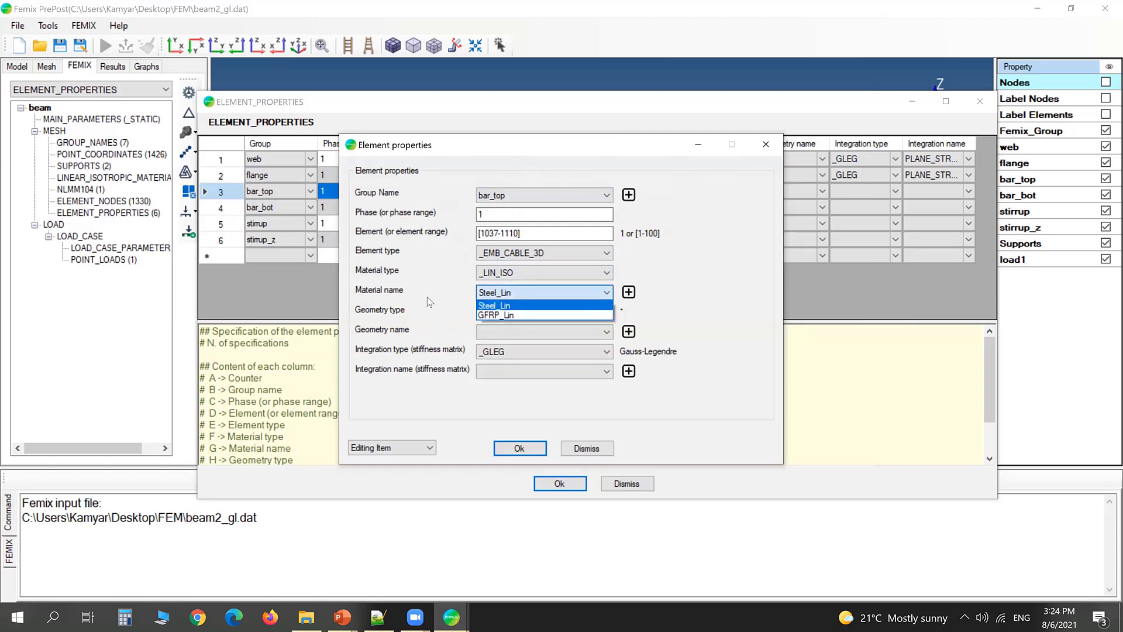
pyautogui.click(519, 305)
pyautogui.click(523, 313)
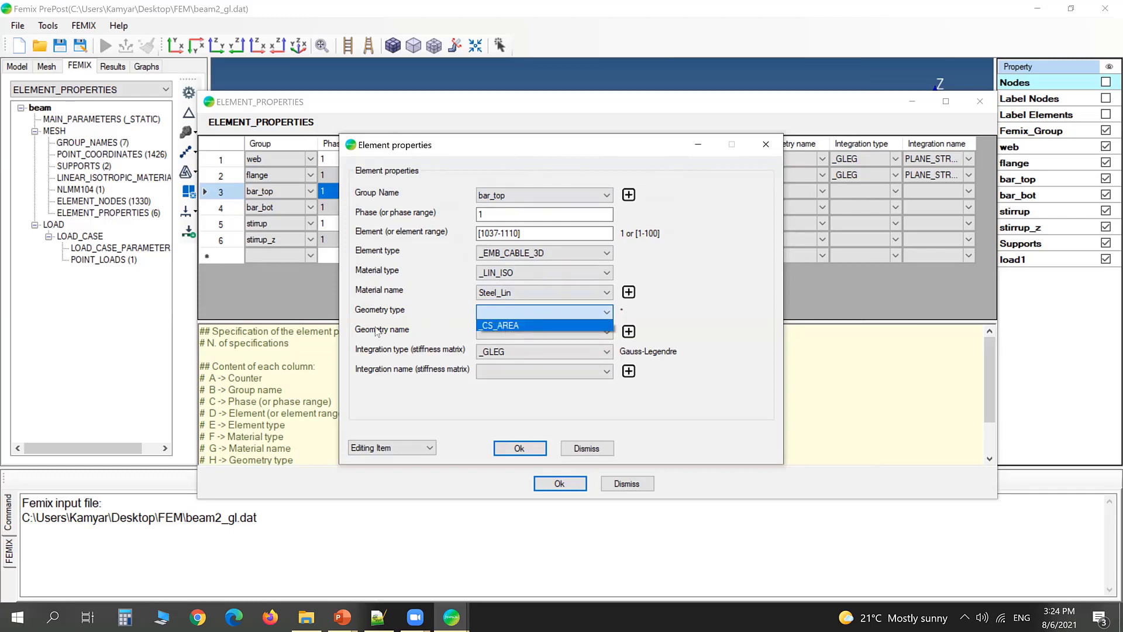
pyautogui.click(496, 327)
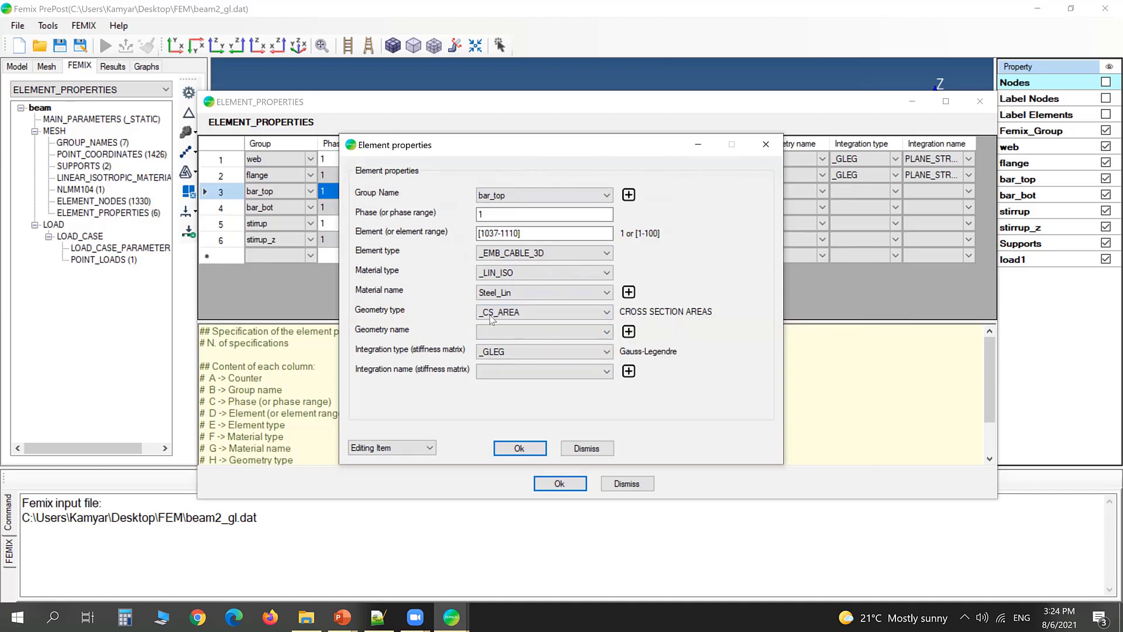
# Step: Open the cross section areas table for the bar_top geometry name and add a section named bot_3T18 with area 763
pyautogui.click(500, 331)
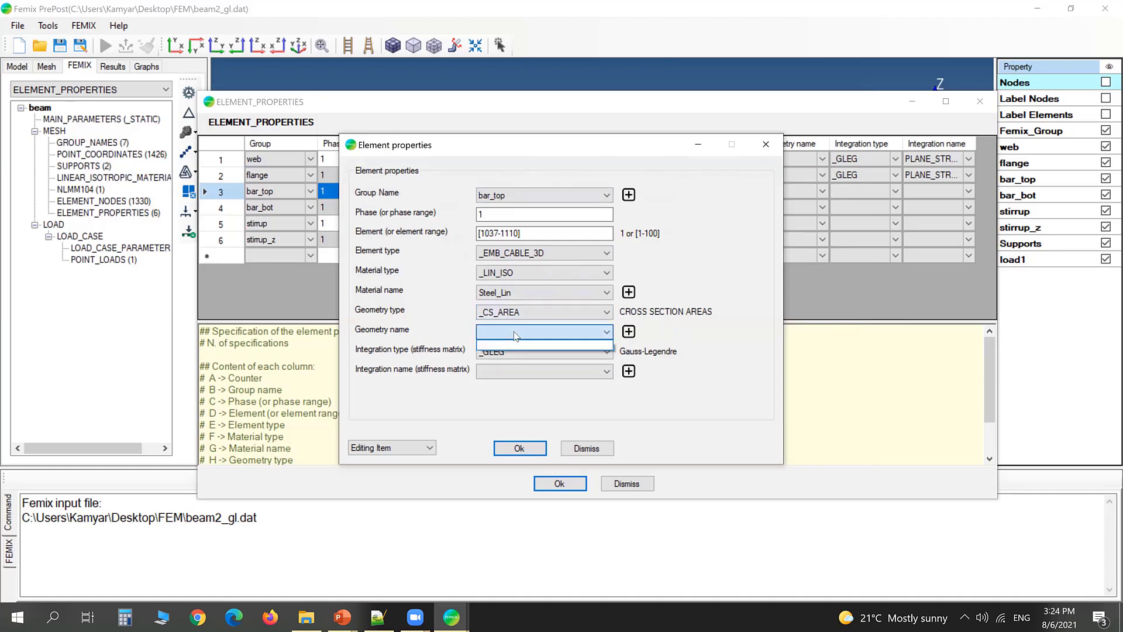
pyautogui.click(528, 343)
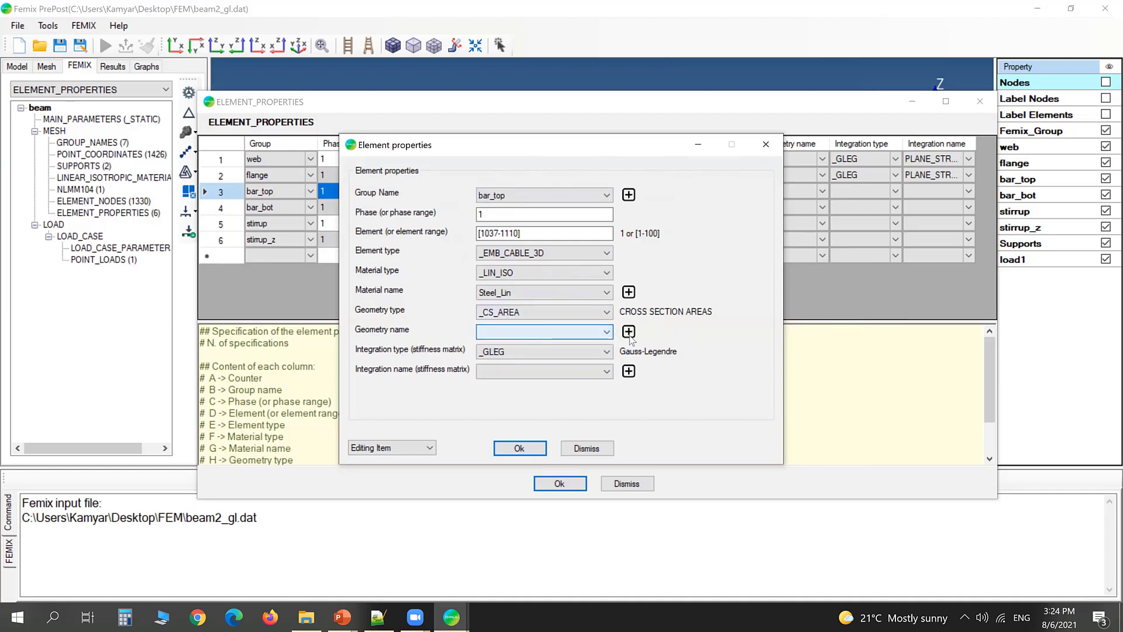
pyautogui.click(629, 331)
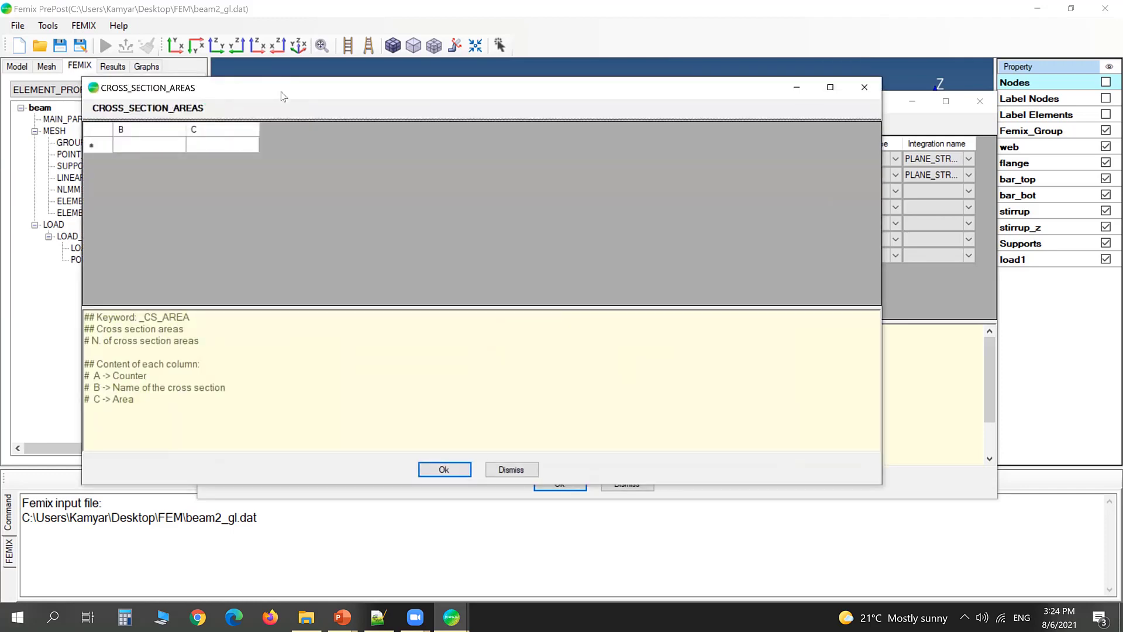
pyautogui.moveTo(281, 97); pyautogui.dragTo(436, 120)
pyautogui.rightClick(451, 175)
pyautogui.click(323, 168)
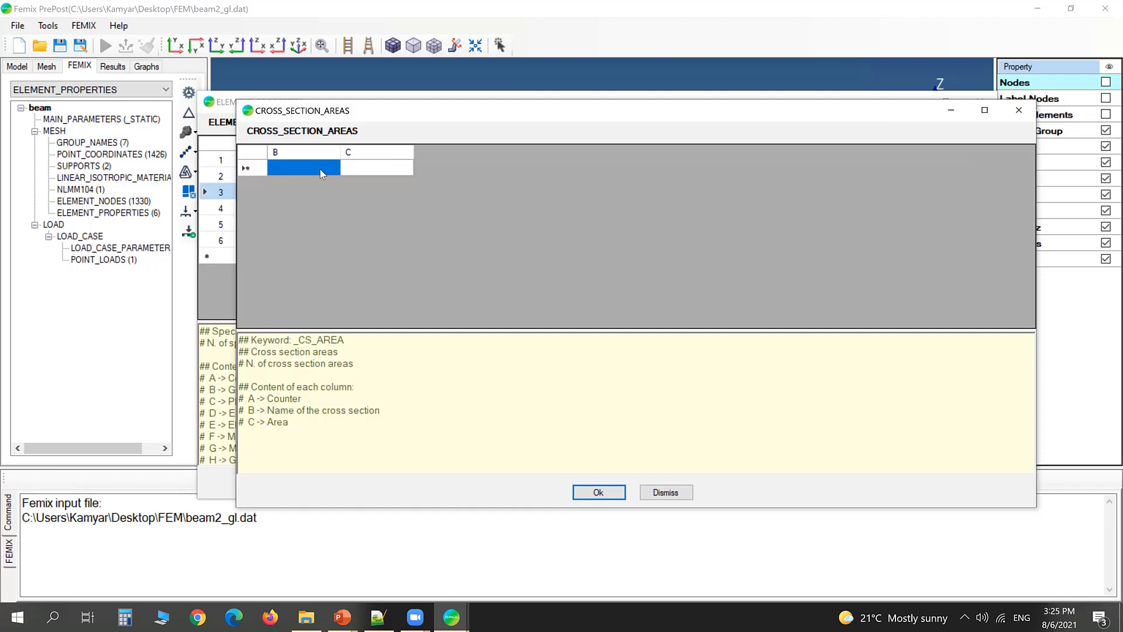
pyautogui.write('bot_3T18')
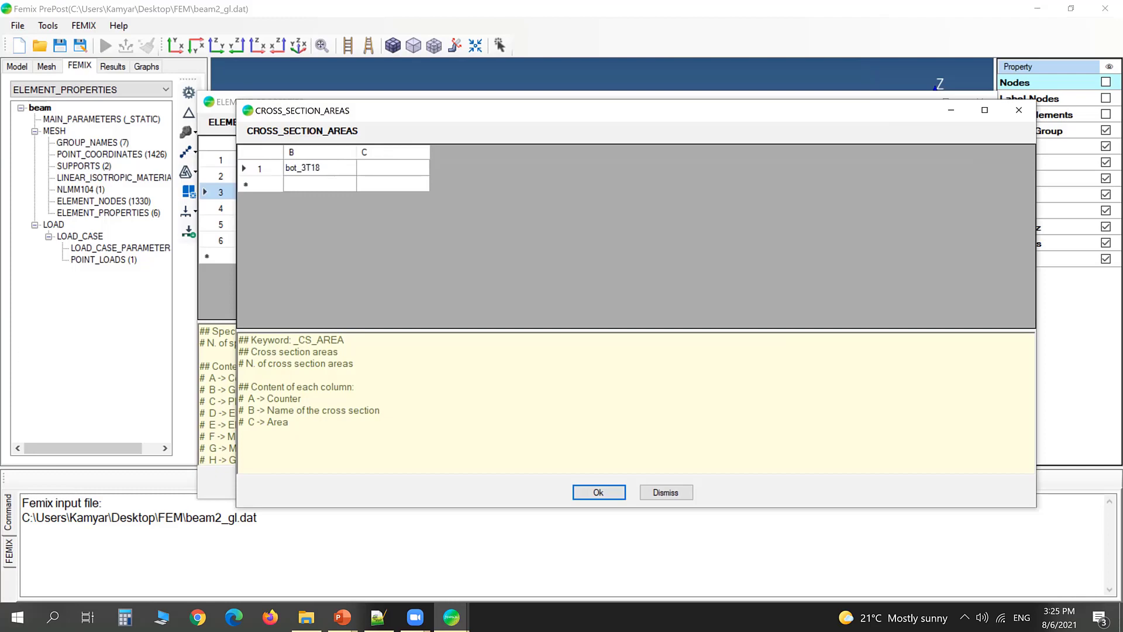
pyautogui.click(383, 168)
pyautogui.write('763')
pyautogui.click(339, 184)
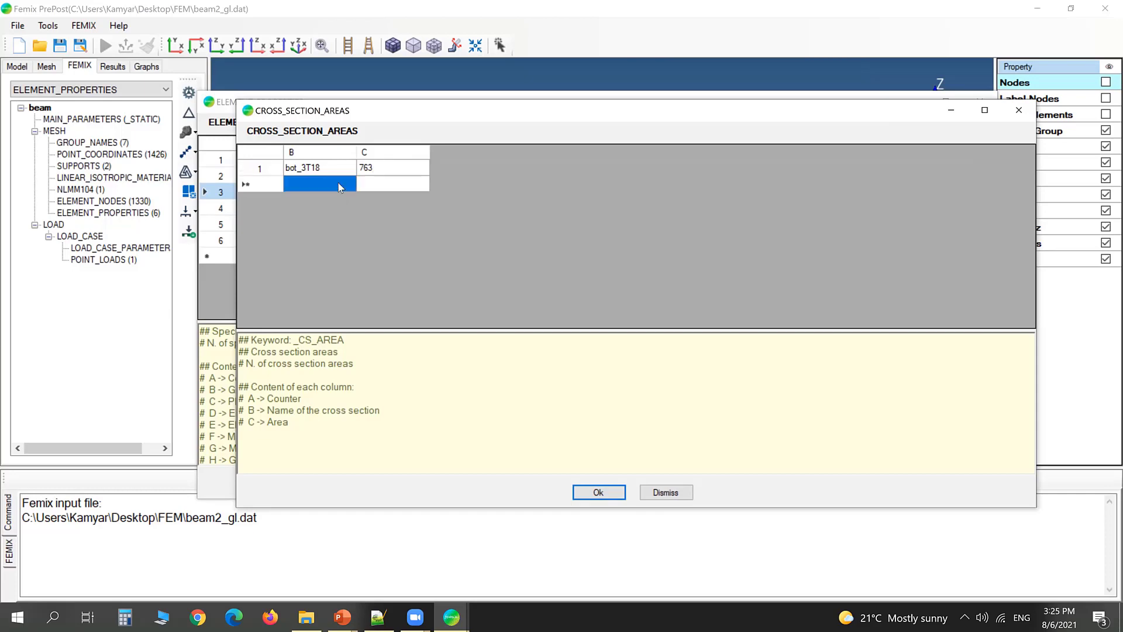
# Step: Add cross sections top_2T10 with area 157 and stirrup with area 100 to the cross section areas table
pyautogui.write('top_2T10')
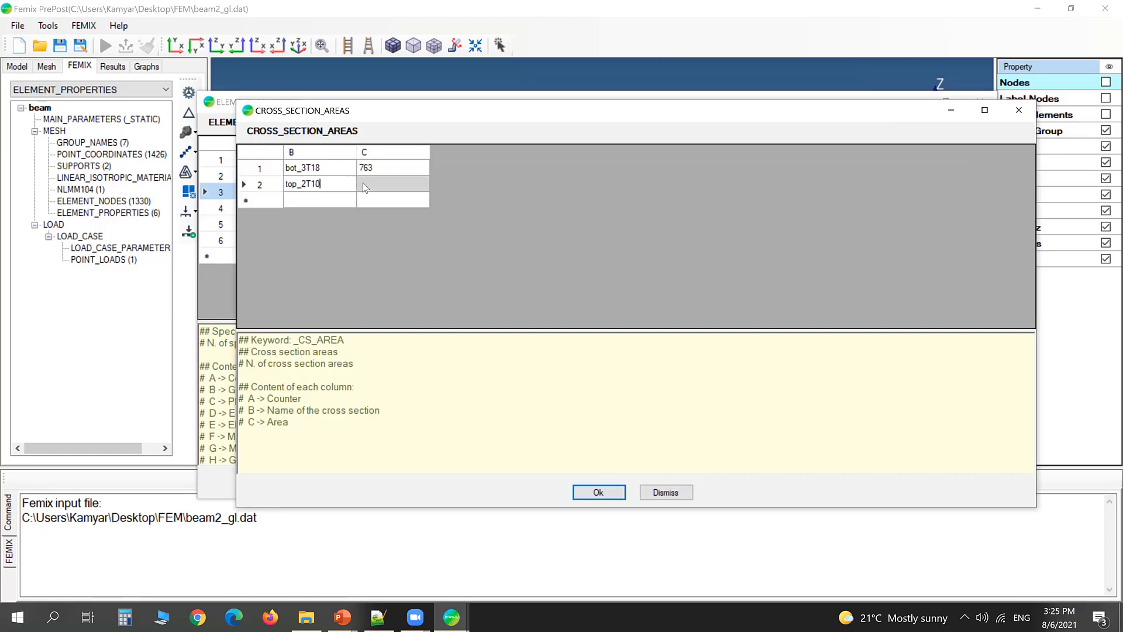
pyautogui.click(364, 185)
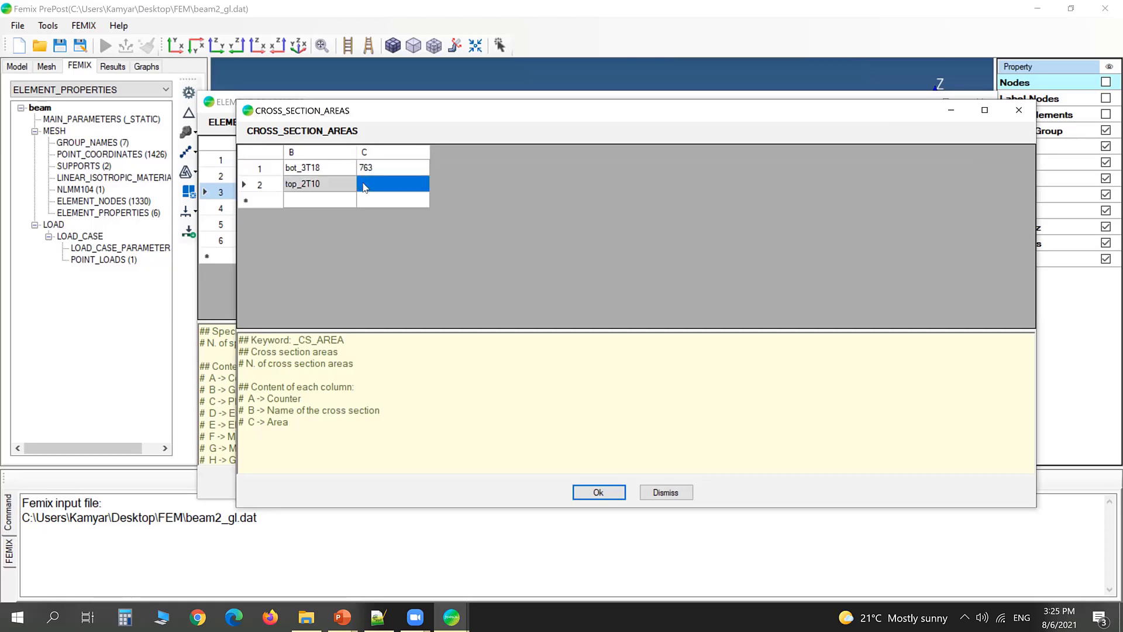
pyautogui.write('157')
pyautogui.click(308, 206)
pyautogui.write('stirrup')
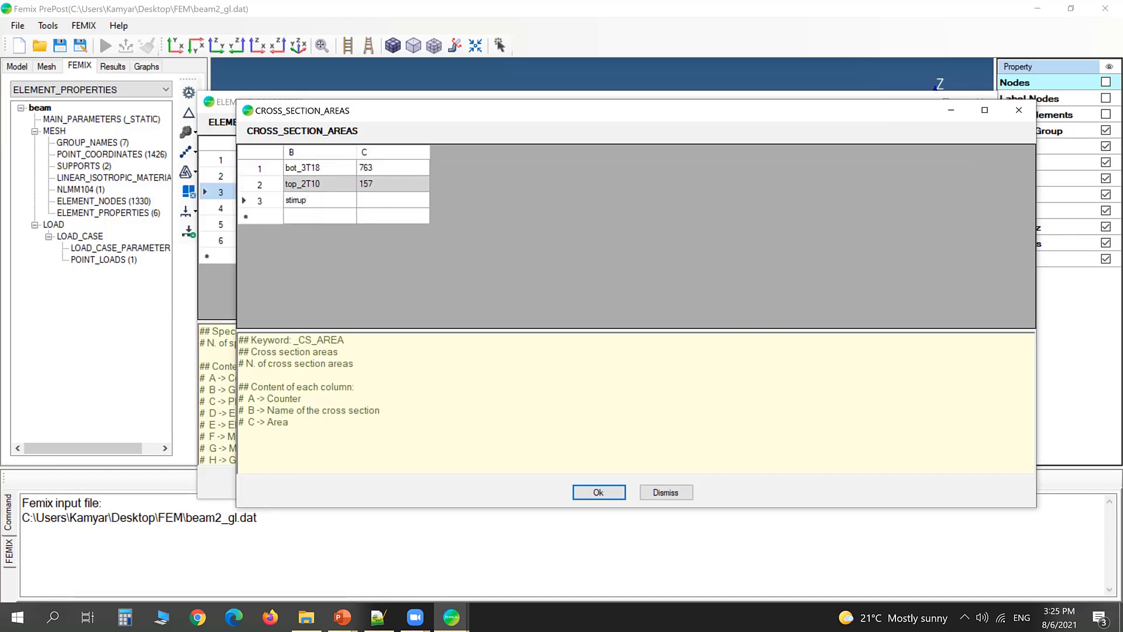
pyautogui.click(380, 203)
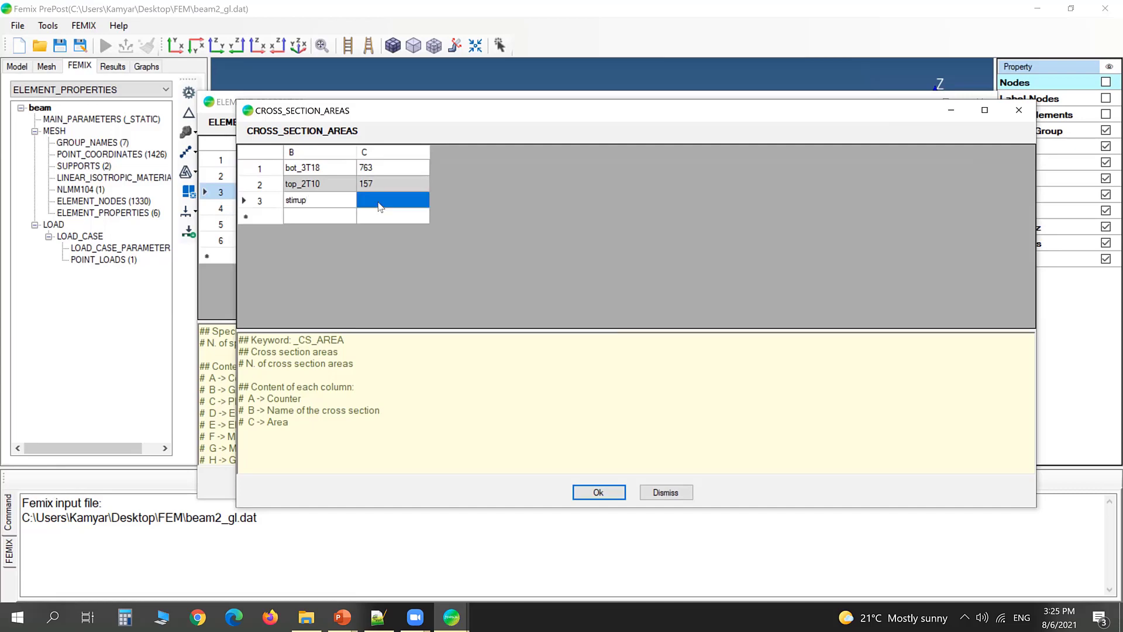
pyautogui.write('100')
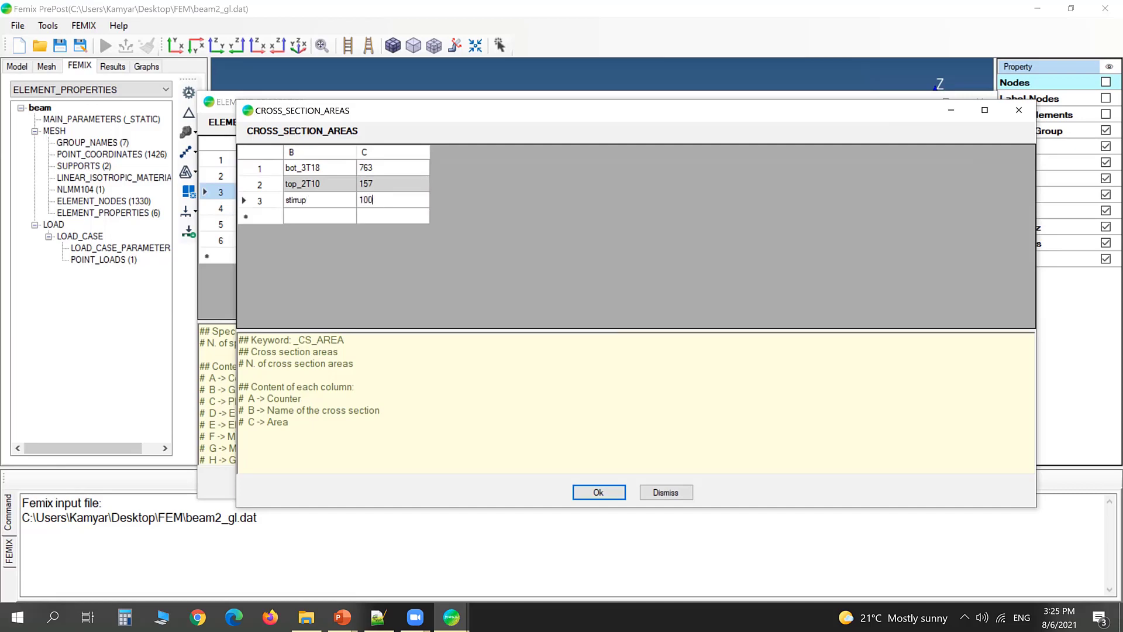
# Step: Add a cross section named z with area 154 and accept the cross section areas table
pyautogui.click(336, 220)
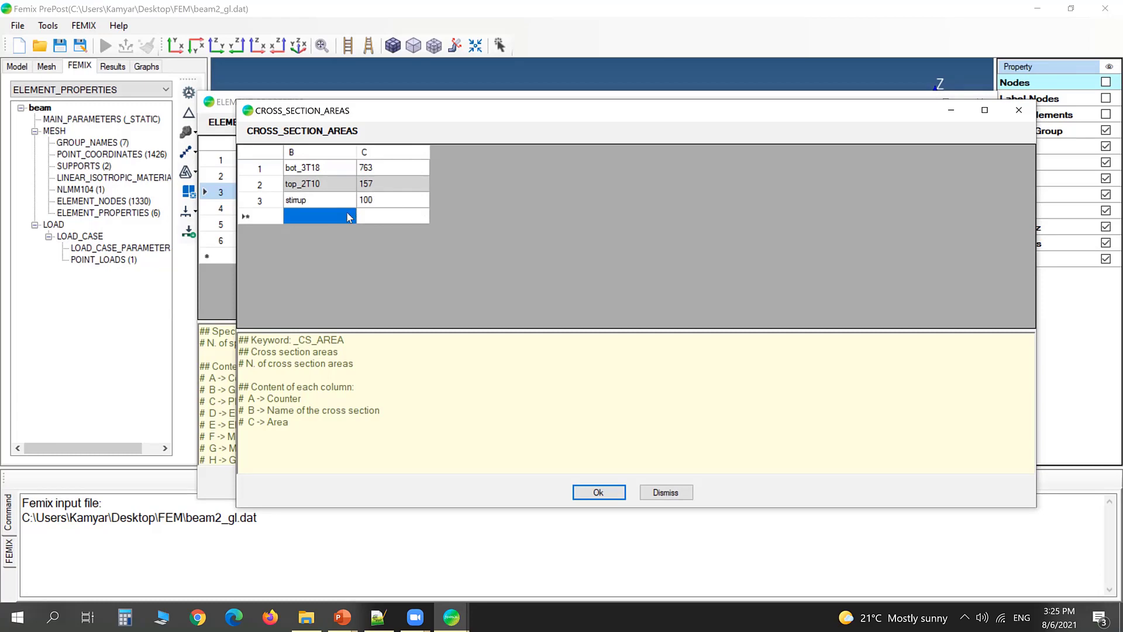
pyautogui.write('z')
pyautogui.click(381, 220)
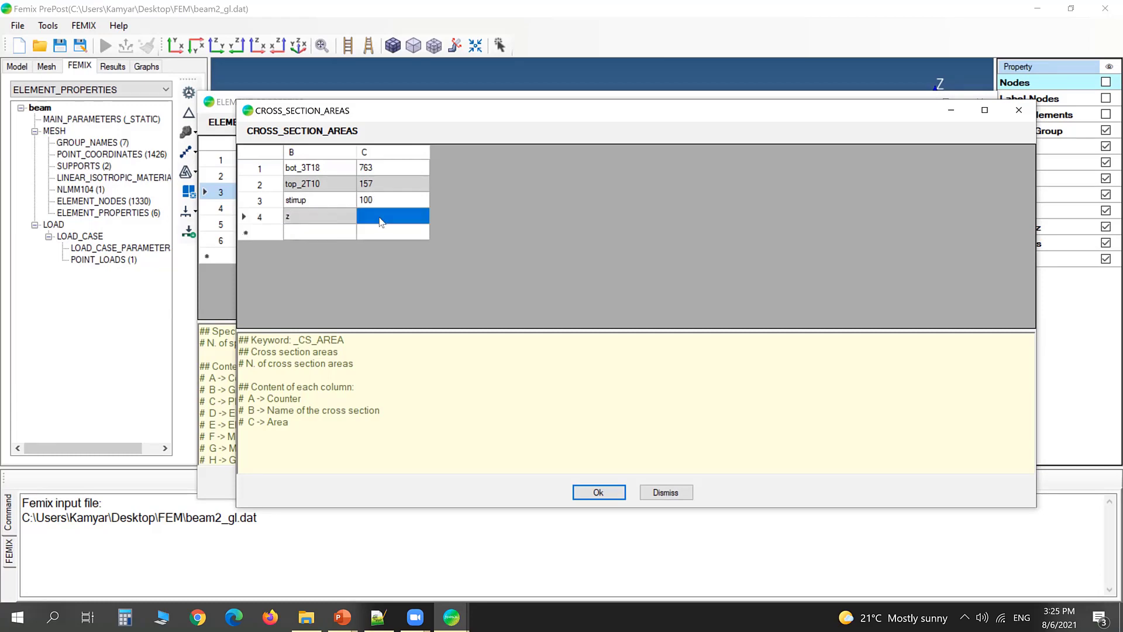
pyautogui.write('154')
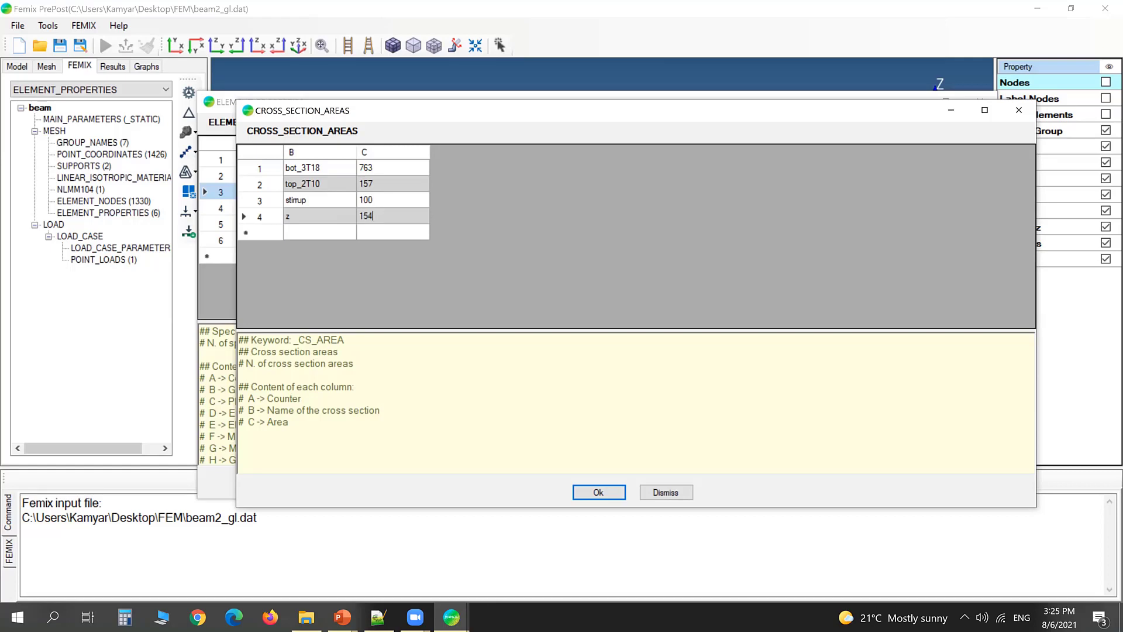
pyautogui.click(607, 490)
# Step: Set the bar_top group's geometry name to top_2T10 and integration name to EMB_CABLE_2D_Integration, accepting its element properties
pyautogui.click(517, 332)
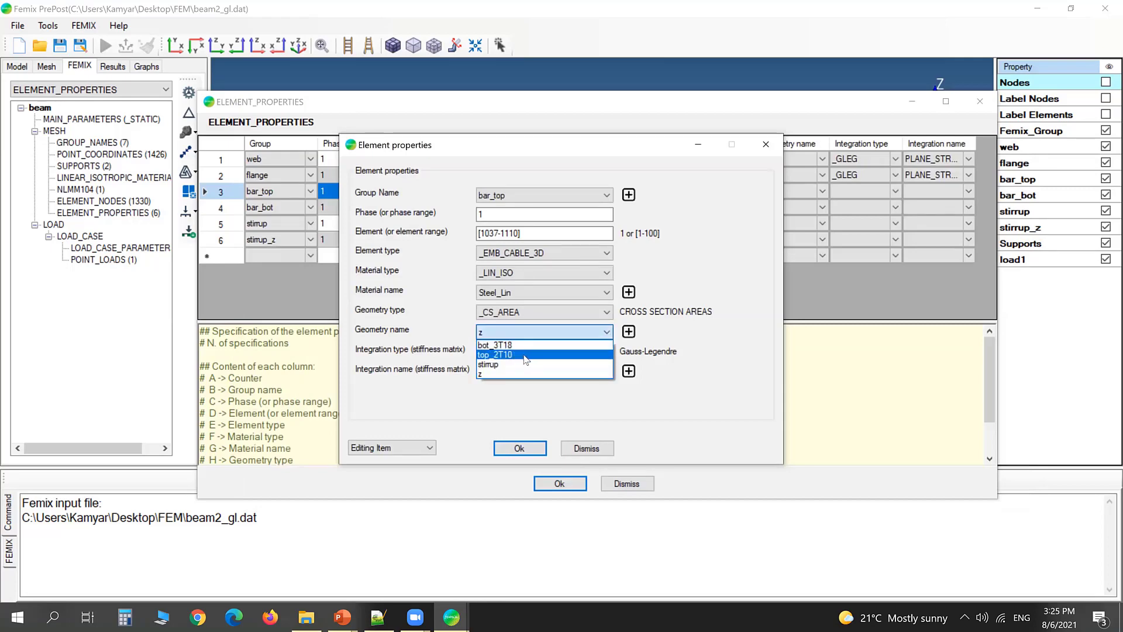
pyautogui.click(525, 356)
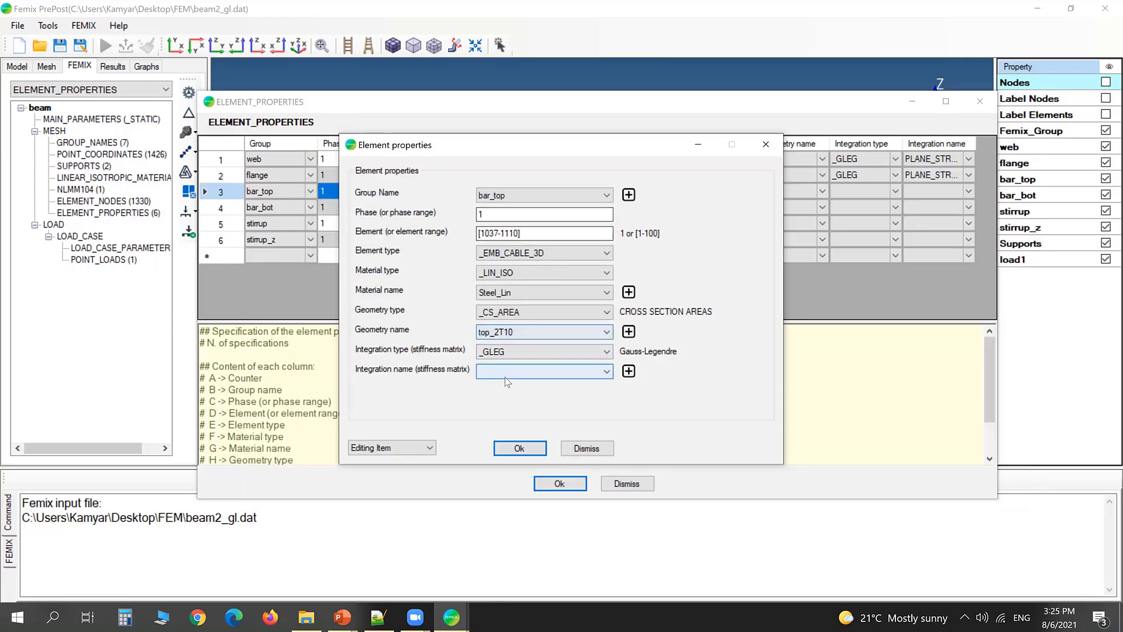
pyautogui.click(507, 372)
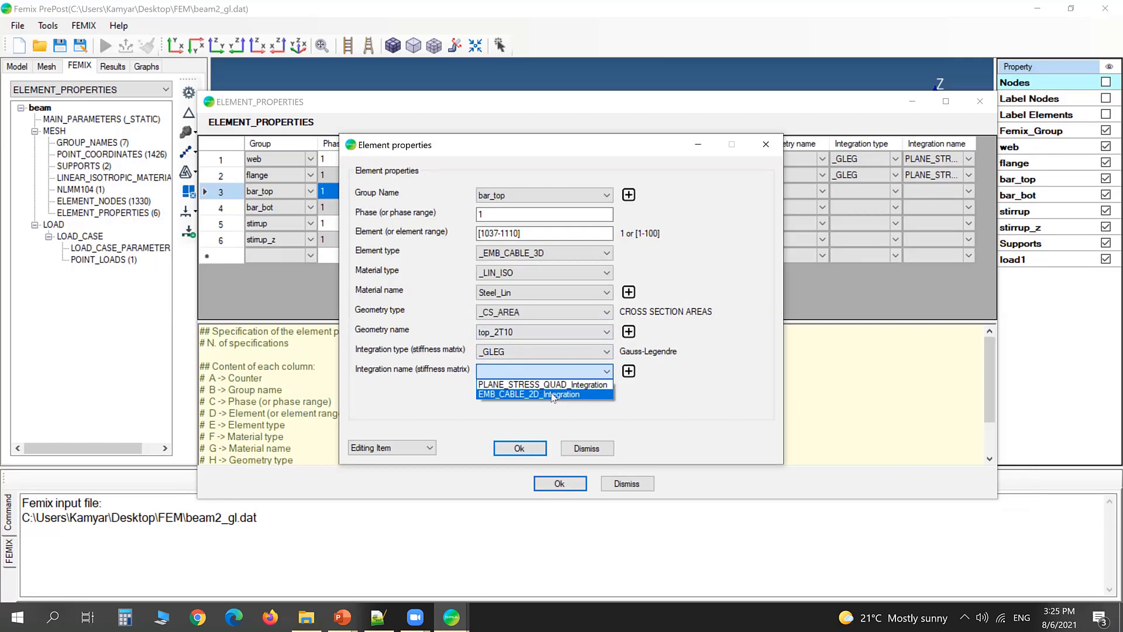
pyautogui.click(550, 395)
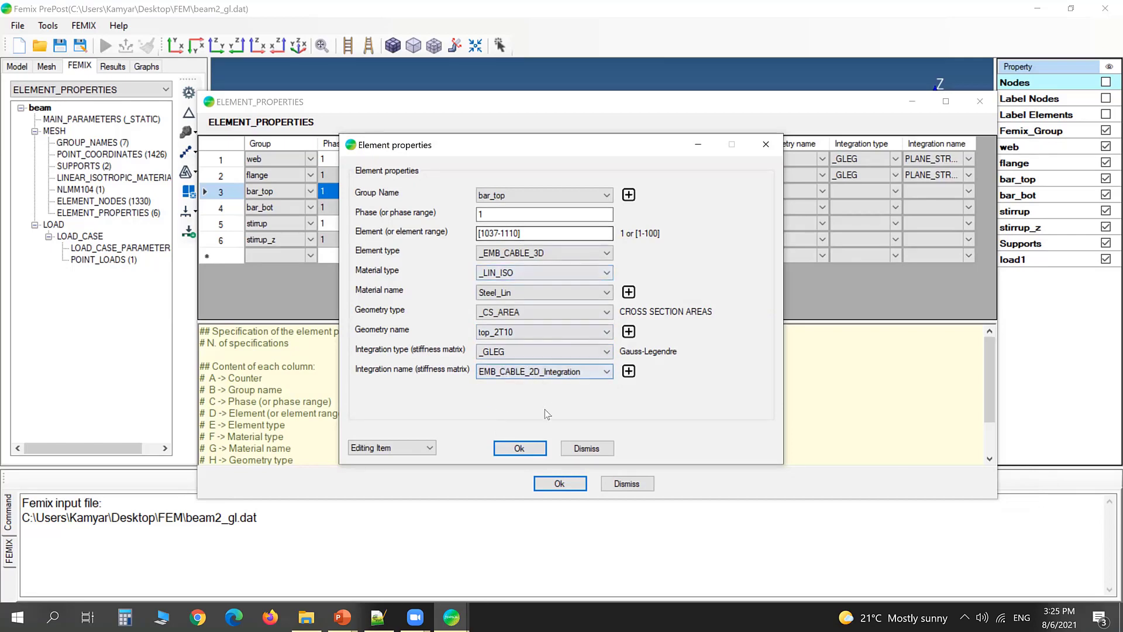
pyautogui.click(519, 448)
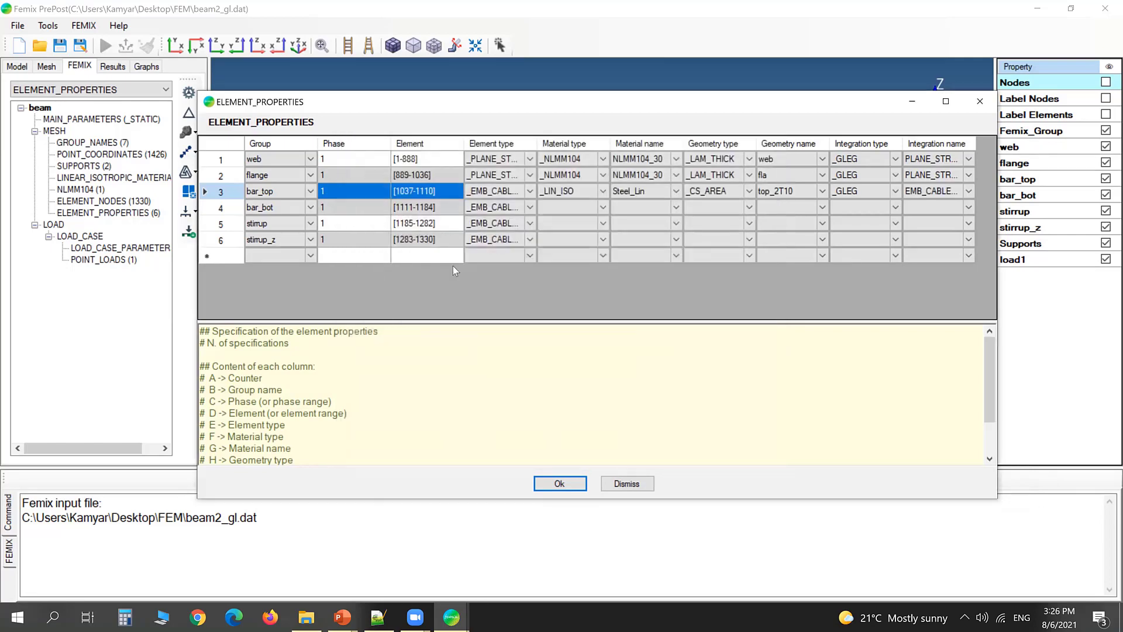
# Step: Edit the bar_bot group's properties, setting element type _EMB_CABLE_2D, material type _LIN_ISO and material name Steel_Lin
pyautogui.rightClick(234, 209)
pyautogui.click(263, 218)
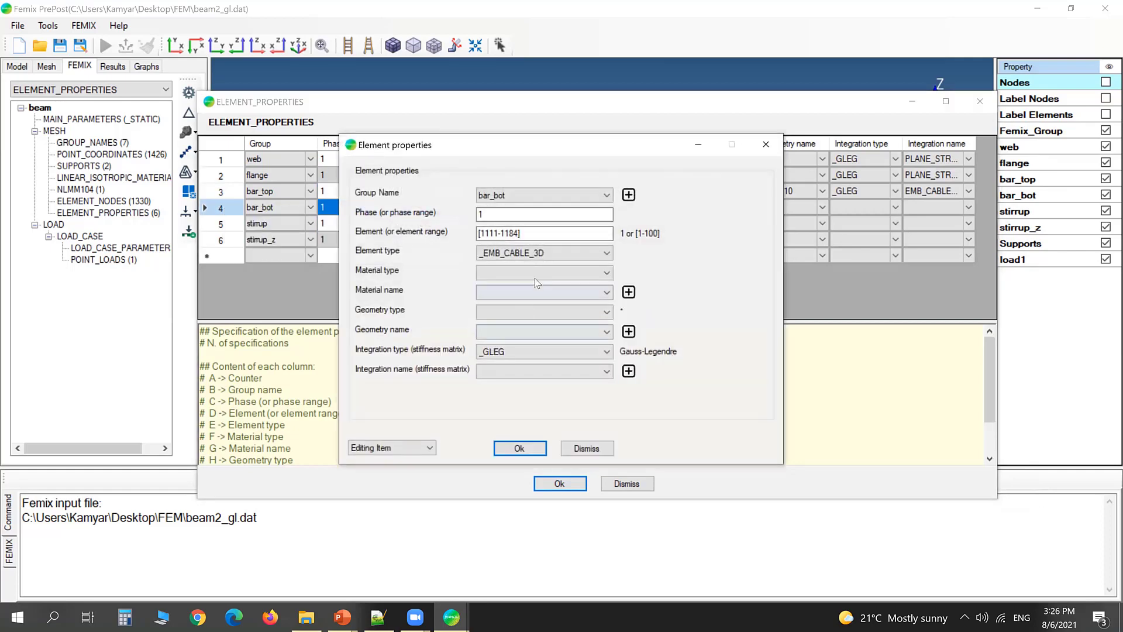
pyautogui.click(547, 253)
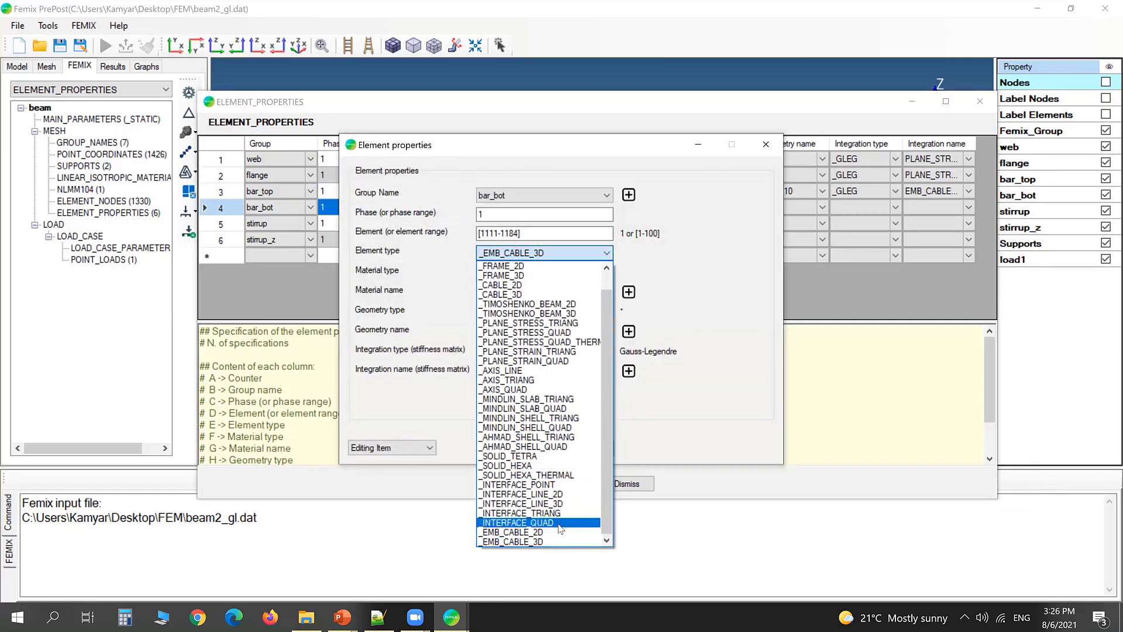
pyautogui.click(562, 532)
pyautogui.click(544, 273)
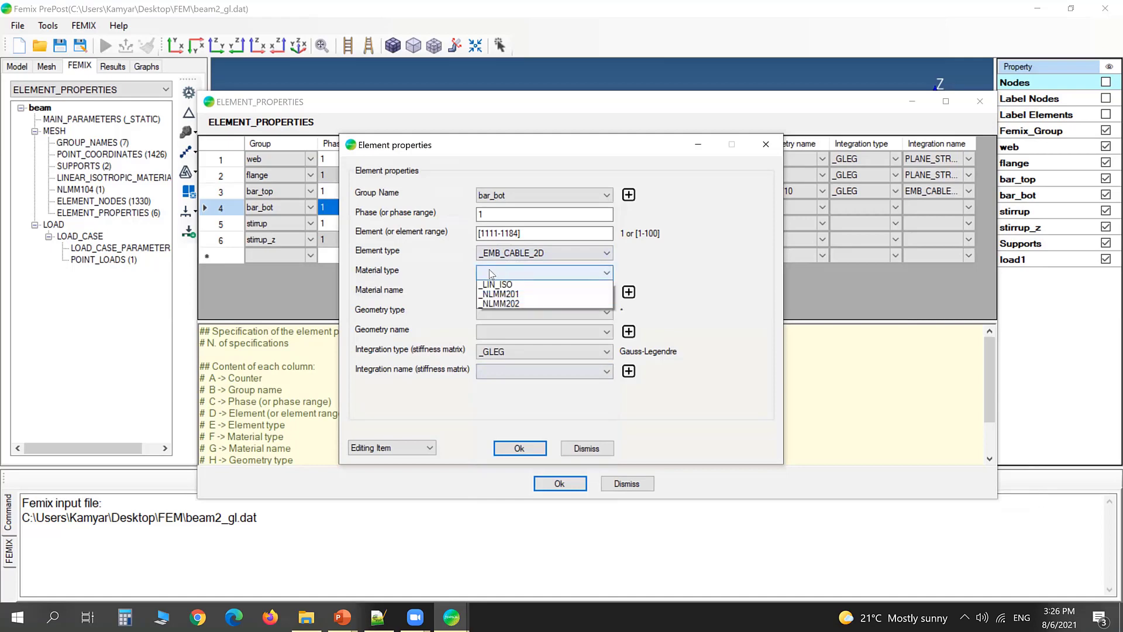
pyautogui.click(515, 281)
pyautogui.click(515, 292)
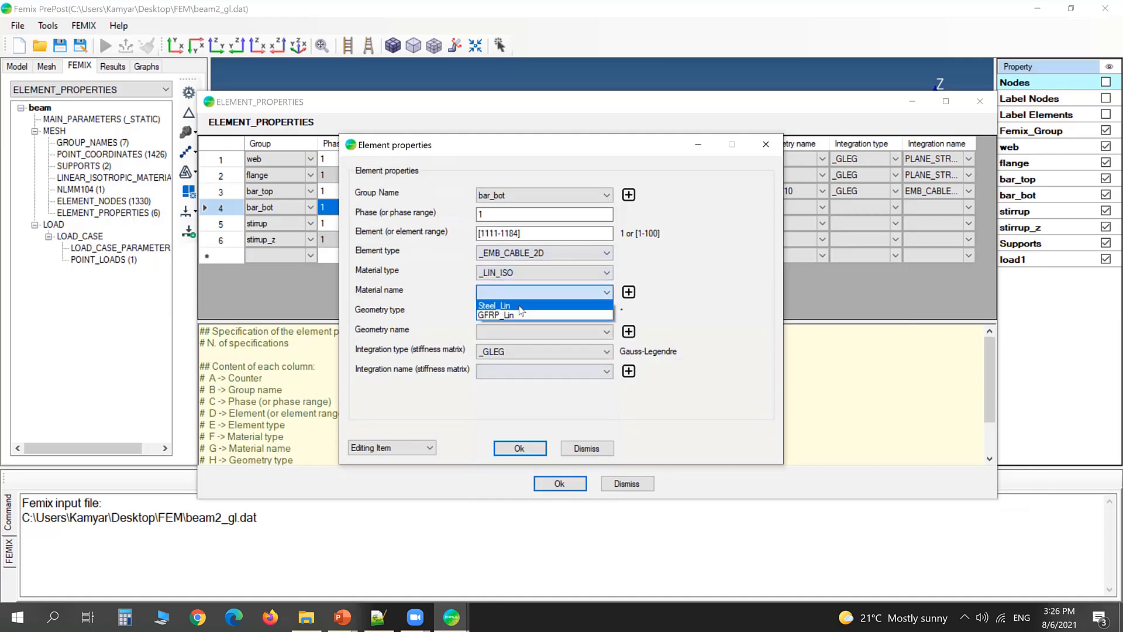
pyautogui.click(520, 306)
# Step: Give the bar_bot group geometry type _CS_AREA with geometry name bot_3T18, and change its material name to GFRP_Lin
pyautogui.click(514, 312)
pyautogui.click(511, 325)
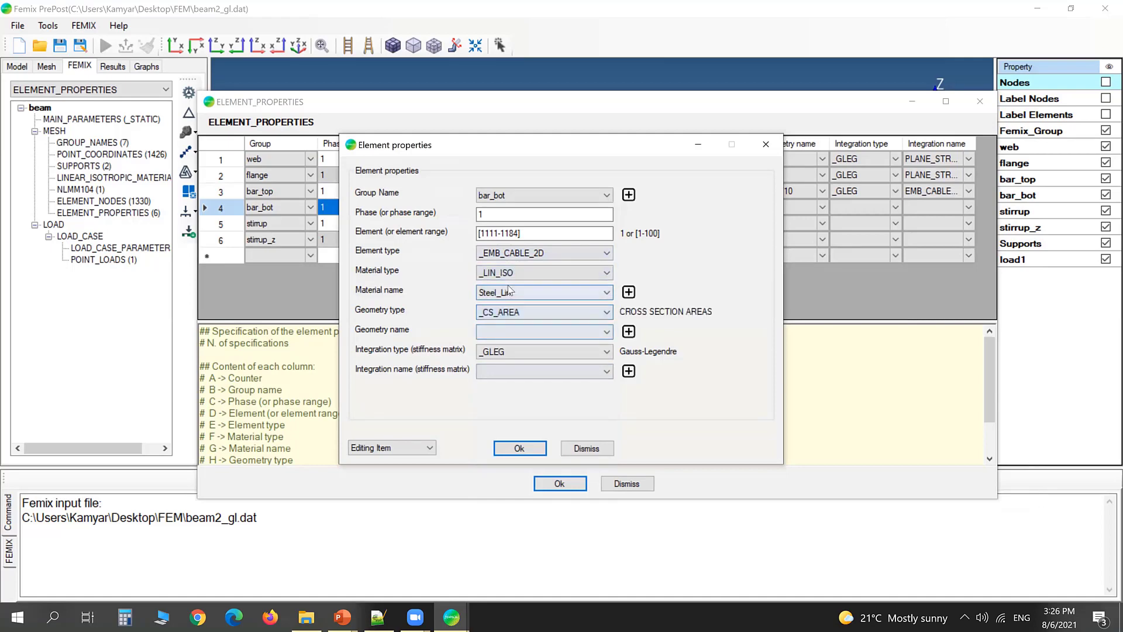
pyautogui.click(514, 292)
pyautogui.click(514, 318)
pyautogui.click(517, 329)
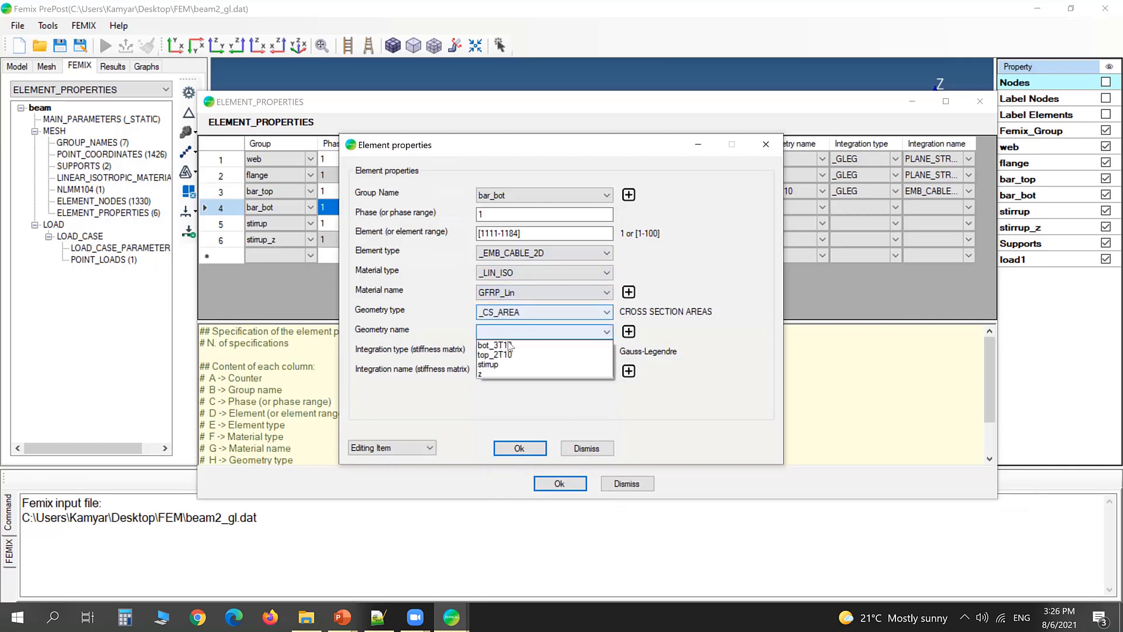
pyautogui.click(512, 355)
# Step: Keep _GLEG as the bar_bot integration type, set its integration name to EMB_CABLE_2D_Integration and accept its element properties
pyautogui.click(511, 351)
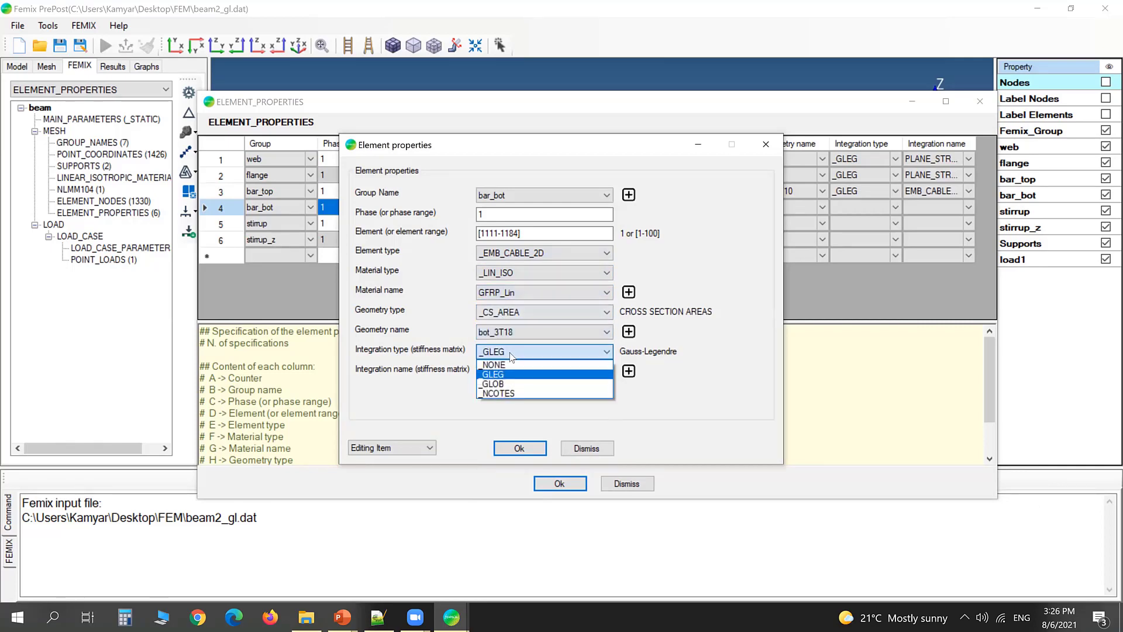
pyautogui.click(510, 364)
pyautogui.click(510, 371)
pyautogui.click(512, 391)
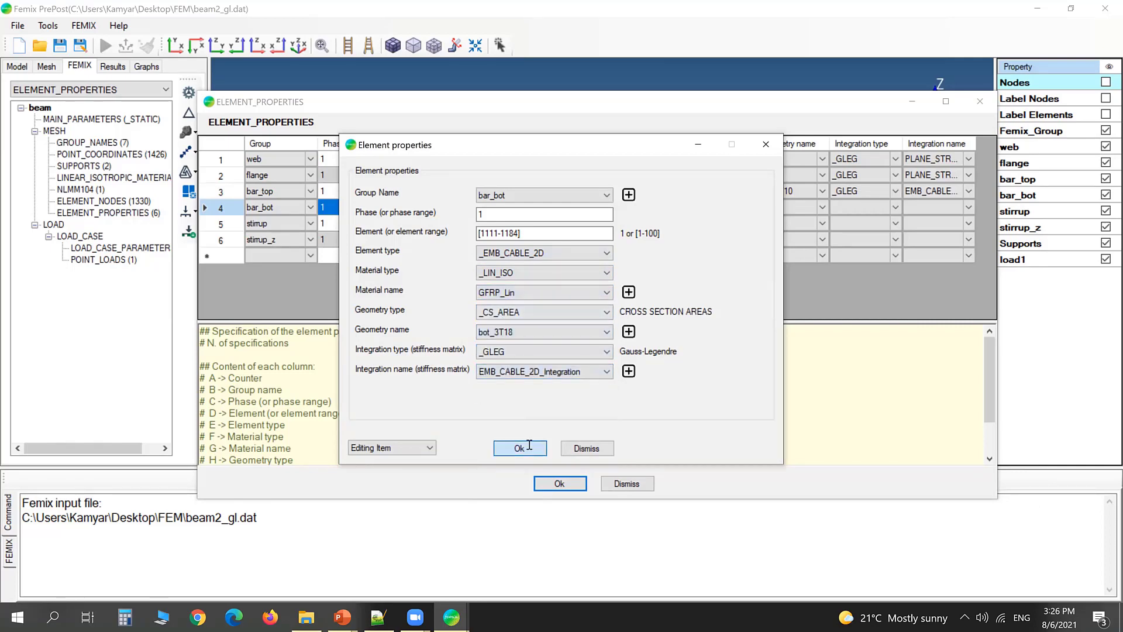
pyautogui.click(518, 447)
# Step: Edit the stirrup group's properties, setting element type _EMB_CABLE_2D, material type _LIN_ISO and material name Steel_Lin
pyautogui.click(234, 224)
pyautogui.rightClick(234, 222)
pyautogui.click(264, 231)
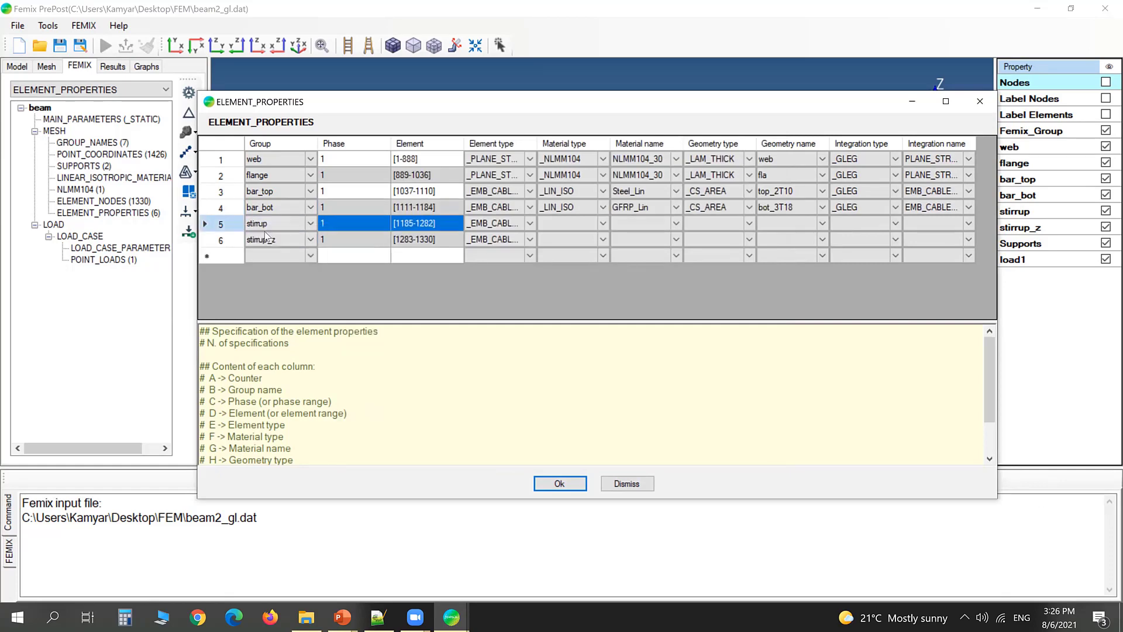
pyautogui.click(584, 253)
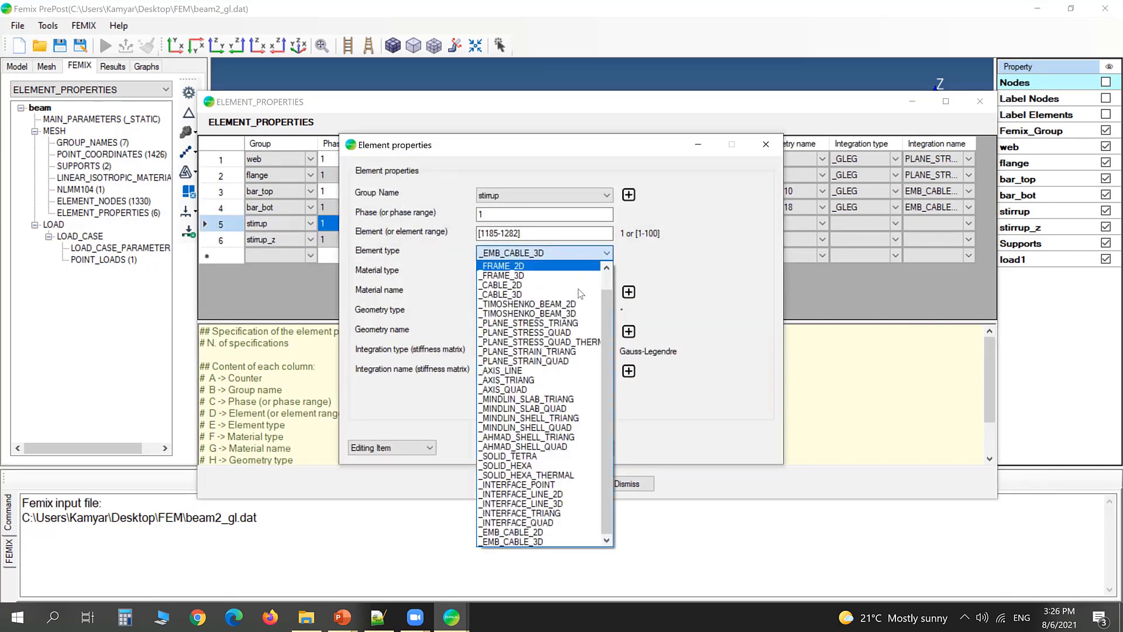
pyautogui.click(539, 533)
pyautogui.click(531, 270)
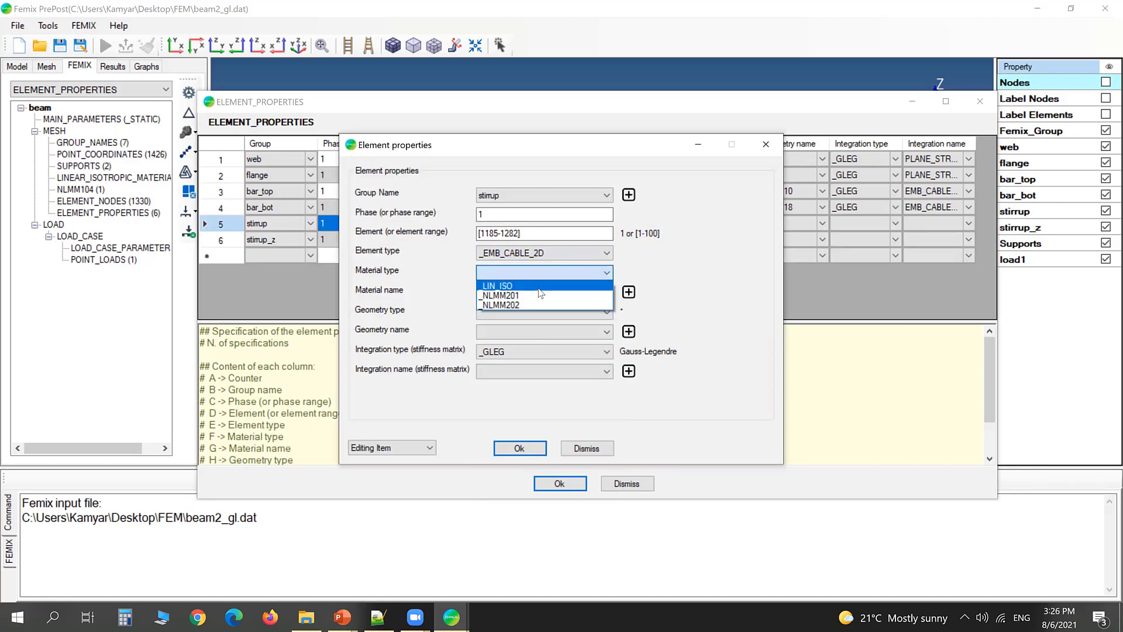
pyautogui.click(531, 284)
pyautogui.click(531, 295)
pyautogui.click(513, 305)
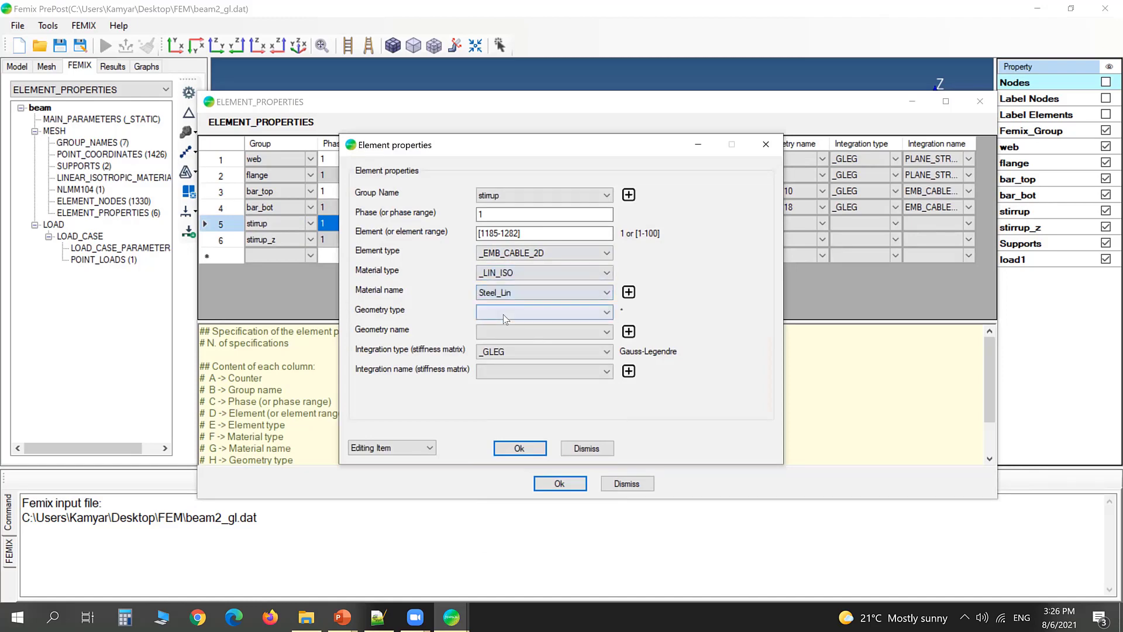
# Step: Set the stirrup group's geometry type to _CS_AREA and its geometry name to stirrup
pyautogui.click(504, 313)
pyautogui.click(524, 326)
pyautogui.click(522, 332)
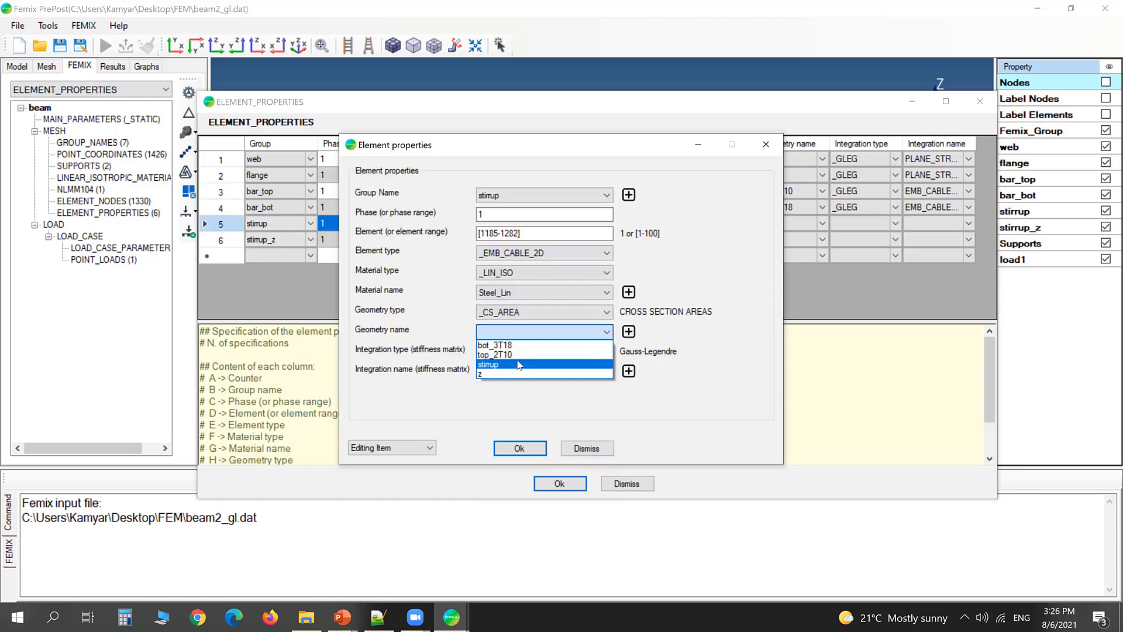
pyautogui.click(516, 364)
# Step: Set the stirrup group's stiffness matrix integration name to EMB_CABLE_2D_Integration and accept its element properties
pyautogui.click(517, 369)
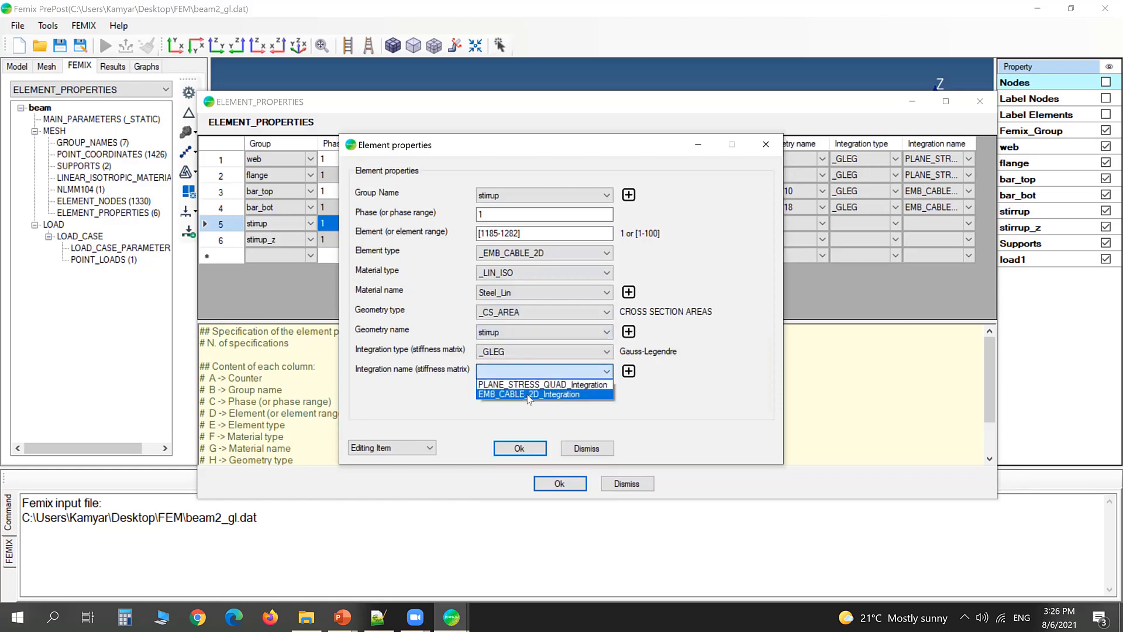
pyautogui.click(522, 394)
pyautogui.click(520, 448)
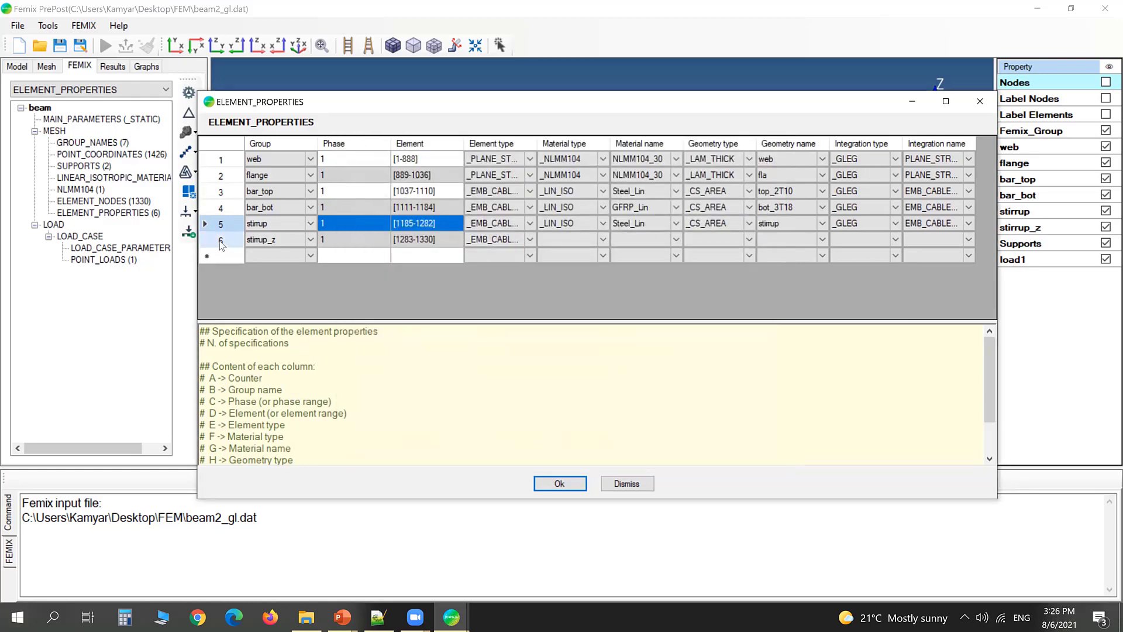
pyautogui.rightClick(233, 242)
pyautogui.click(234, 241)
pyautogui.rightClick(233, 242)
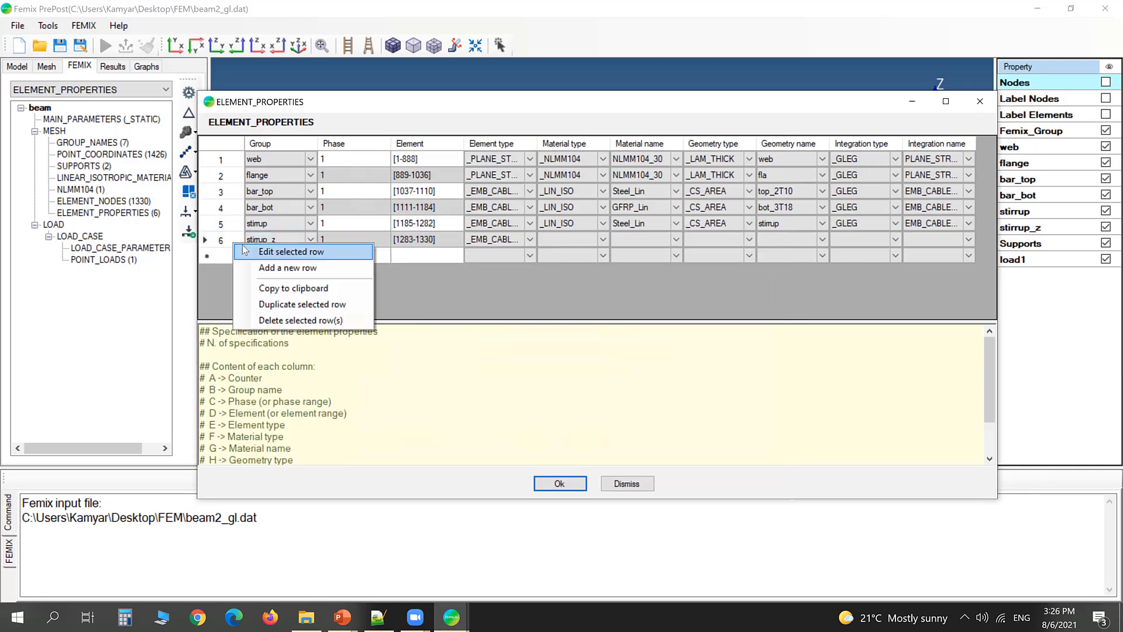
pyautogui.click(245, 251)
pyautogui.click(587, 353)
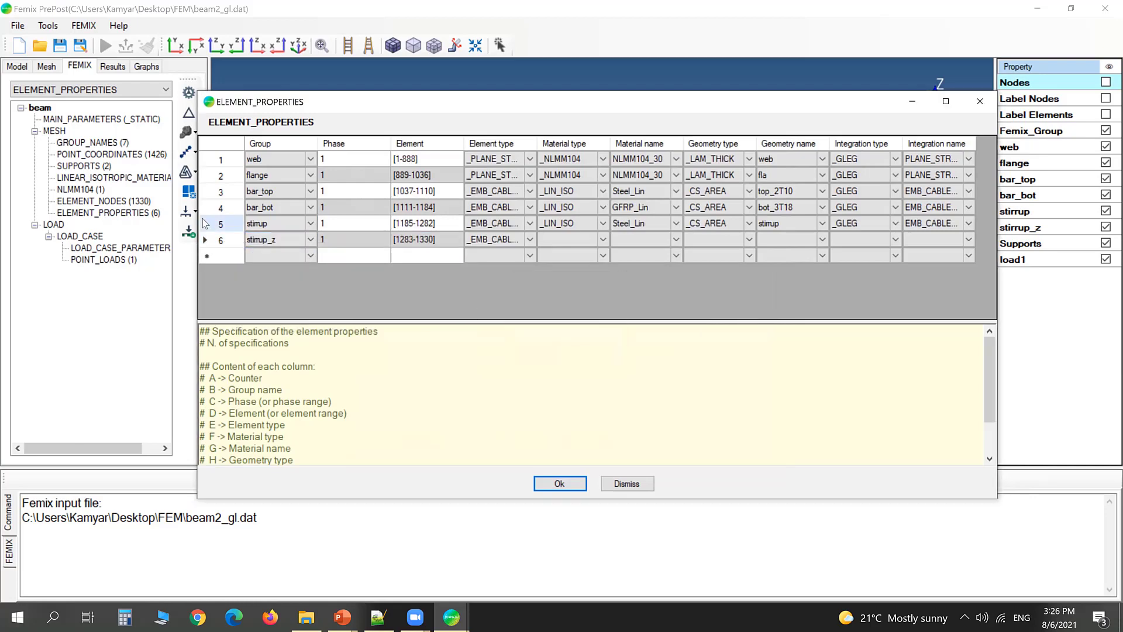
# Step: Edit the stirrup_z group's properties, setting element type _EMB_CABLE_2D, material type _LIN_ISO and material name Steel_Lin
pyautogui.click(233, 242)
pyautogui.rightClick(233, 243)
pyautogui.click(244, 251)
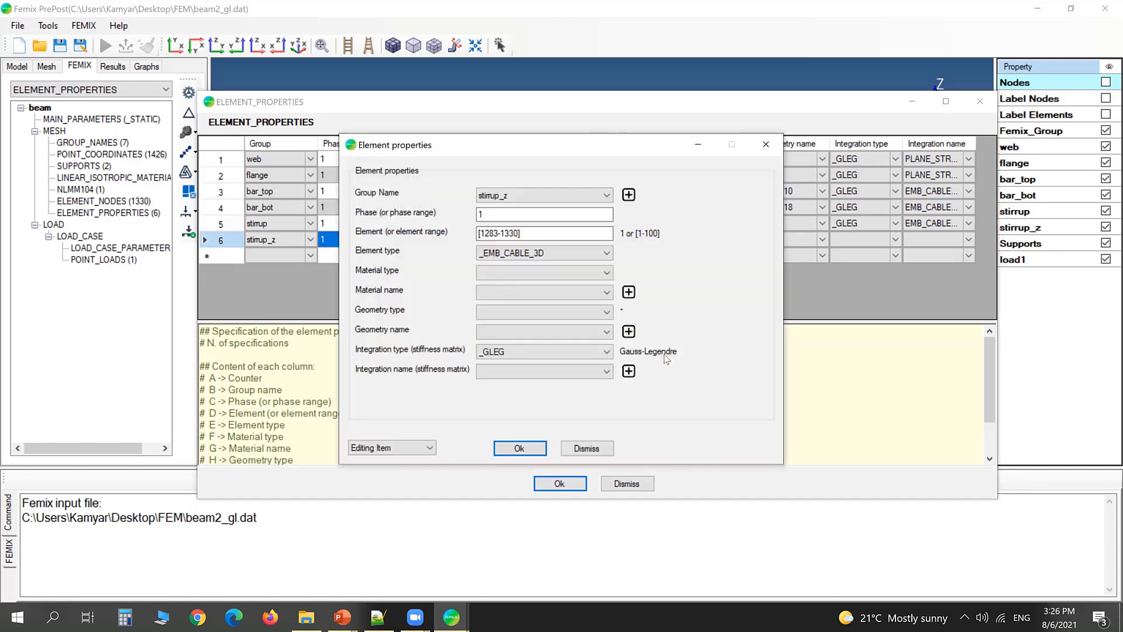
pyautogui.click(550, 270)
pyautogui.click(514, 259)
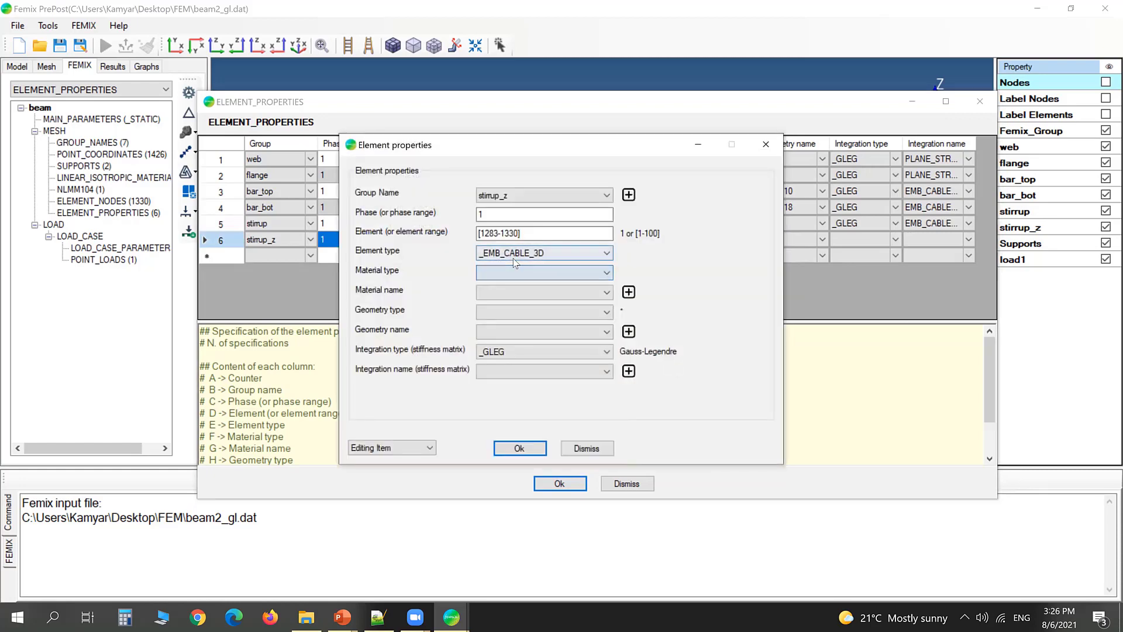
pyautogui.click(515, 262)
pyautogui.click(557, 538)
pyautogui.click(538, 274)
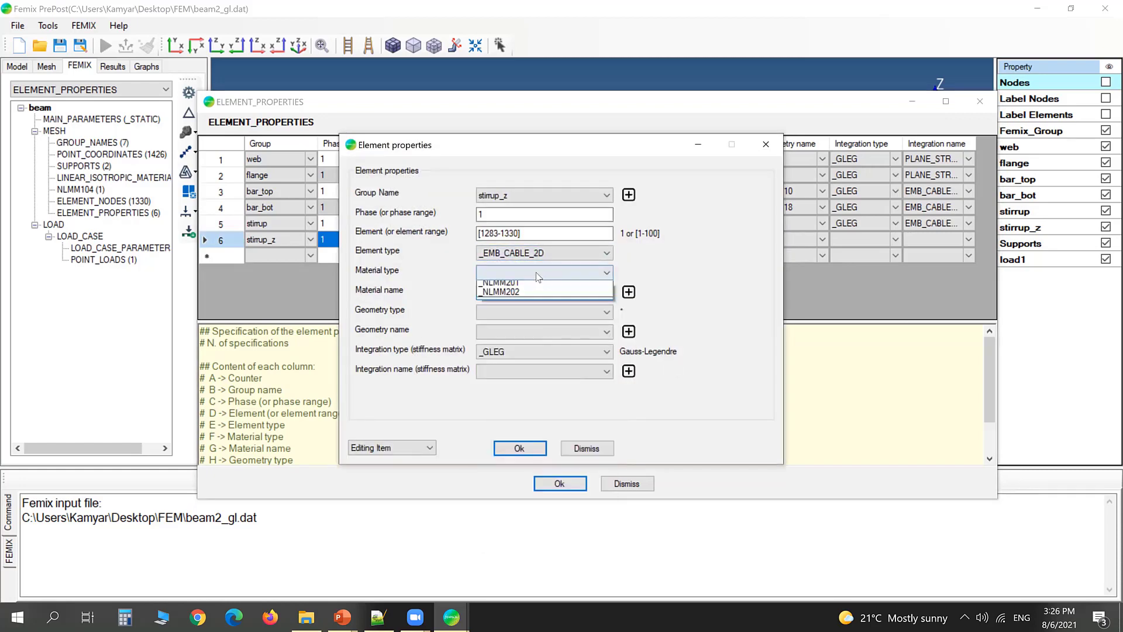
pyautogui.click(514, 285)
pyautogui.click(514, 290)
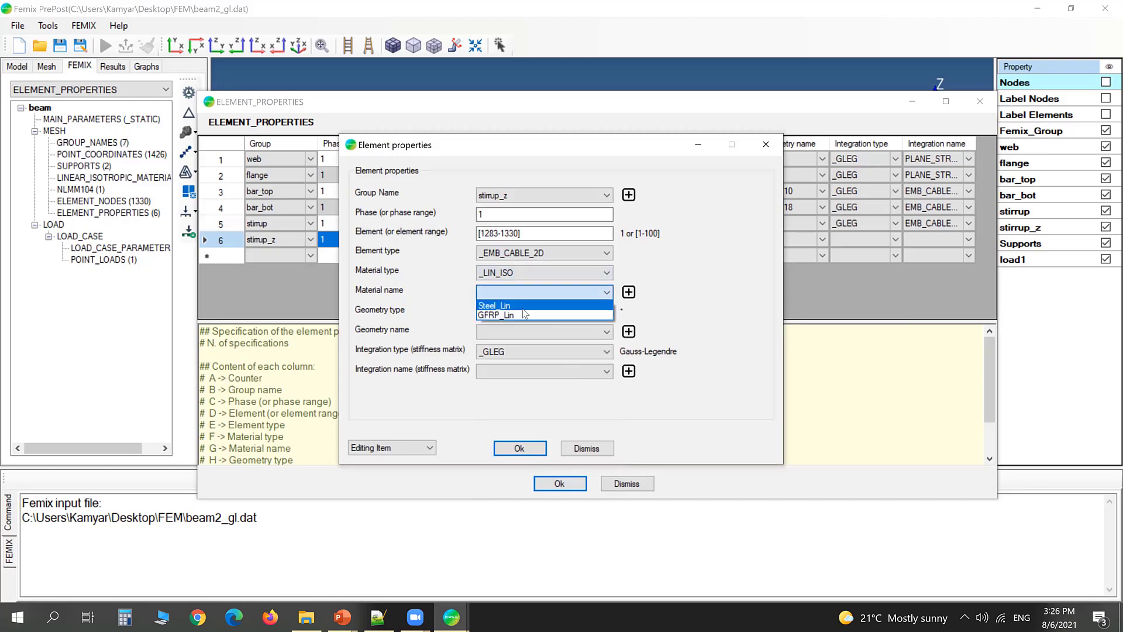
pyautogui.click(525, 305)
# Step: Set the stirrup_z group's geometry type to _CS_AREA and its geometry name to z
pyautogui.click(524, 311)
pyautogui.click(524, 325)
pyautogui.click(525, 331)
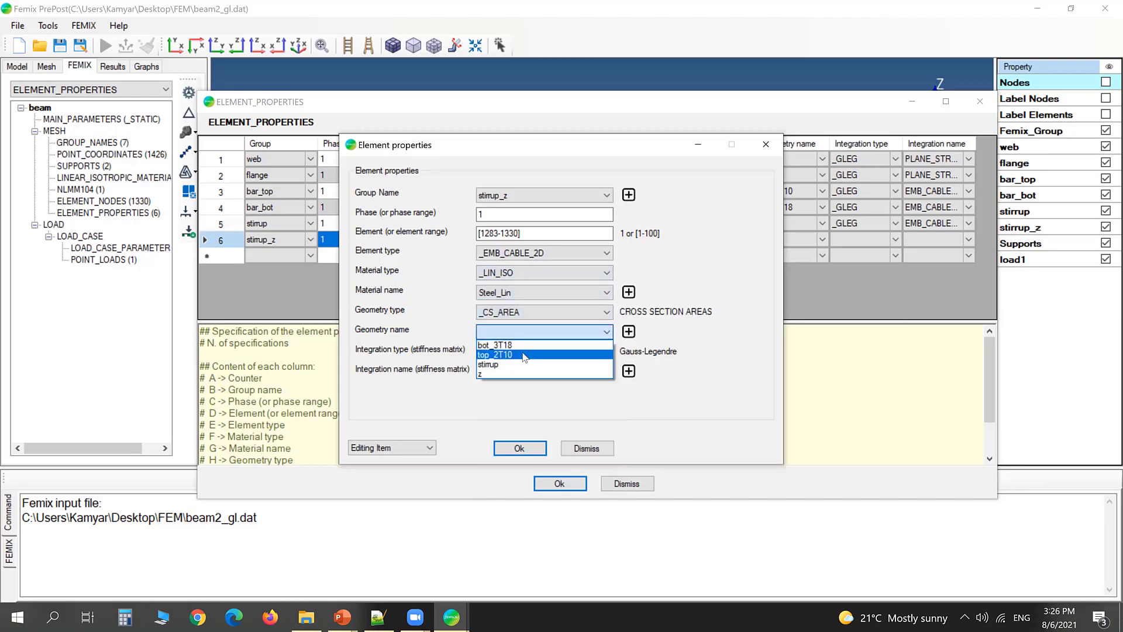
pyautogui.click(517, 373)
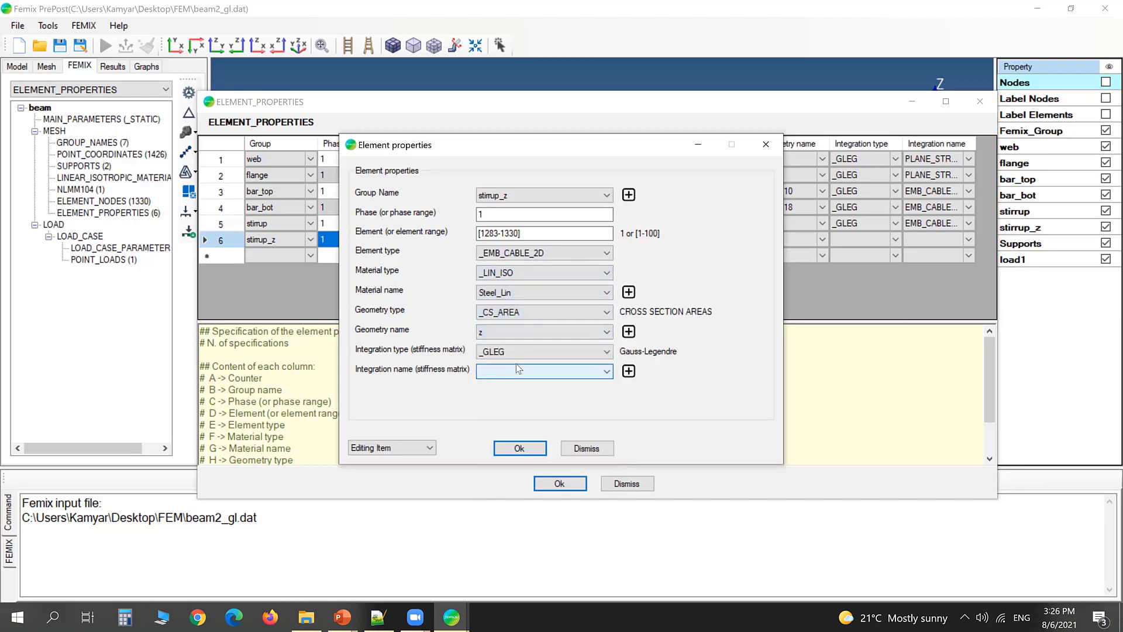
# Step: Set the stirrup_z group's stiffness matrix integration name to EMB_CABLE_2D_Integration and accept its element properties
pyautogui.click(516, 371)
pyautogui.click(517, 388)
pyautogui.click(519, 448)
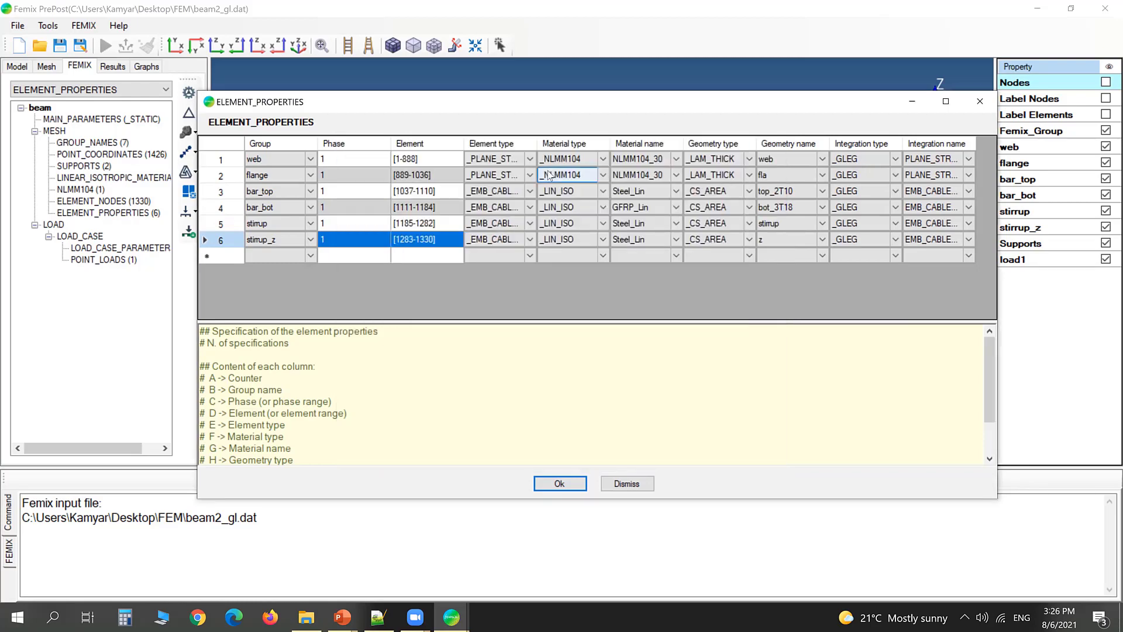
# Step: Change the bar_top group's element type to _EMB_CABLE_2D, then accept the element properties table and save the Femix file
pyautogui.moveTo(536, 143); pyautogui.dragTo(576, 144)
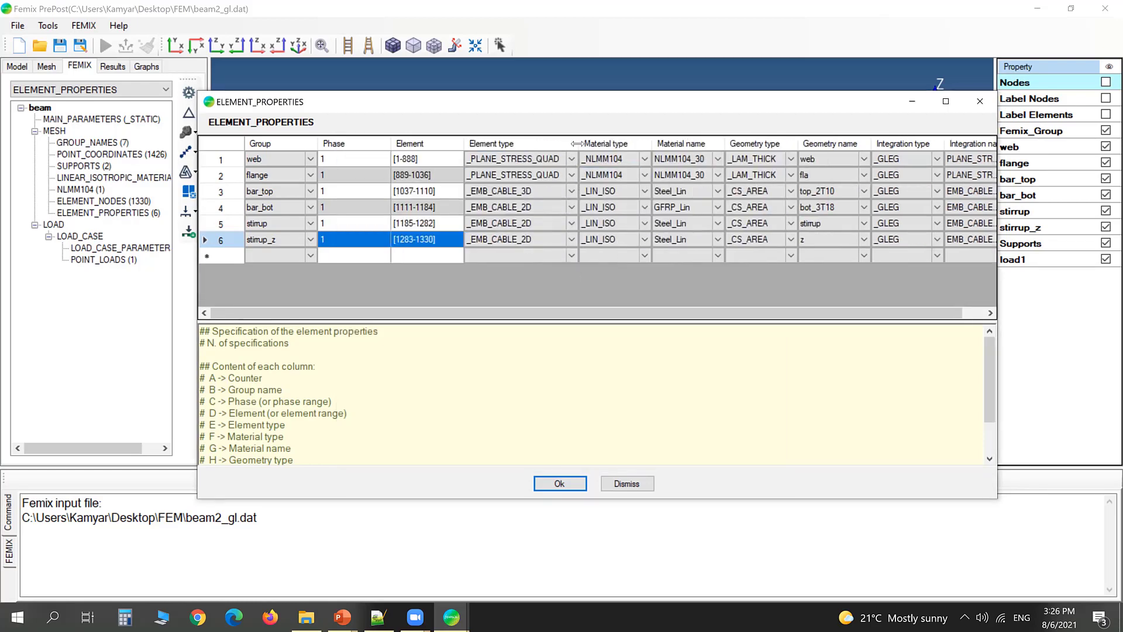
pyautogui.click(560, 194)
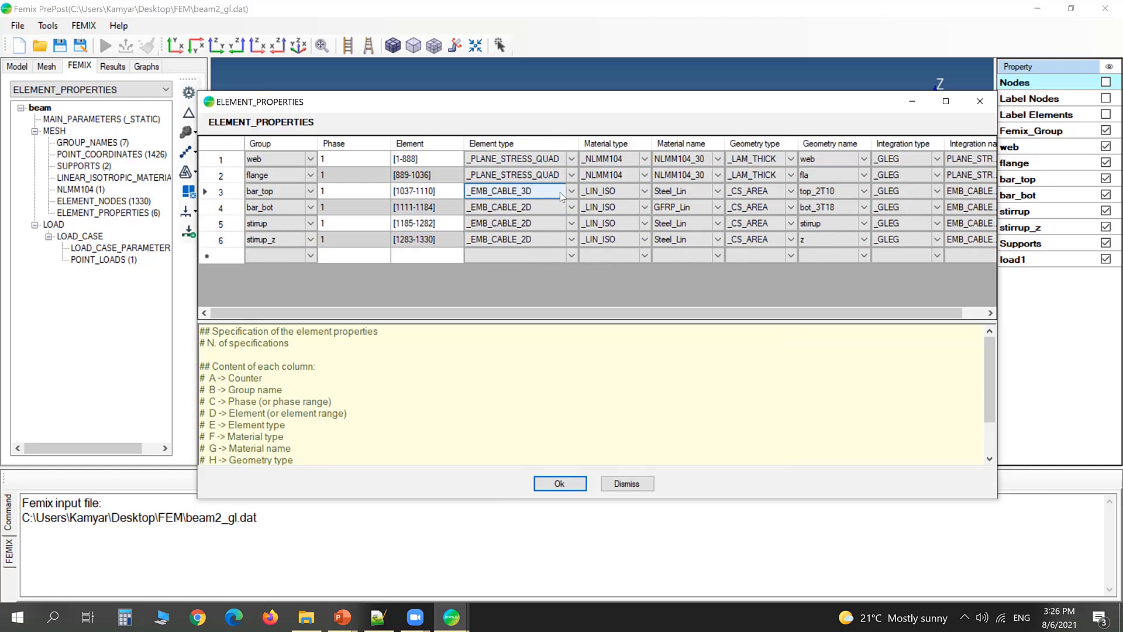
pyautogui.click(571, 192)
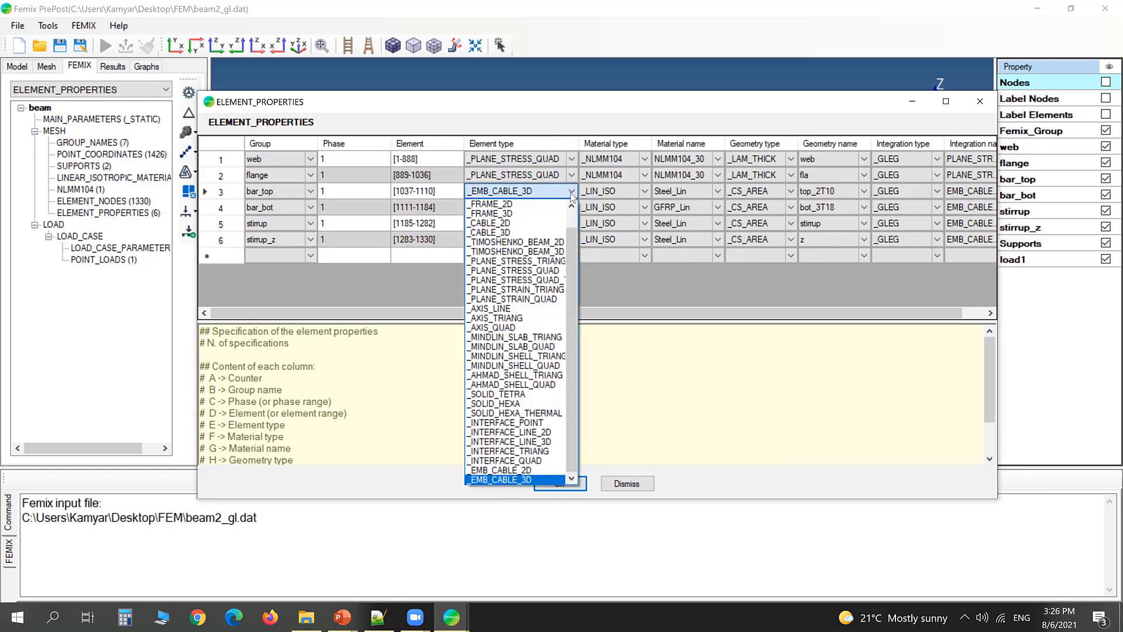
pyautogui.click(531, 470)
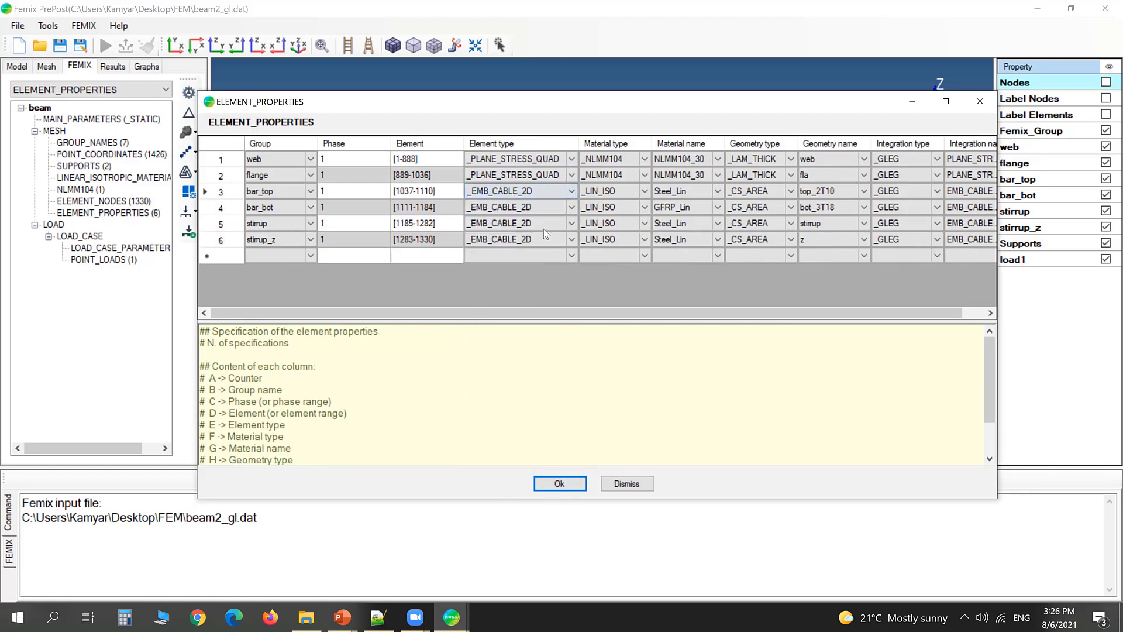
pyautogui.moveTo(600, 312); pyautogui.dragTo(381, 304)
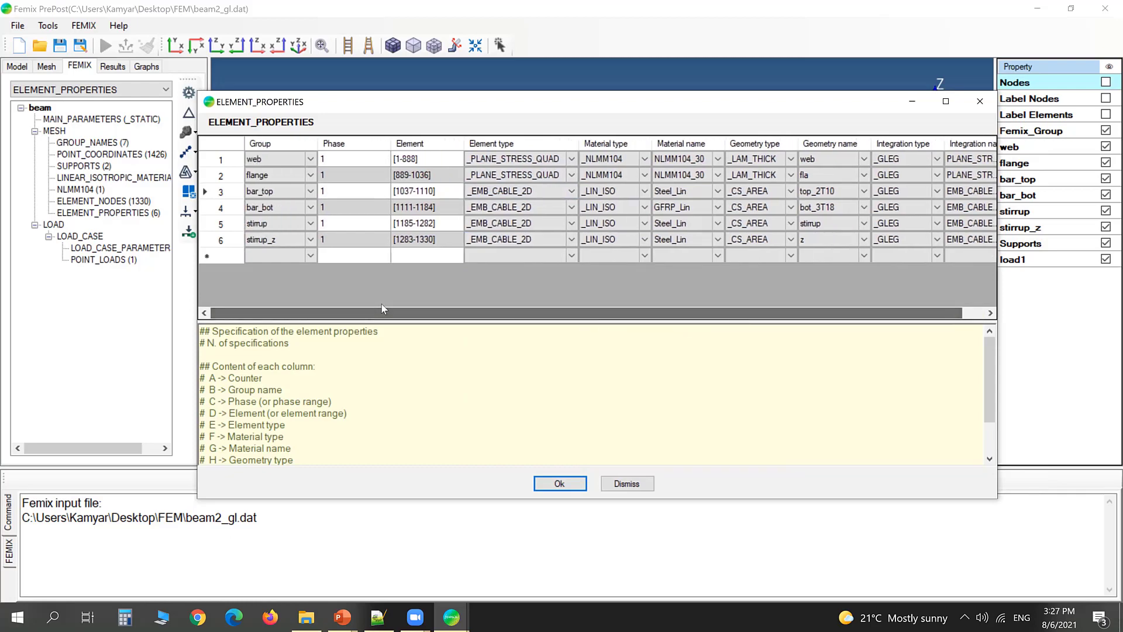
pyautogui.click(560, 484)
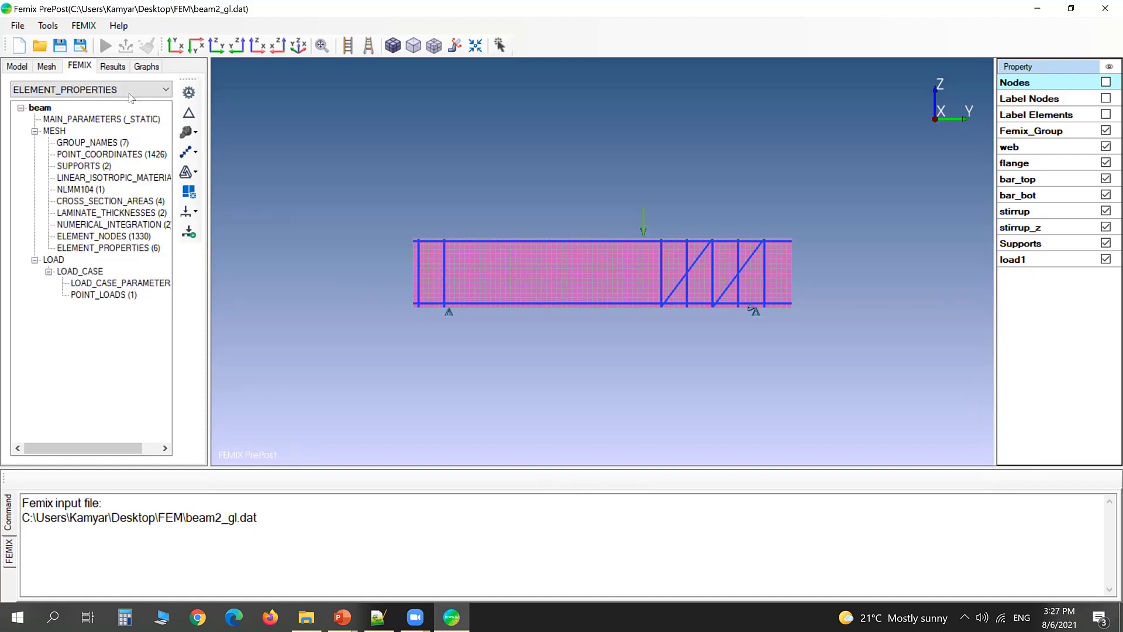
pyautogui.click(60, 46)
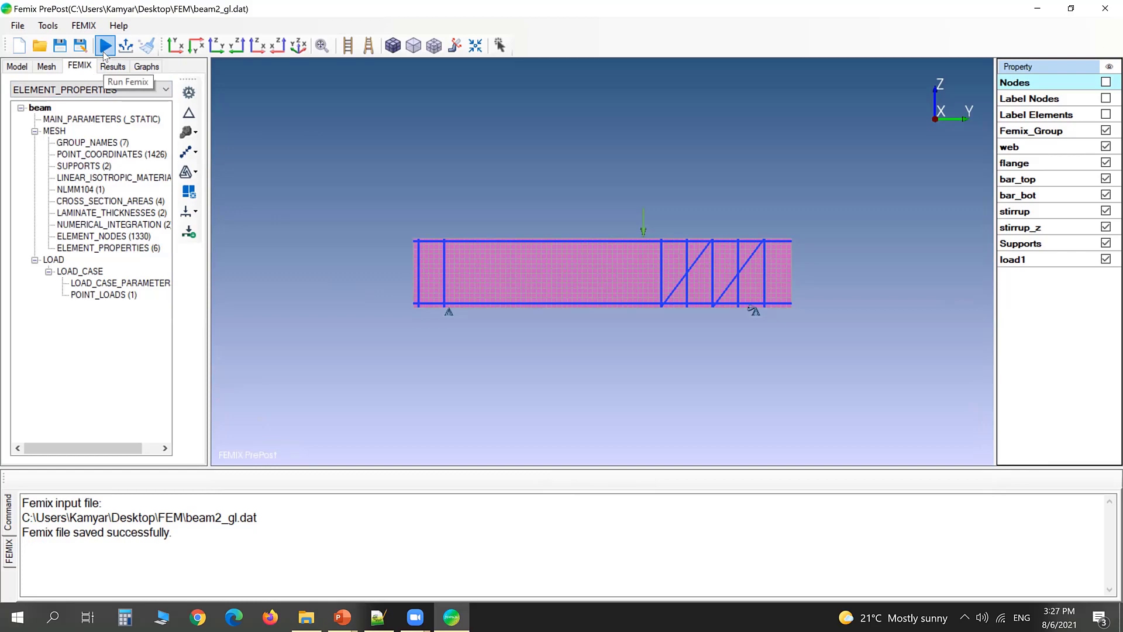
# Step: Open the Femix input file beam-rc-3_gl.dat from the FEM folder and view the beam model
pyautogui.click(105, 47)
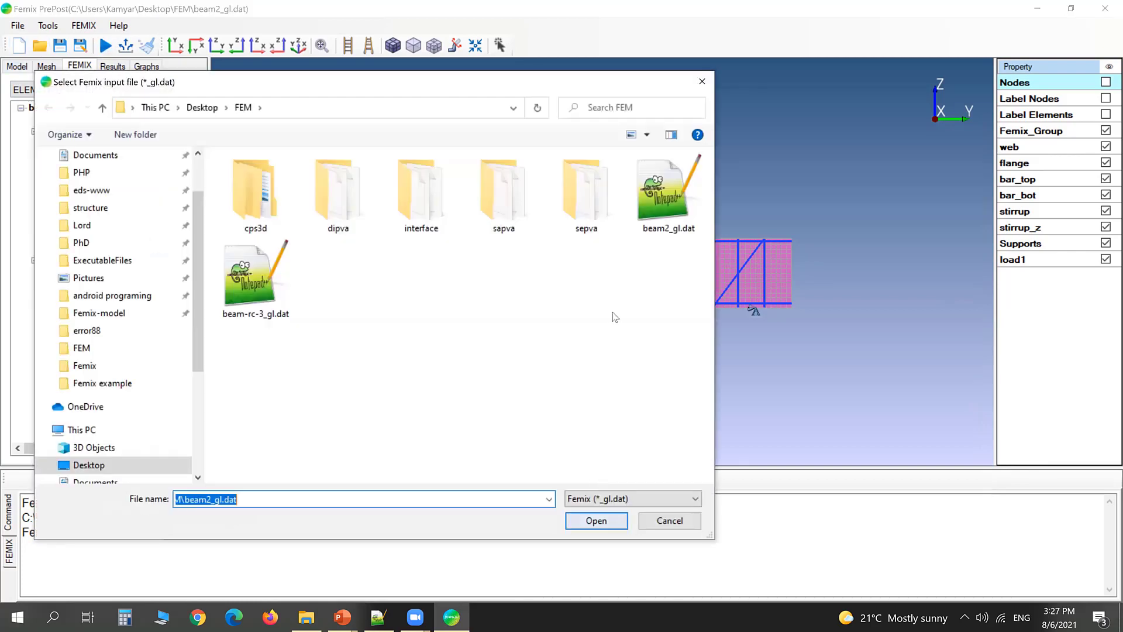
pyautogui.click(666, 193)
pyautogui.click(257, 289)
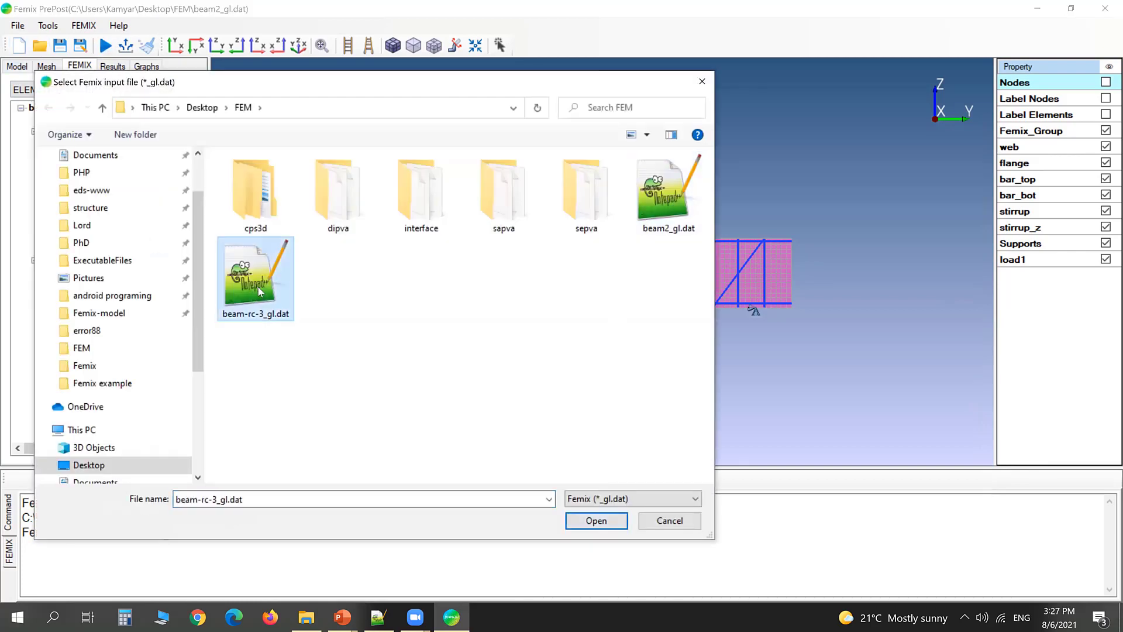
pyautogui.click(621, 525)
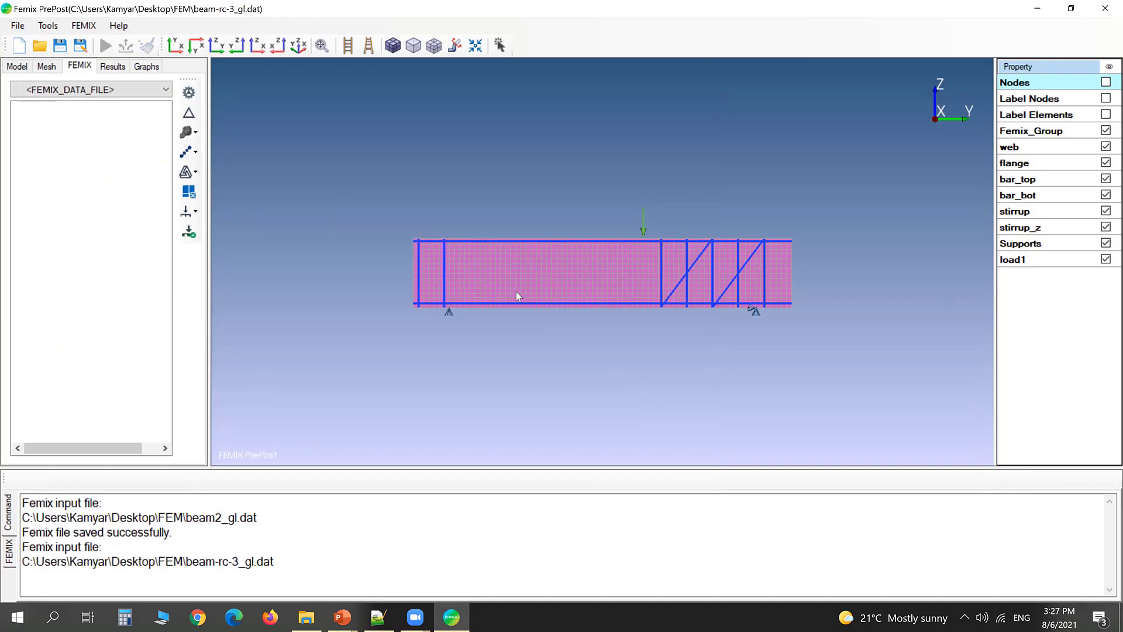
pyautogui.scroll(2, 619, 315)
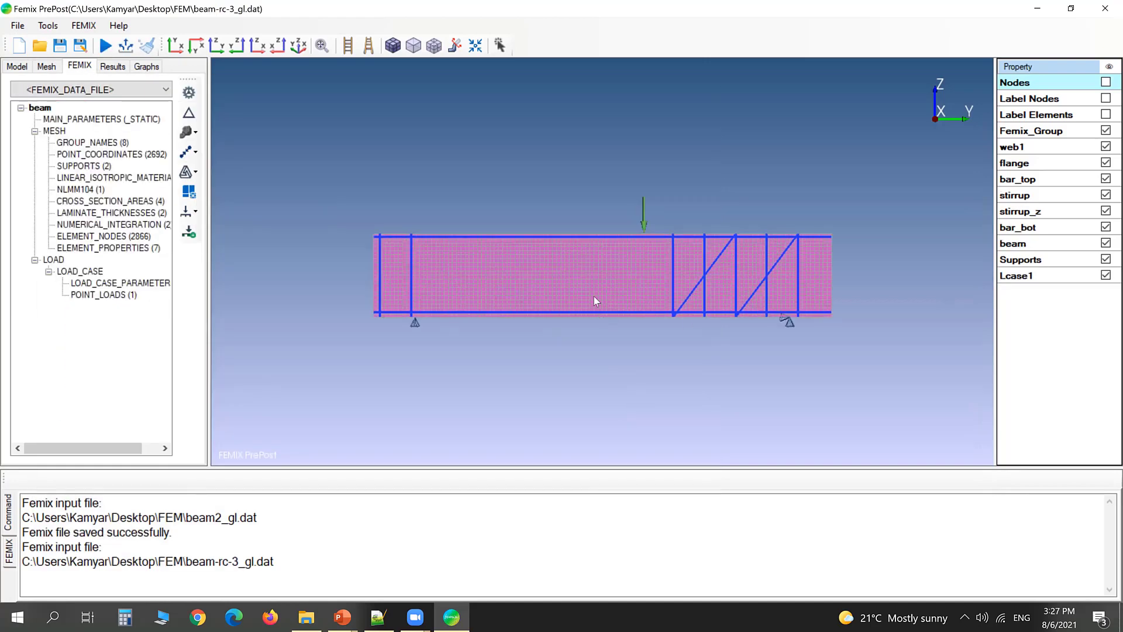
pyautogui.scroll(5, 594, 297)
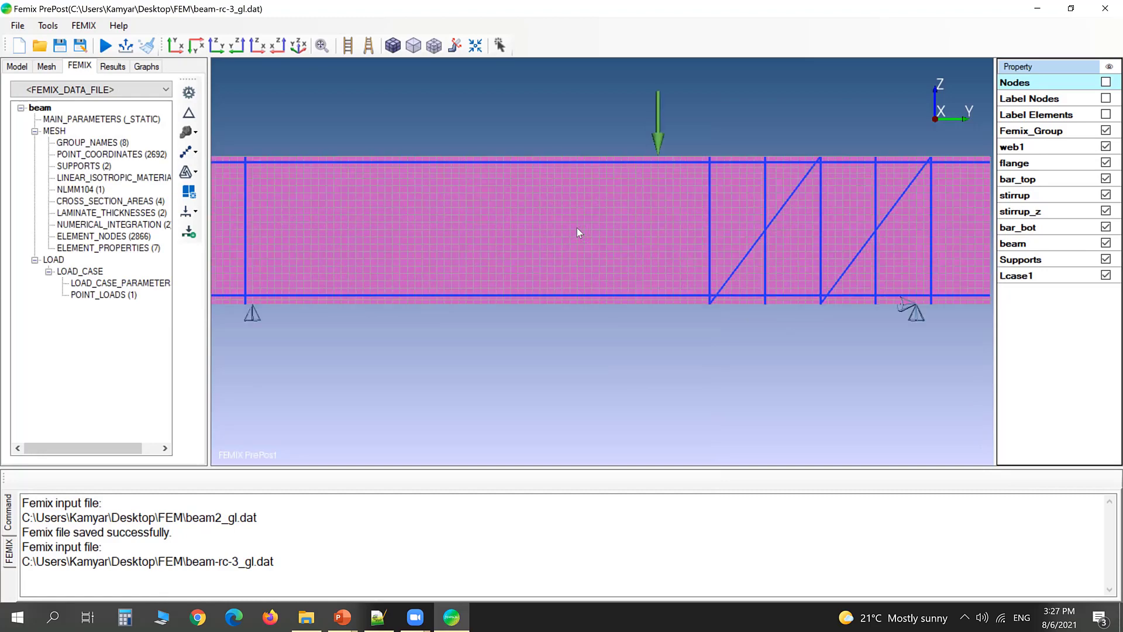
pyautogui.scroll(-2, 608, 245)
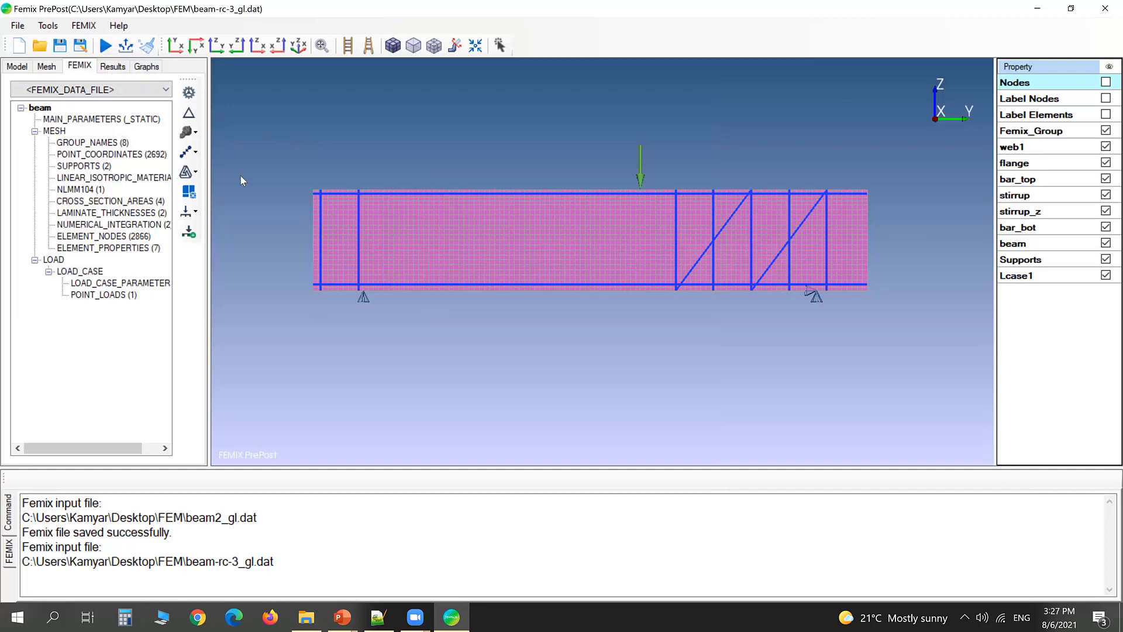
# Step: Examine the output settings, trying the all-combinations and all-groups options, and dismiss them without applying changes
pyautogui.click(125, 46)
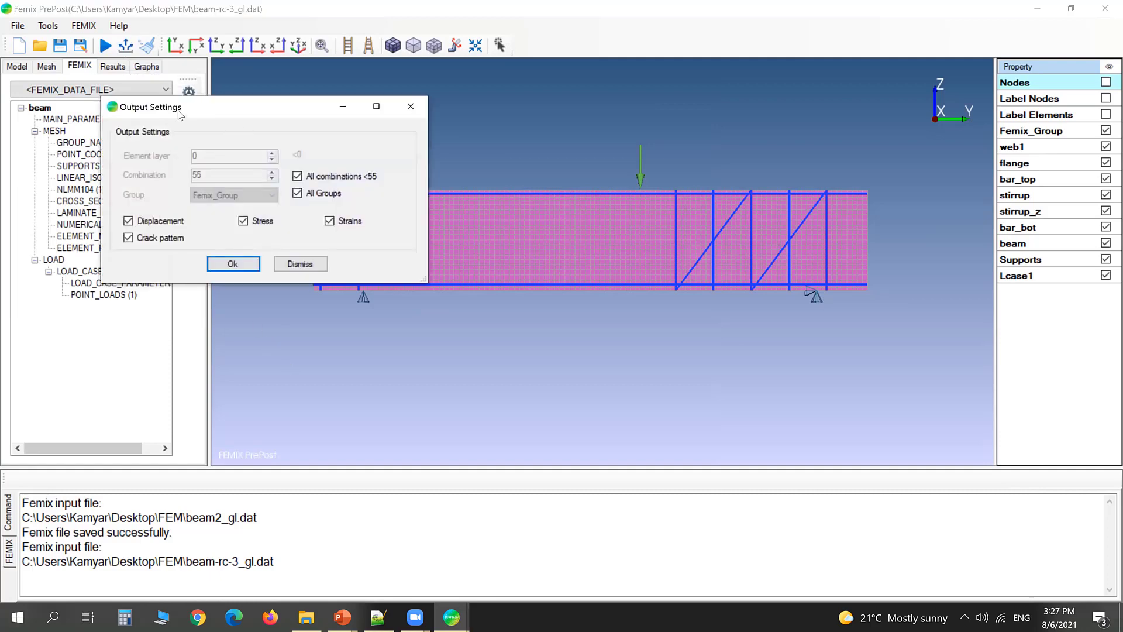
pyautogui.moveTo(170, 120); pyautogui.dragTo(352, 141)
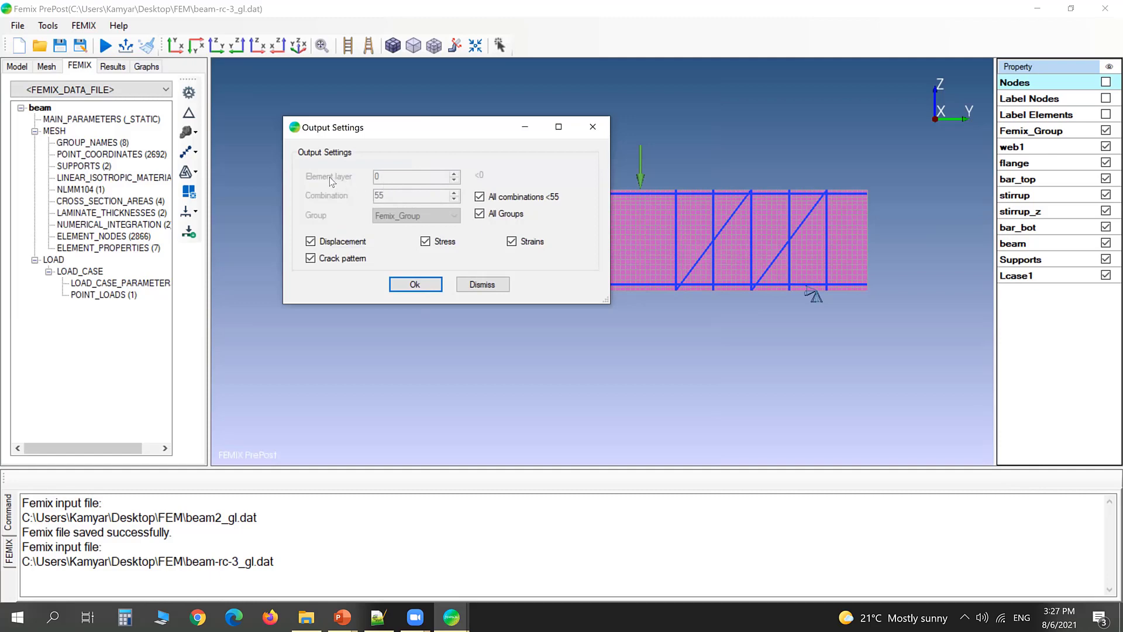
pyautogui.click(520, 201)
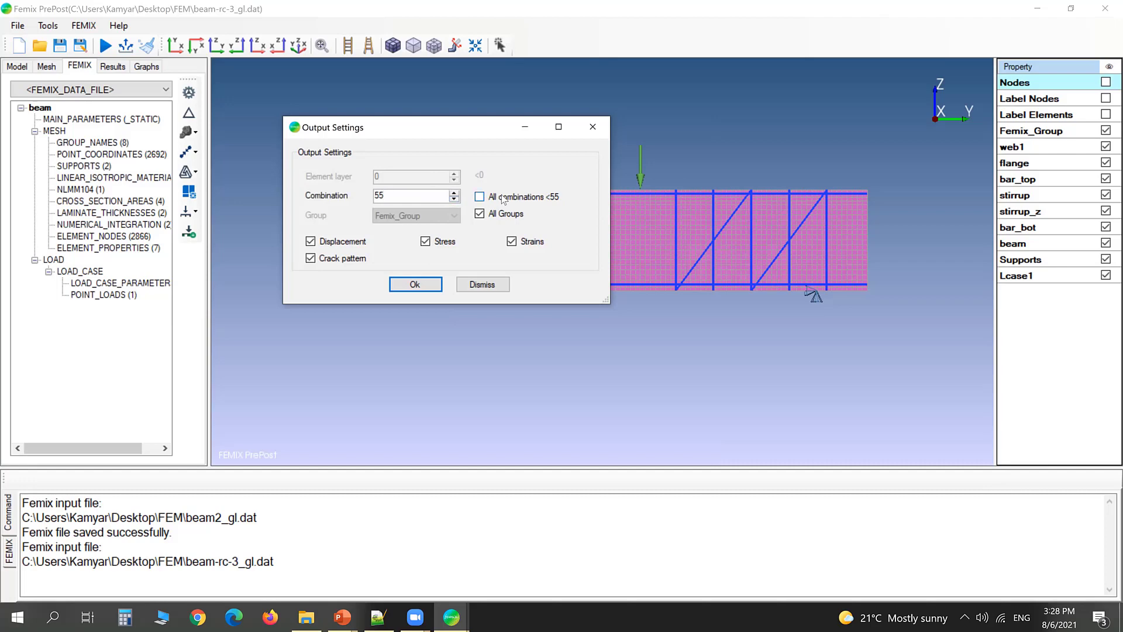
pyautogui.click(483, 197)
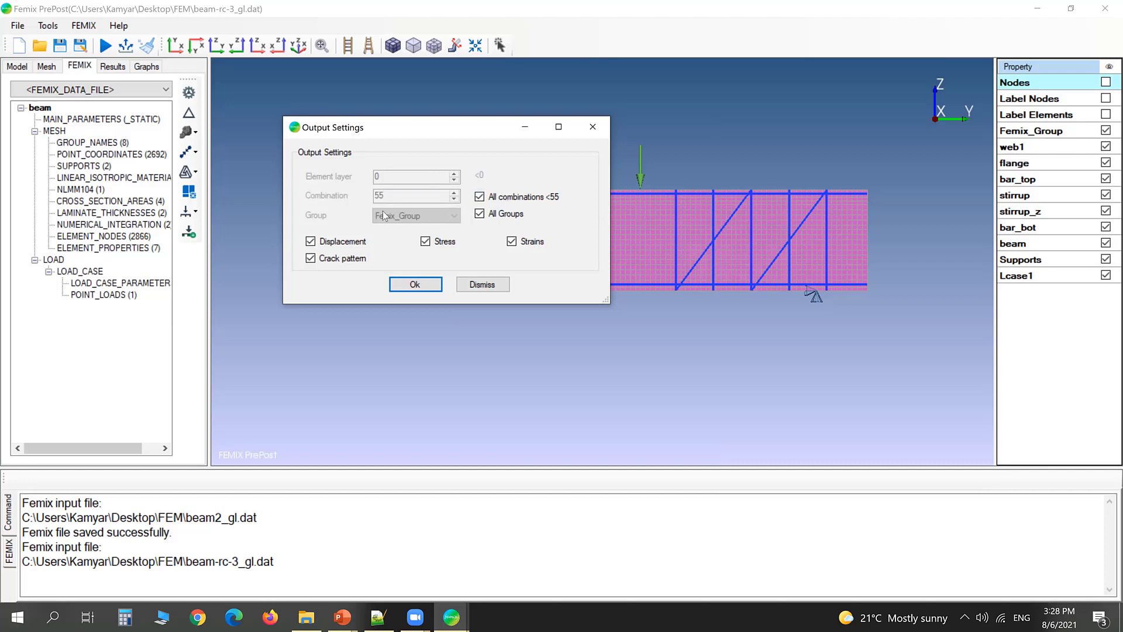
pyautogui.click(497, 215)
pyautogui.click(497, 215)
pyautogui.click(481, 285)
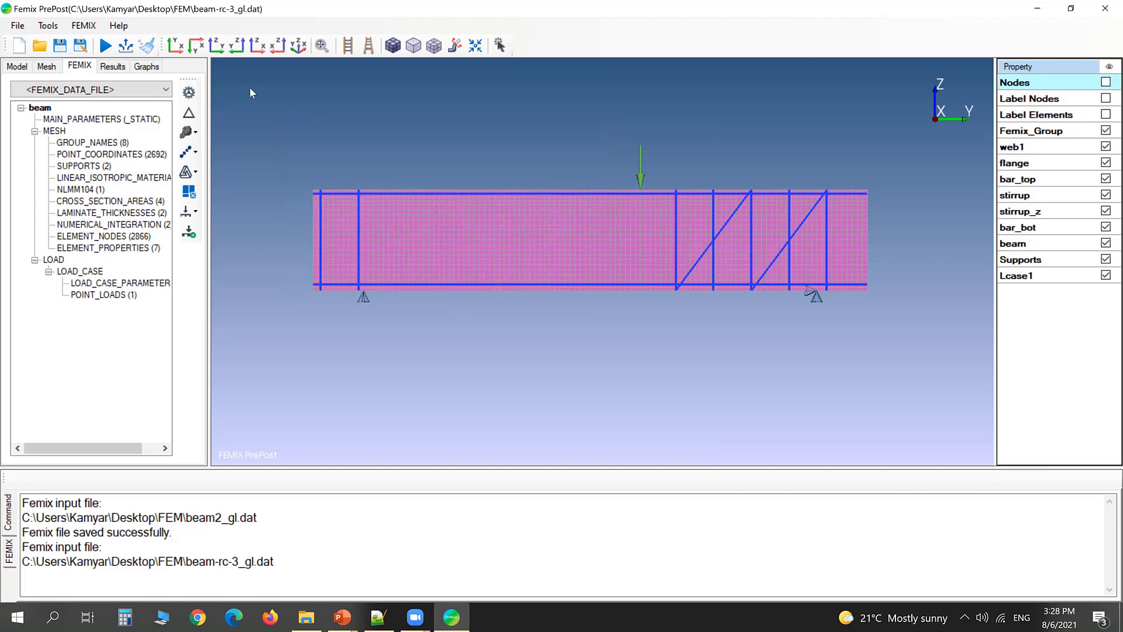
# Step: Display the displacement result D3 at step 55 as a contour plot on the beam
pyautogui.click(117, 66)
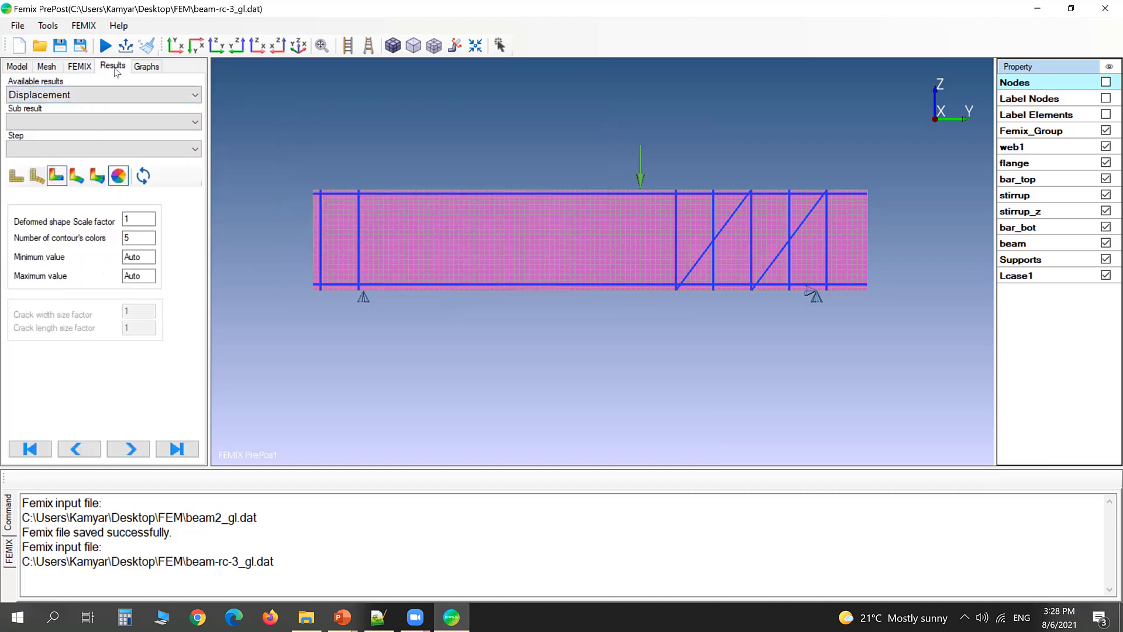
pyautogui.click(101, 95)
pyautogui.click(67, 109)
pyautogui.click(74, 121)
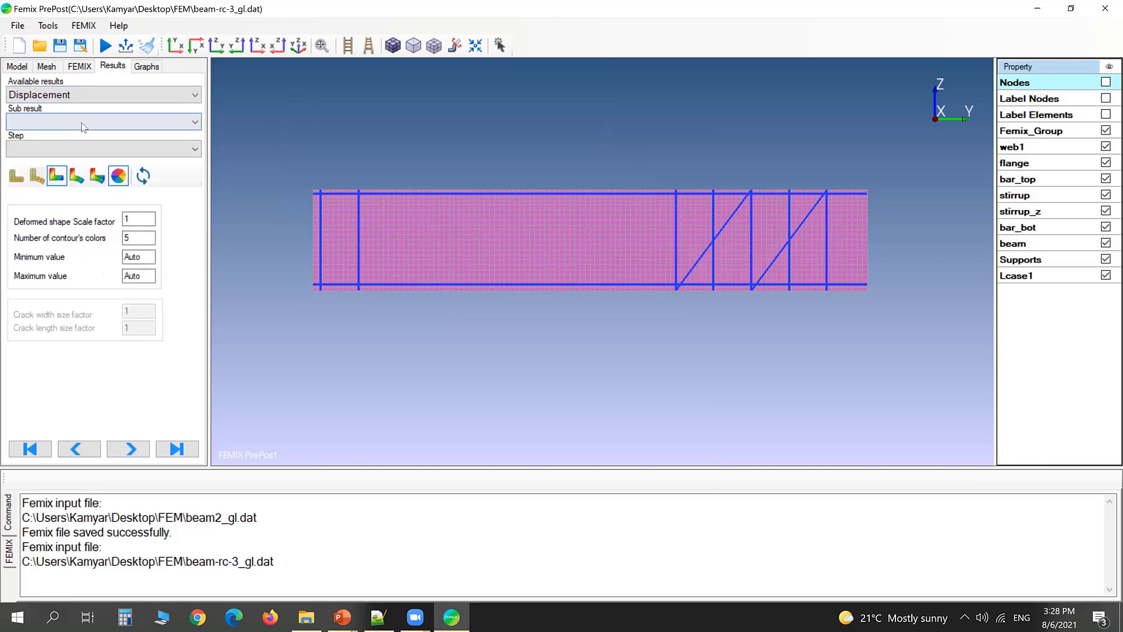
pyautogui.click(73, 163)
pyautogui.click(117, 149)
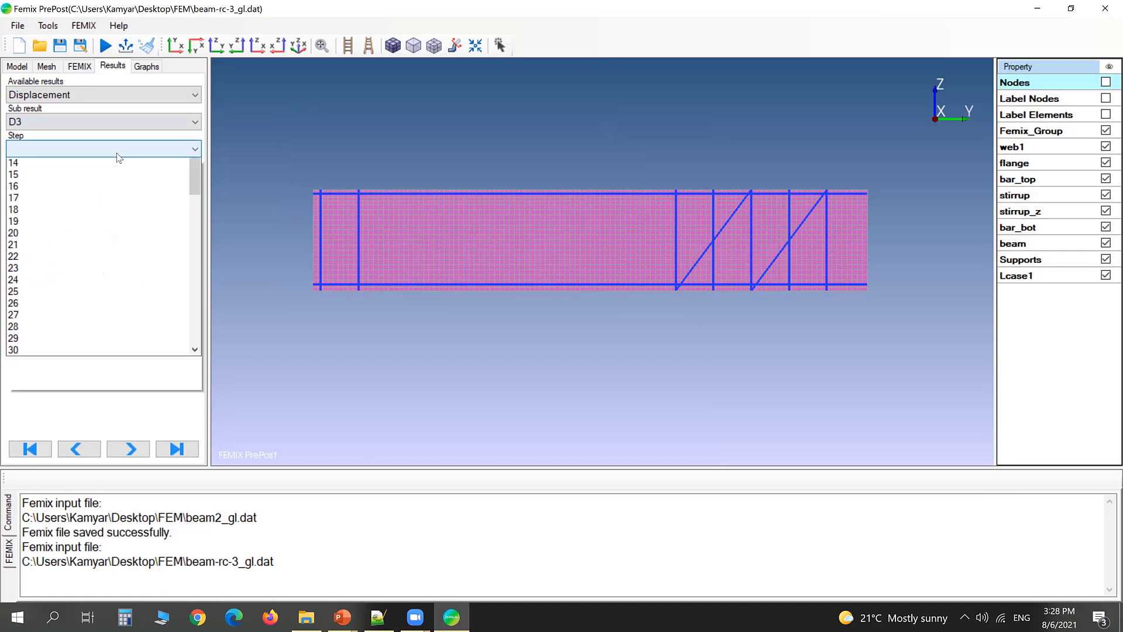
pyautogui.scroll(-8, 95, 351)
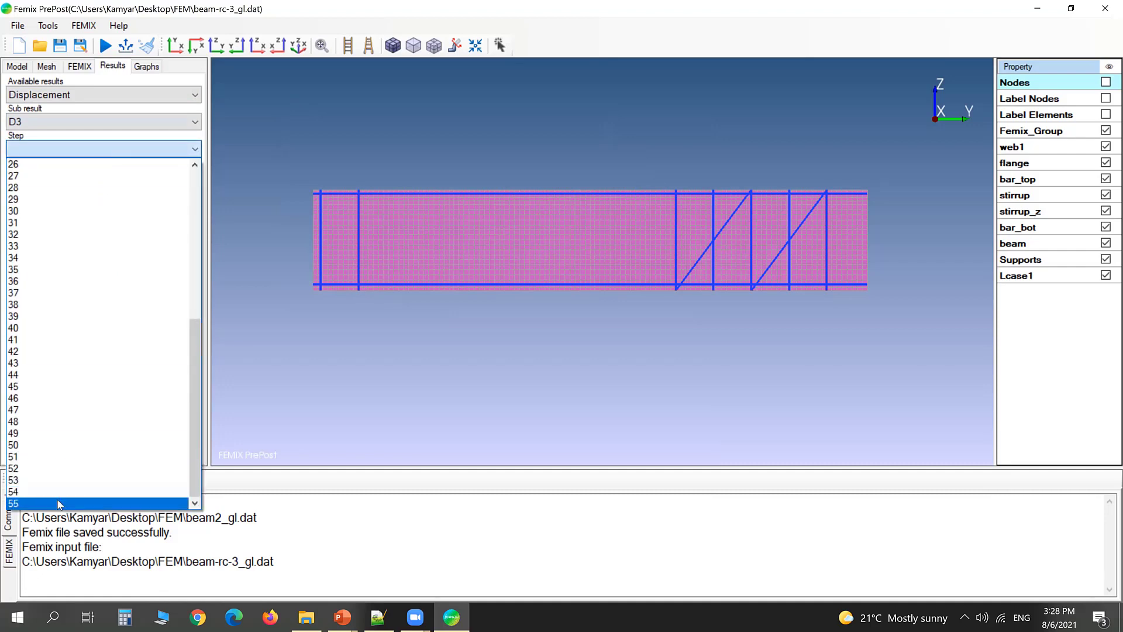
pyautogui.click(59, 505)
pyautogui.moveTo(443, 272); pyautogui.dragTo(491, 295, button='middle')
pyautogui.scroll(1, 602, 286)
pyautogui.moveTo(602, 289); pyautogui.dragTo(608, 223, button='middle')
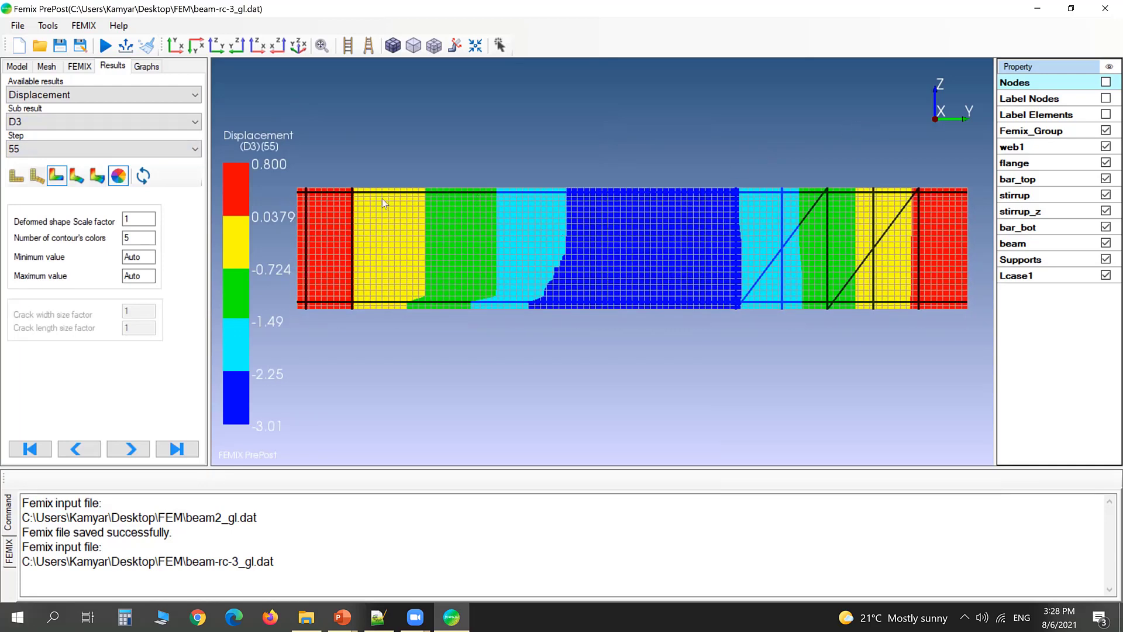
# Step: Show the D3 contours on the deformed beam shape with a scale factor of 10
pyautogui.click(76, 184)
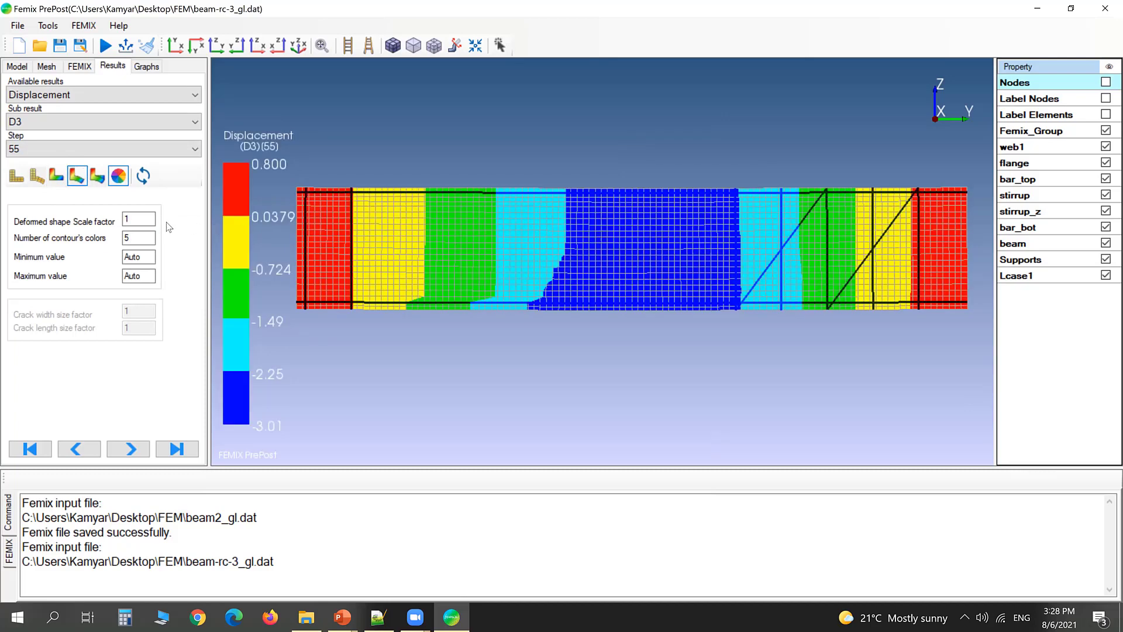
pyautogui.click(148, 219)
pyautogui.write('0')
pyautogui.click(143, 175)
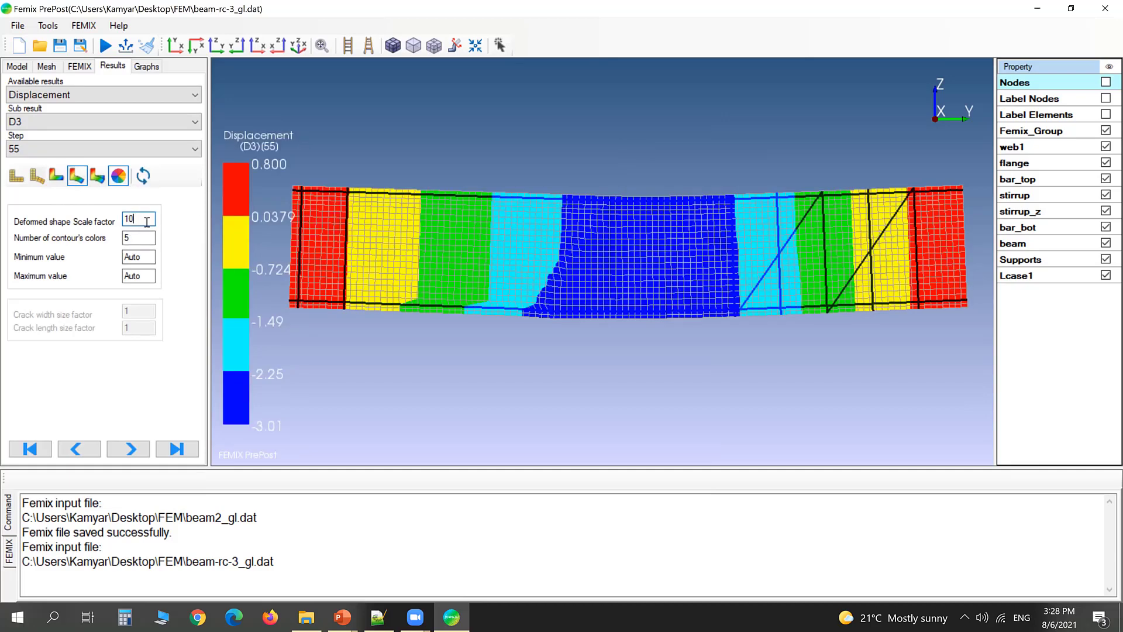
# Step: Set the deformed shape scale factor to 20 and the number of contour colors to 10, refreshing the plot
pyautogui.press('BackSpace')
pyautogui.press('BackSpace')
pyautogui.write('20')
pyautogui.click(143, 175)
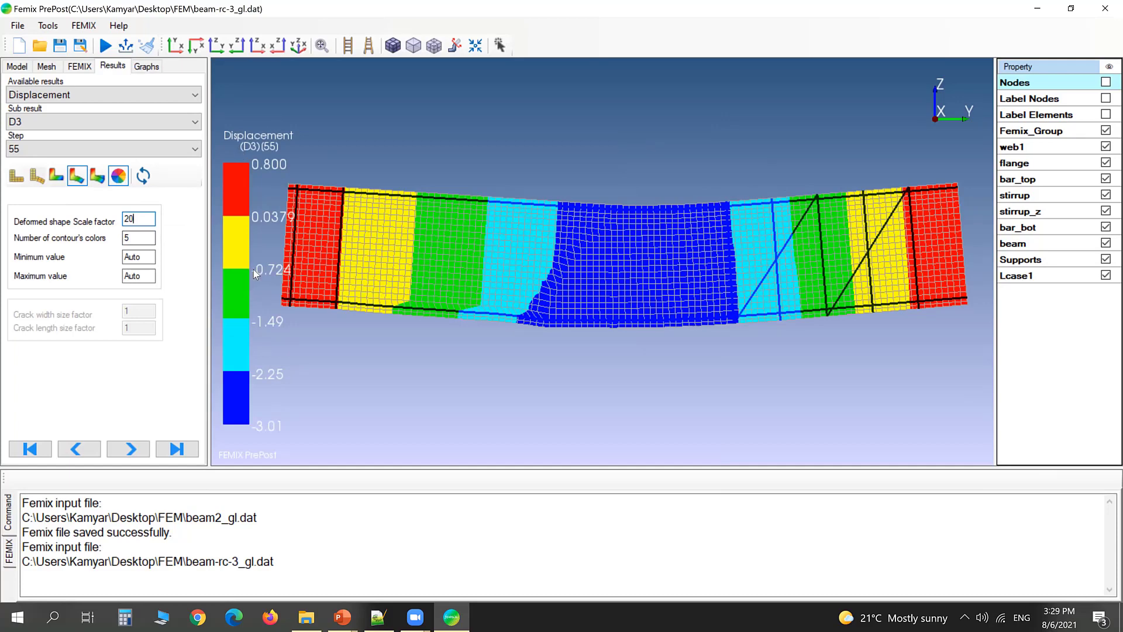
pyautogui.click(130, 239)
pyautogui.write('10')
pyautogui.click(148, 177)
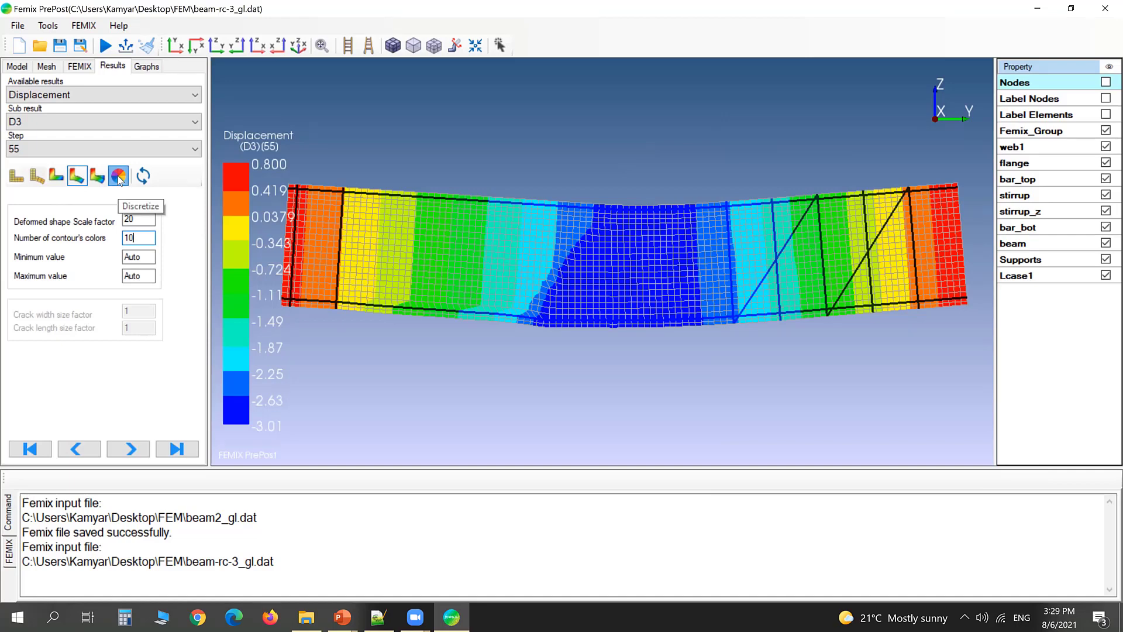
# Step: Examine the deformed mesh and D3 contours along the diagonal band between the left support and midspan
pyautogui.scroll(5, 568, 297)
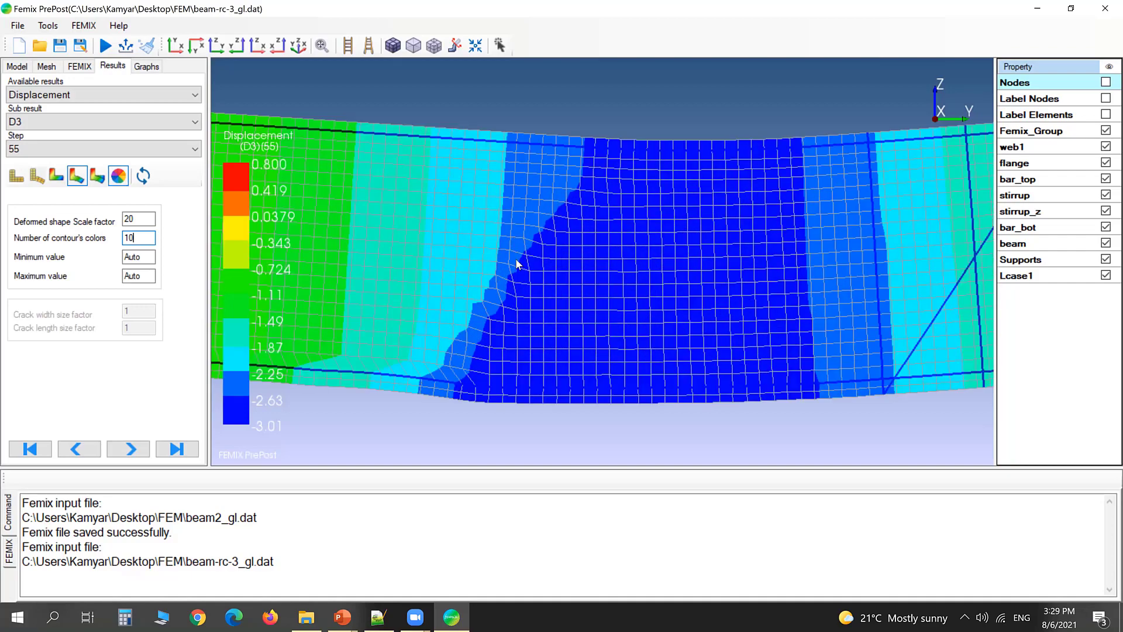
pyautogui.scroll(3, 475, 364)
pyautogui.scroll(-1, 475, 348)
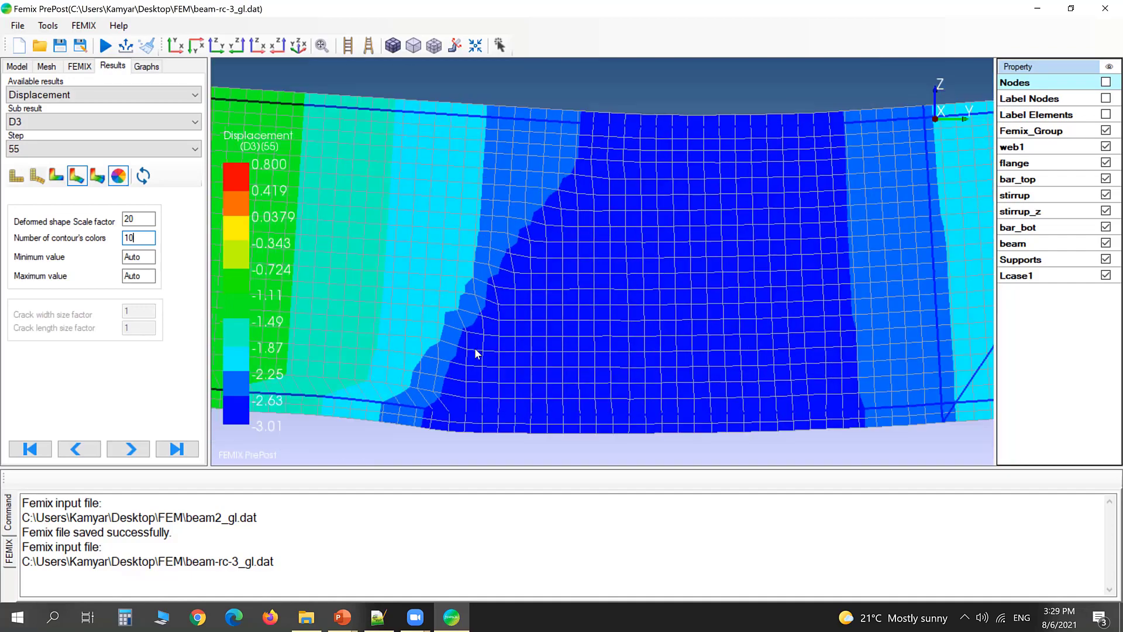
pyautogui.scroll(-1, 475, 345)
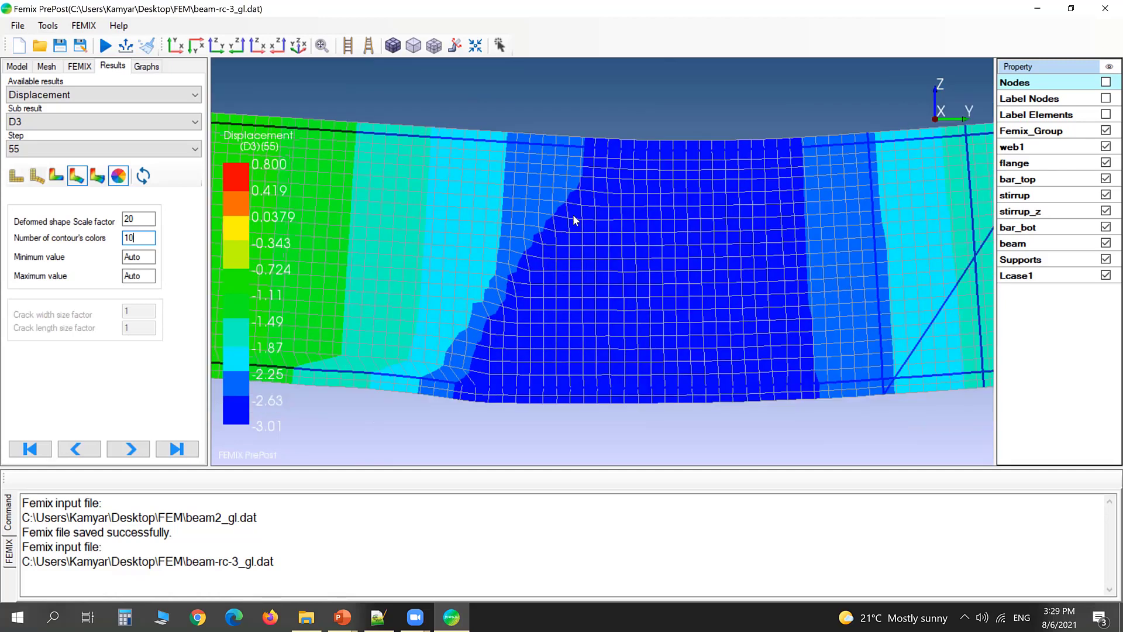
pyautogui.scroll(-4, 573, 220)
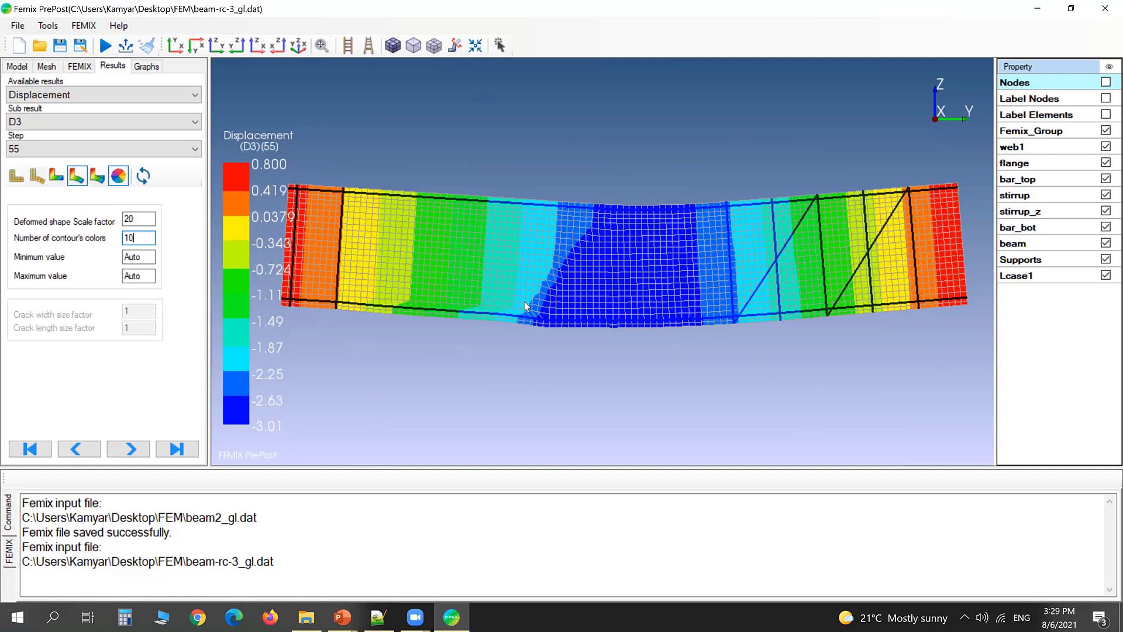
pyautogui.scroll(2, 573, 237)
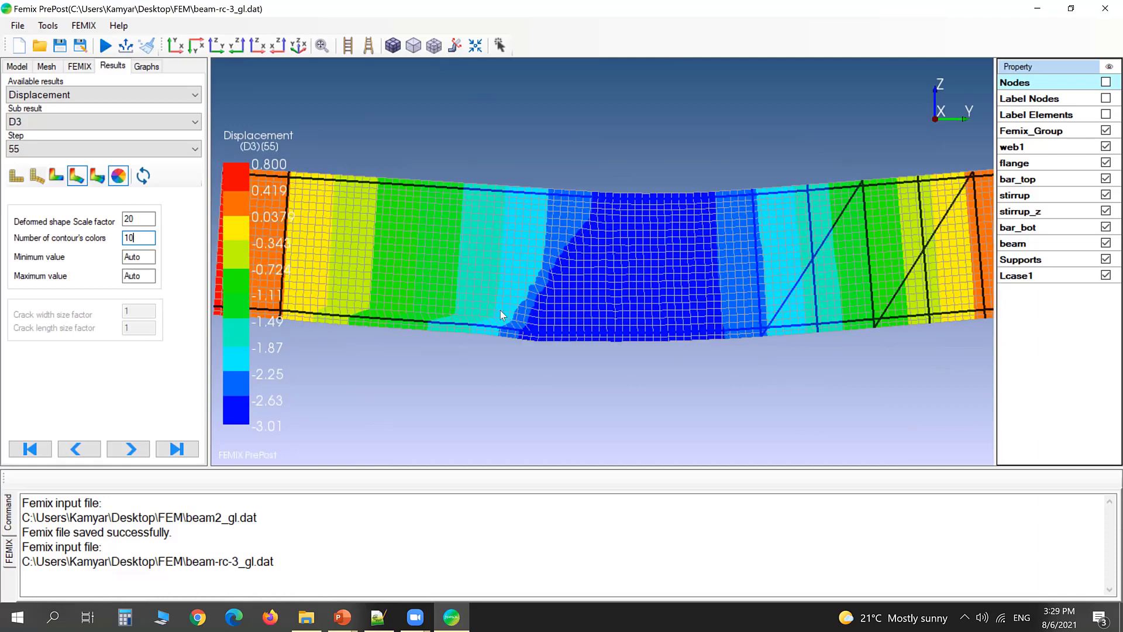
# Step: Display the crack pattern result of the beam group at step 55
pyautogui.click(88, 95)
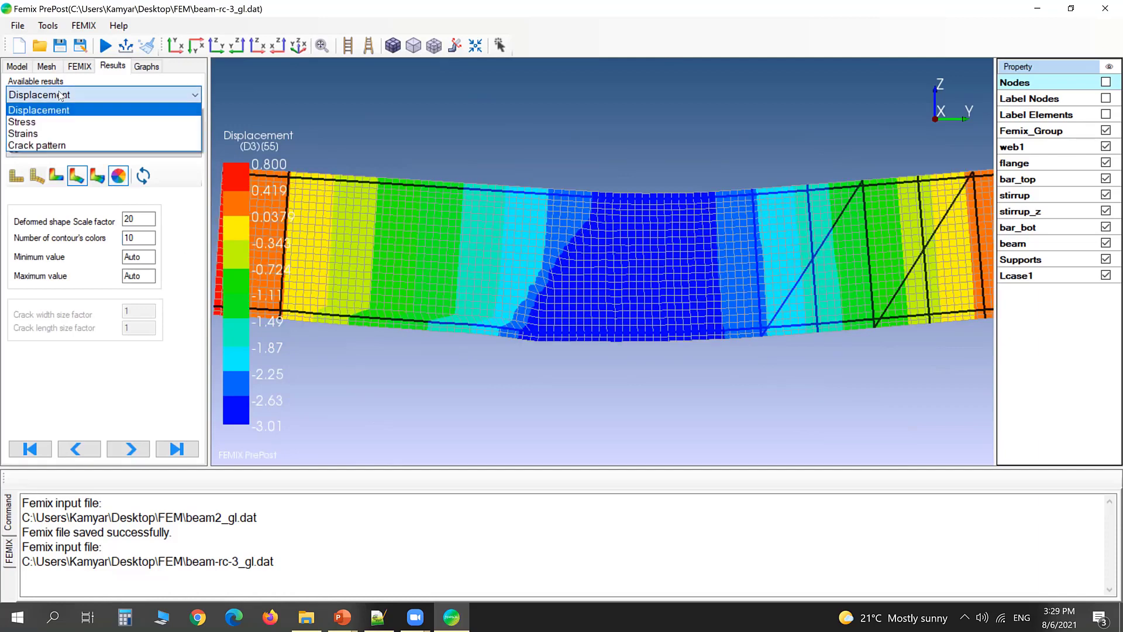
pyautogui.click(72, 146)
pyautogui.click(54, 122)
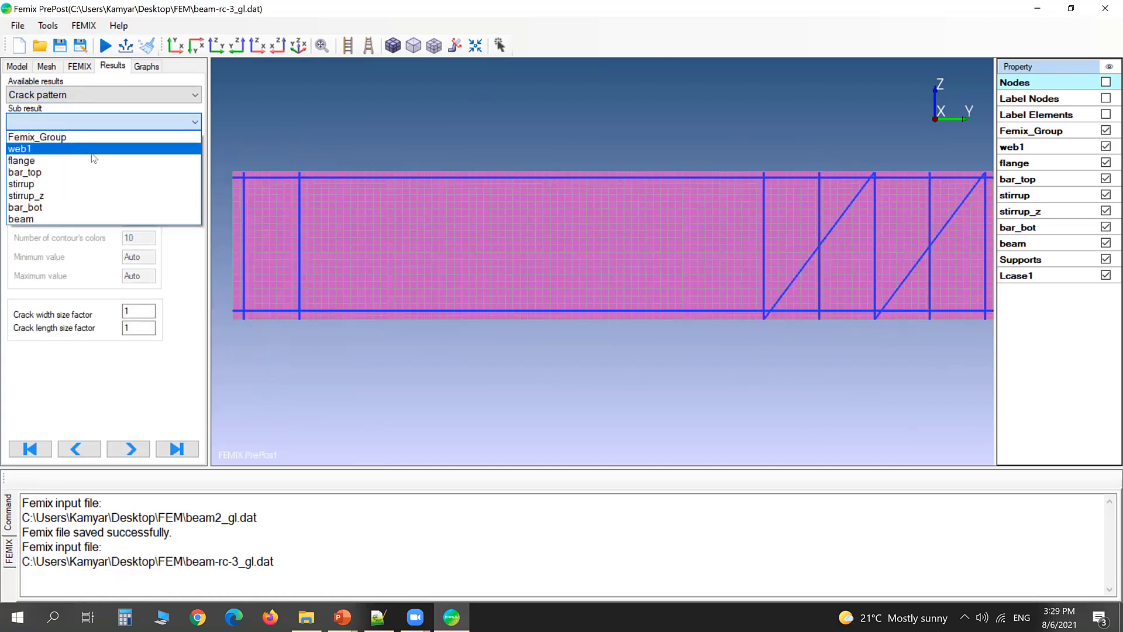
pyautogui.click(92, 149)
pyautogui.click(62, 146)
pyautogui.click(62, 146)
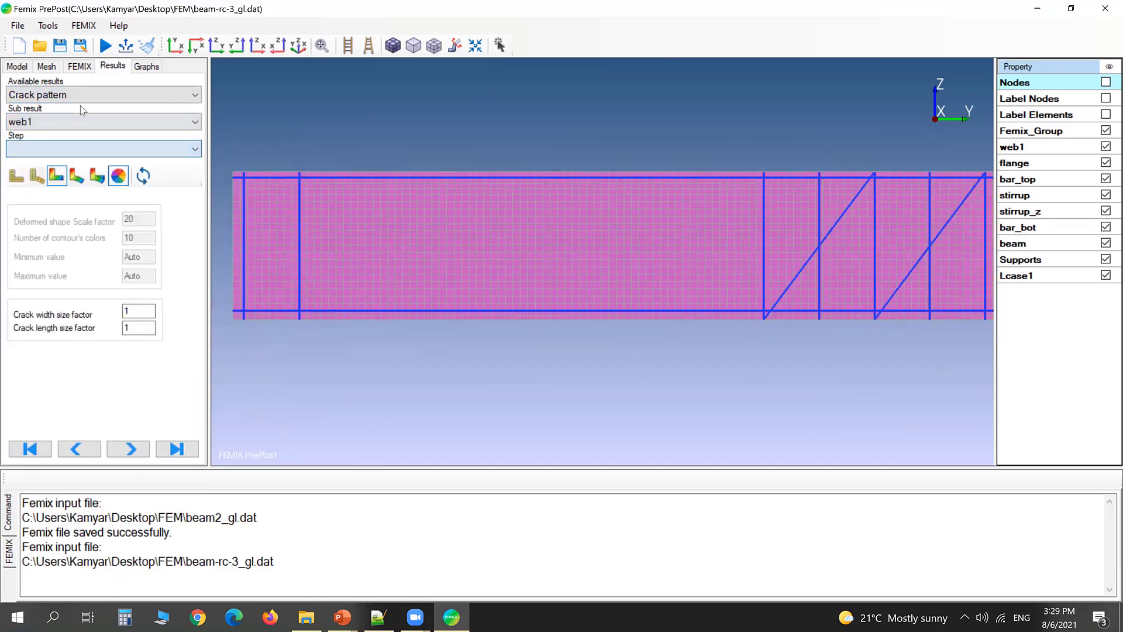
pyautogui.click(90, 117)
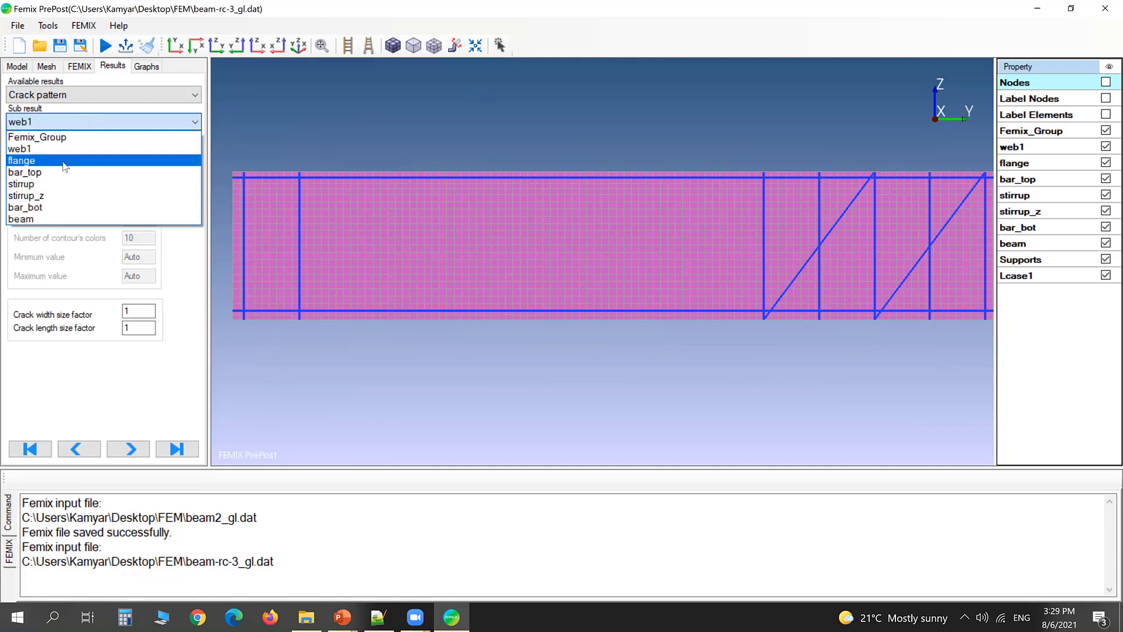
pyautogui.click(78, 220)
pyautogui.click(87, 146)
pyautogui.scroll(-5, 59, 492)
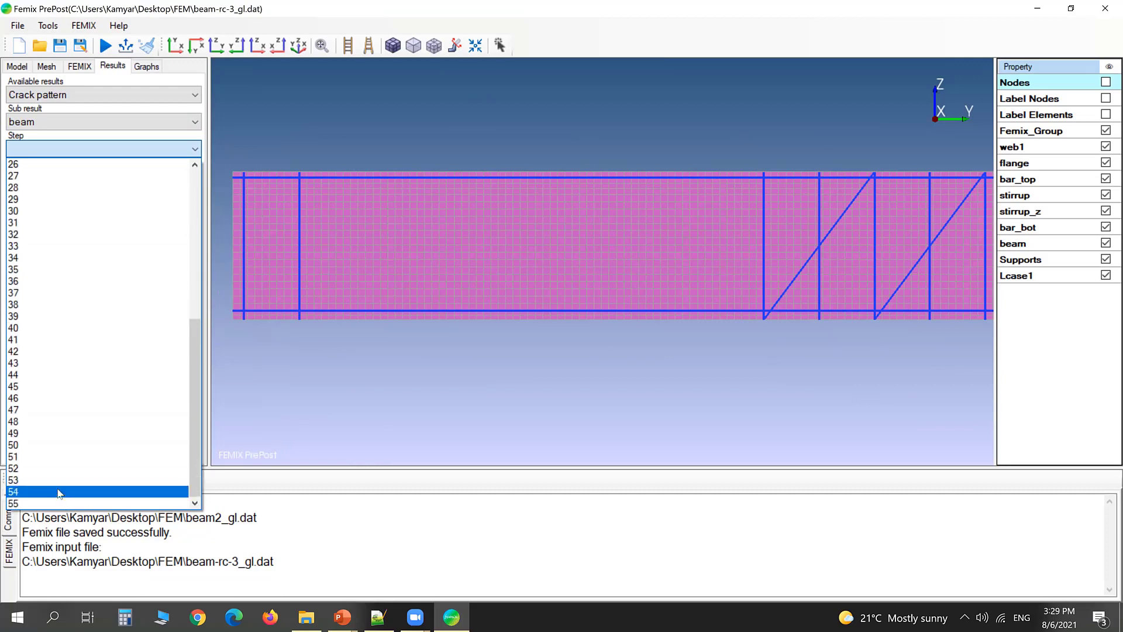
pyautogui.click(58, 502)
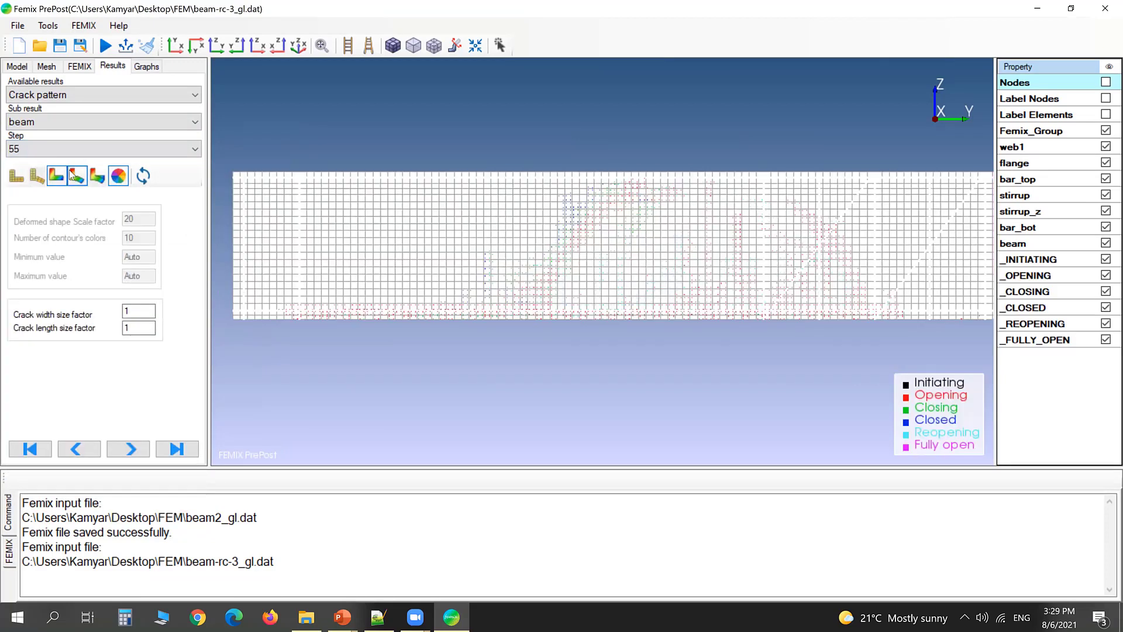
# Step: Set the crack width and crack length size factors to 20 and refresh the crack plot
pyautogui.doubleClick(141, 310)
pyautogui.write('10')
pyautogui.click(142, 327)
pyautogui.write('0')
pyautogui.doubleClick(145, 312)
pyautogui.write('20')
pyautogui.doubleClick(140, 326)
pyautogui.write('20')
pyautogui.click(143, 175)
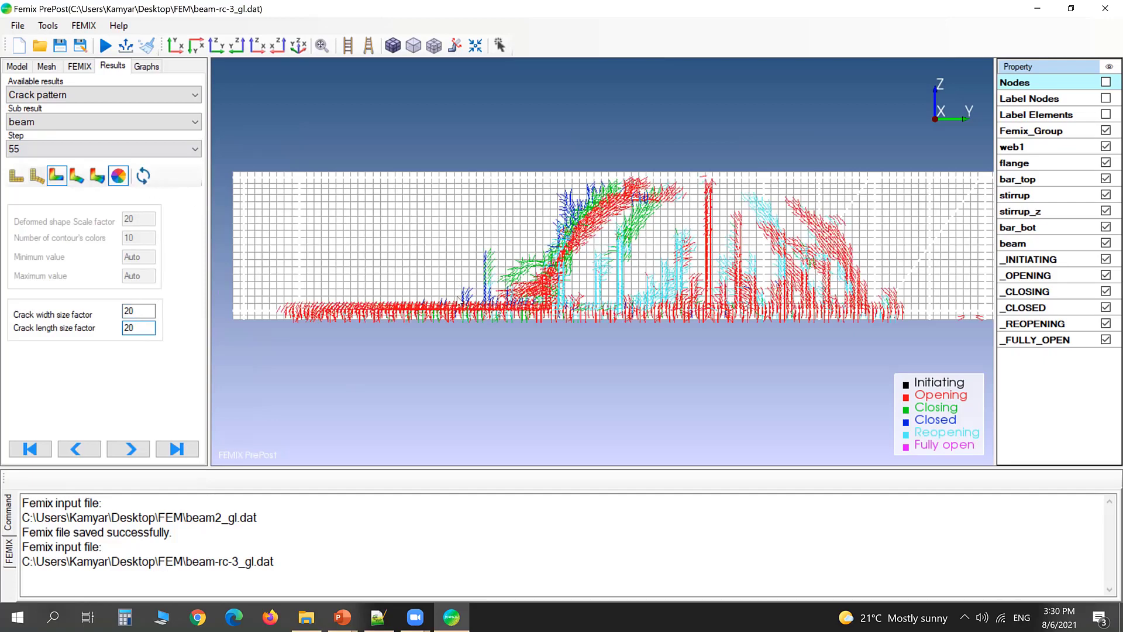
# Step: Compare the crack statuses along the beam by hiding and reshowing the opening, closing and closed cracks in turn
pyautogui.scroll(-1, 457, 297)
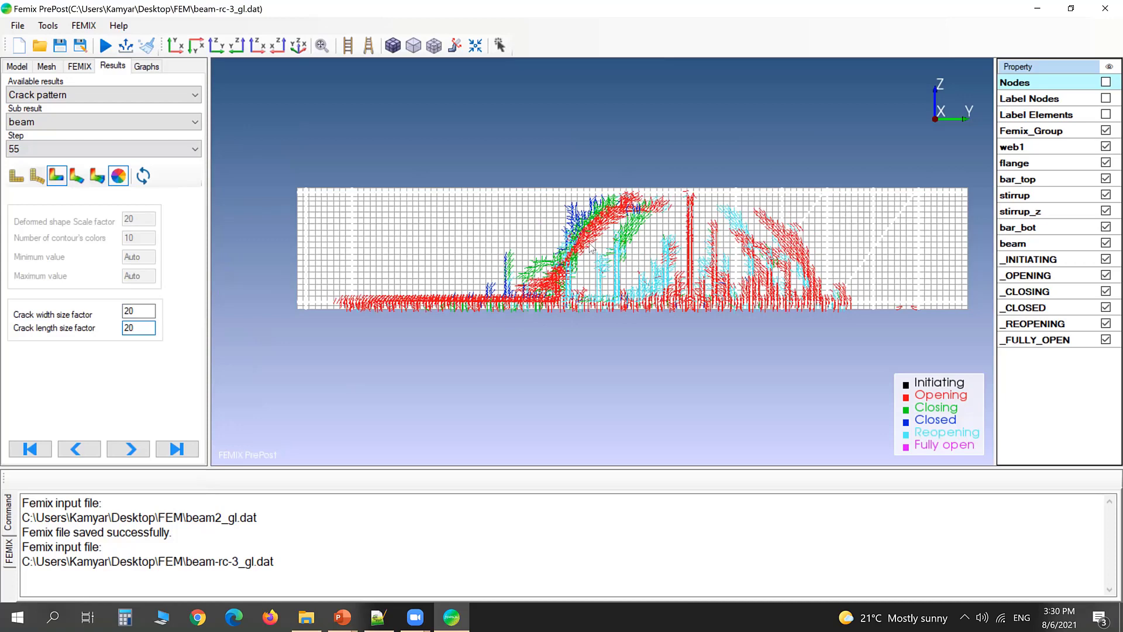
pyautogui.scroll(1, 593, 222)
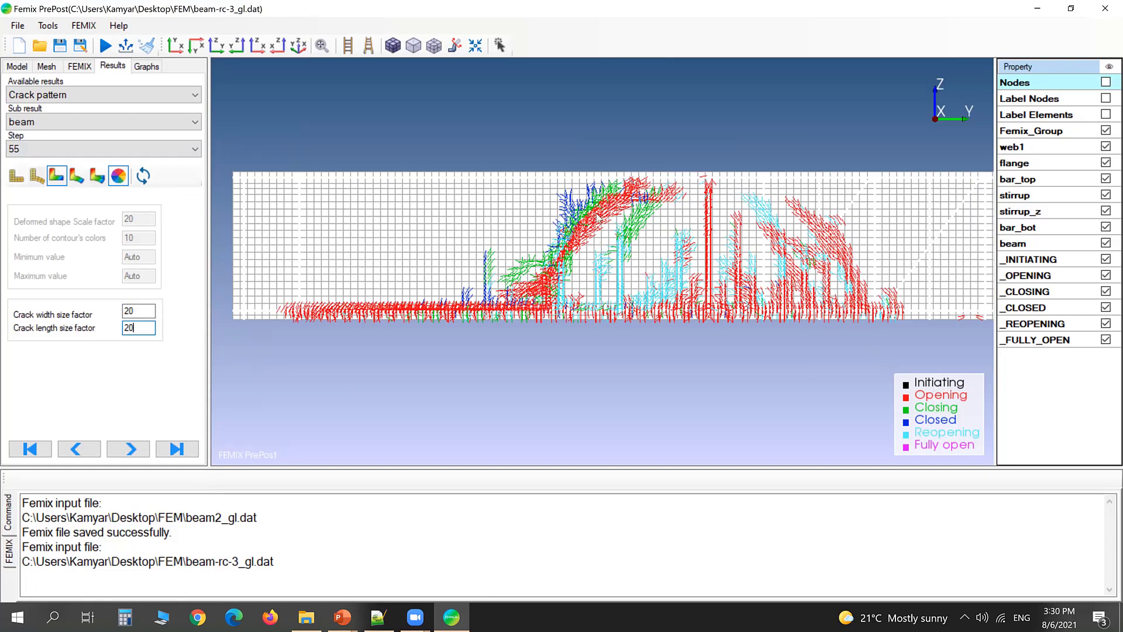
pyautogui.click(1105, 275)
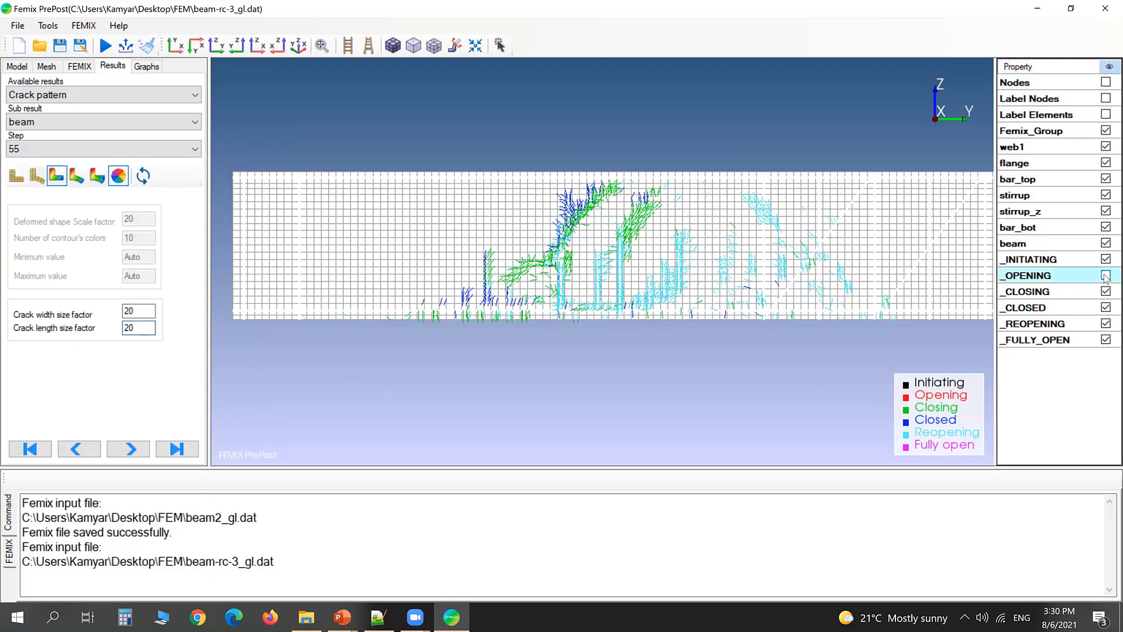
pyautogui.click(1105, 275)
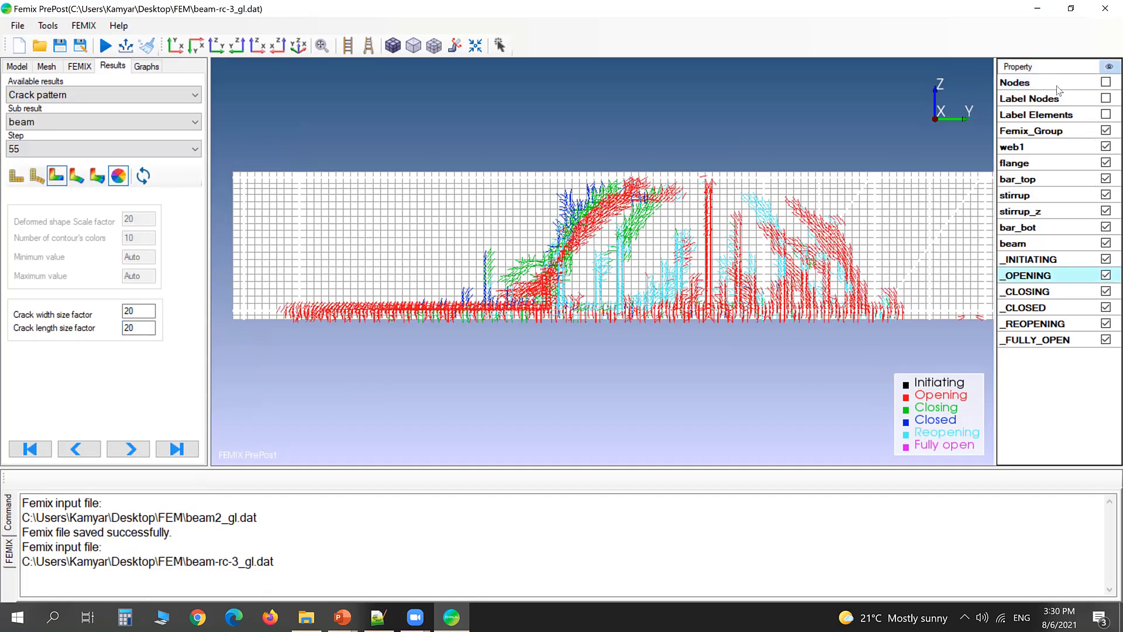
pyautogui.click(1106, 292)
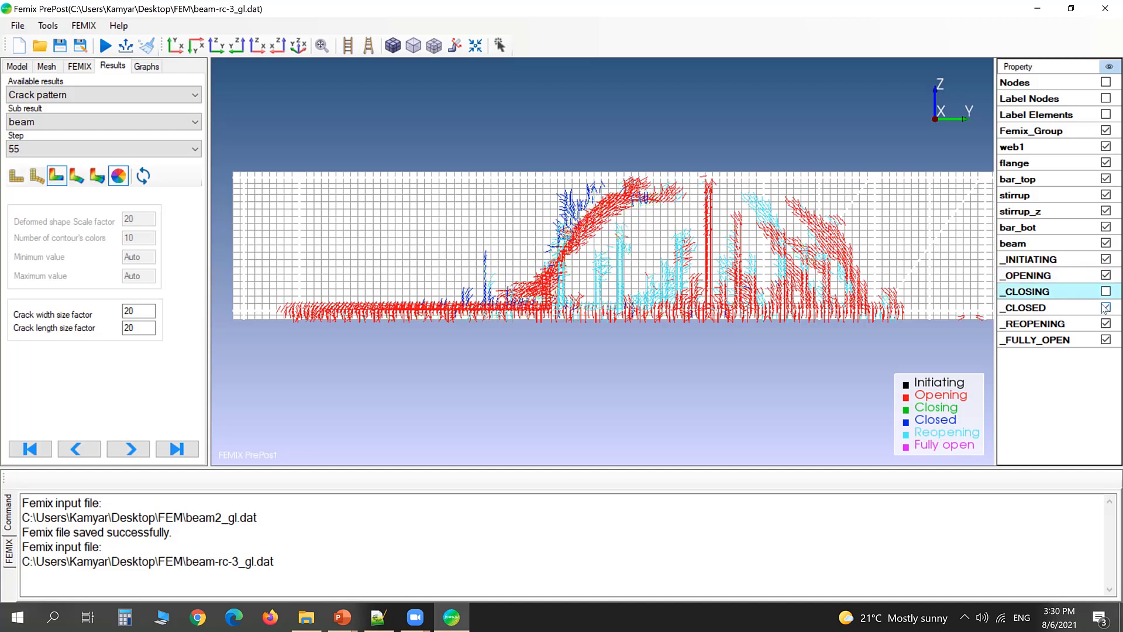
pyautogui.click(1105, 308)
pyautogui.click(1105, 307)
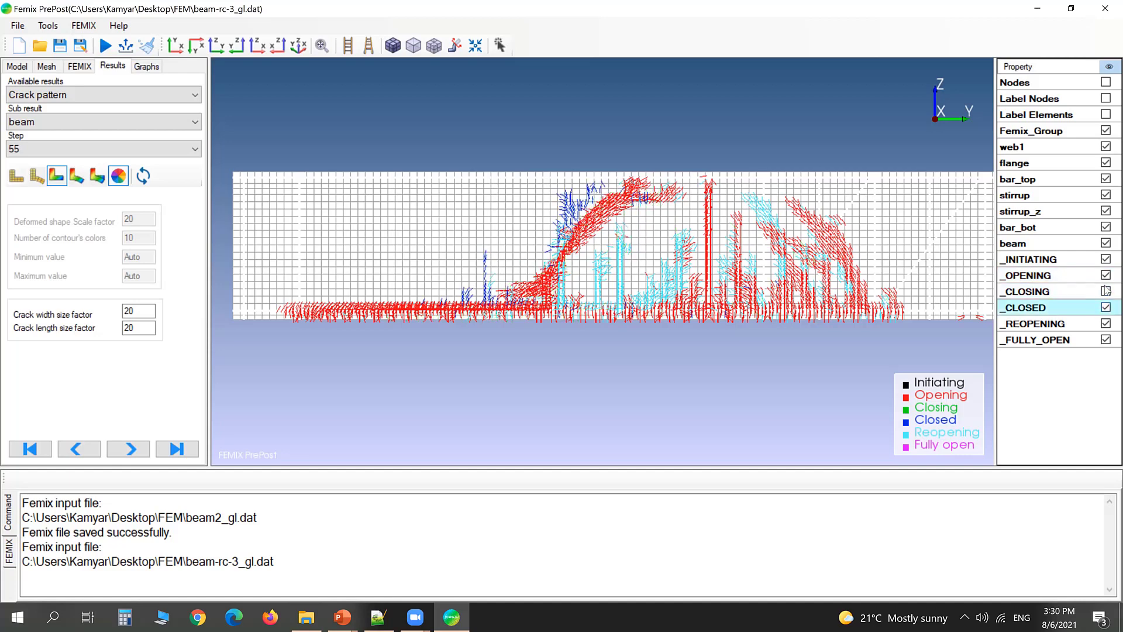
pyautogui.click(1105, 292)
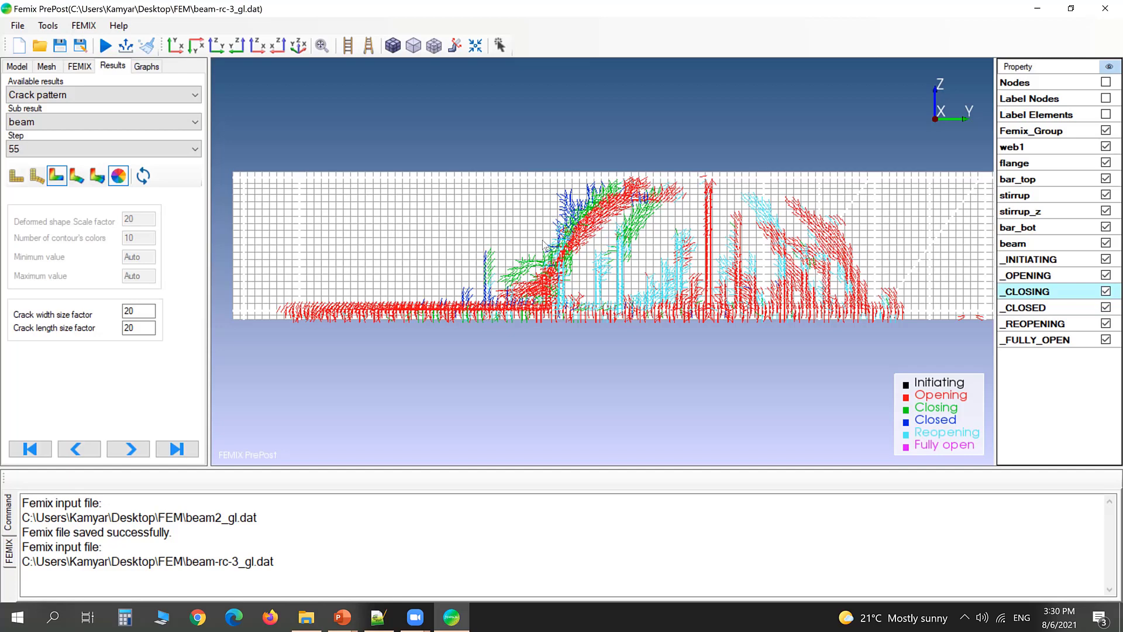
pyautogui.scroll(2, 544, 246)
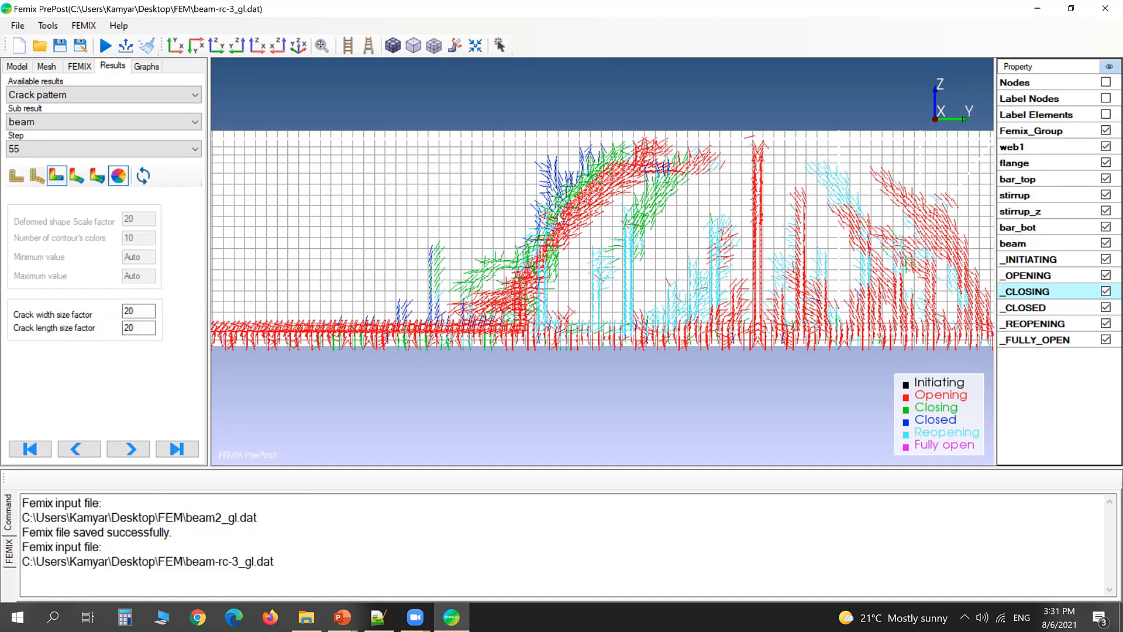
pyautogui.click(76, 96)
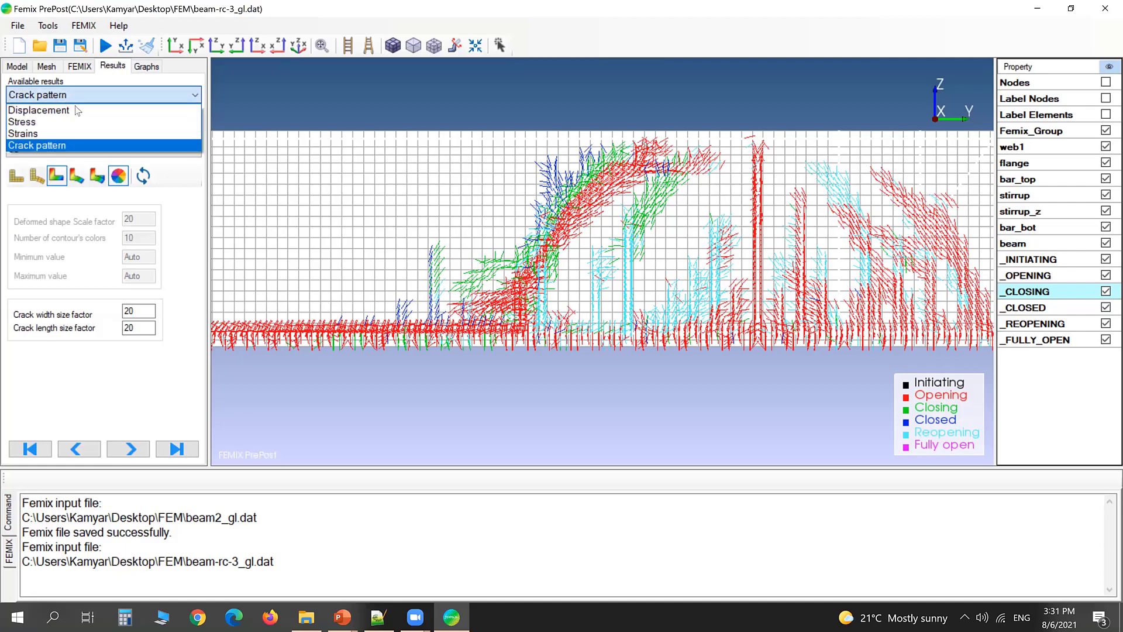
pyautogui.click(94, 145)
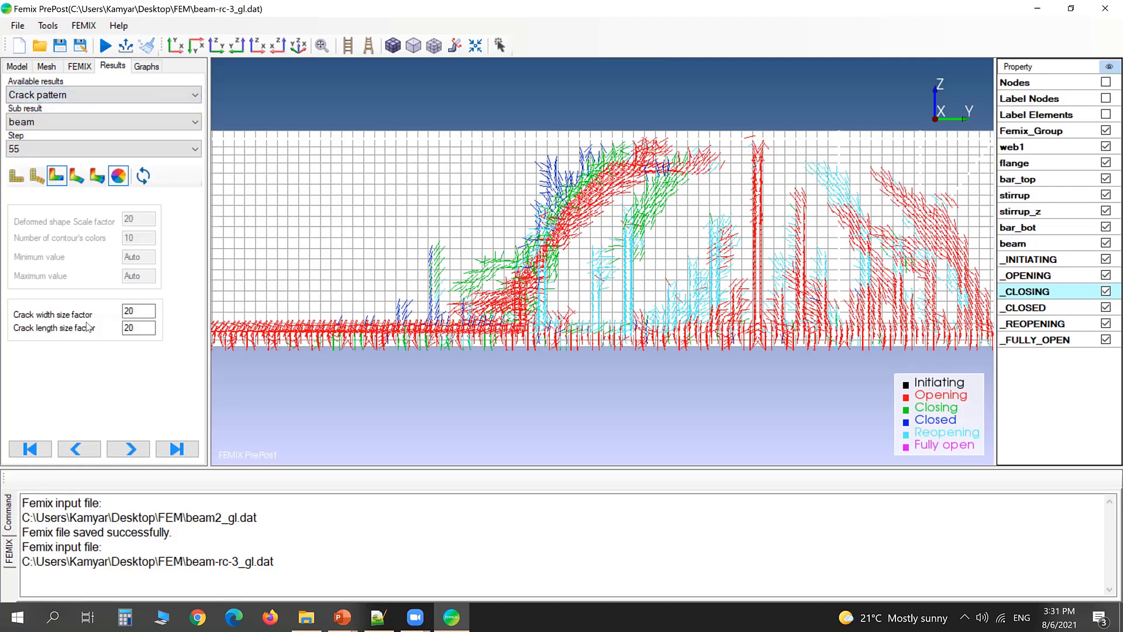
# Step: Open the graph settings and keep Displacement as the X-axis quantity
pyautogui.click(145, 71)
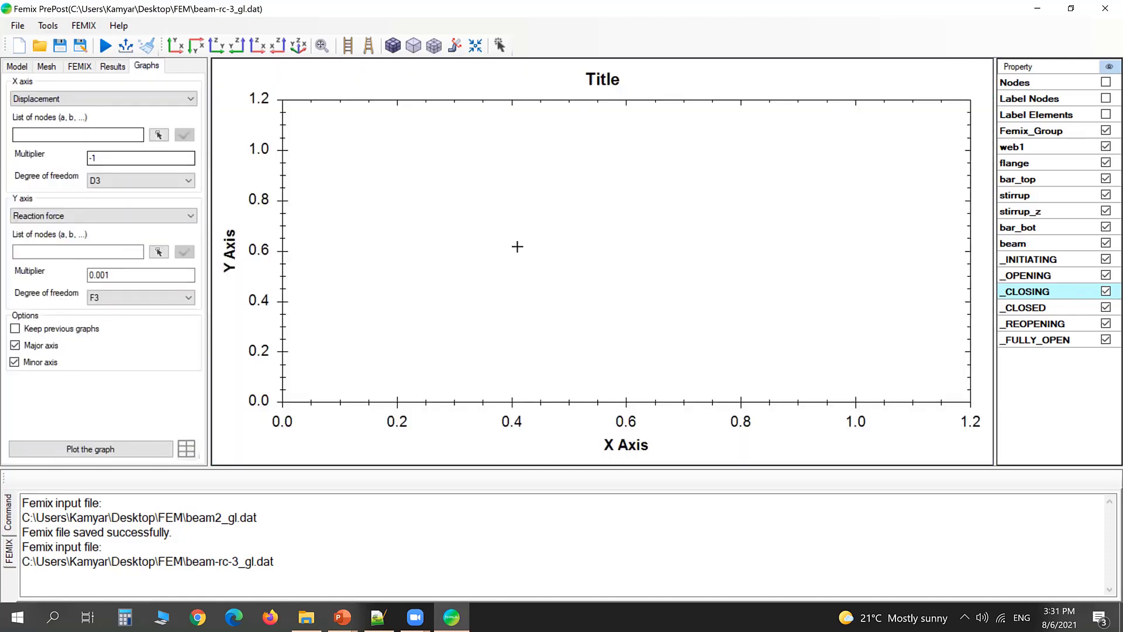
pyautogui.scroll(-2, 518, 246)
pyautogui.scroll(2, 519, 246)
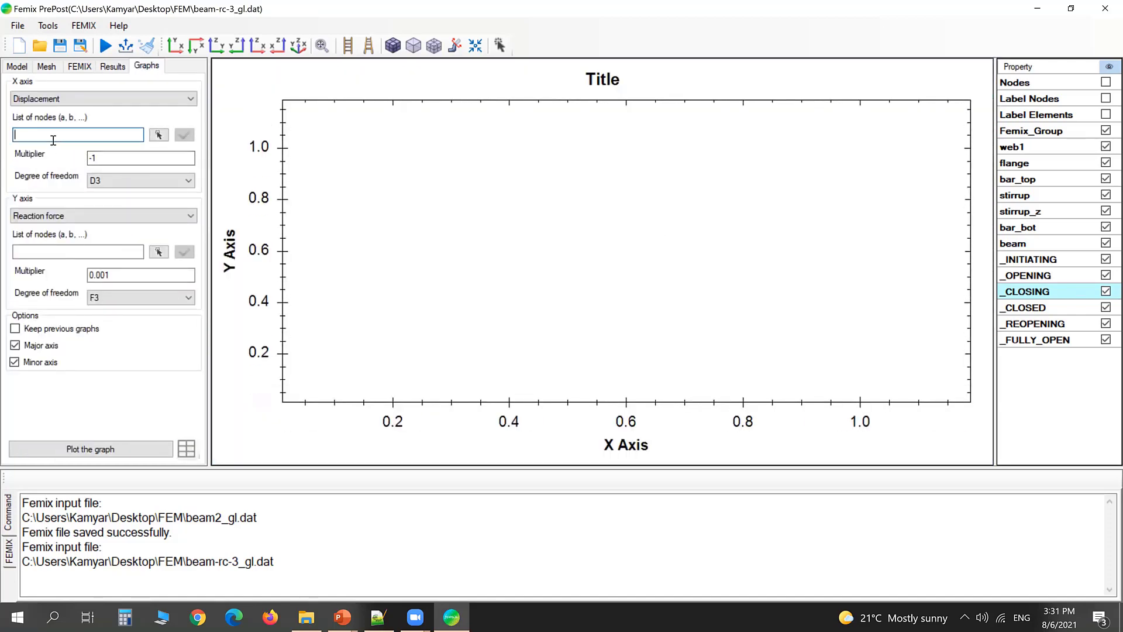
pyautogui.click(80, 66)
pyautogui.click(123, 69)
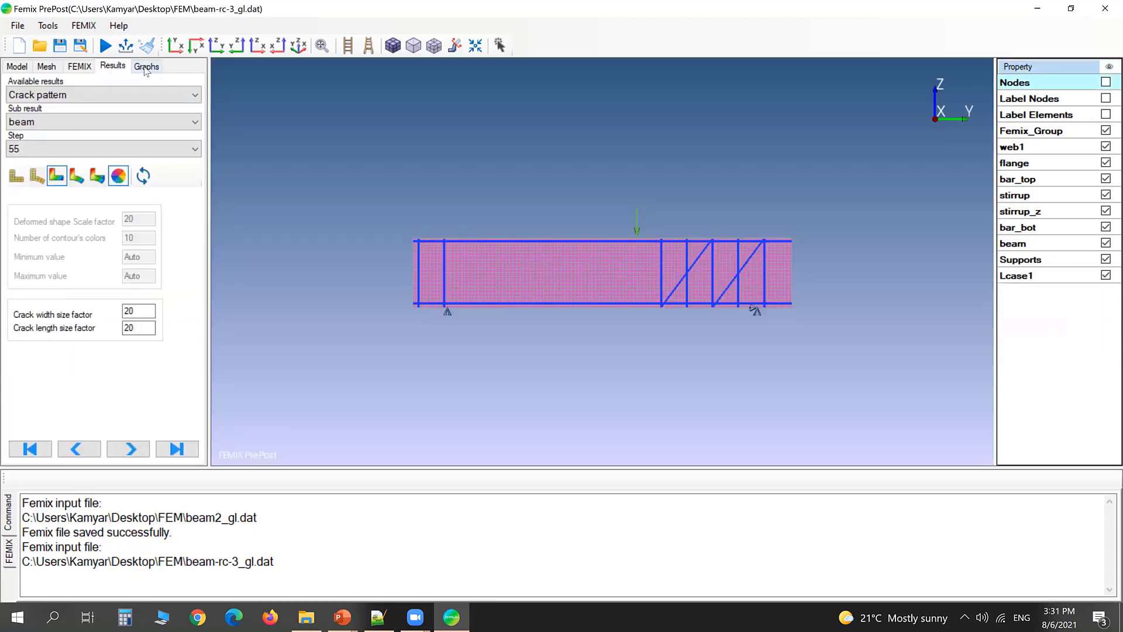
pyautogui.click(146, 66)
pyautogui.click(91, 100)
pyautogui.click(90, 106)
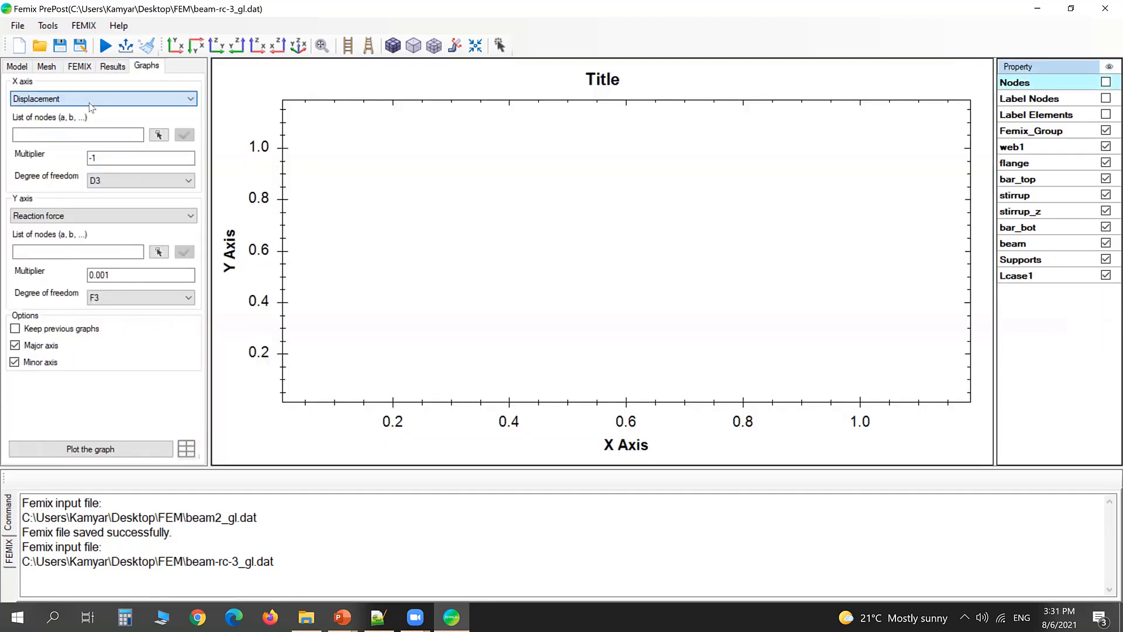
pyautogui.click(51, 102)
pyautogui.click(51, 103)
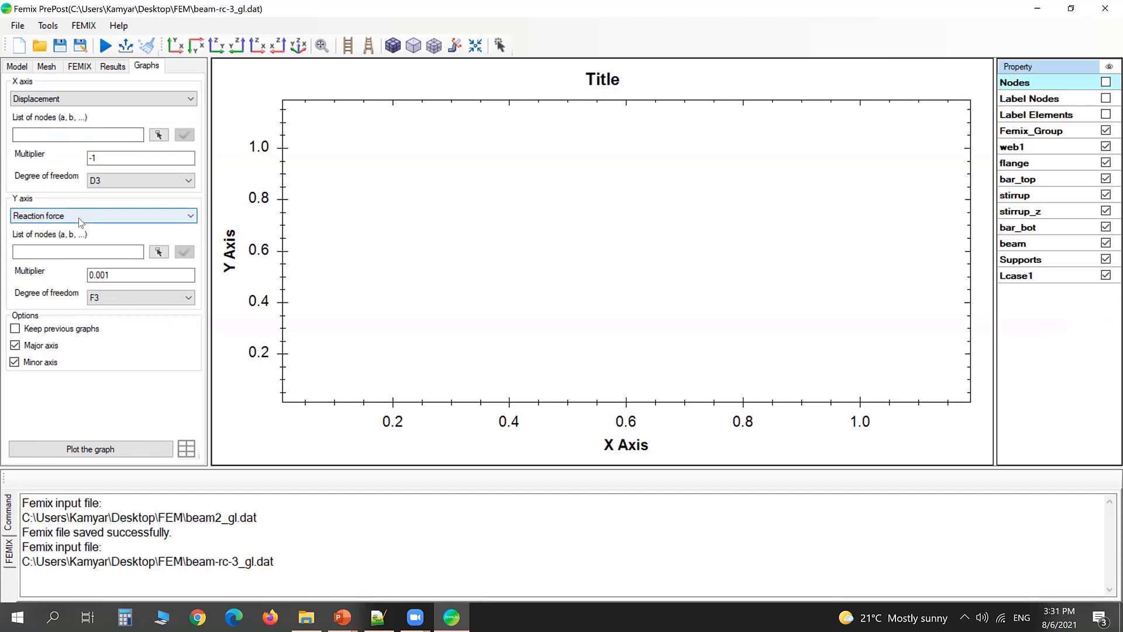
# Step: Keep the X-axis multiplier at -1 and use Reaction force with a multiplier of 0.001 for the Y axis
pyautogui.click(127, 156)
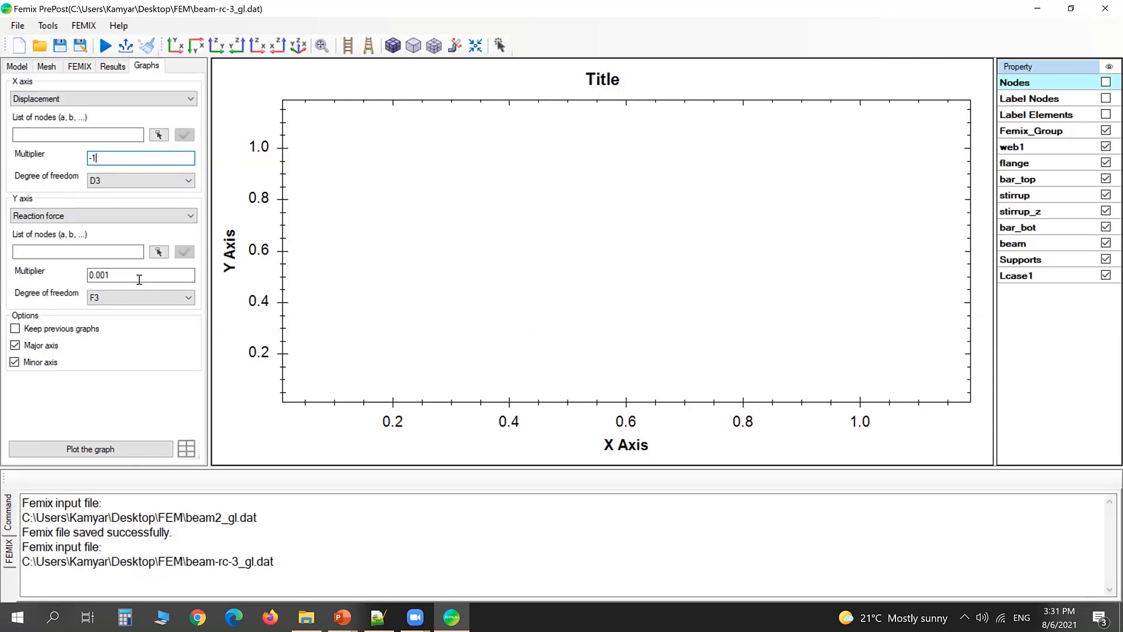
pyautogui.click(47, 216)
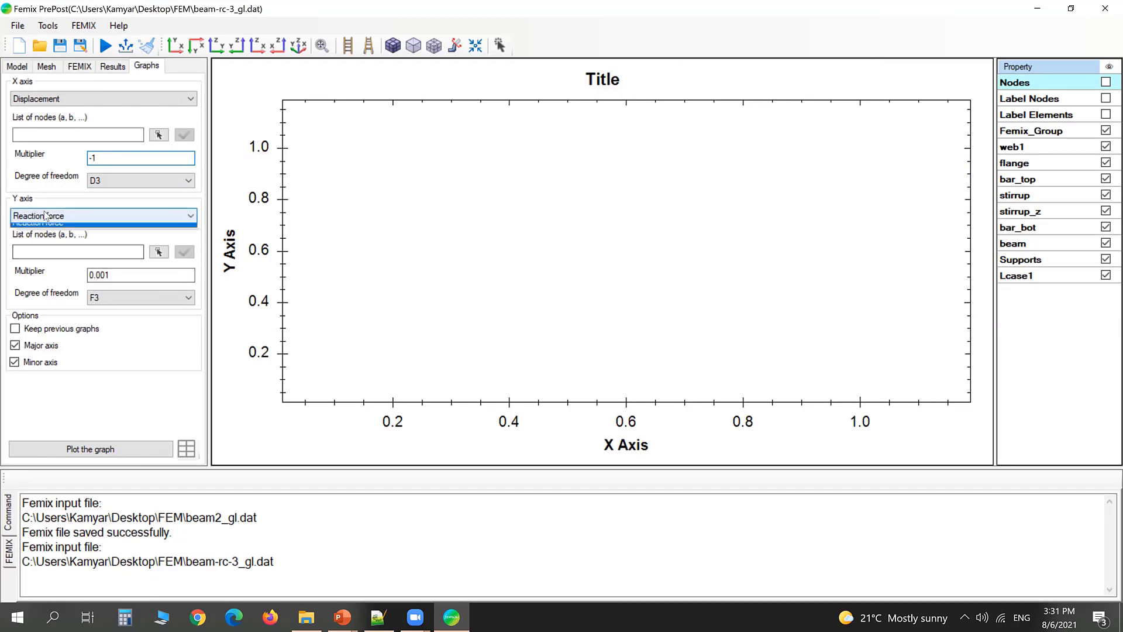
pyautogui.click(64, 230)
pyautogui.click(120, 274)
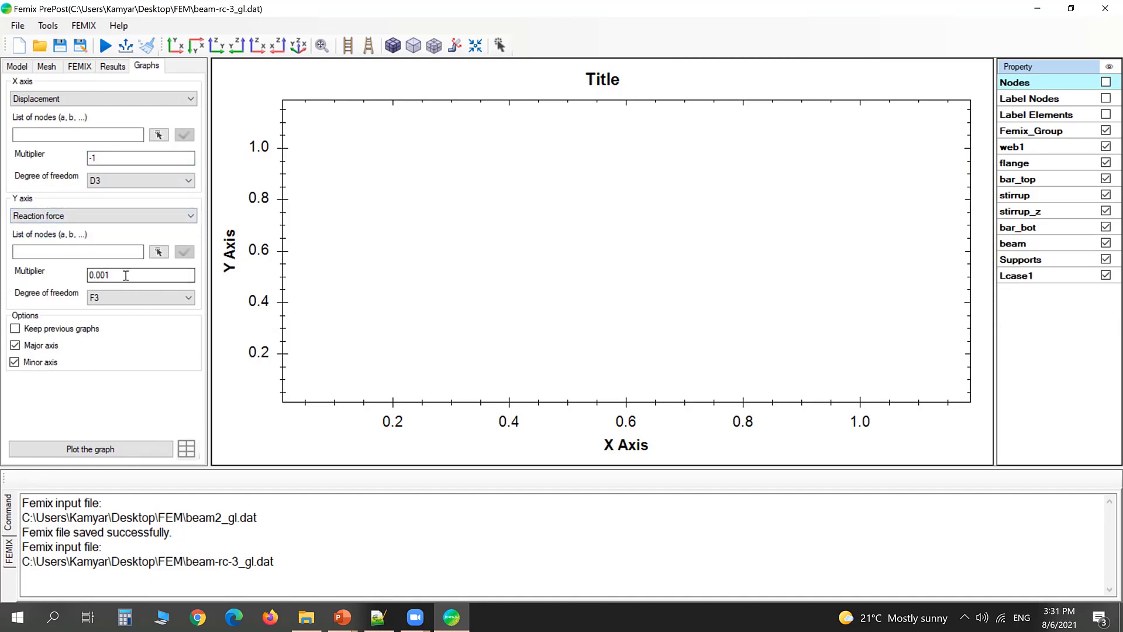
pyautogui.moveTo(125, 276); pyautogui.dragTo(73, 277)
pyautogui.click(96, 277)
# Step: Pick node 2159 on the beam's top edge beneath the load arrow for the X-axis displacement and check the selection
pyautogui.click(159, 135)
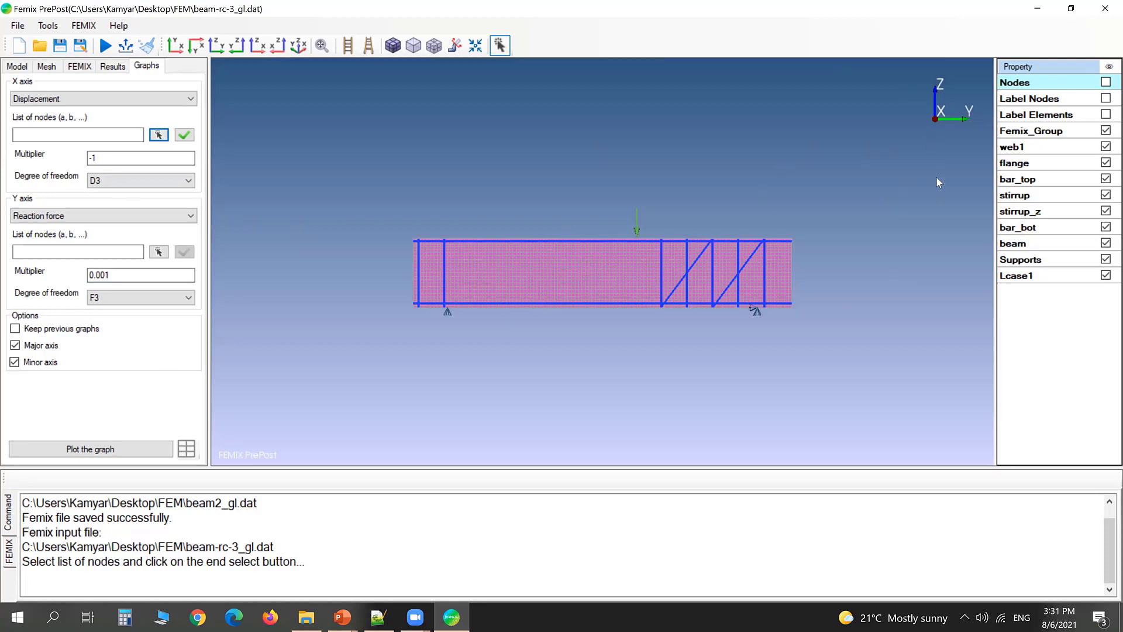
pyautogui.click(78, 134)
pyautogui.scroll(5, 702, 270)
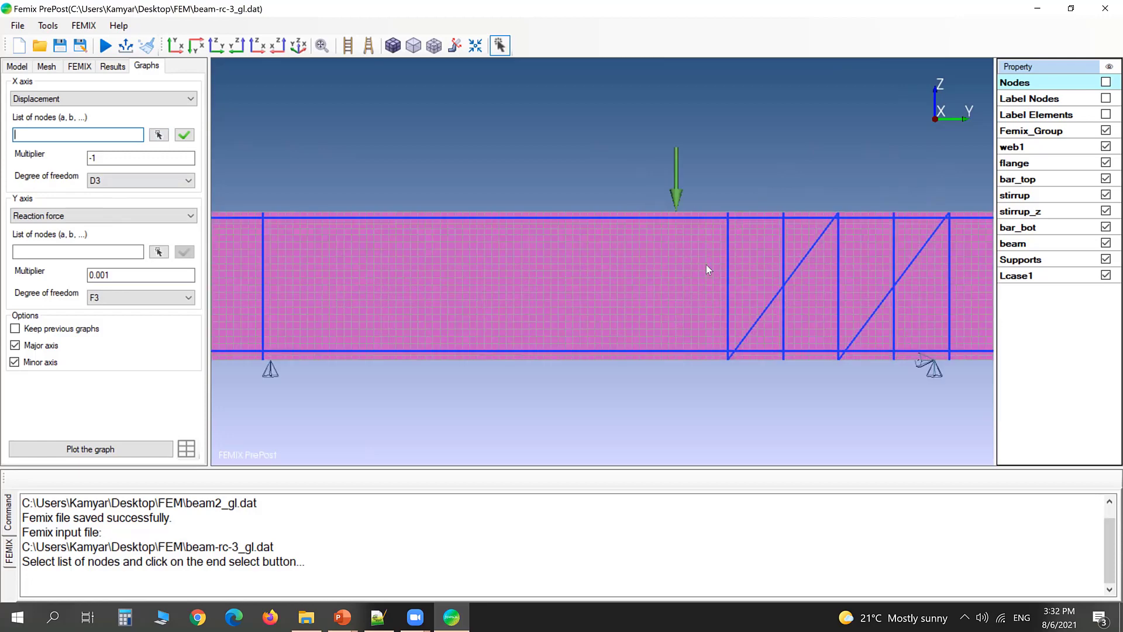
pyautogui.click(158, 135)
pyautogui.scroll(6, 491, 171)
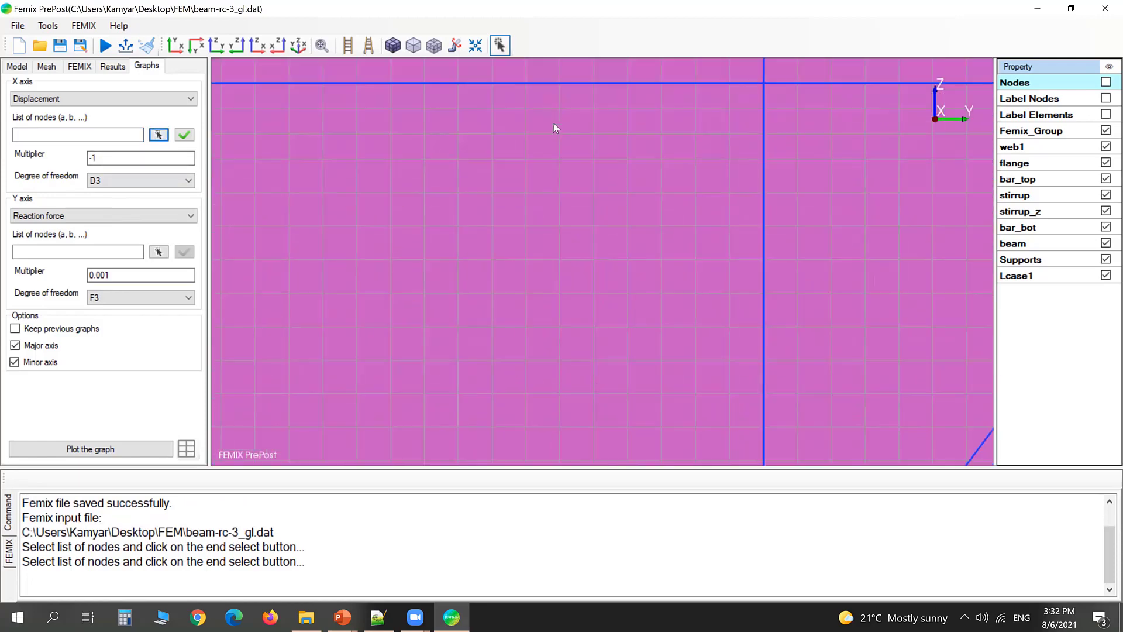
pyautogui.moveTo(554, 120); pyautogui.dragTo(601, 282, button='middle')
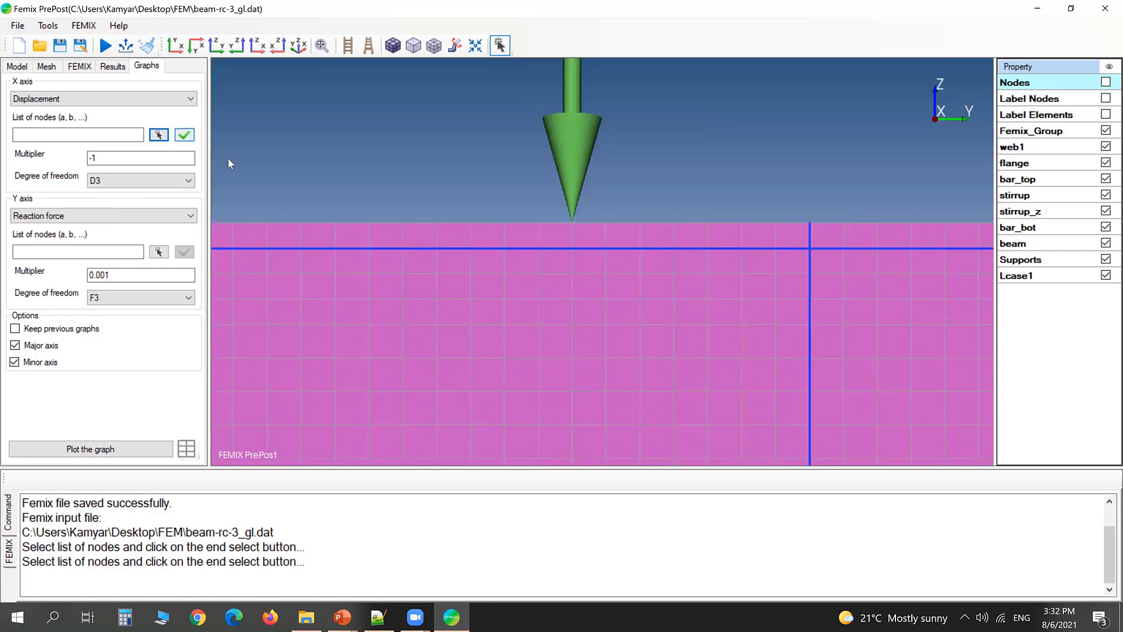
pyautogui.click(572, 230)
pyautogui.click(185, 134)
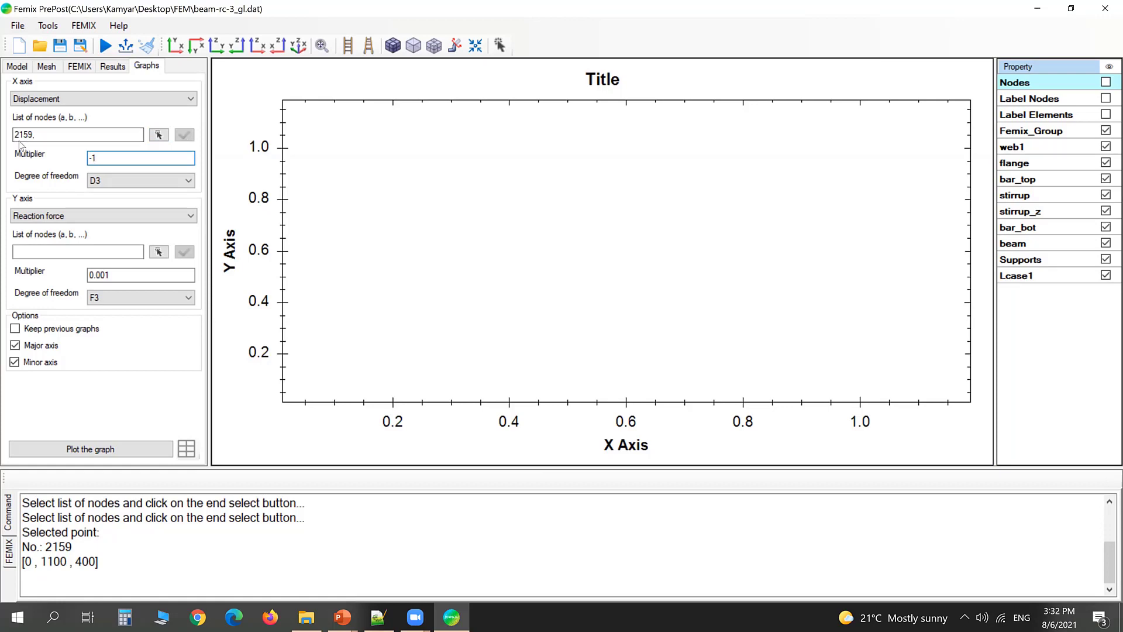
pyautogui.click(159, 136)
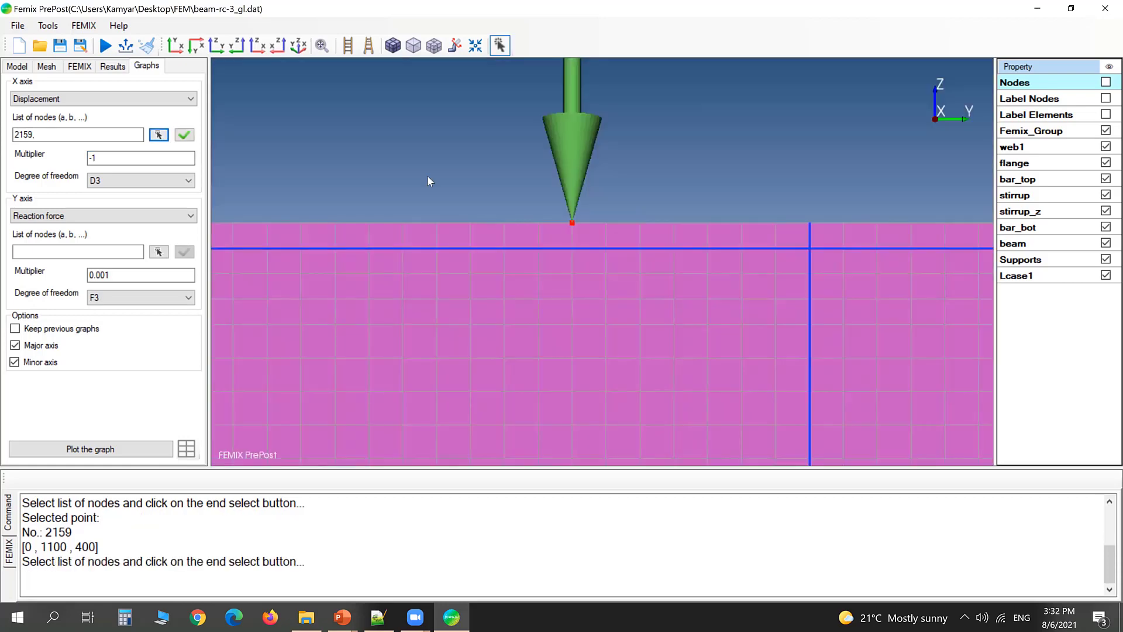
pyautogui.click(185, 136)
# Step: Start the node selection for the Y-axis reaction force and pick node 14 at the beam's left support
pyautogui.click(99, 253)
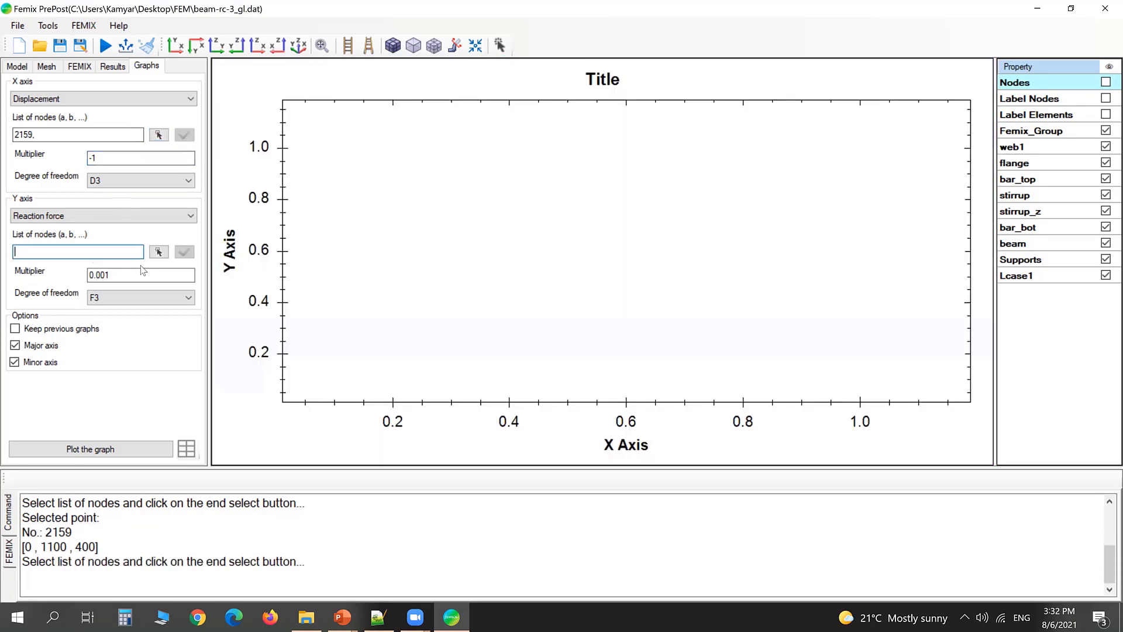
pyautogui.click(158, 251)
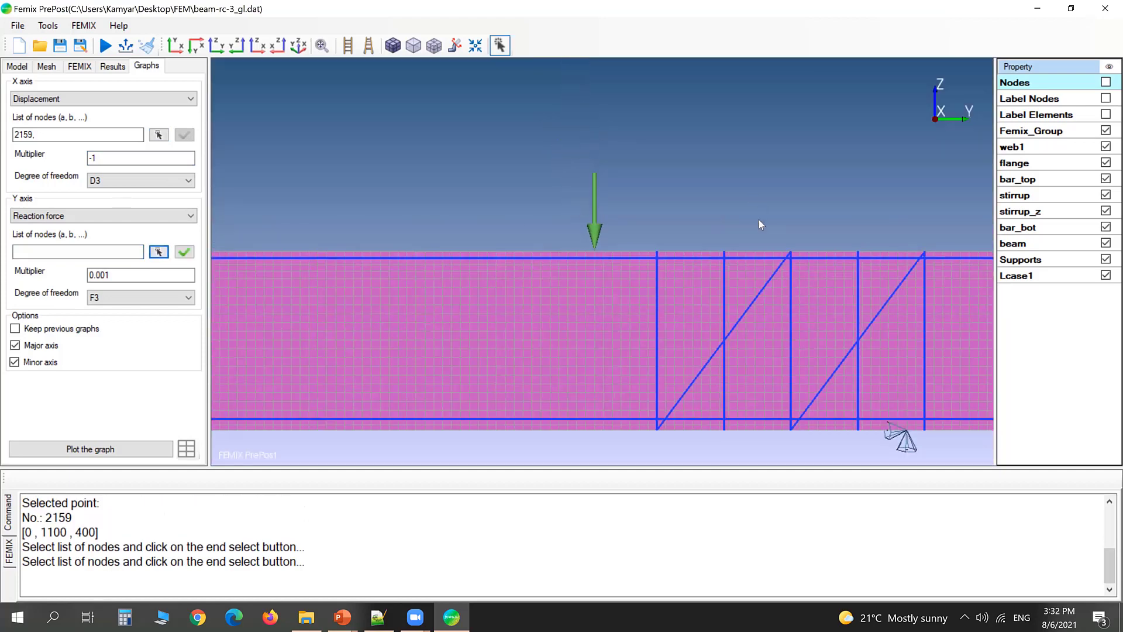
pyautogui.scroll(10, 511, 300)
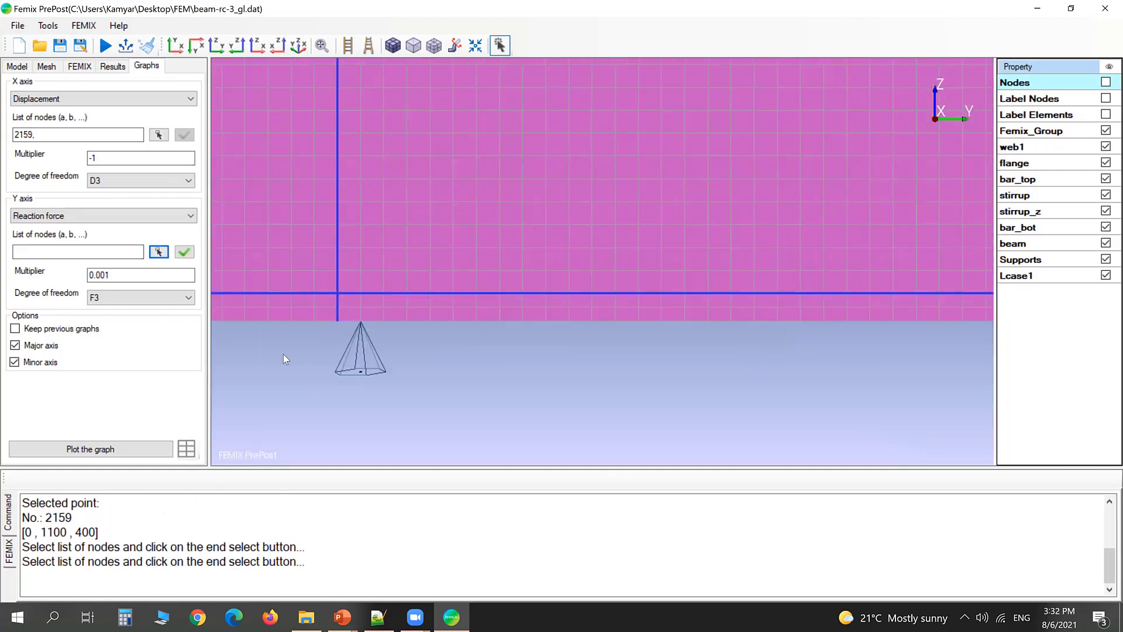
pyautogui.scroll(2, 386, 307)
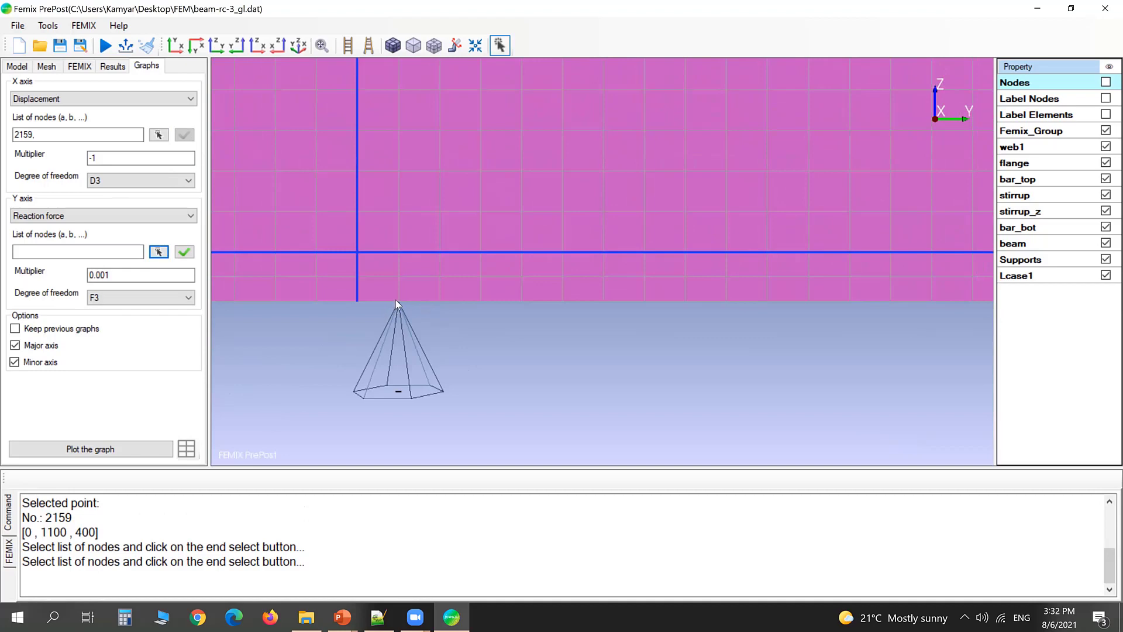
pyautogui.click(399, 303)
# Step: Add node 104 at the beam's right support to the Y-axis reaction nodes, finish the selection and check both nodes on the model
pyautogui.scroll(-9, 315, 320)
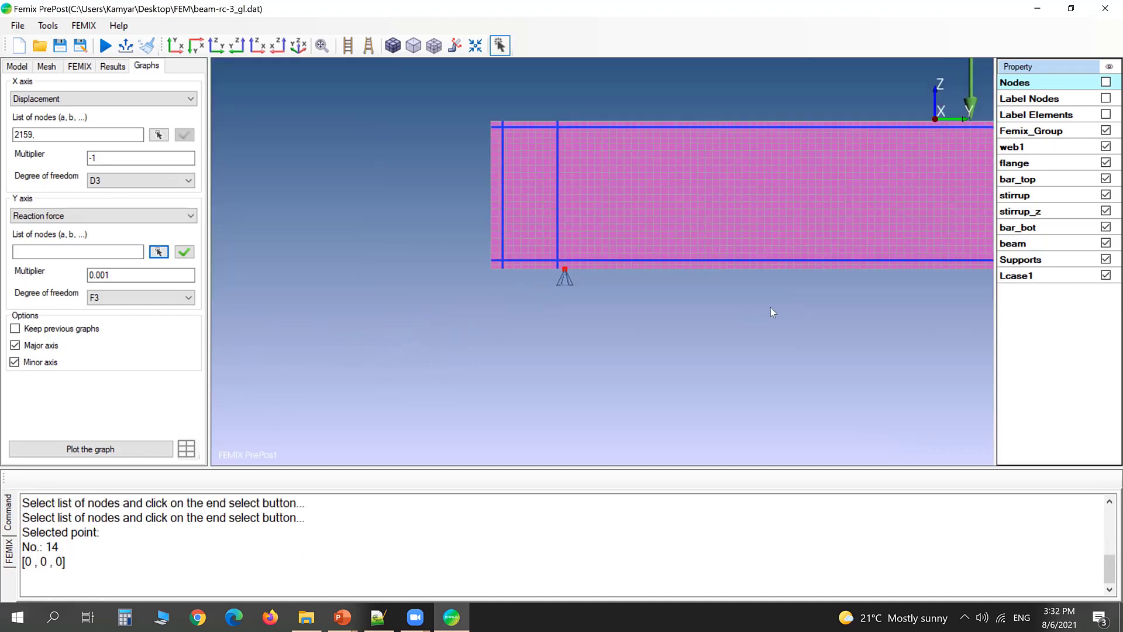
pyautogui.moveTo(770, 307); pyautogui.dragTo(115, 334, button='middle')
pyautogui.scroll(3, 469, 305)
pyautogui.scroll(3, 469, 374)
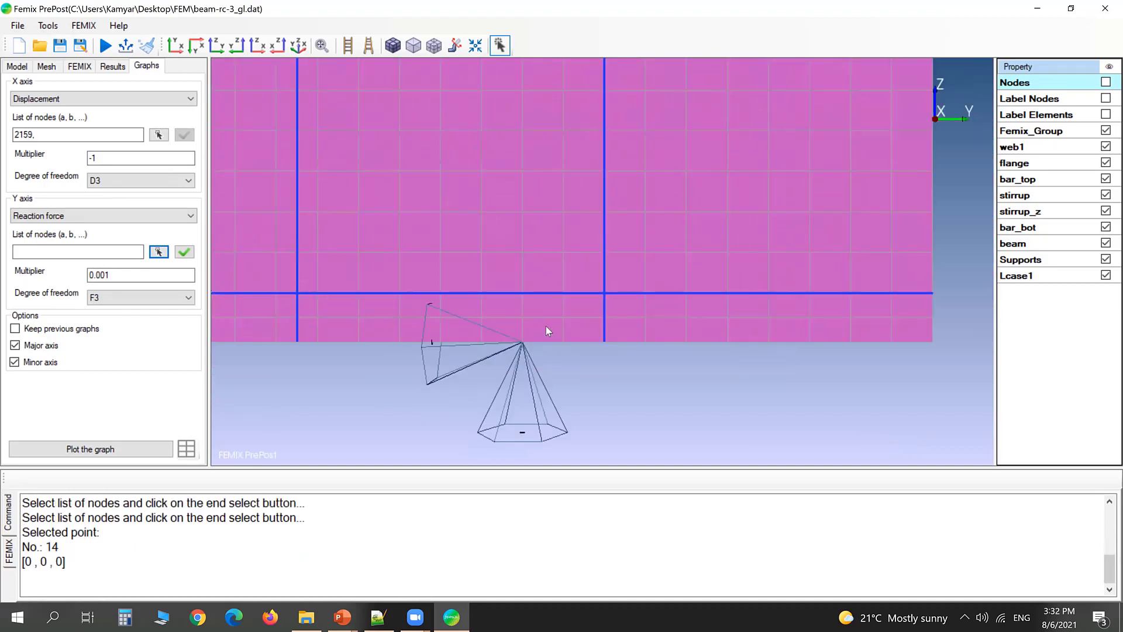
pyautogui.click(524, 342)
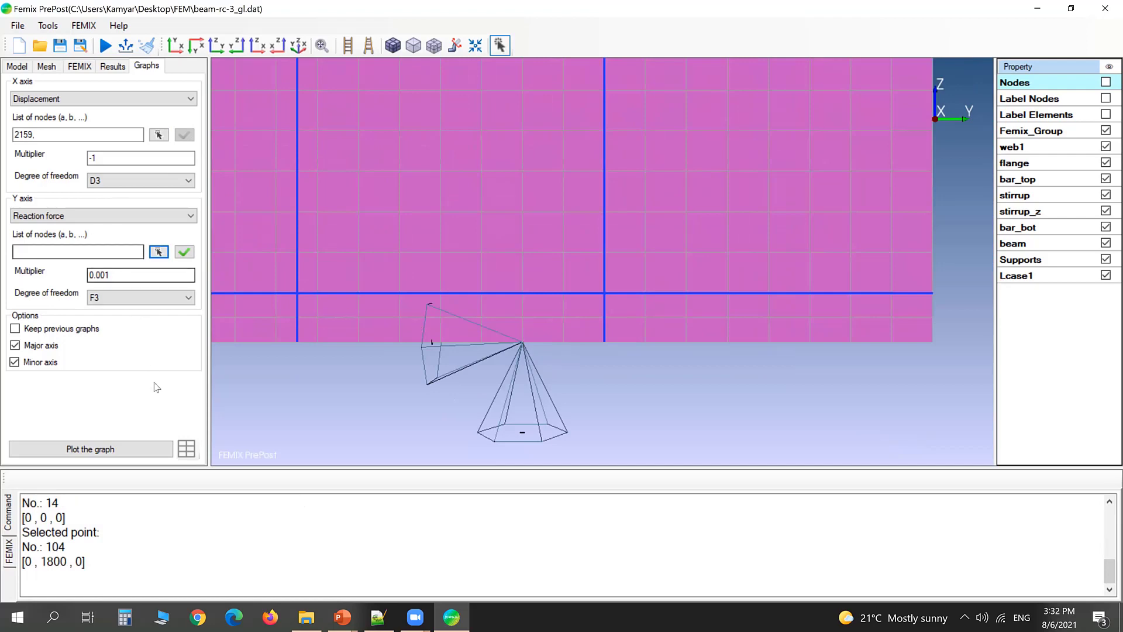
pyautogui.click(184, 256)
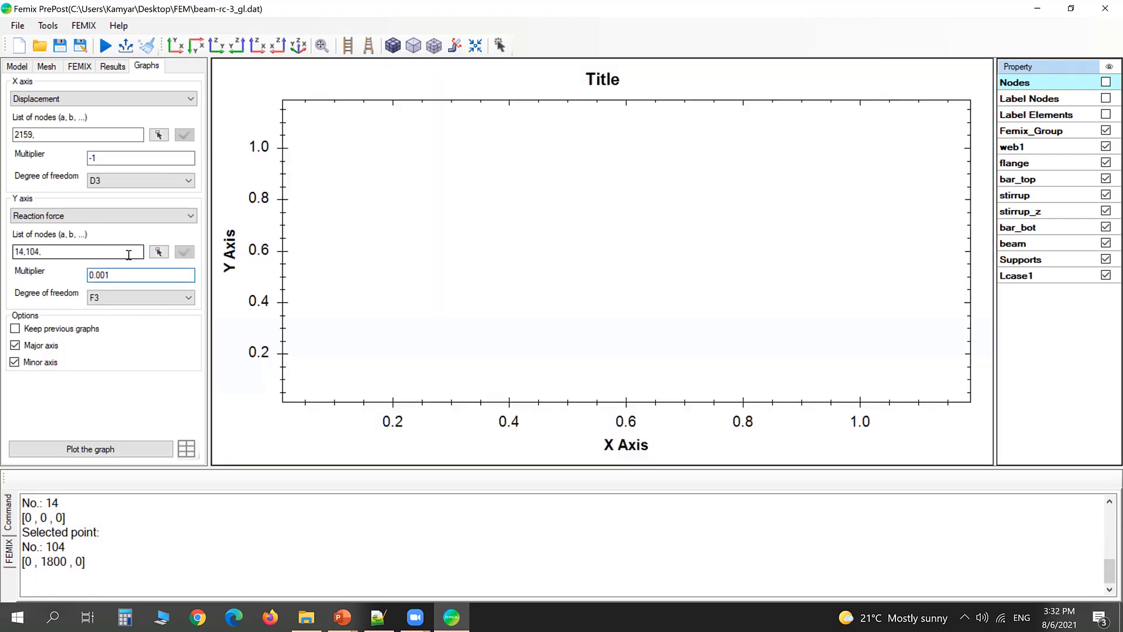
pyautogui.click(158, 251)
pyautogui.scroll(-6, 696, 272)
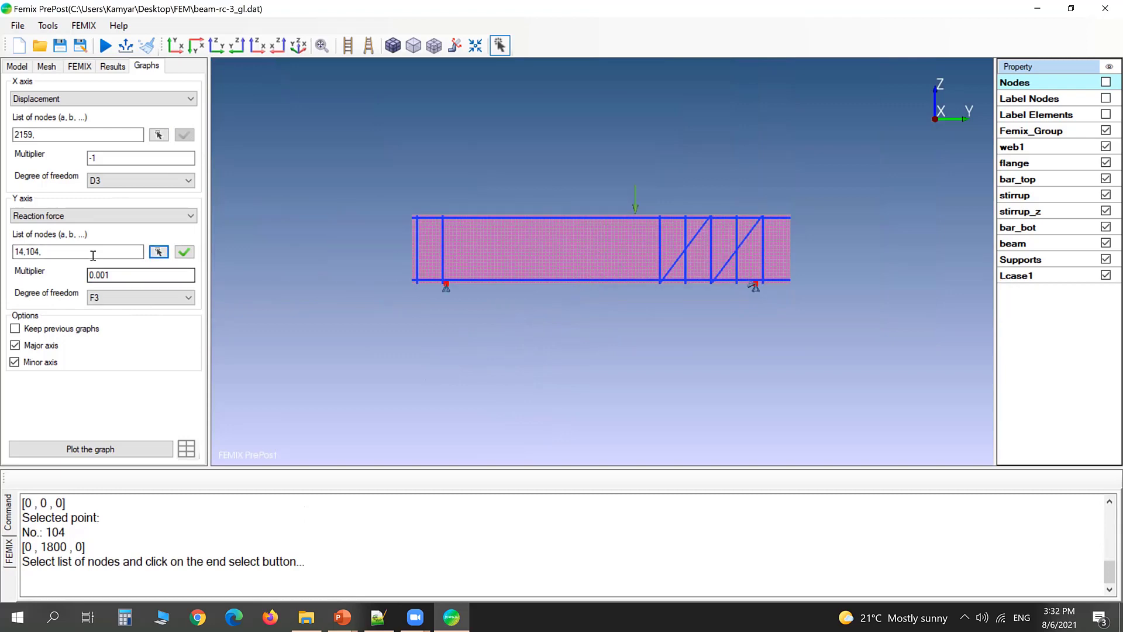
pyautogui.click(182, 255)
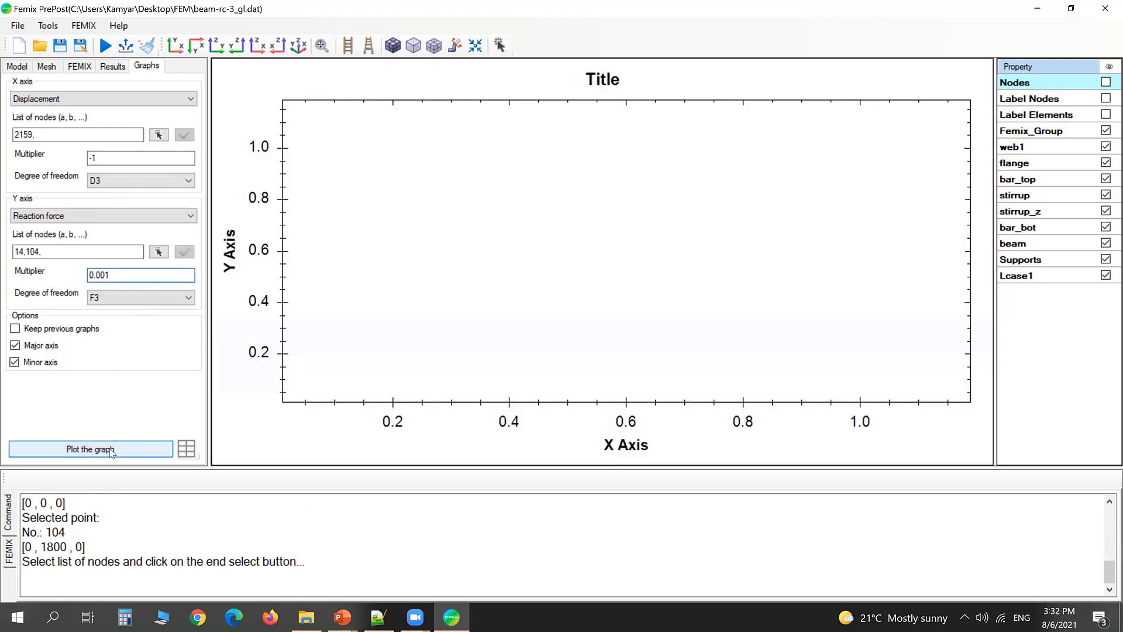
# Step: Plot the load-deflection graph and open its plot data in Excel
pyautogui.click(109, 450)
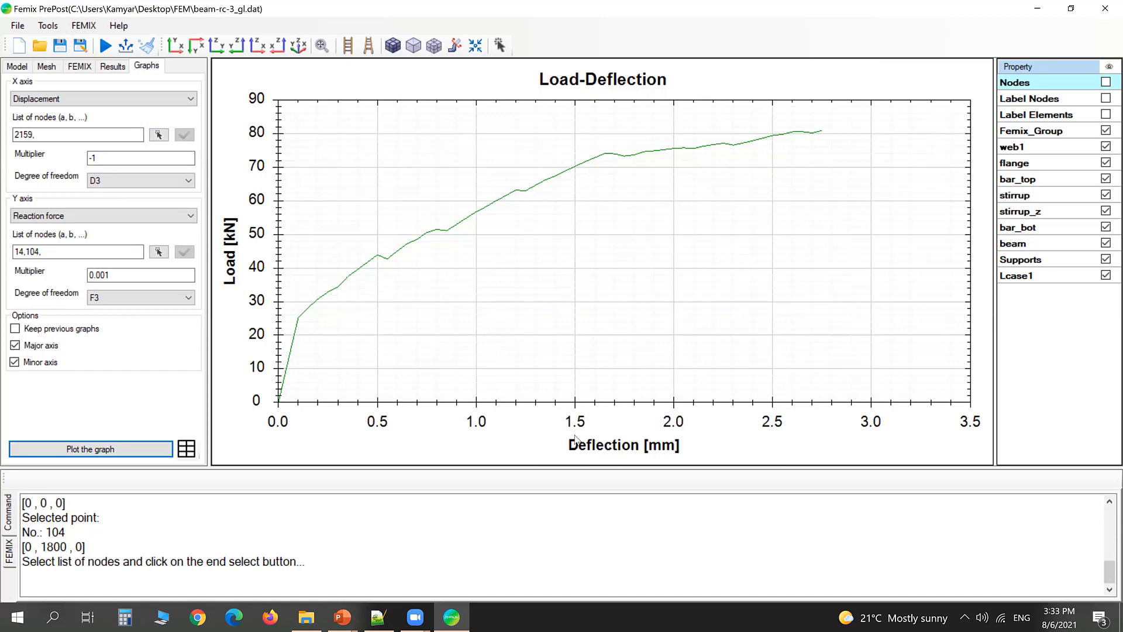
pyautogui.click(186, 449)
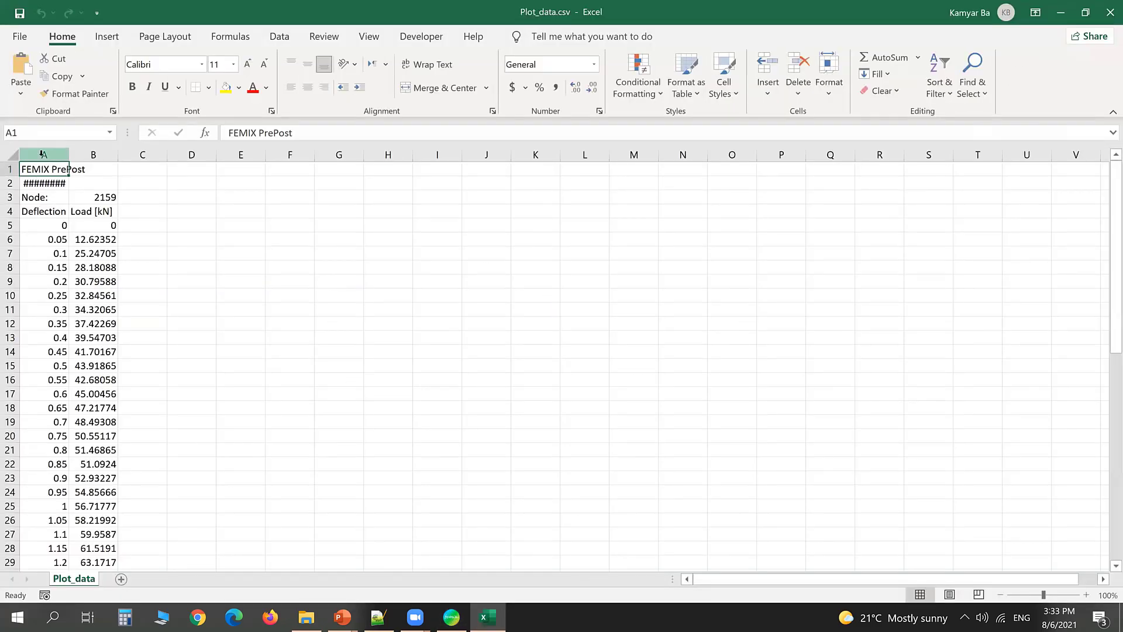
# Step: Insert a smooth-line scatter chart without markers from the deflection and load columns A and B, and return to Femix PrePost
pyautogui.moveTo(41, 154); pyautogui.dragTo(93, 154)
pyautogui.click(106, 36)
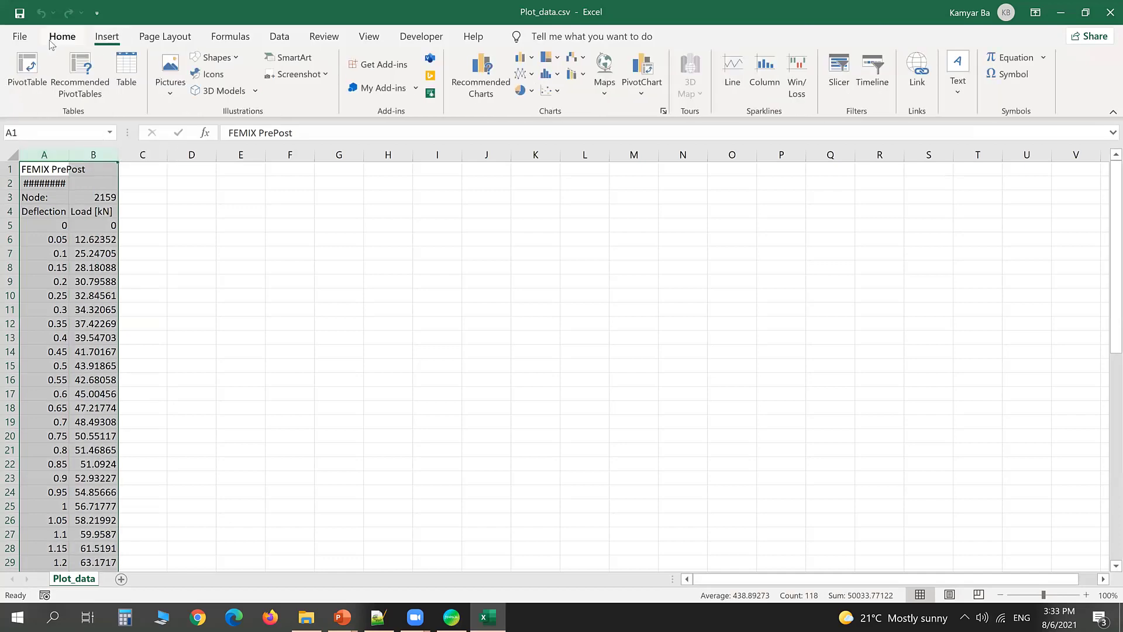
pyautogui.click(61, 37)
pyautogui.click(106, 37)
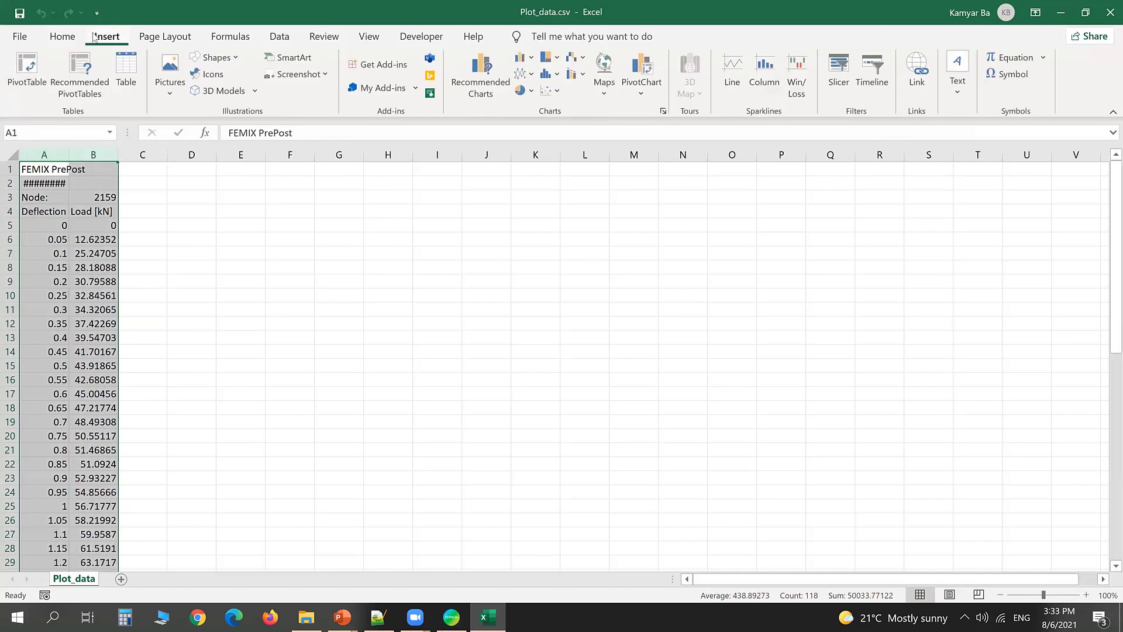
pyautogui.click(546, 91)
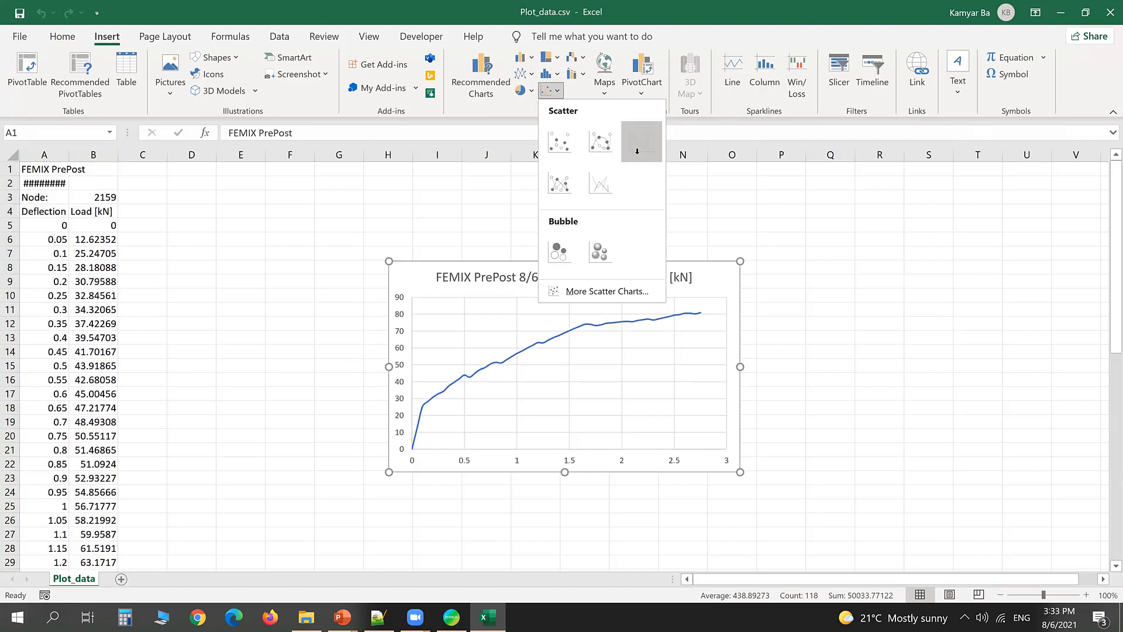
pyautogui.click(637, 151)
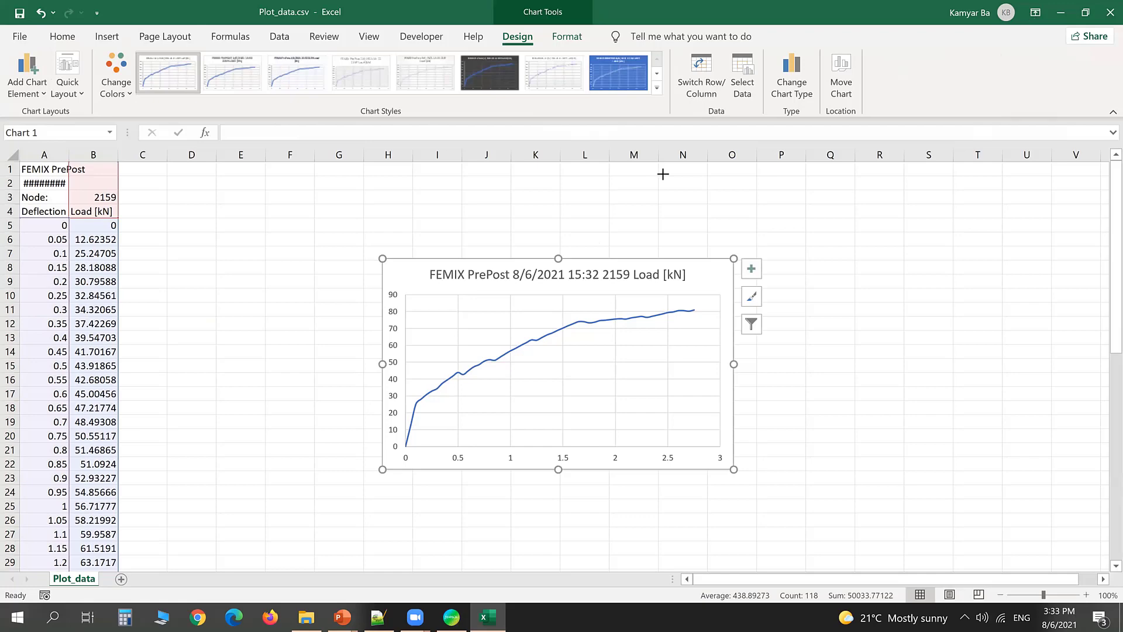
pyautogui.hotkey('alt', 'Tab')
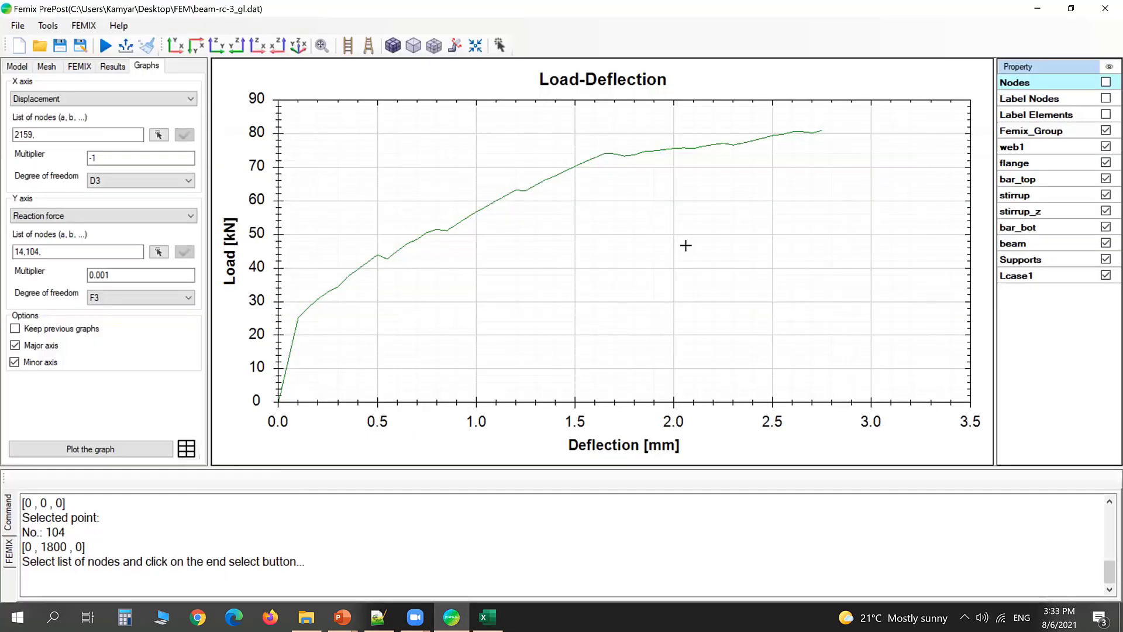